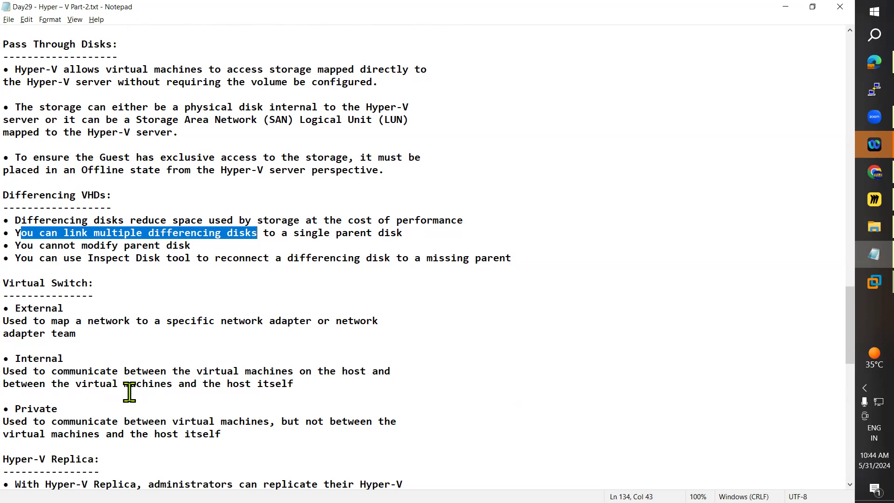
Review the External, Internal and Private switch types and their descriptions in the Virtual Switch notes, highlighting each one.
left_click_drag(4, 282, 74, 295)
left_click(56, 334)
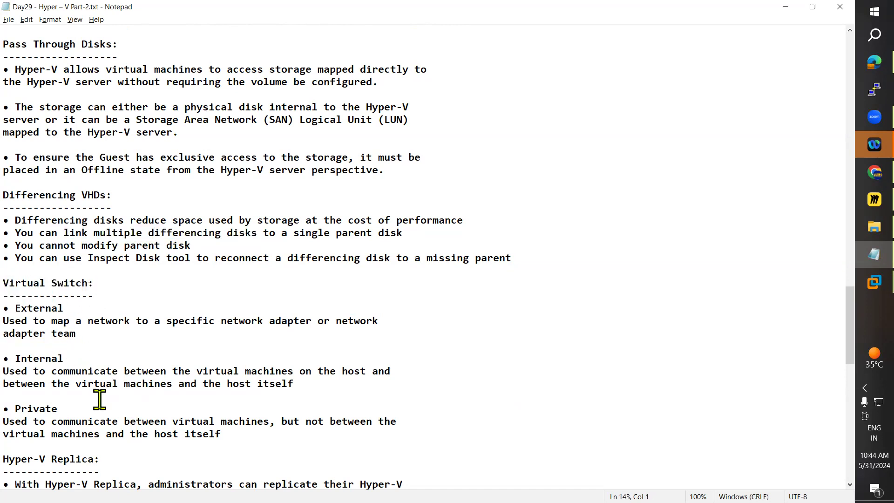
left_click_drag(223, 435, 43, 309)
left_click(43, 309)
double_click(43, 309)
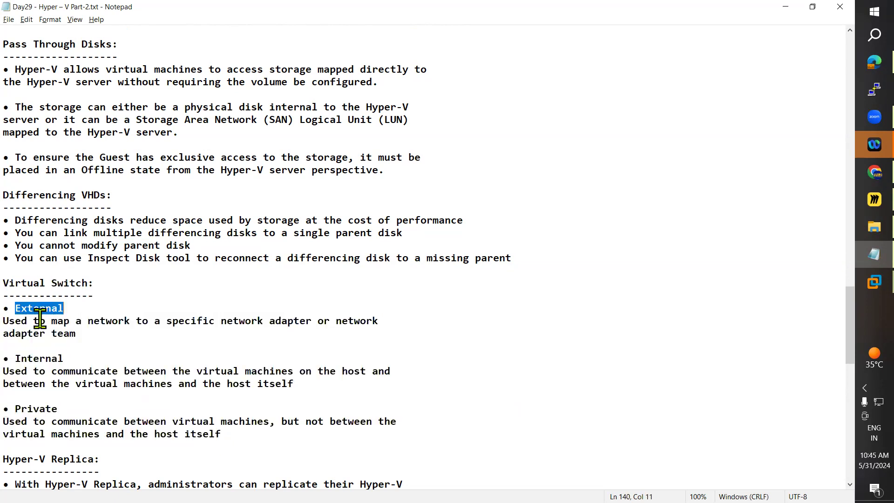
double_click(39, 358)
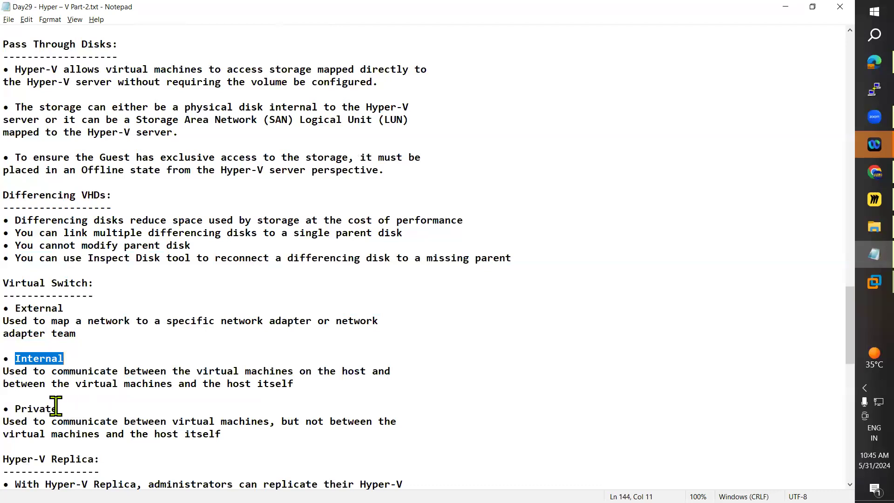
double_click(40, 408)
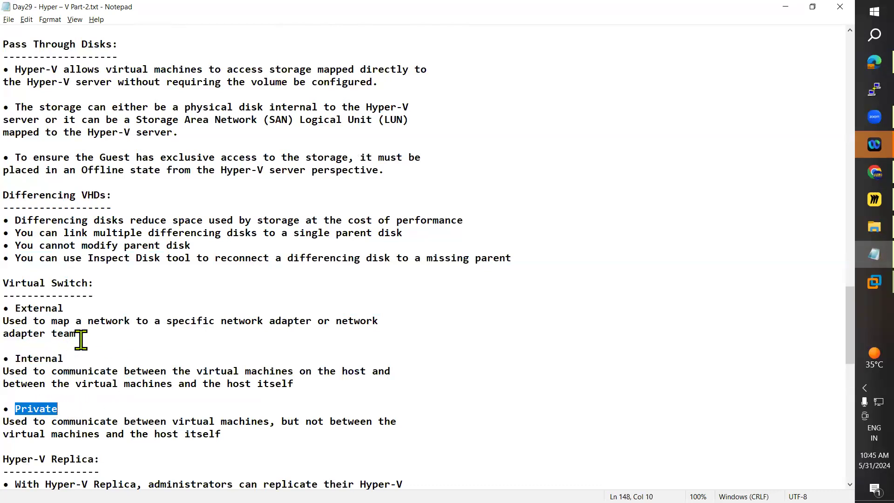
left_click_drag(79, 340, 14, 318)
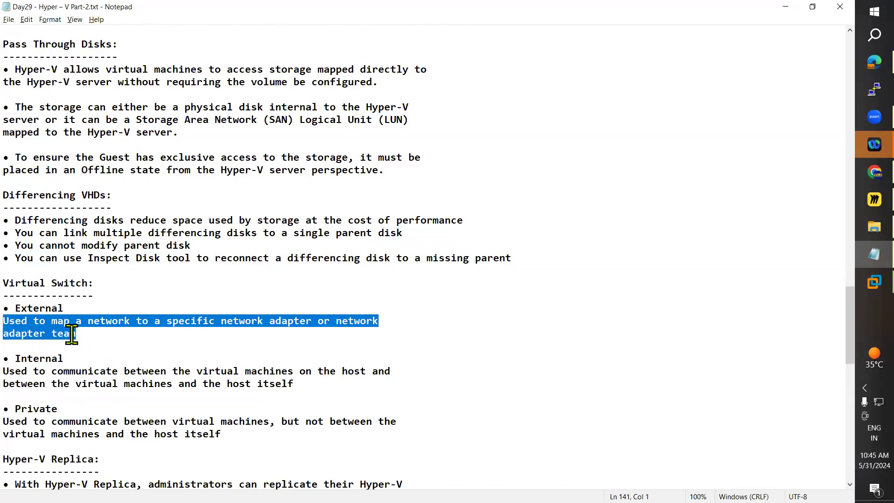
left_click(188, 347)
left_click_drag(90, 333, 19, 325)
left_click_drag(4, 371, 365, 381)
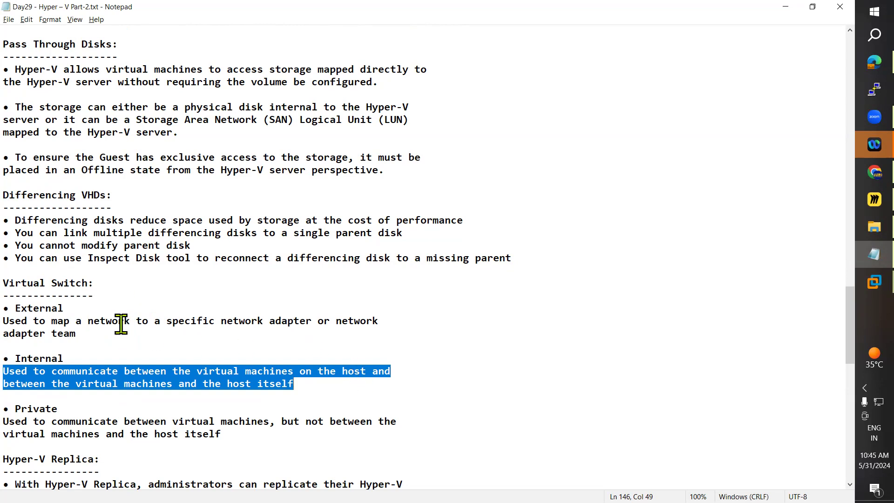
left_click(111, 309)
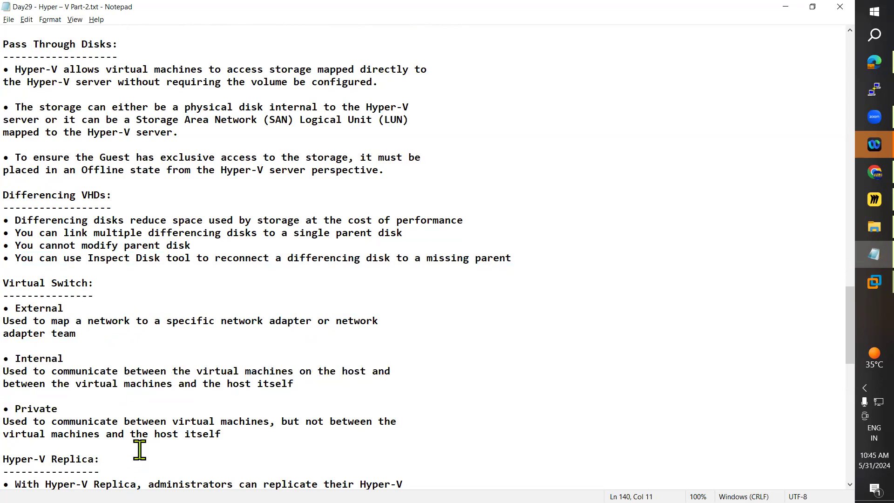
double_click(37, 307)
double_click(35, 358)
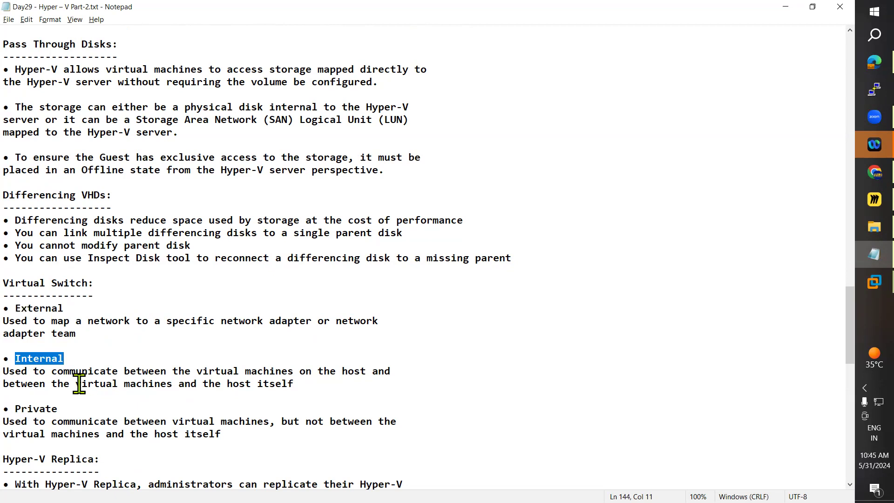
double_click(29, 408)
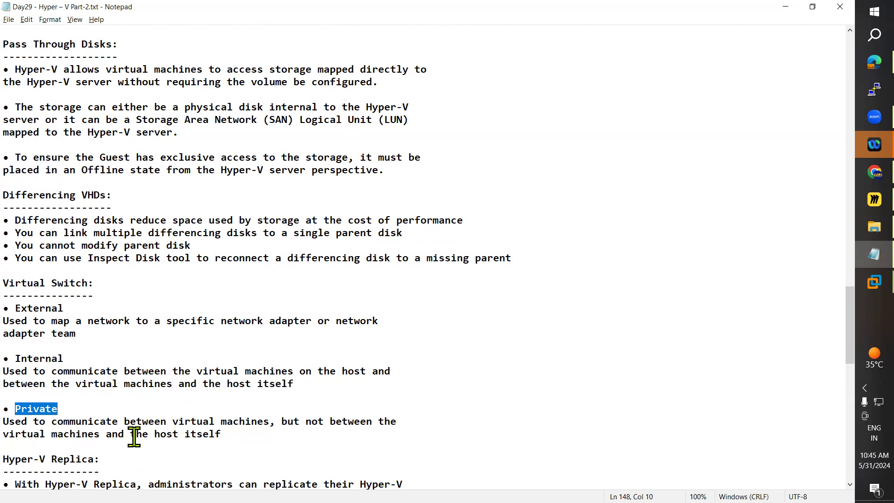
left_click_drag(221, 434, 19, 410)
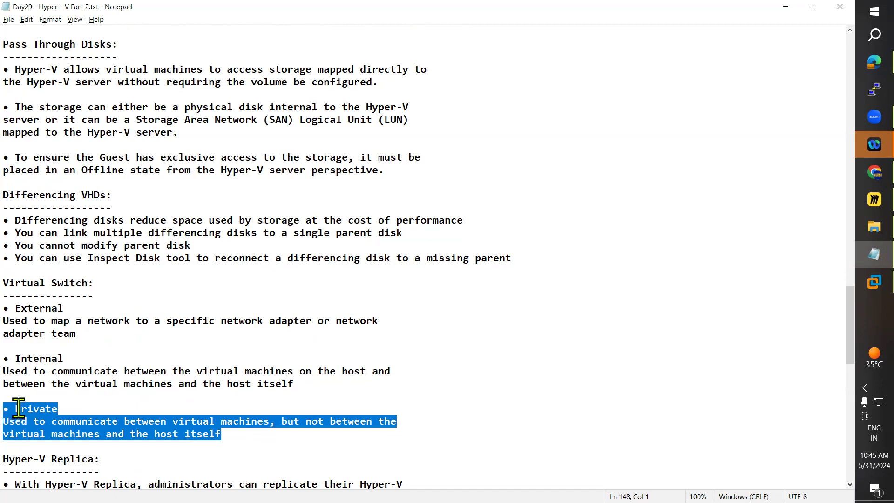
Skim the notes on Hyper-V Replica and the Prerequisites for Hyper-V Replica.
scroll(261, 476, "down", 5)
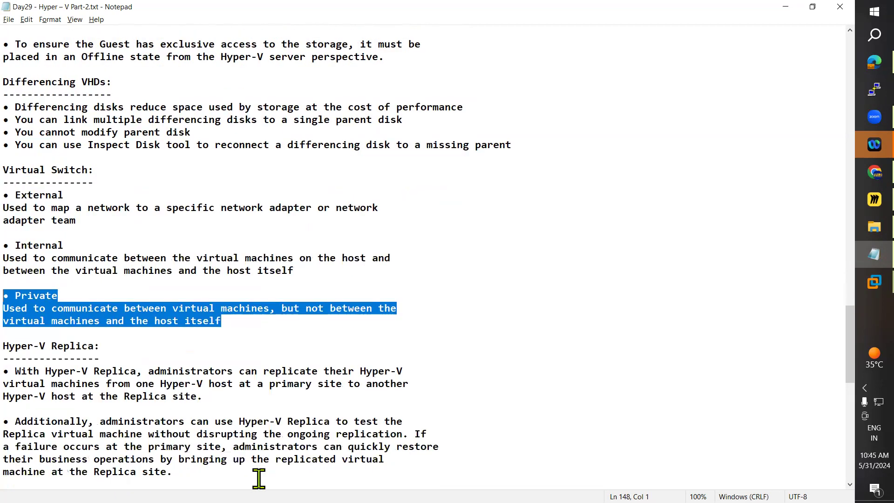
scroll(267, 473, "down", 2)
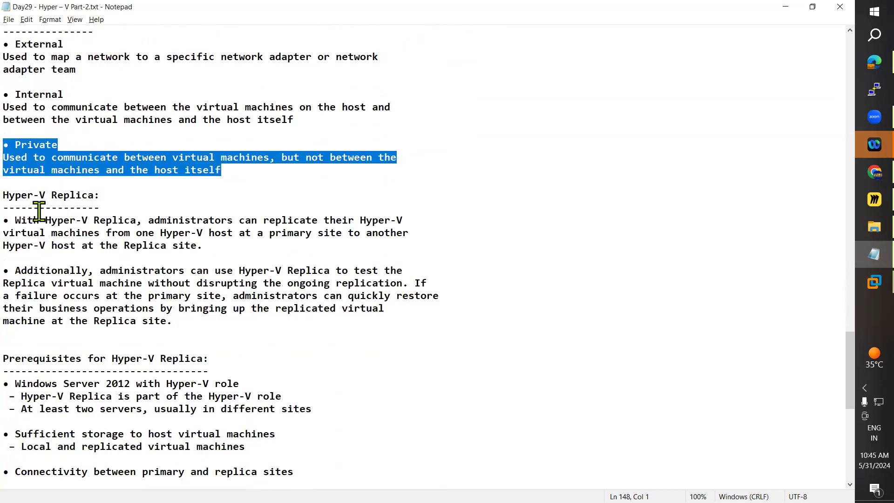
left_click(19, 202)
left_click(142, 193)
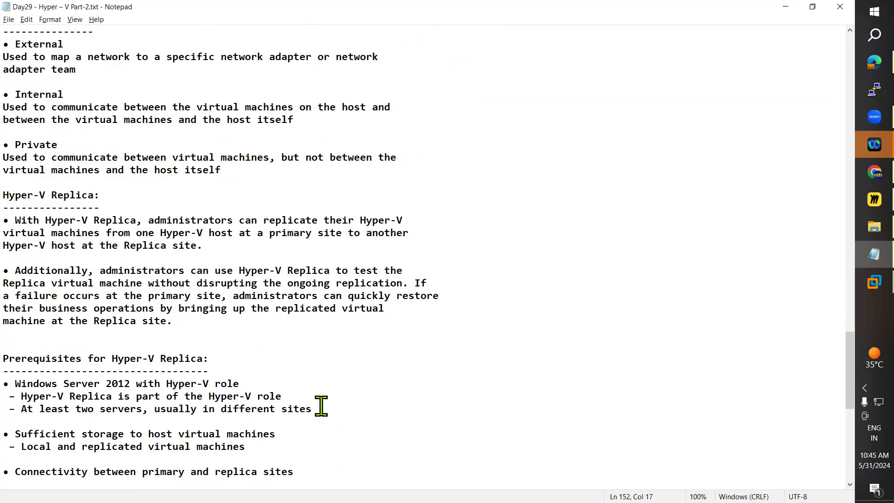
scroll(320, 404, "down", 4)
scroll(321, 405, "up", 7)
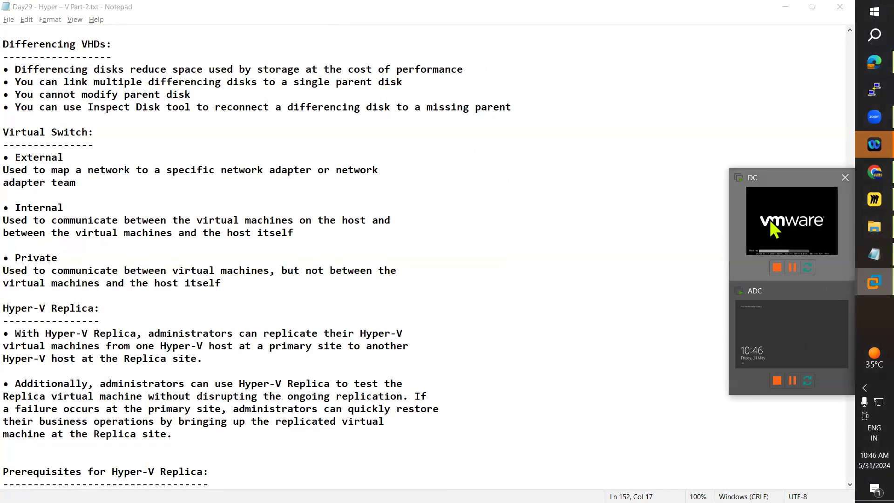
Switch to the DC virtual machine in VMware Workstation and sign in as the domain administrator with the account password.
left_click(772, 227)
left_click(75, 23)
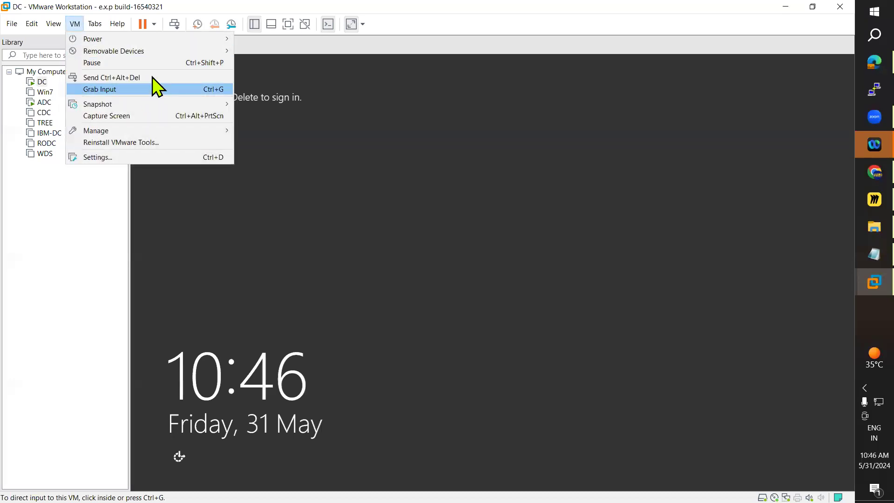
left_click(154, 76)
left_click(488, 219)
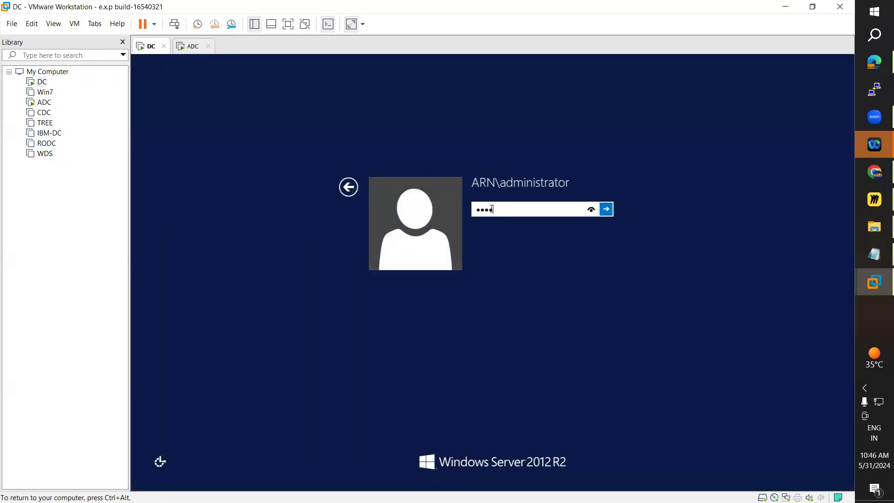
key("Return")
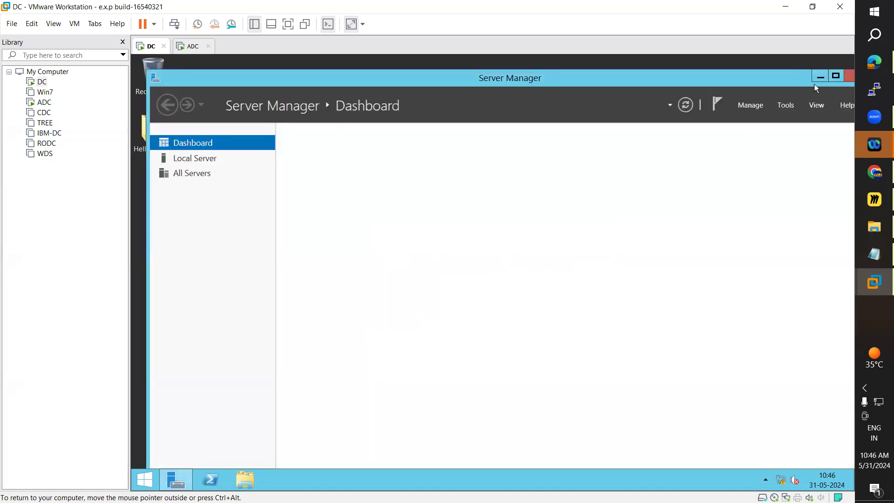
Maximize Server Manager on the DC machine and launch Hyper-V Manager from it.
left_click(835, 79)
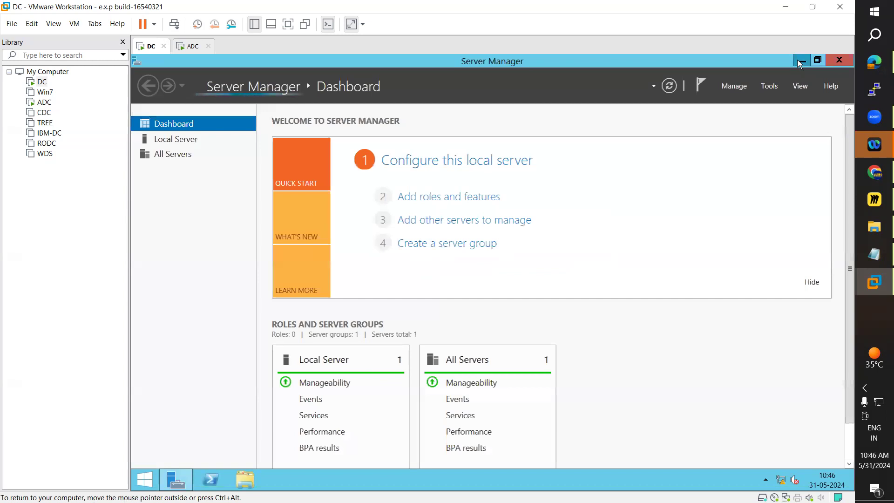
left_click(800, 61)
left_click(183, 478)
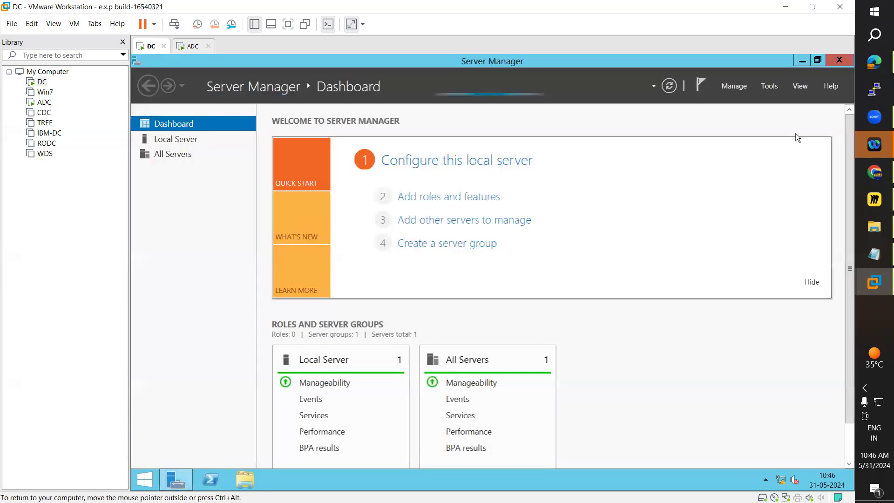
left_click(770, 88)
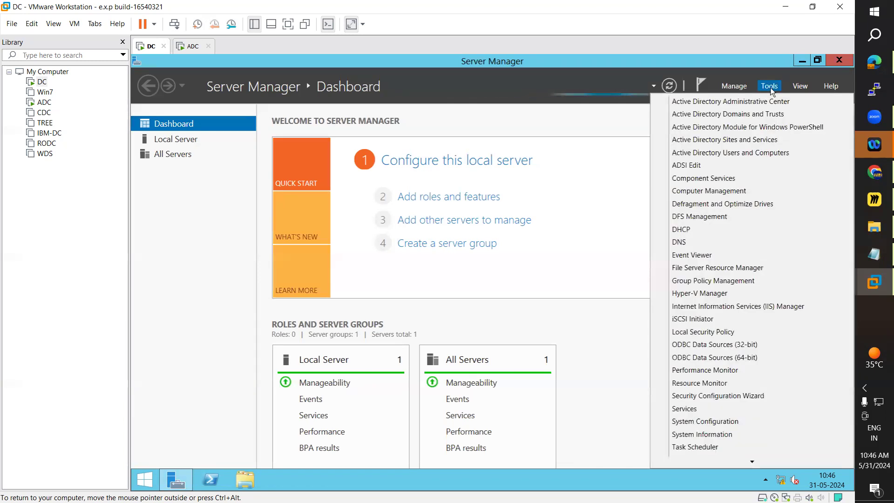
left_click(708, 297)
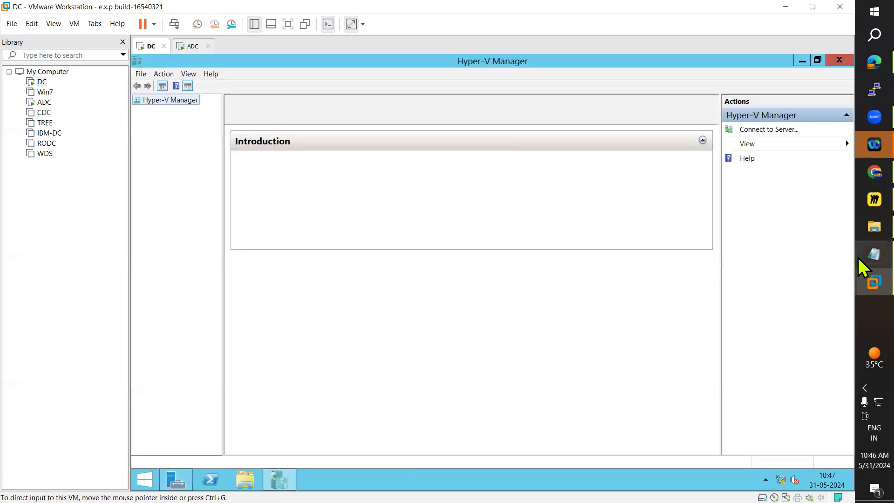
Return to the Day29 Hyper-V notes in Notepad and highlight the first Hyper-V Replica point, on replicating virtual machines between hosts.
mouse_move(857, 276)
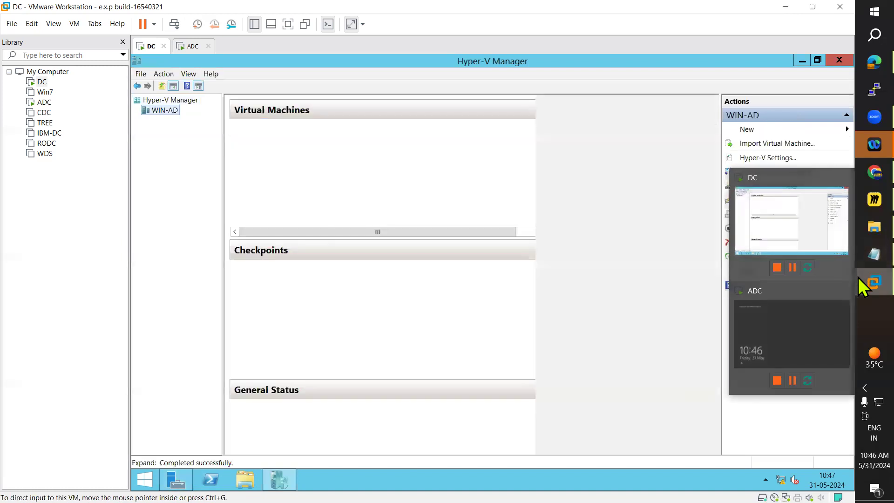
mouse_move(859, 228)
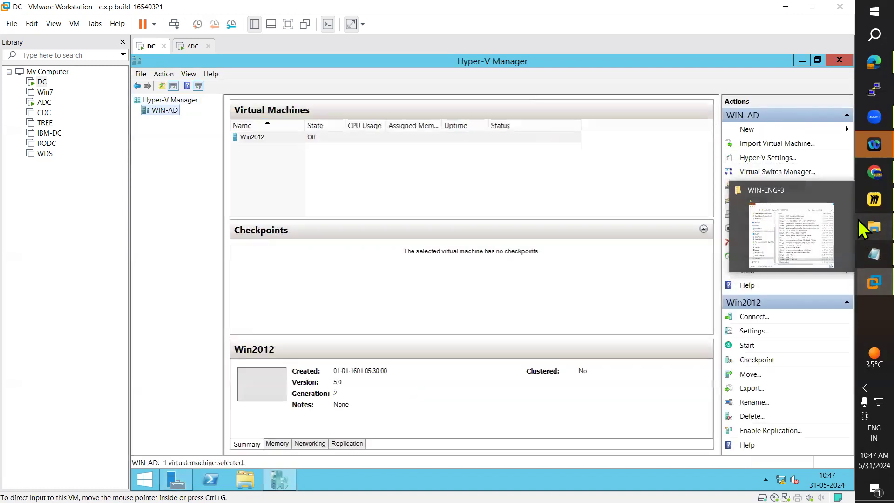
mouse_move(860, 256)
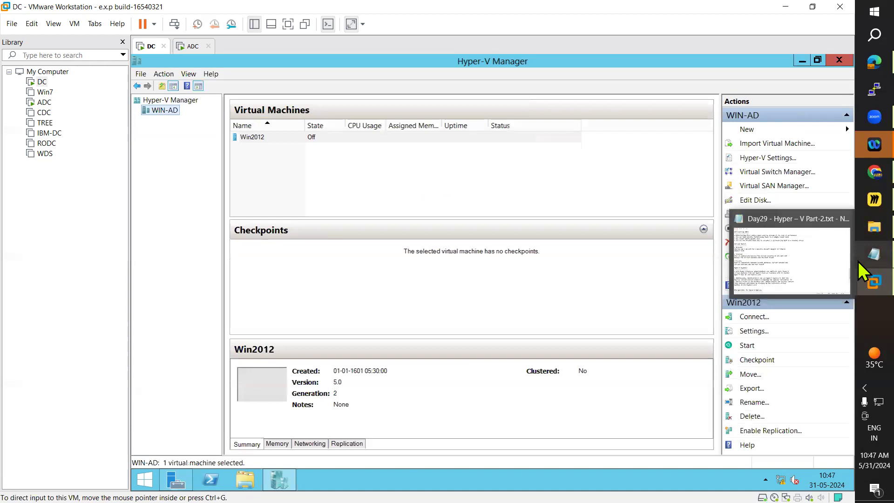
left_click(823, 265)
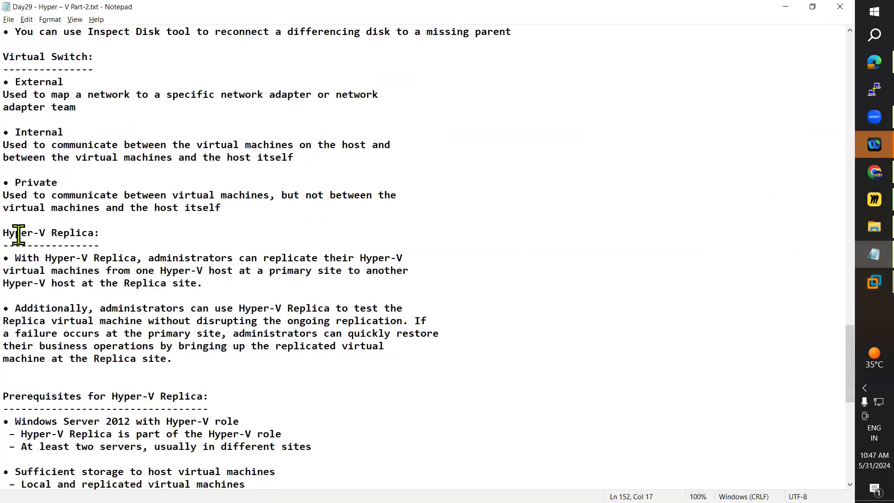
left_click_drag(18, 235, 116, 232)
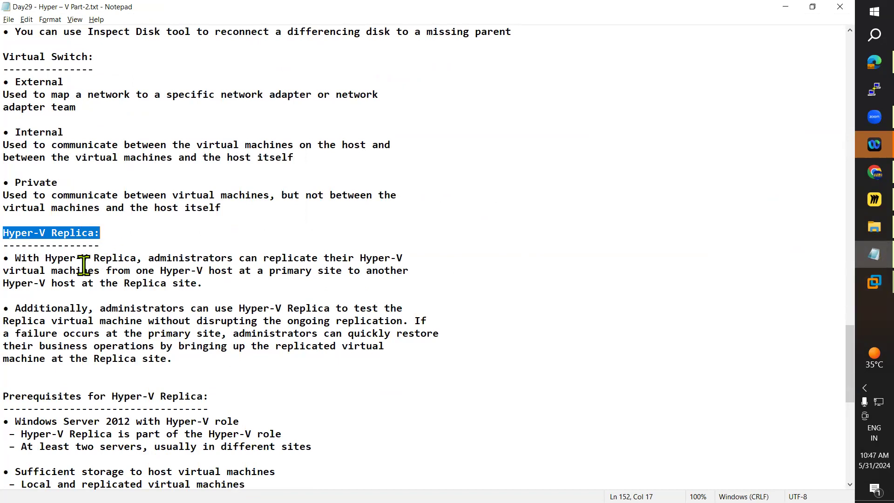
left_click(17, 257)
left_click_drag(18, 257, 414, 258)
left_click_drag(4, 270, 245, 270)
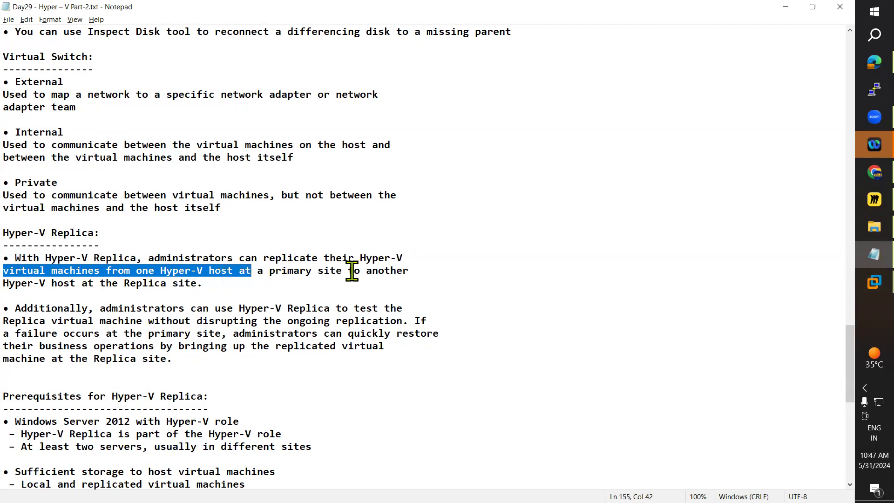
left_click_drag(18, 284, 18, 261)
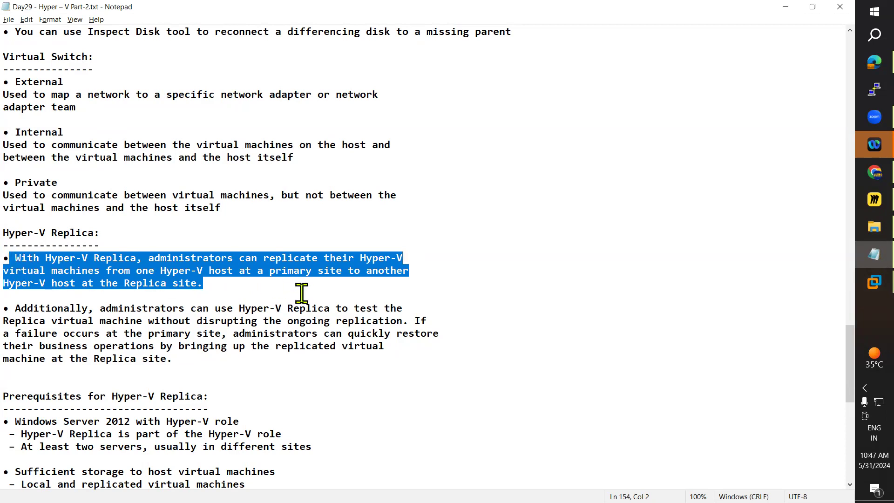
Show the DC and ADC virtual machines in VMware Workstation as the two example hosts, and return to the Notepad notes.
key("alt+Tab")
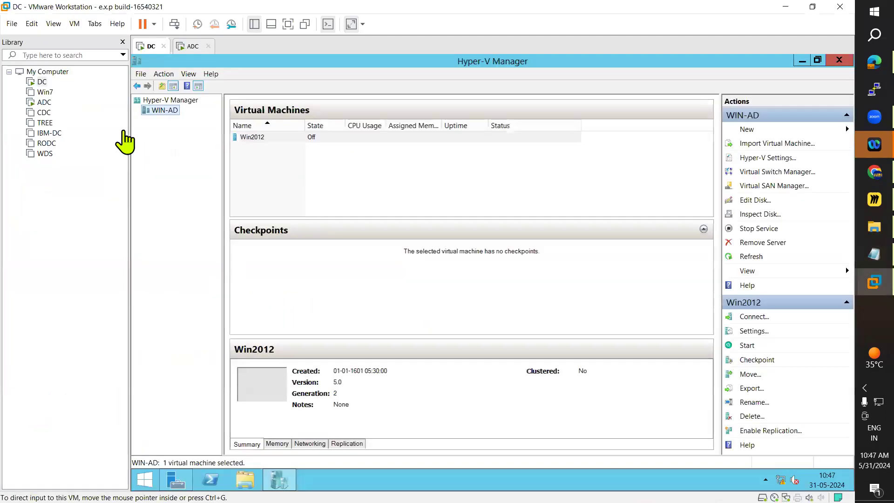
left_click(195, 48)
key("alt+Tab")
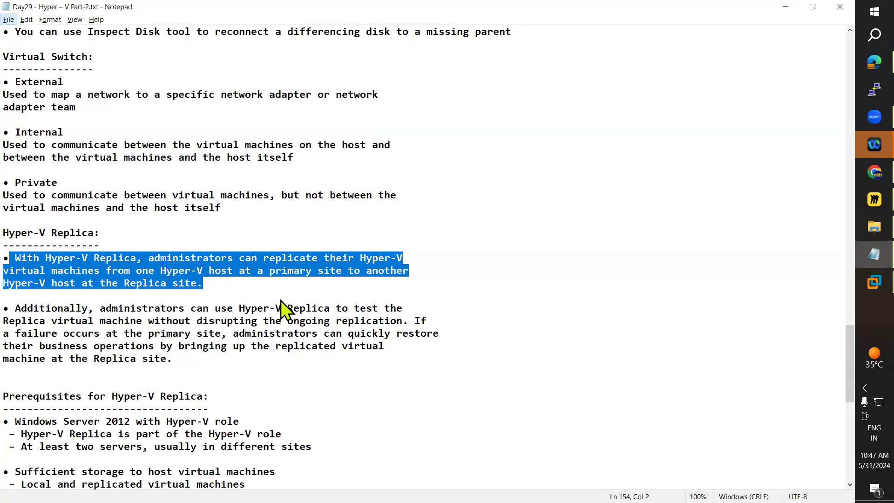
Review the second Hyper-V Replica point, on testing the replica and restoring operations after a primary site failure, and skim the remaining notes.
left_click_drag(189, 358, 19, 311)
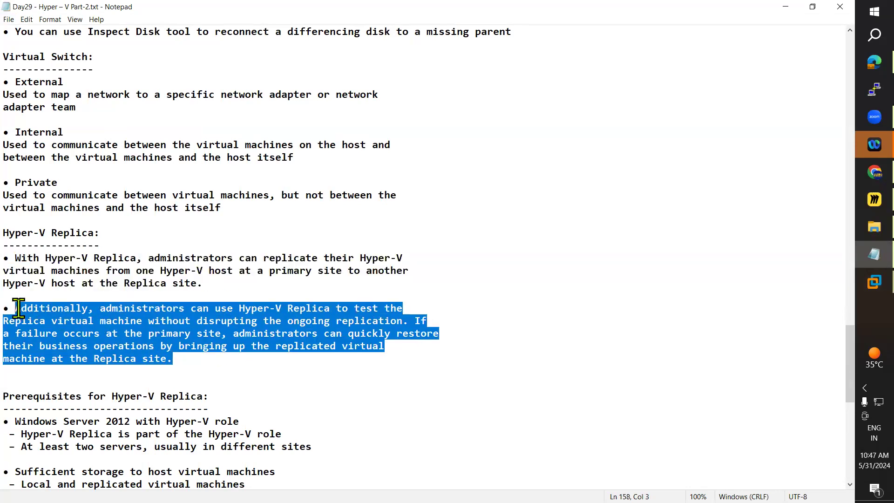
left_click(259, 359)
left_click_drag(211, 363, 16, 308)
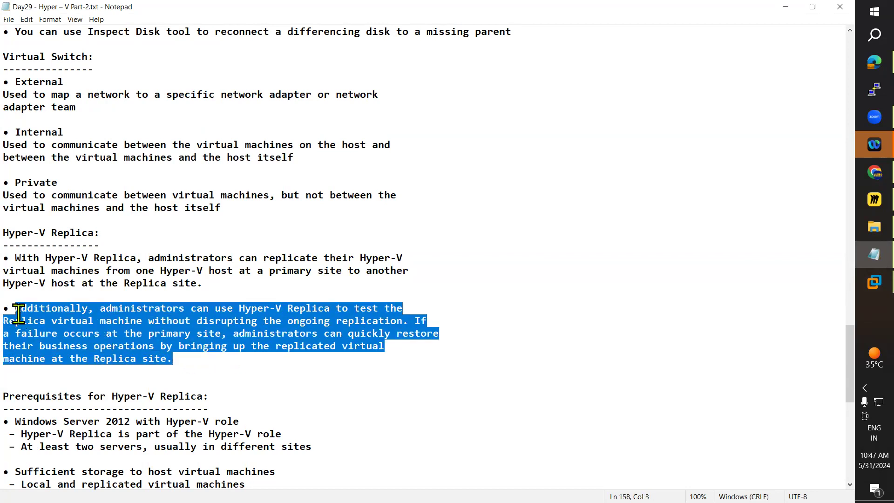
left_click(132, 325)
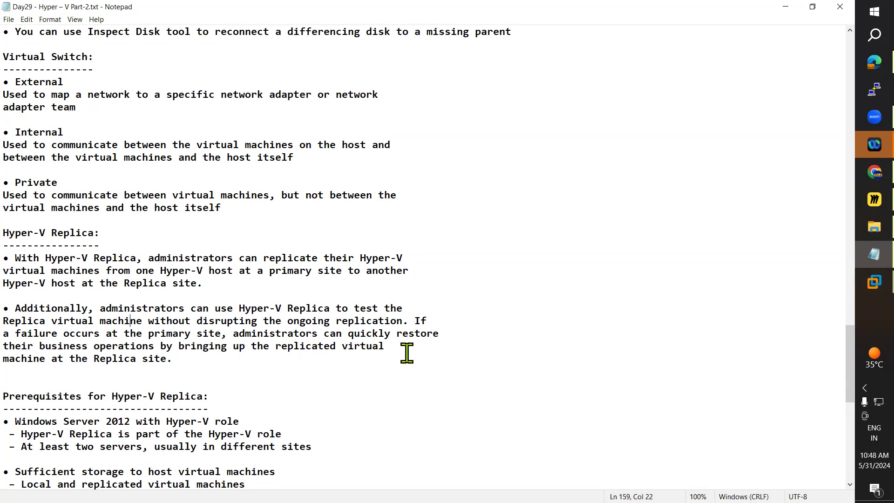
left_click_drag(19, 359, 273, 358)
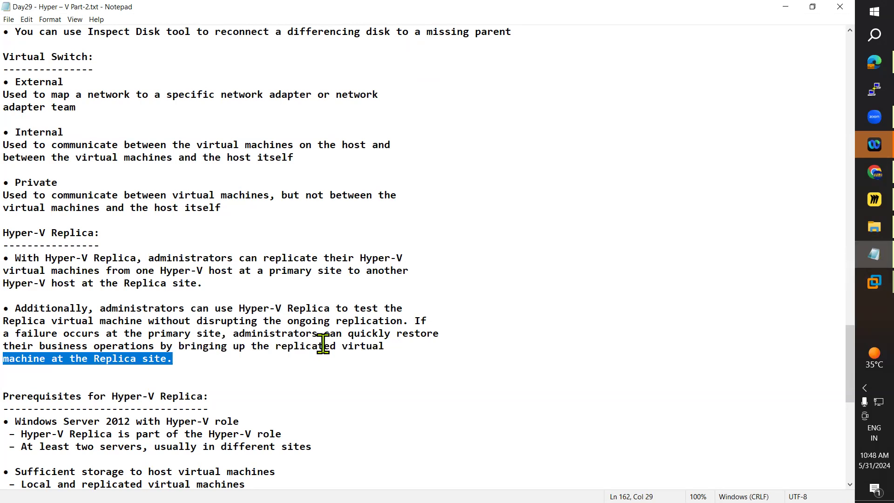
scroll(326, 342, "down", 12)
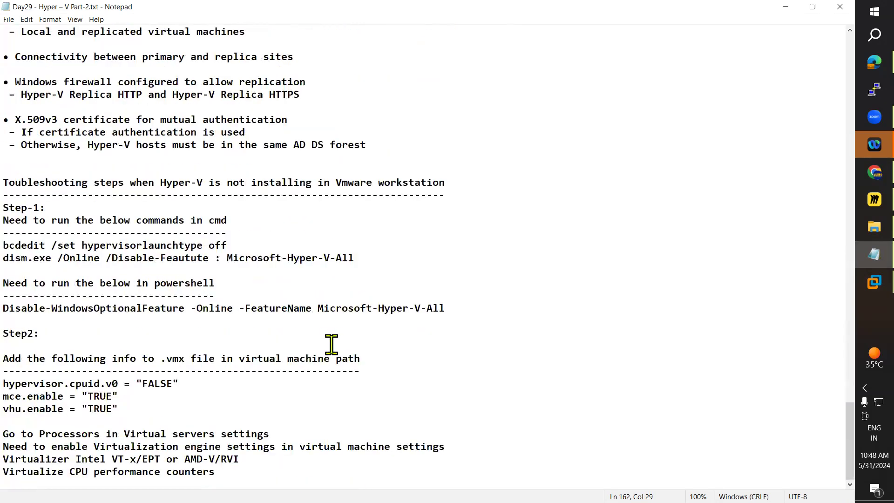
scroll(331, 344, "up", 20)
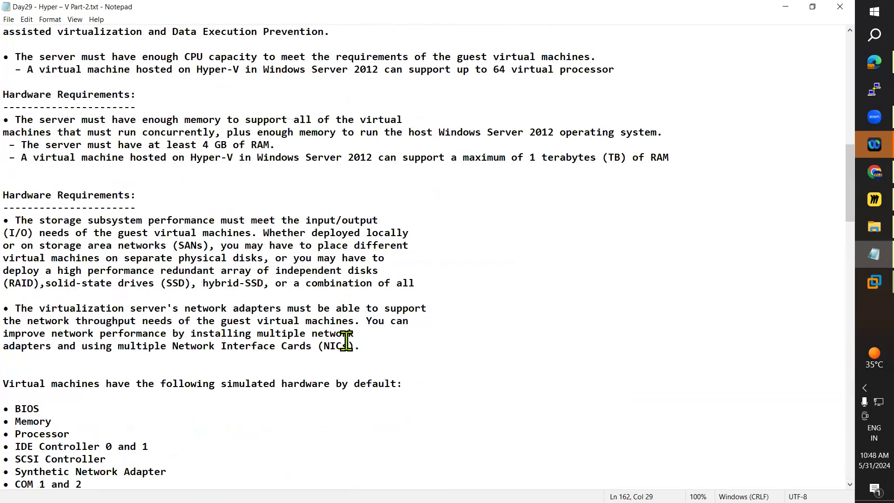
Go back to the beginning of the Day29 notes and highlight topics 3 to 7, from fixed-size disk creation to Hyper-V Replica.
scroll(347, 340, "up", 15)
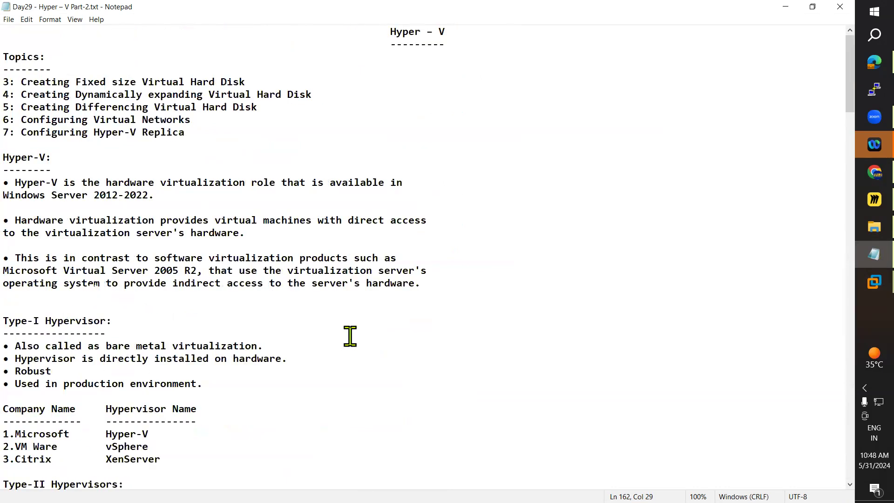
left_click_drag(27, 82, 75, 82)
left_click_drag(196, 57, 336, 134)
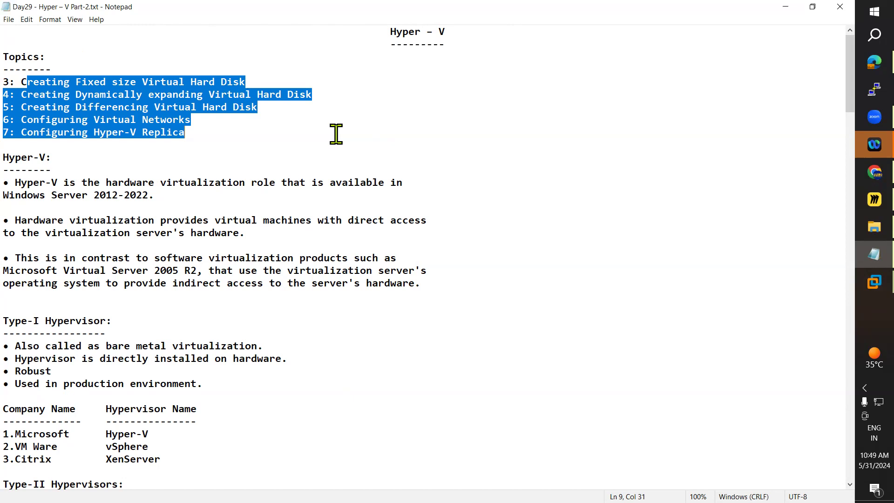
Switch to the DC machine in VMware Workstation and start a new virtual hard disk for WIN-AD, proceeding to the disk format choice.
mouse_move(874, 282)
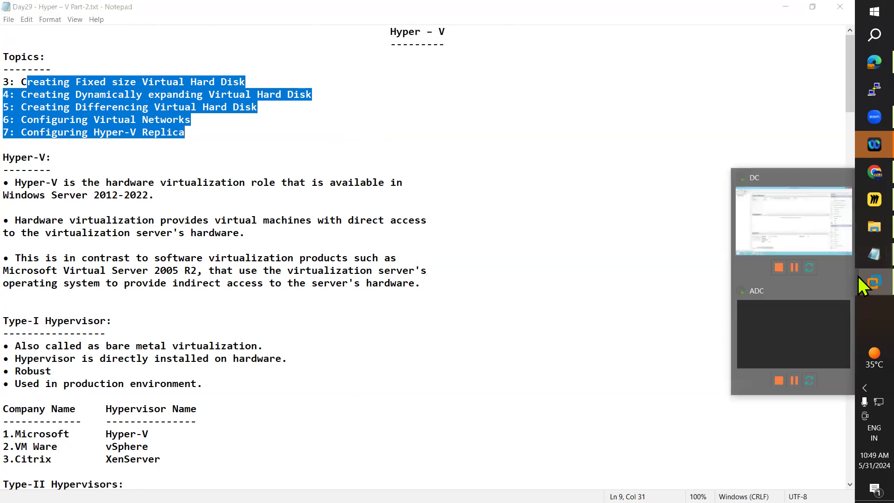
left_click(763, 234)
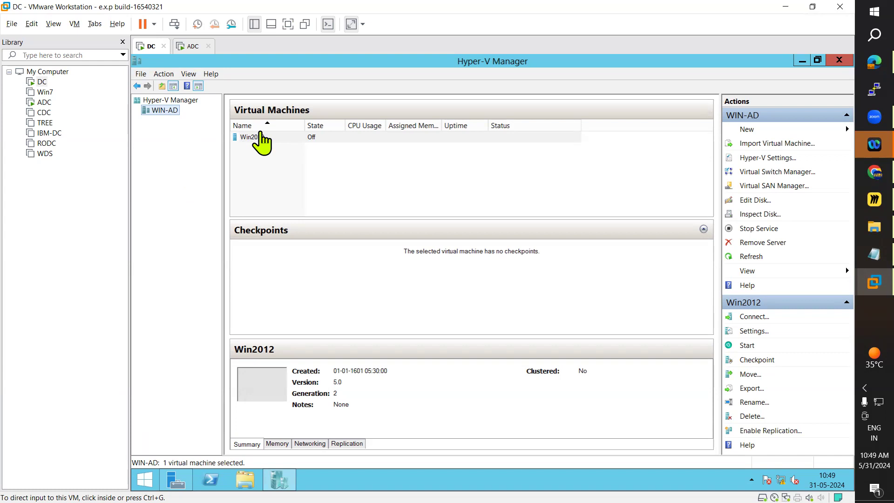
left_click(165, 111)
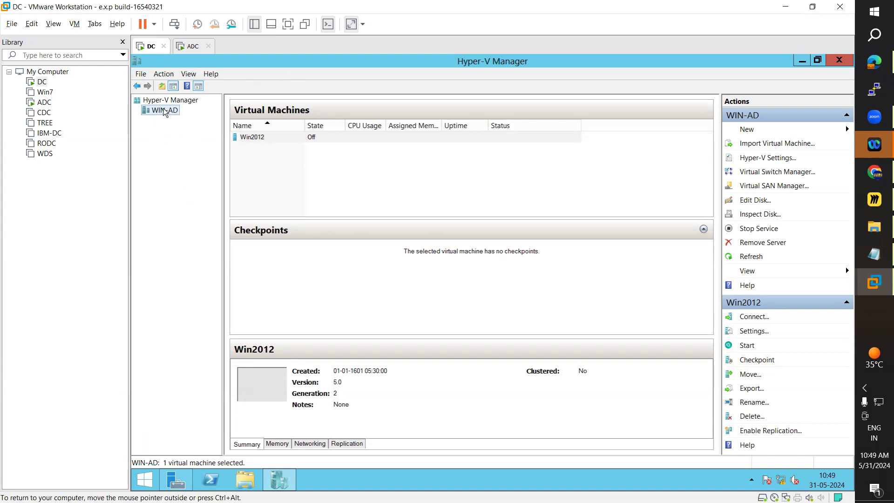
right_click(164, 113)
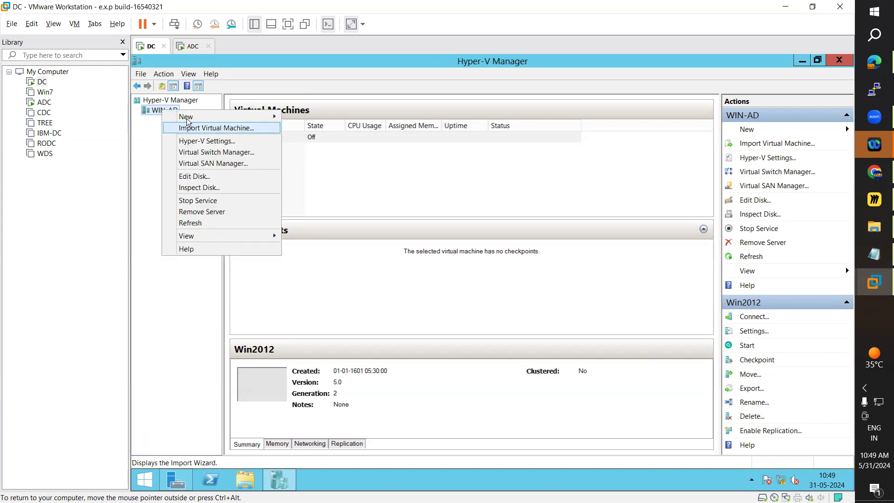
mouse_move(188, 118)
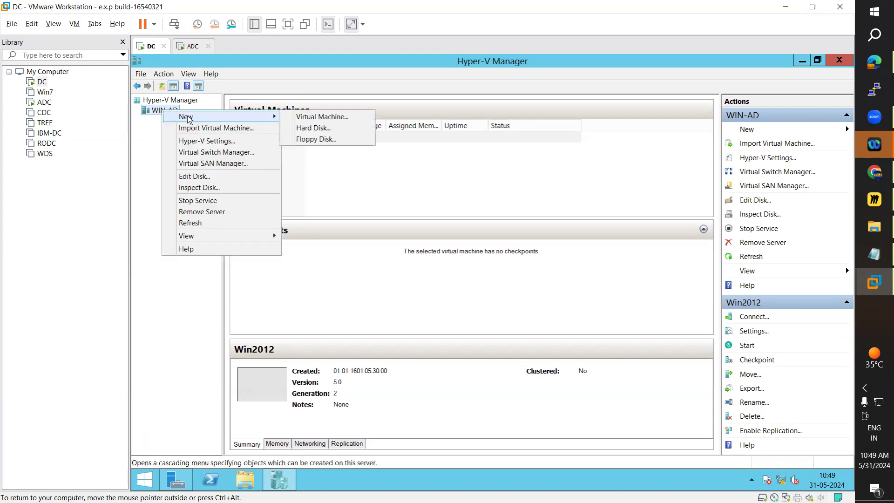
left_click(316, 128)
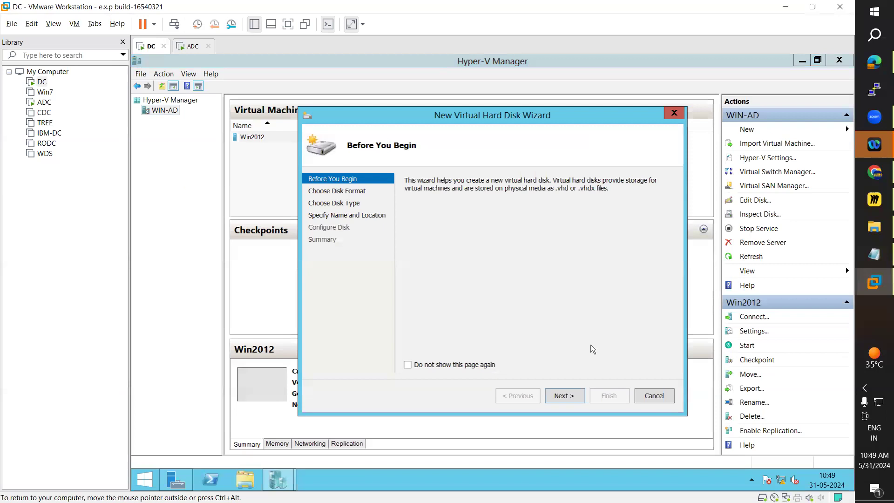
left_click(571, 401)
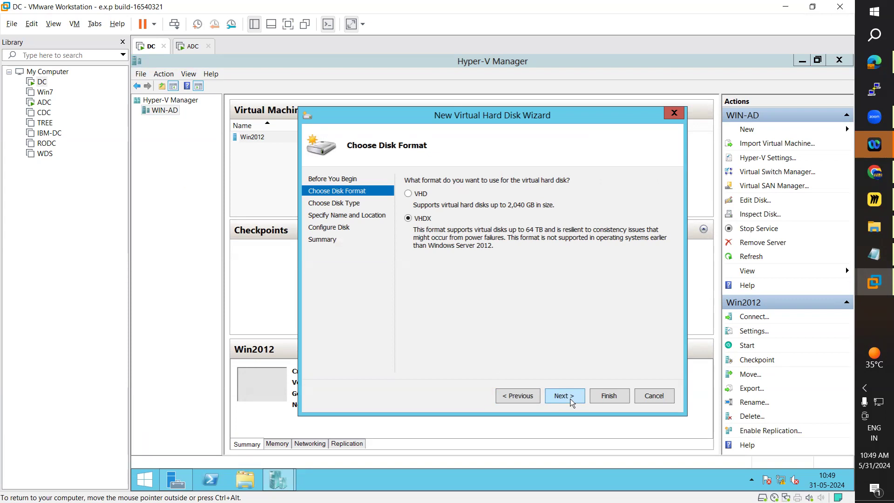
Return to the Notepad notes, highlight the topic on creating a fixed size virtual hard disk, and minimize Notepad.
left_click(867, 255)
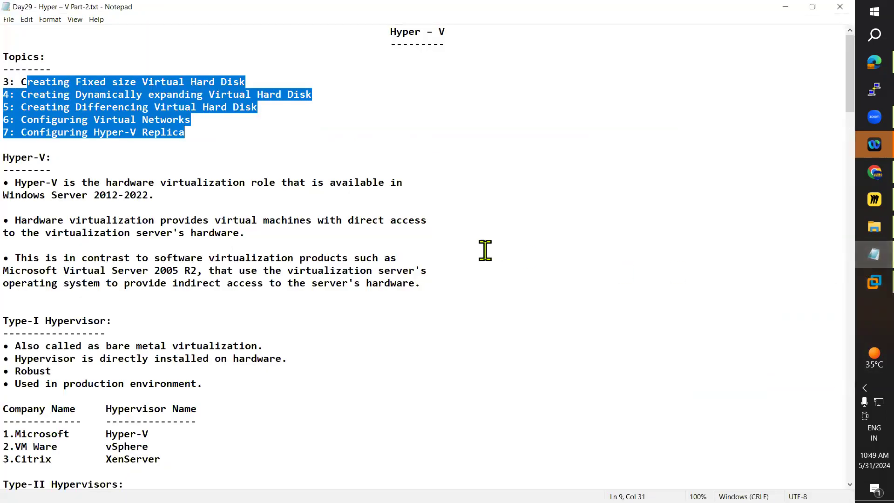
scroll(483, 247, "down", 4)
scroll(481, 239, "down", 5)
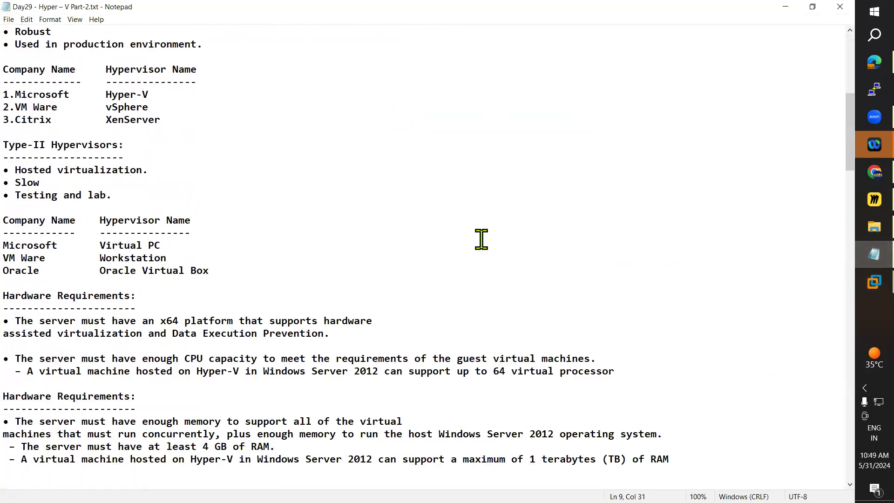
scroll(481, 240, "up", 9)
left_click(58, 83)
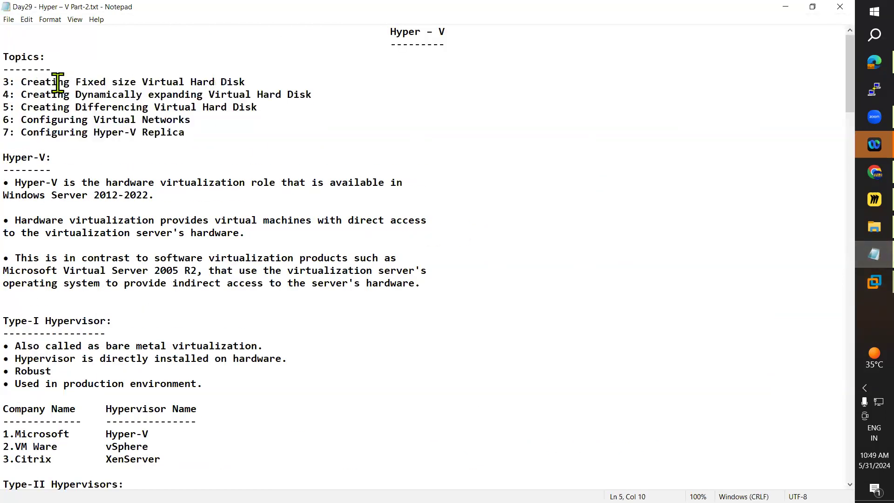
left_click_drag(20, 83, 245, 82)
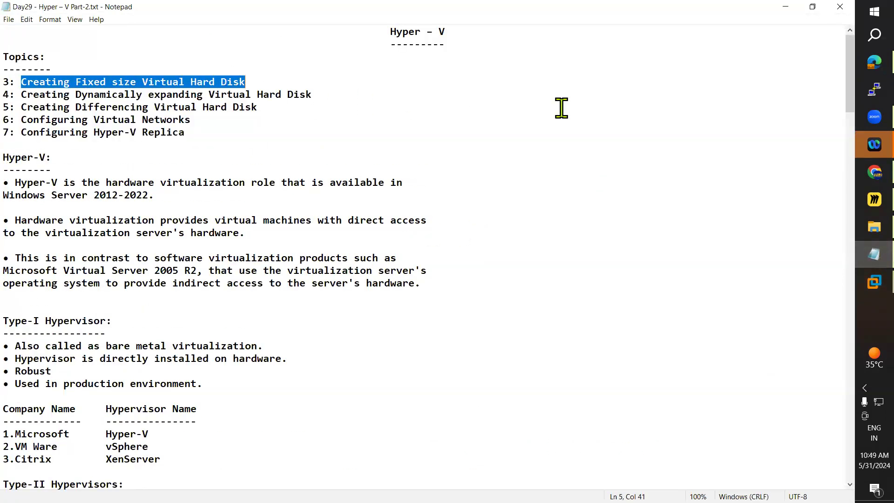
left_click(785, 7)
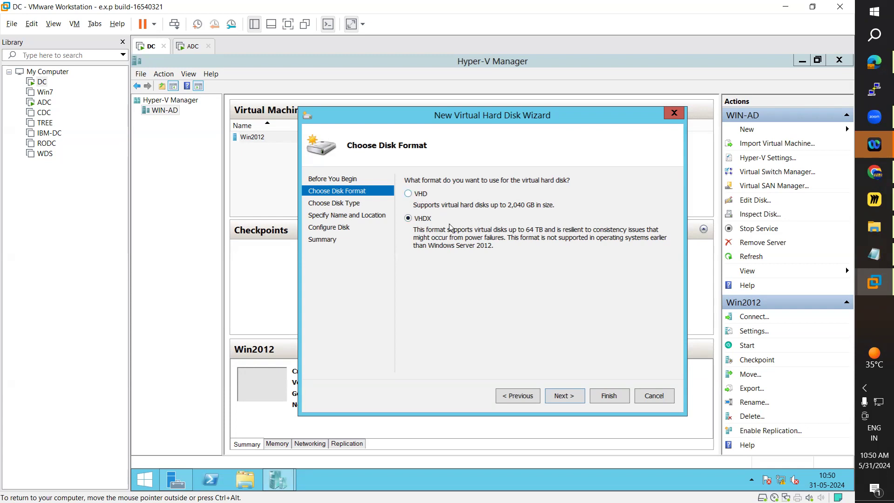
Accept the VHDX format and choose Fixed size as the type of the new virtual hard disk.
left_click(570, 397)
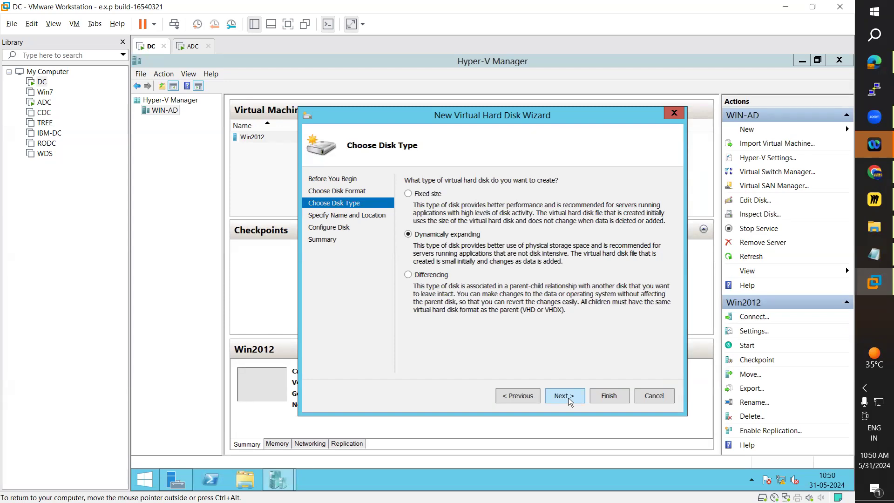
left_click(411, 193)
left_click(564, 395)
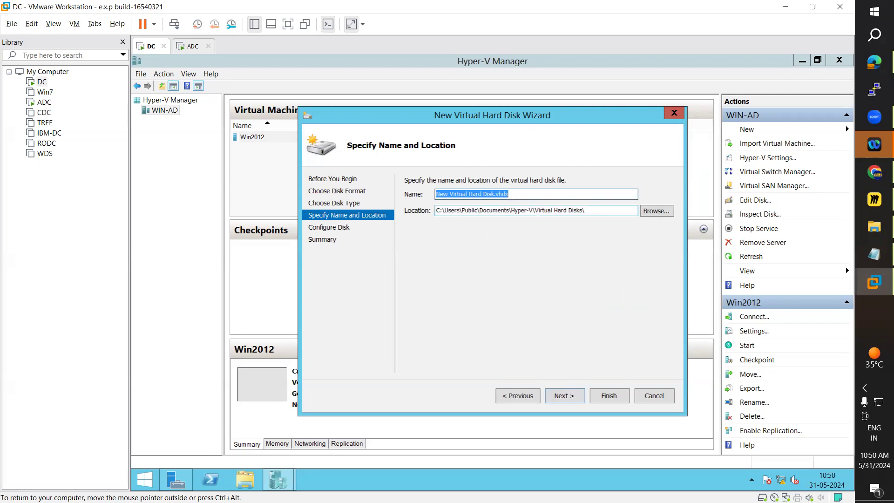
Name the new virtual hard disk file Fixed Disk.vhdx.
left_click(494, 194)
left_click_drag(495, 194, 421, 198)
type("Fixed")
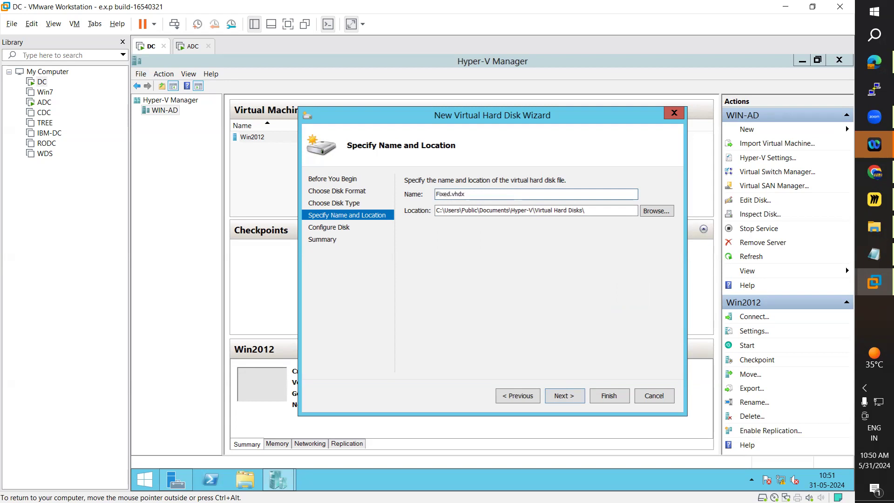
type("Disk")
left_click(450, 194)
left_click(493, 194)
left_click_drag(594, 211, 436, 210)
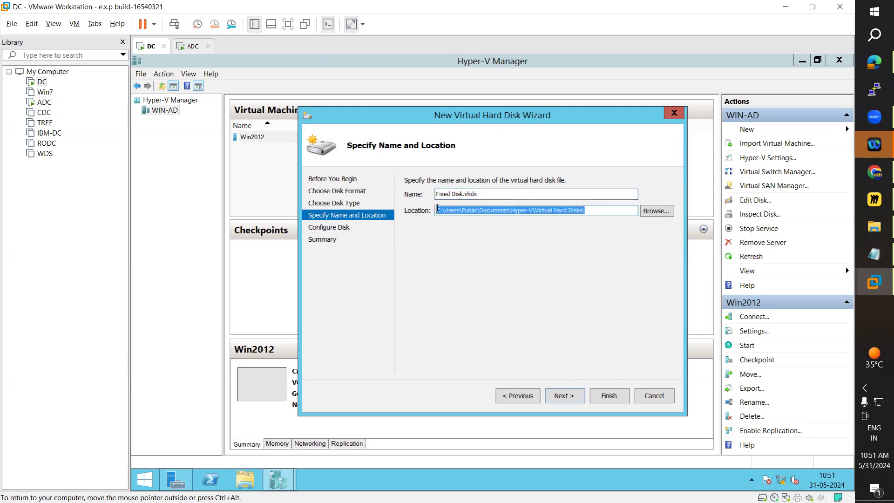
Create a folder named Virtual Hard Disk on Local Disk (D:) in File Explorer and open it.
left_click(245, 479)
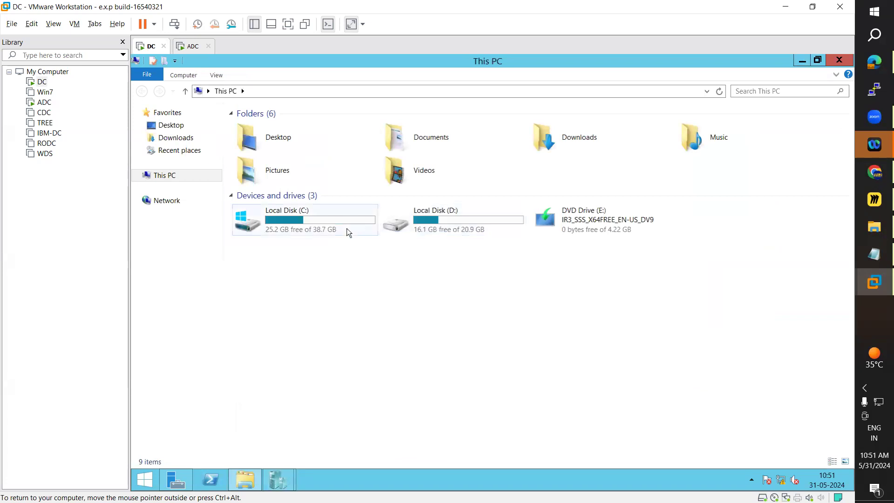
double_click(447, 228)
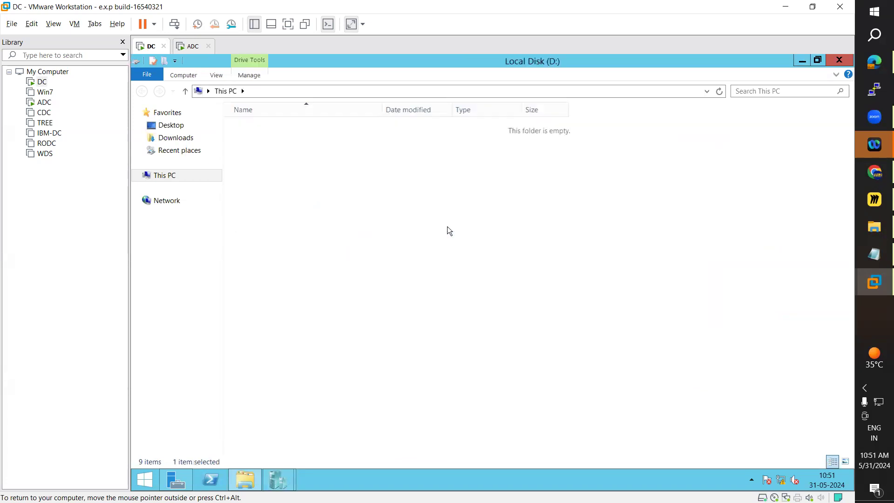
right_click(312, 328)
mouse_move(361, 428)
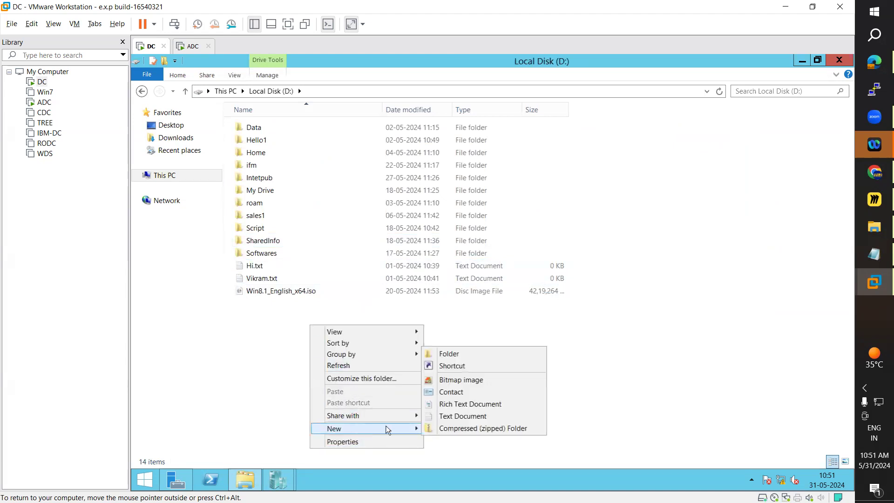
left_click(459, 354)
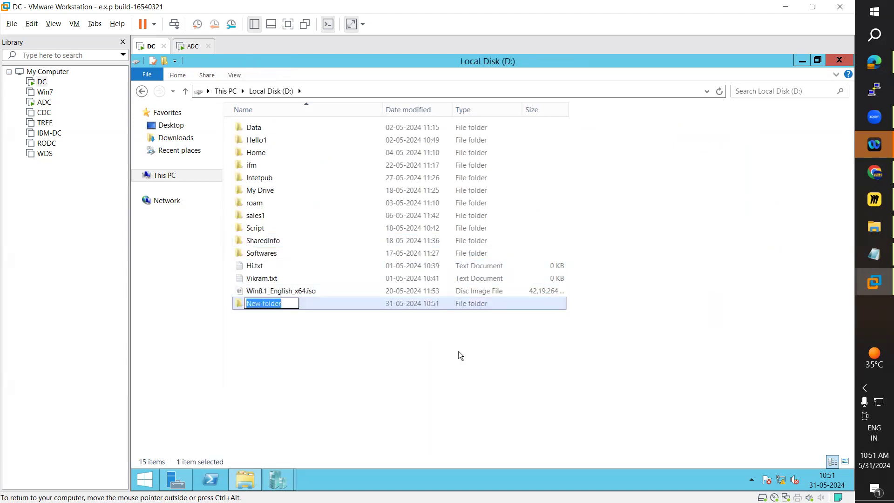
type("Virtual")
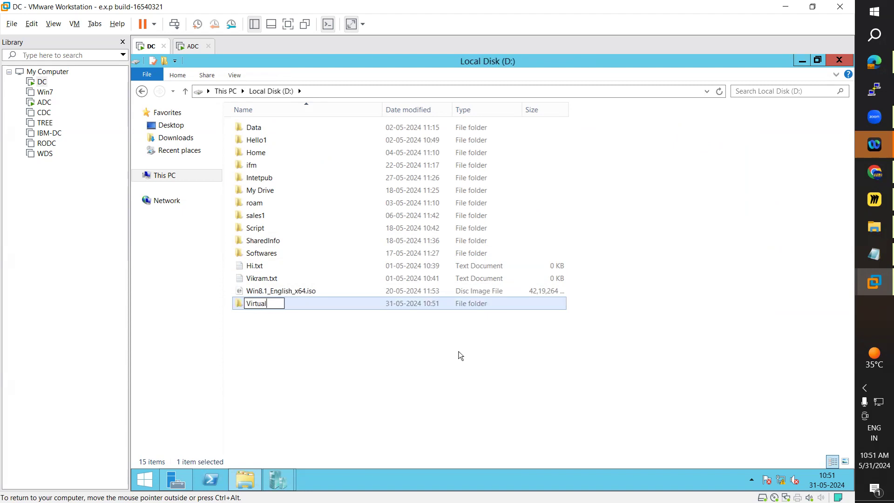
type(" Hard Disk")
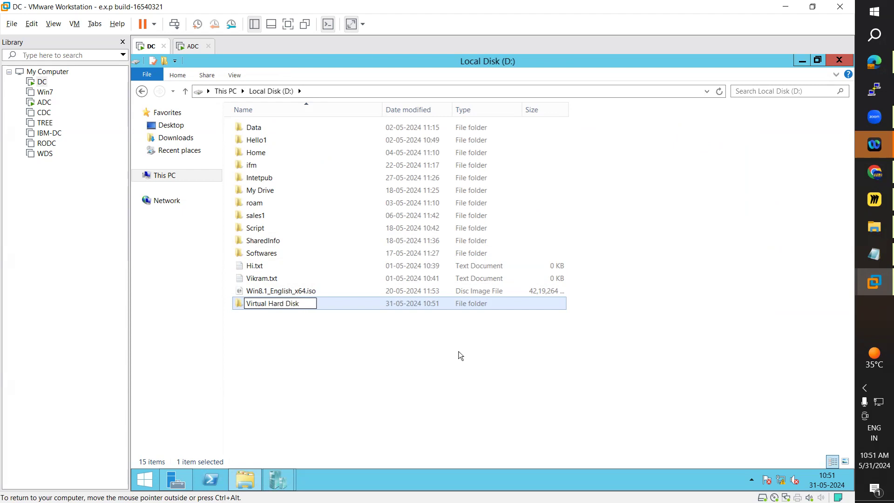
key("Return")
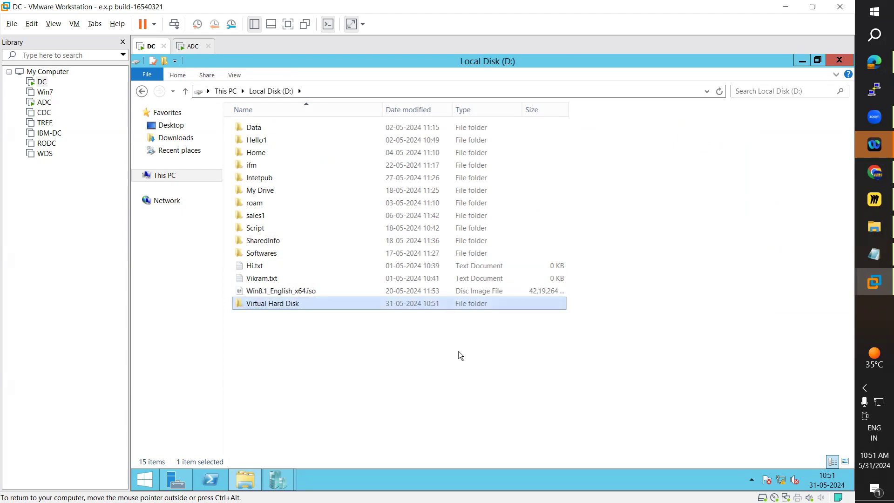
key("Return")
Copy the new folder's path, set D:\Virtual Hard Disk\ as the disk's location in the wizard, and continue to disk configuration.
left_click(376, 91)
key("ctrl+c")
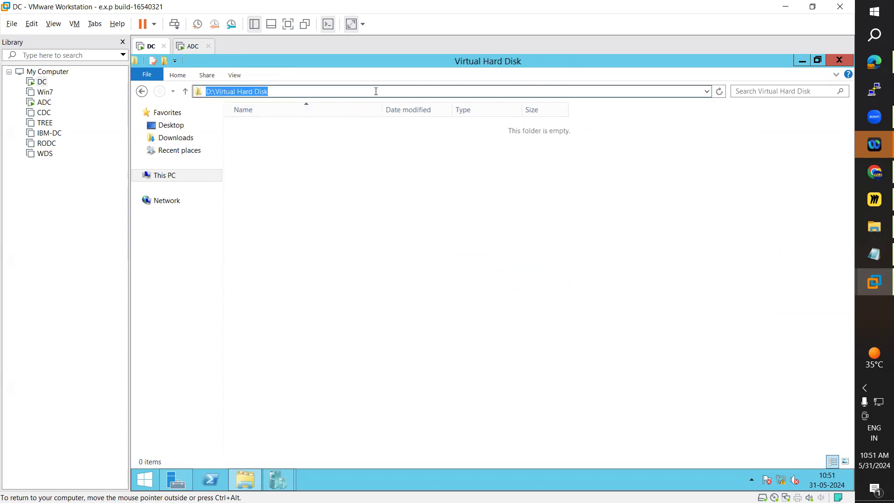
left_click(802, 61)
left_click(463, 209)
left_click_drag(598, 210, 419, 215)
key("ctrl+v")
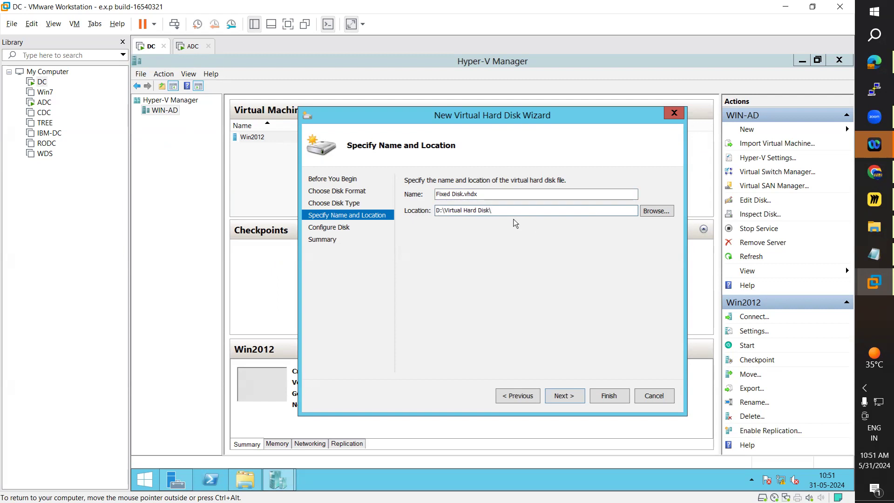
left_click(564, 395)
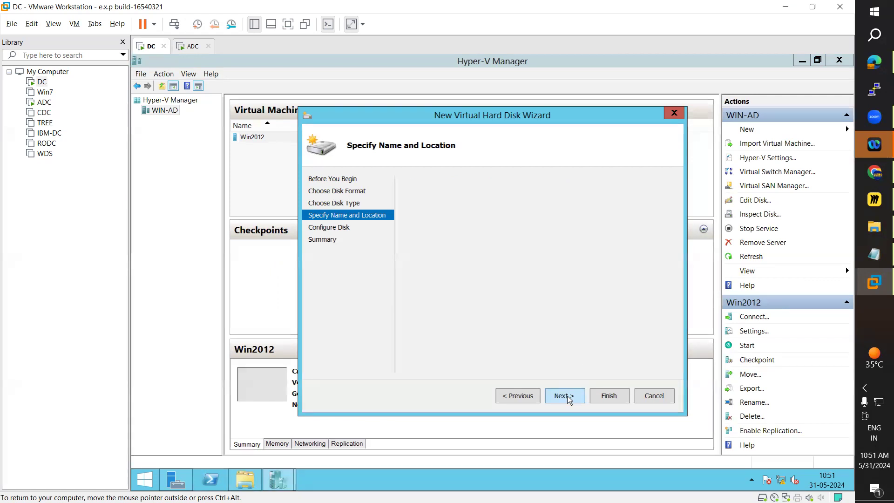
Set the blank virtual hard disk's size to 2 GB and finish the wizard to create the disk.
double_click(444, 206)
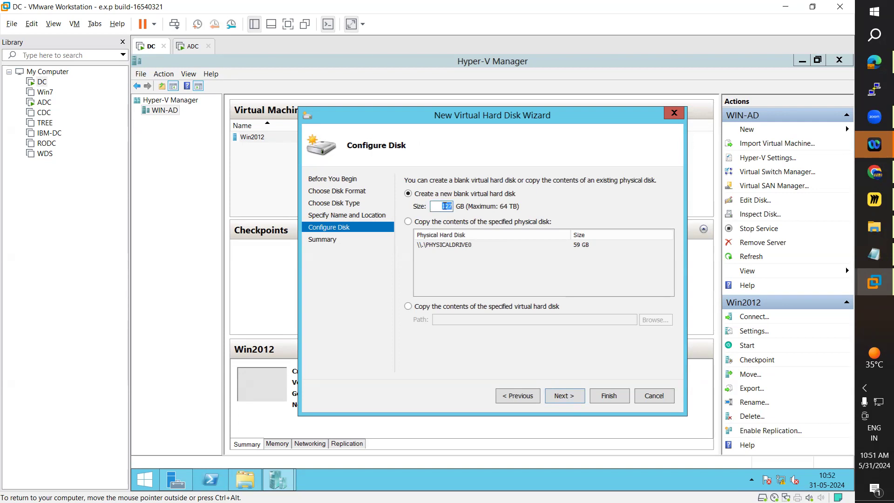
type("2")
left_click(570, 396)
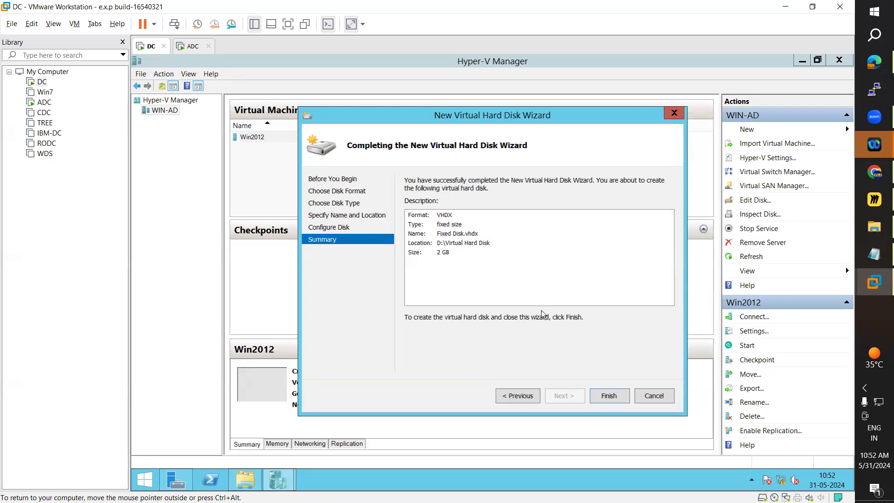
left_click(609, 396)
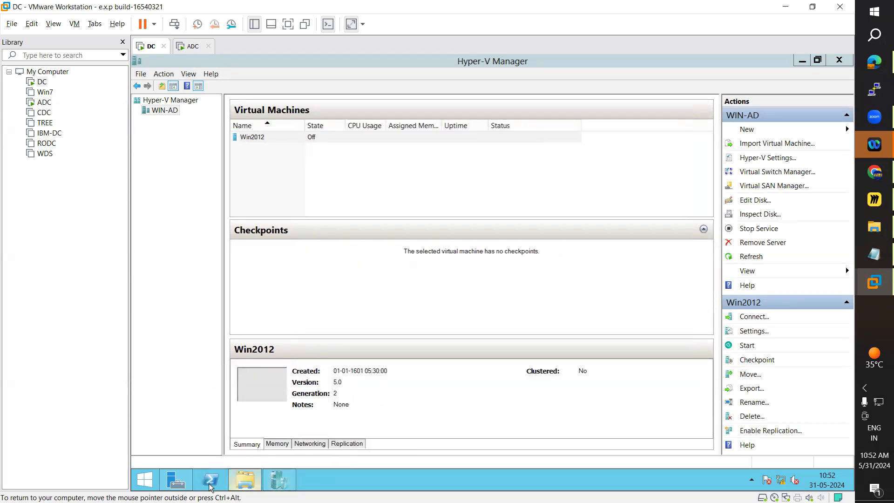
Open the properties of Fixed Disk.vhdx in File Explorer, examine its size and size on disk, and close them.
left_click(246, 482)
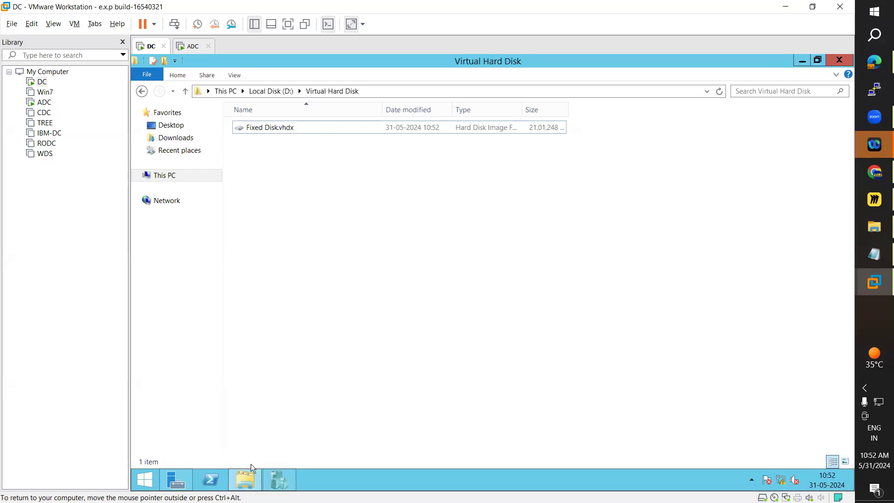
left_click(279, 477)
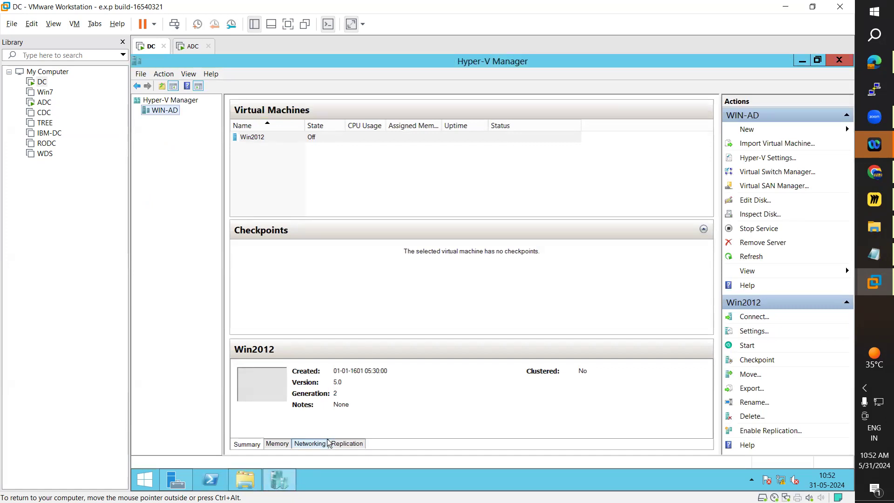
left_click(249, 482)
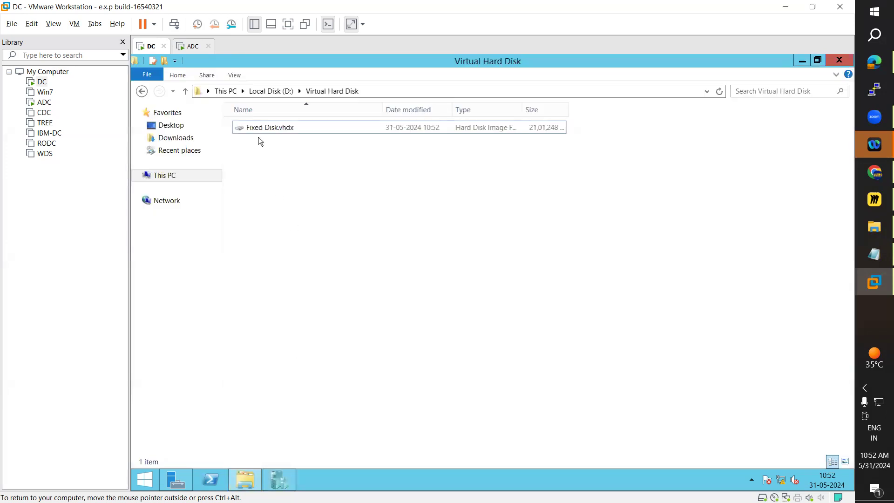
left_click(260, 126)
right_click(259, 126)
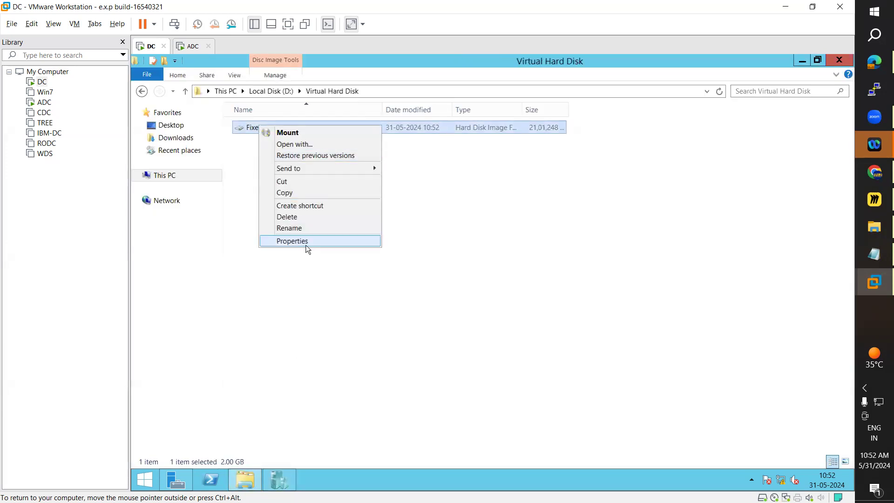
left_click(307, 242)
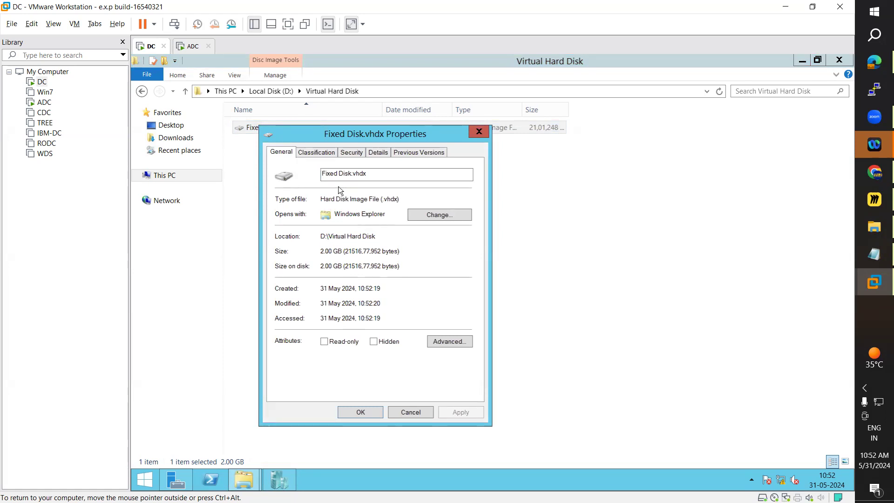
left_click_drag(324, 173, 362, 291)
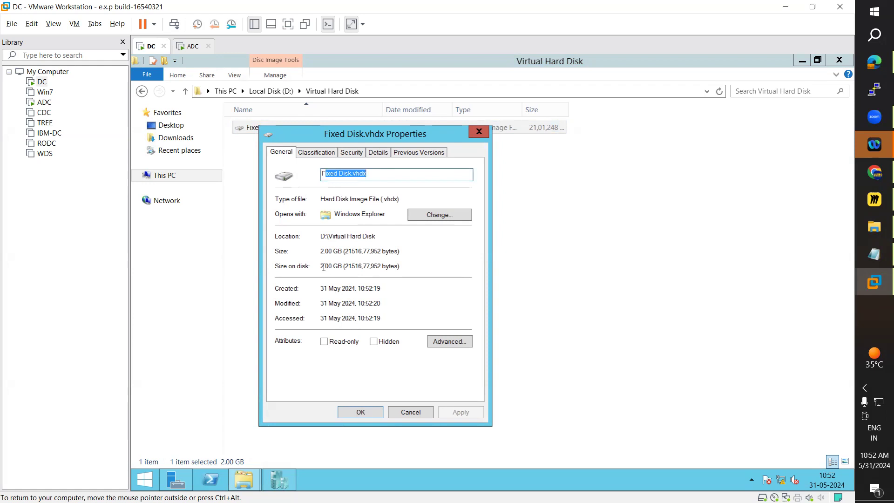
left_click_drag(342, 268, 363, 253)
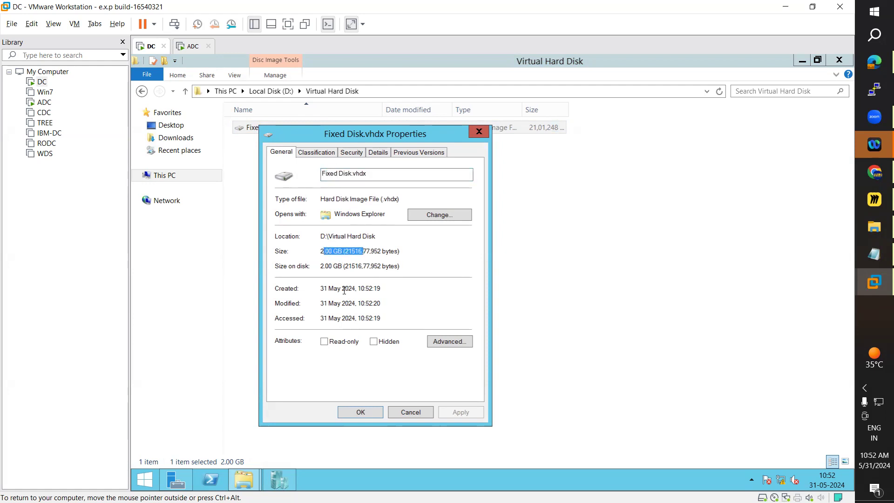
left_click(329, 251)
left_click_drag(321, 251, 341, 249)
left_click(410, 411)
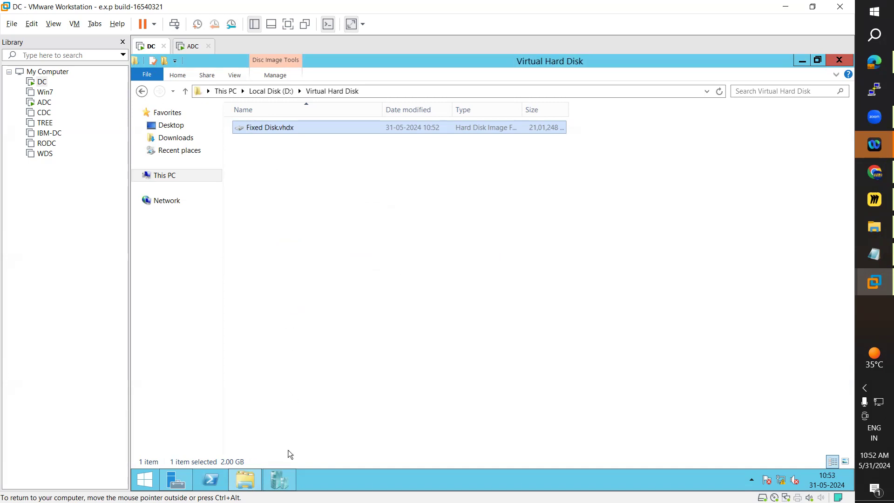
Switch to Hyper-V Manager, start a new virtual hard disk on WIN-AD, and choose the VHDX format and Dynamically expanding type.
left_click(282, 480)
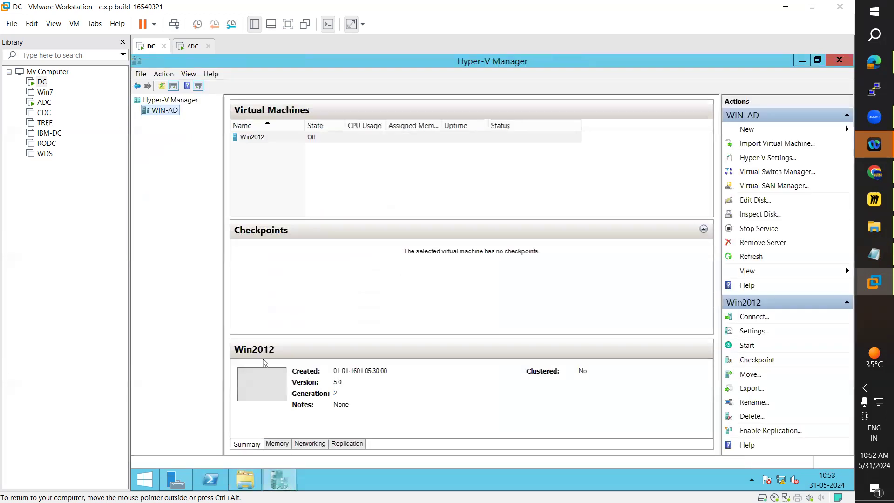
right_click(162, 112)
mouse_move(207, 120)
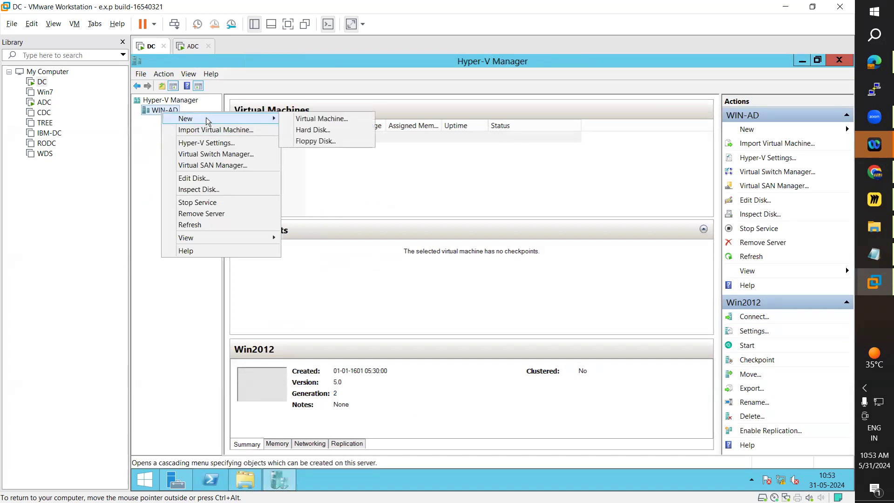
left_click(322, 130)
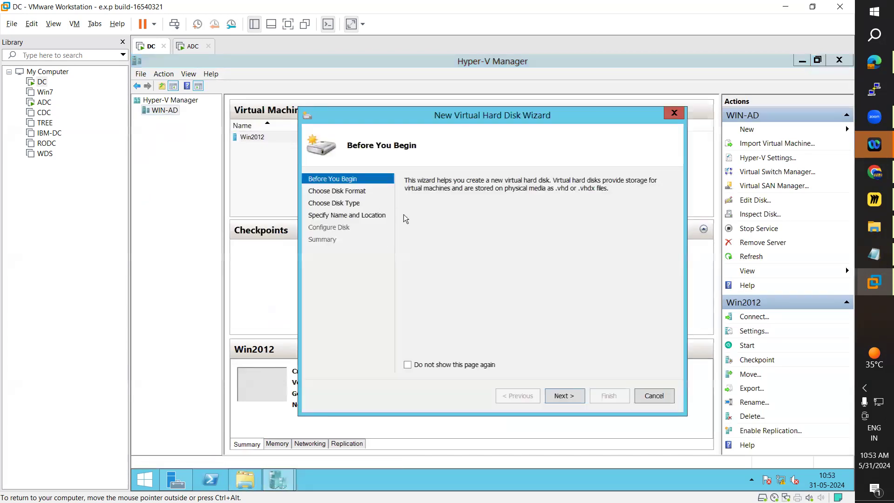
left_click(571, 397)
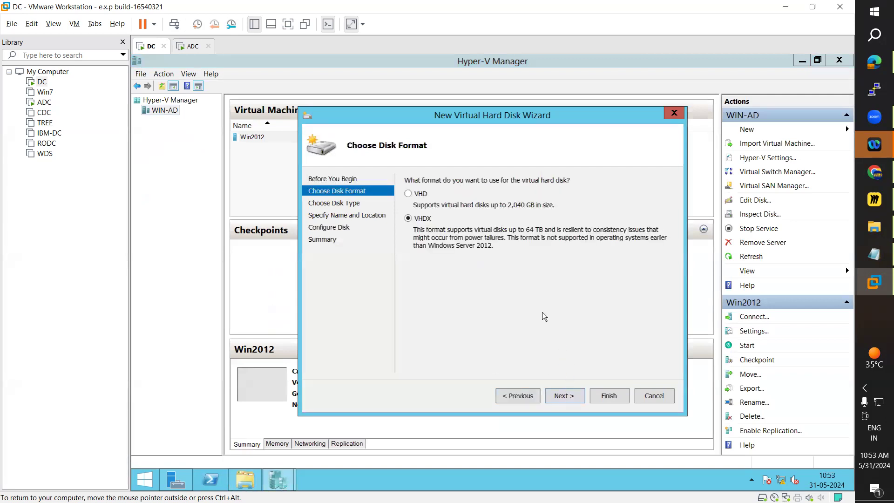
left_click(565, 399)
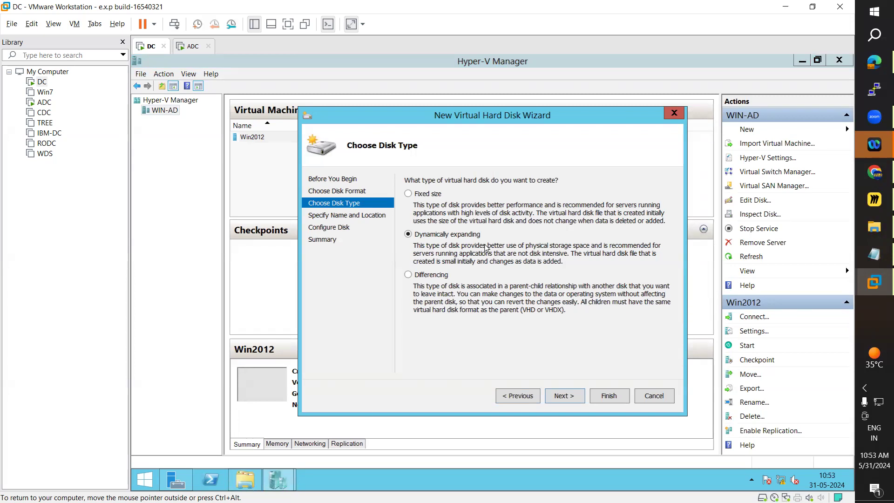
left_click(577, 401)
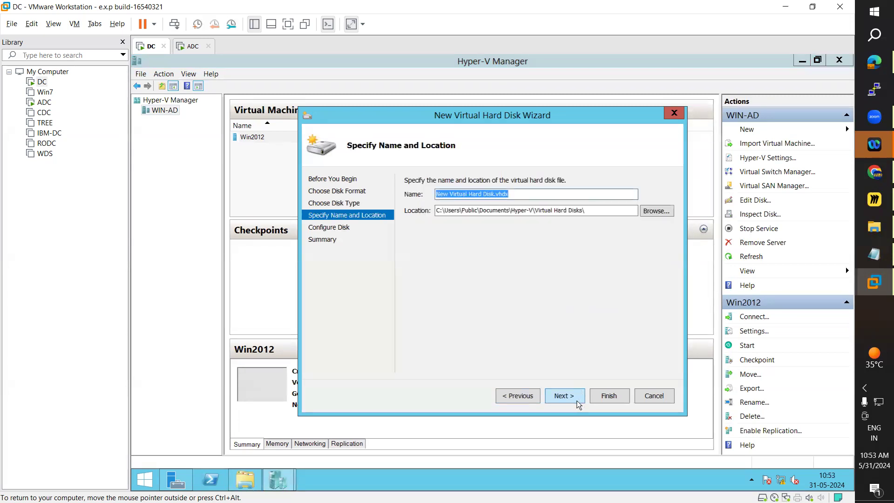
Name the new virtual hard disk file Dynamic Hard Disk.vhdx.
left_click(472, 195)
left_click_drag(471, 194, 436, 194)
type("Dynamic")
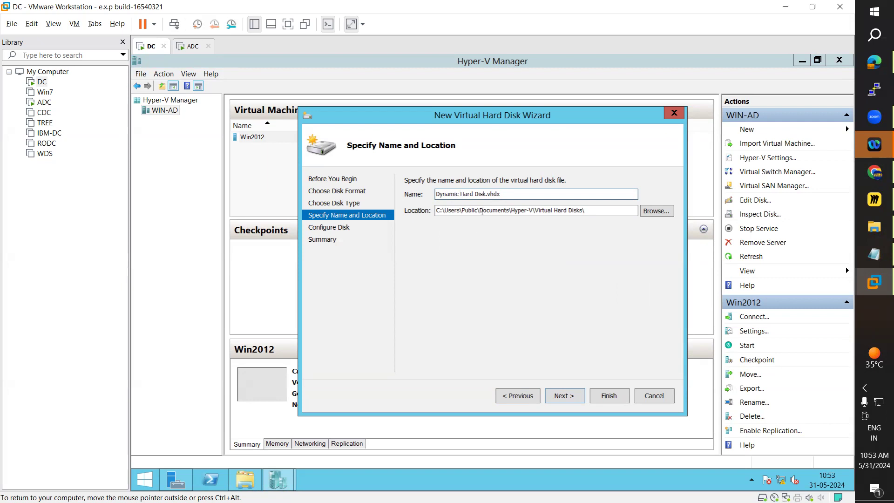
left_click(508, 196)
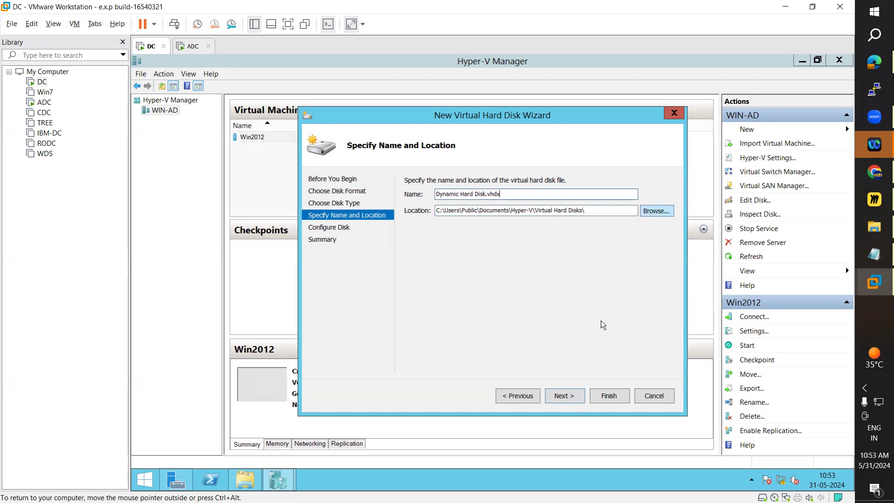
Copy the Virtual Hard Disk folder's path from File Explorer and set D:\Virtual Hard Disk\ as the dynamic disk's location, continuing to disk configuration.
left_click(246, 479)
left_click(401, 89)
key("ctrl+c")
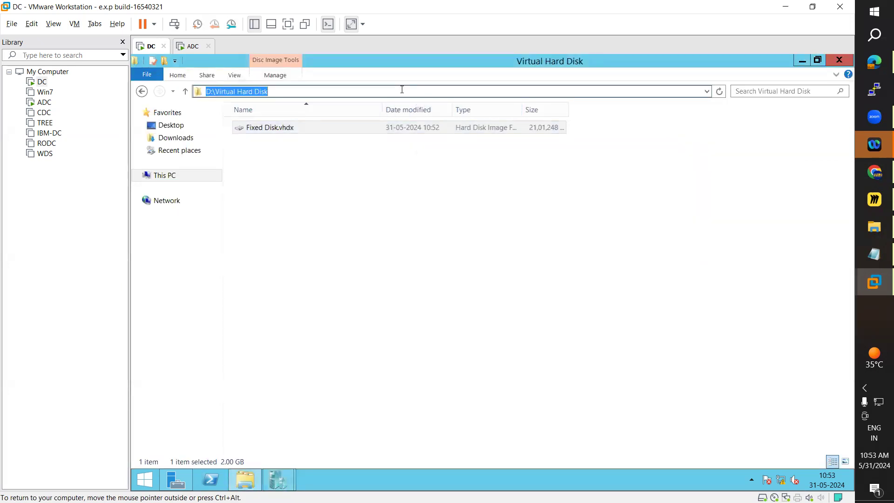
left_click(801, 60)
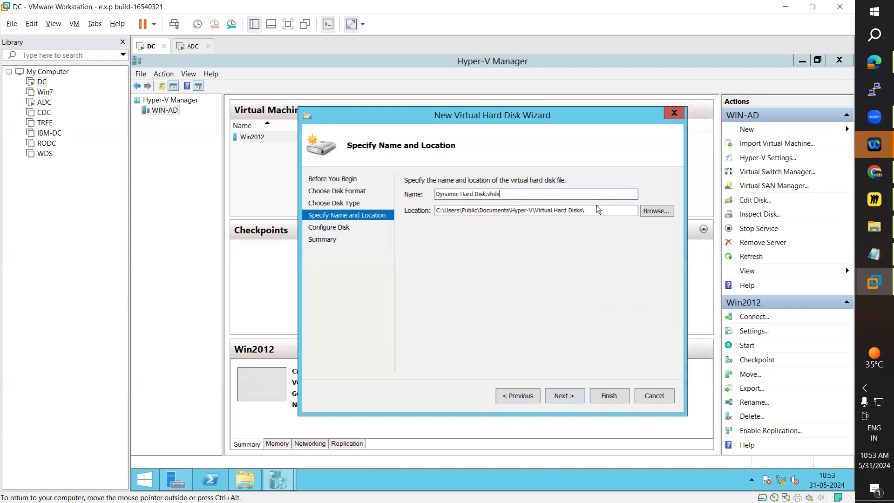
left_click_drag(635, 210, 427, 217)
key("ctrl+v")
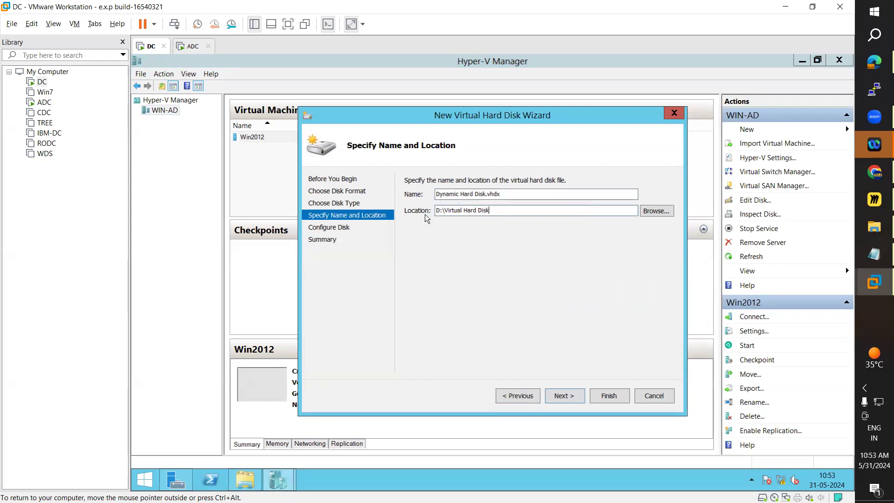
type("\\")
left_click(577, 400)
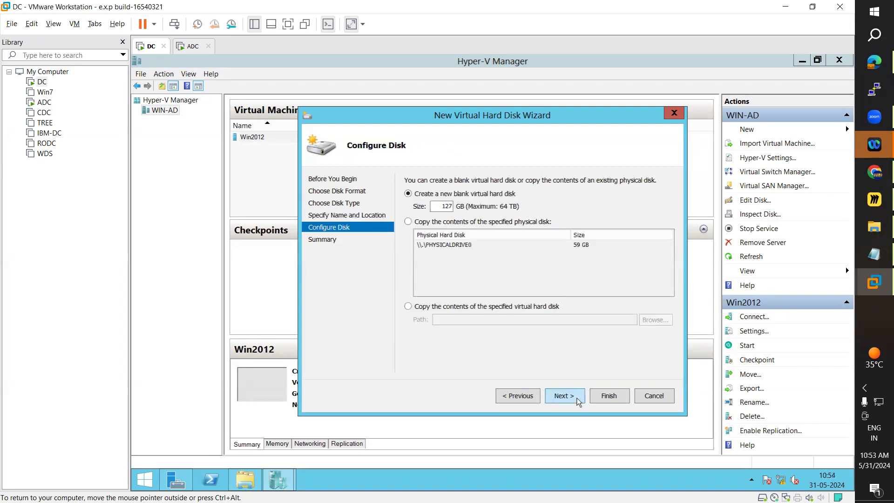
Check the free space on Local Disk (D:), set the blank disk's size to 14 GB, and finish the wizard.
double_click(450, 206)
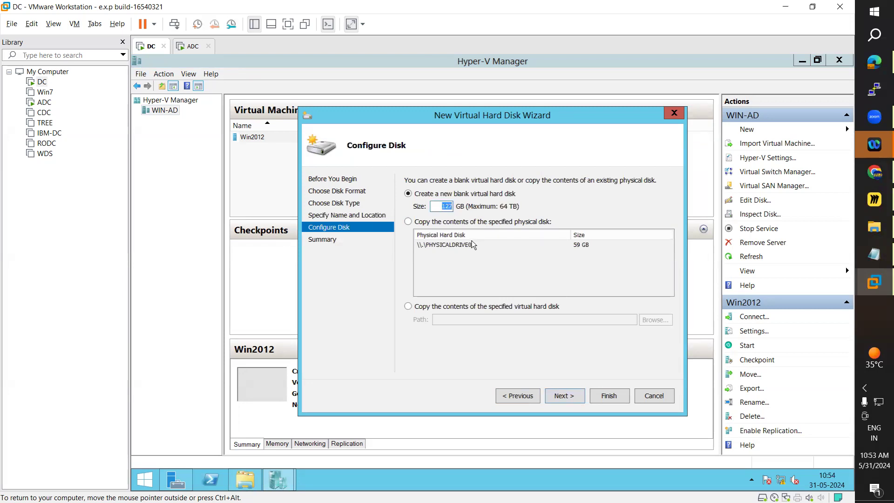
left_click(245, 480)
left_click(189, 177)
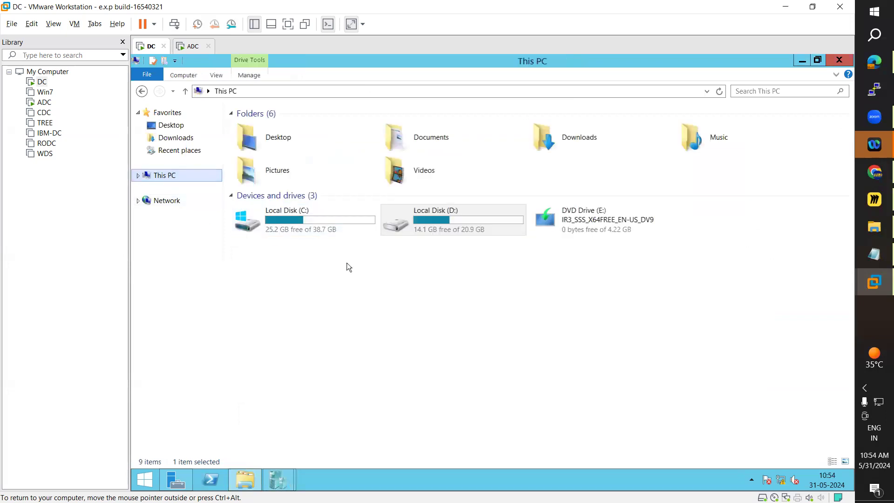
left_click(801, 62)
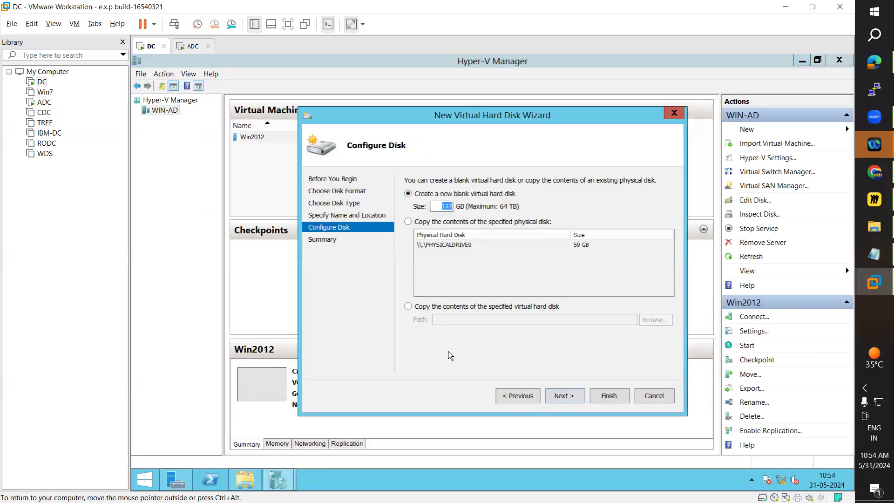
type("14")
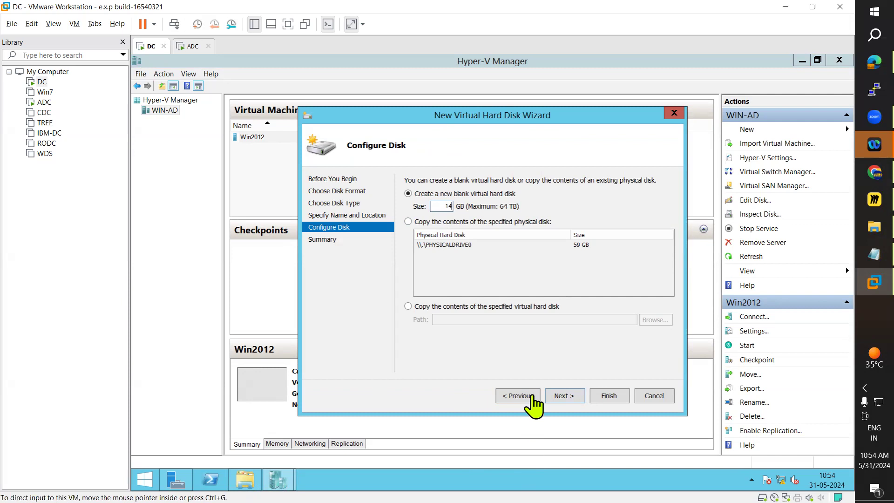
left_click(568, 399)
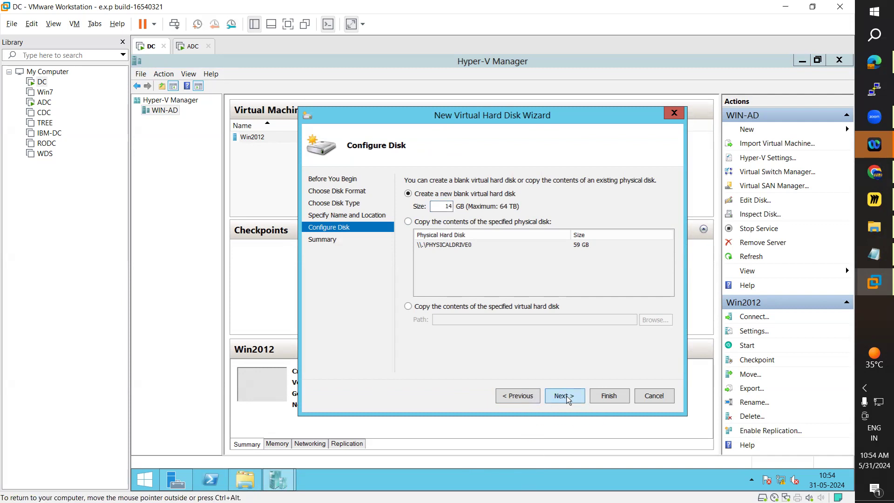
left_click(610, 396)
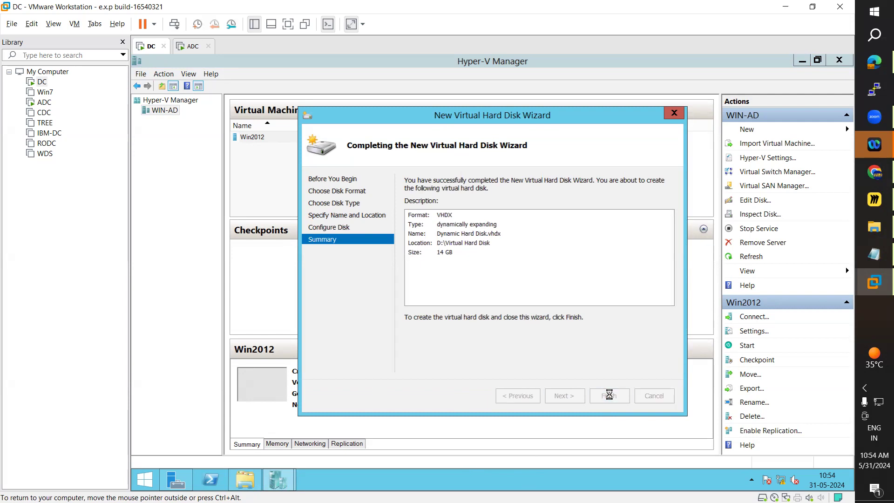
Open the Virtual Hard Disk folder on Local Disk (D:) and examine Dynamic Hard Disk.vhdx's size and size on disk in its properties.
left_click(251, 485)
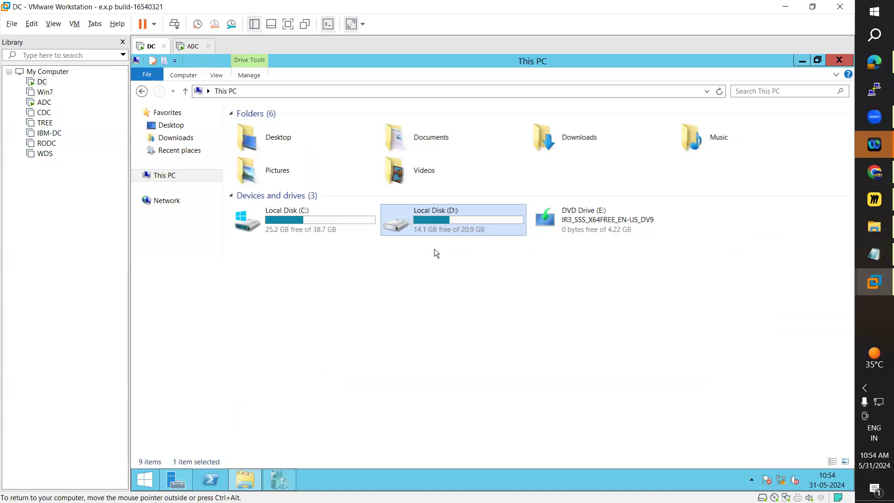
double_click(425, 229)
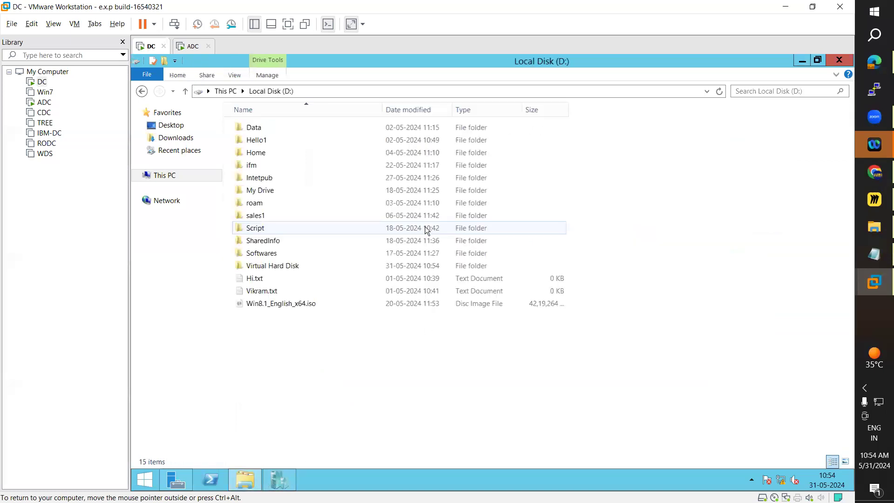
double_click(267, 266)
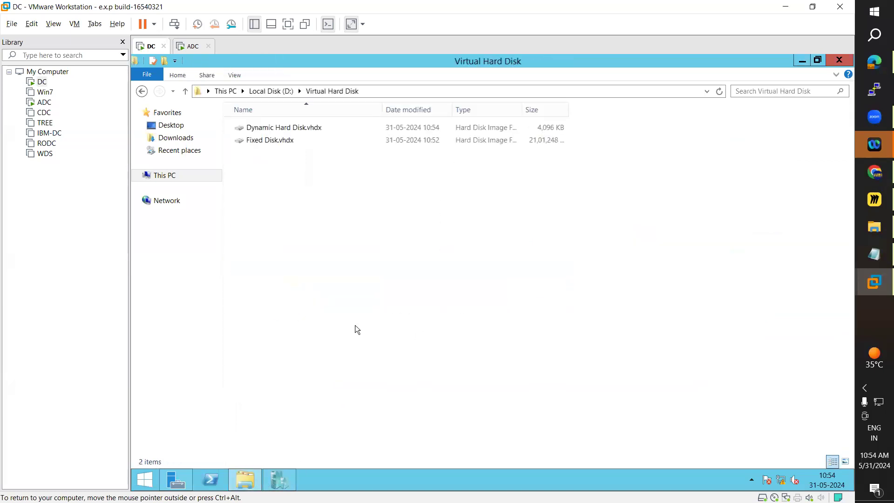
right_click(286, 127)
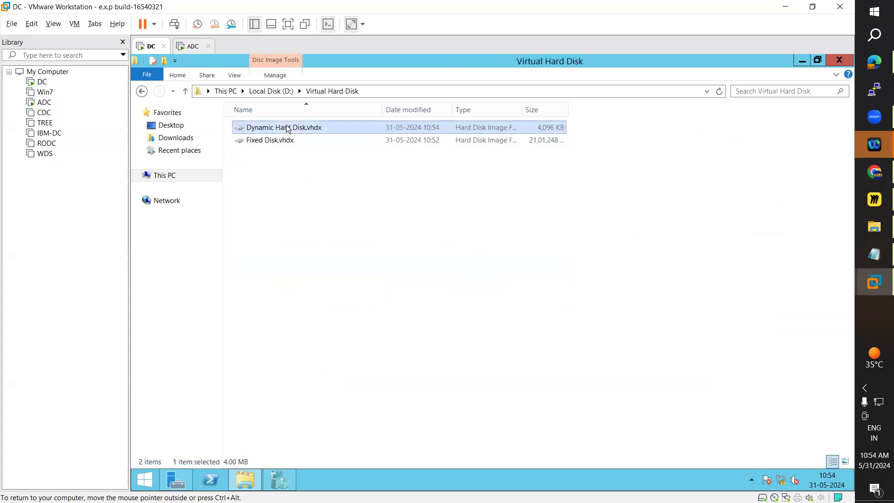
left_click(315, 242)
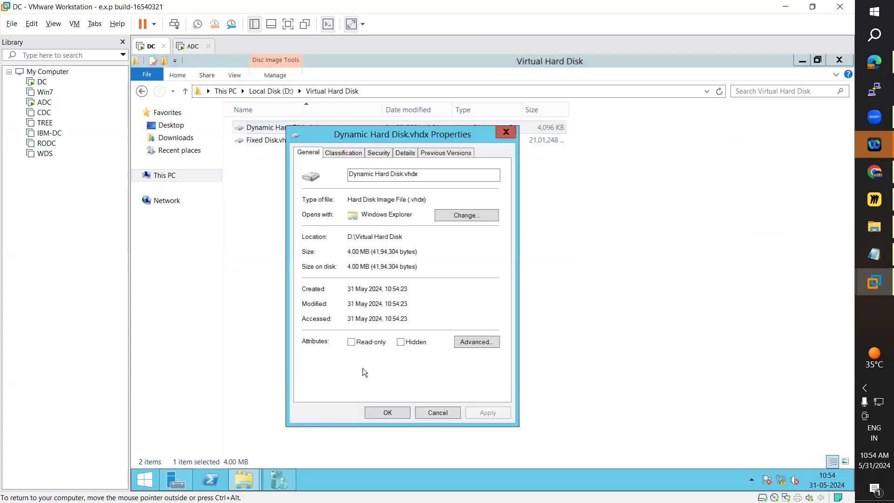
left_click_drag(400, 134, 568, 122)
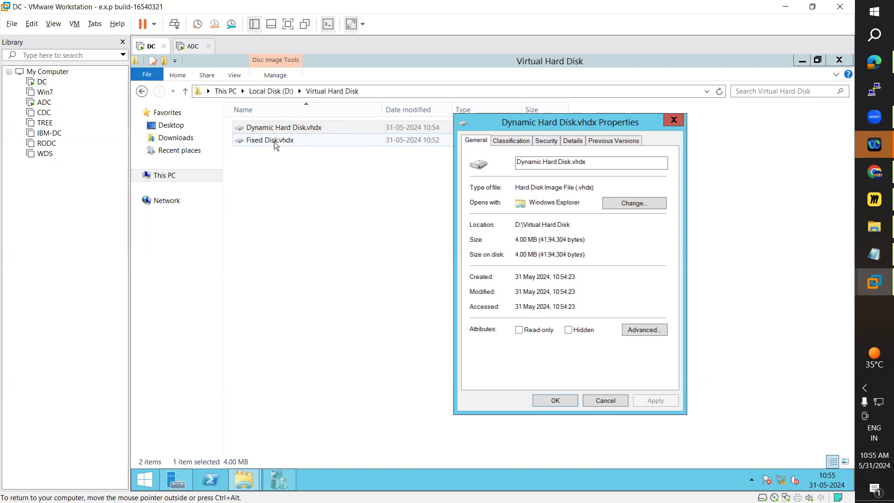
left_click(286, 127)
left_click_drag(516, 240, 542, 238)
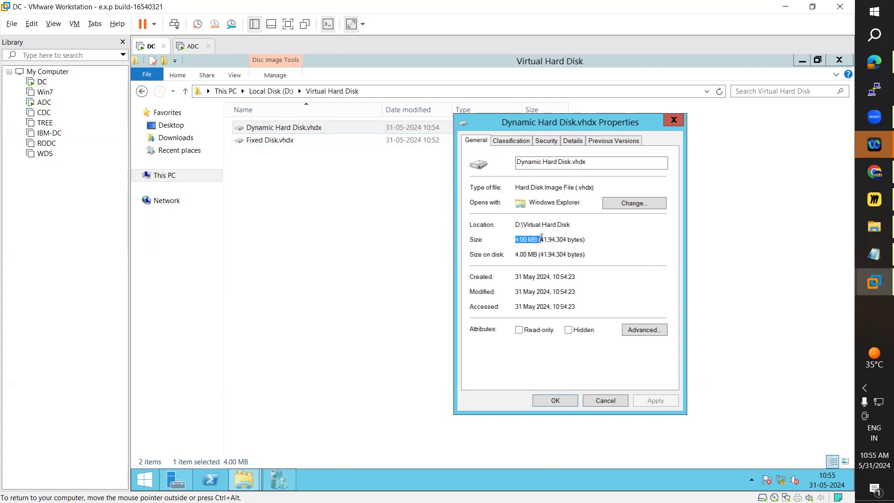
left_click_drag(516, 254, 542, 254)
left_click(673, 120)
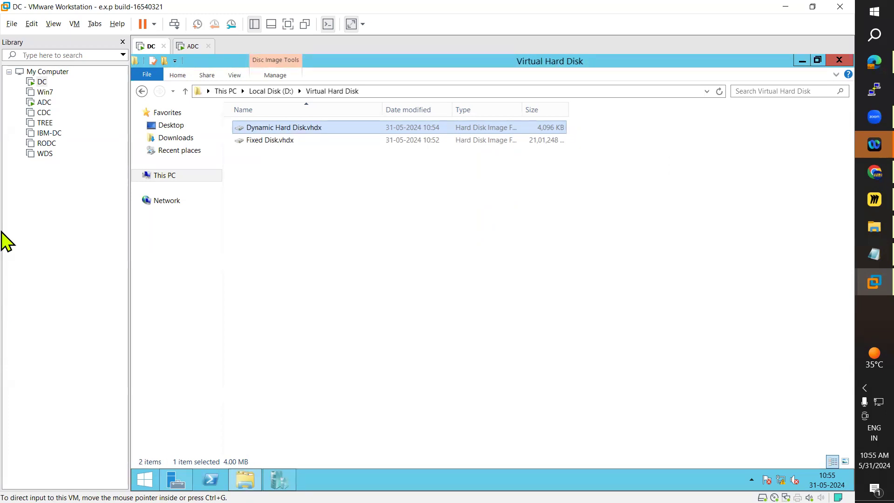
Switch to Hyper-V Manager and start a new virtual hard disk on WIN-AD with the VHDX format and differencing type.
left_click(274, 478)
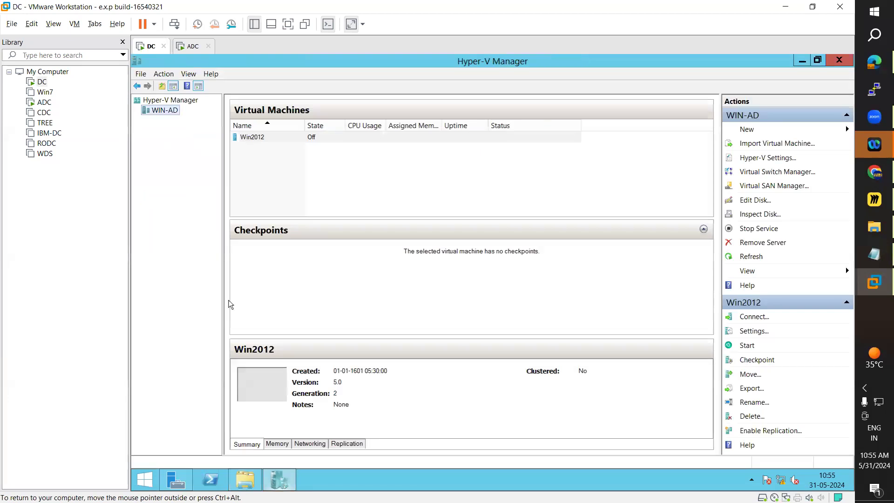
right_click(170, 113)
mouse_move(194, 116)
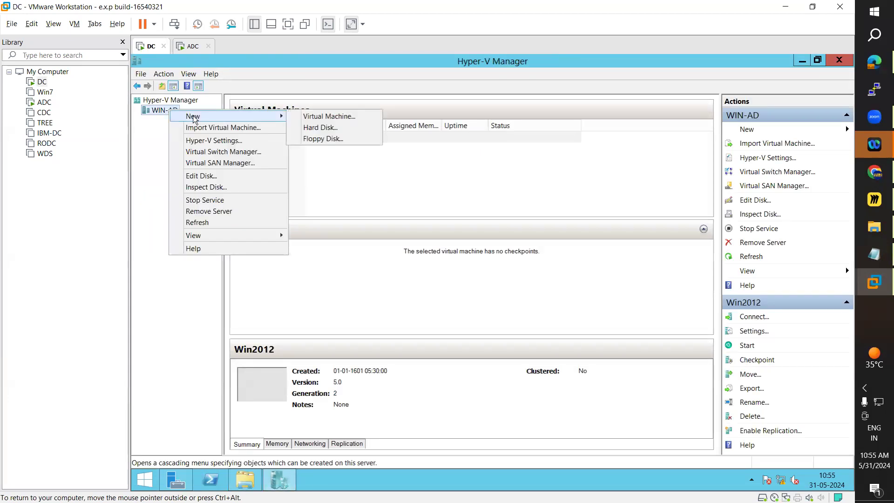
left_click(314, 128)
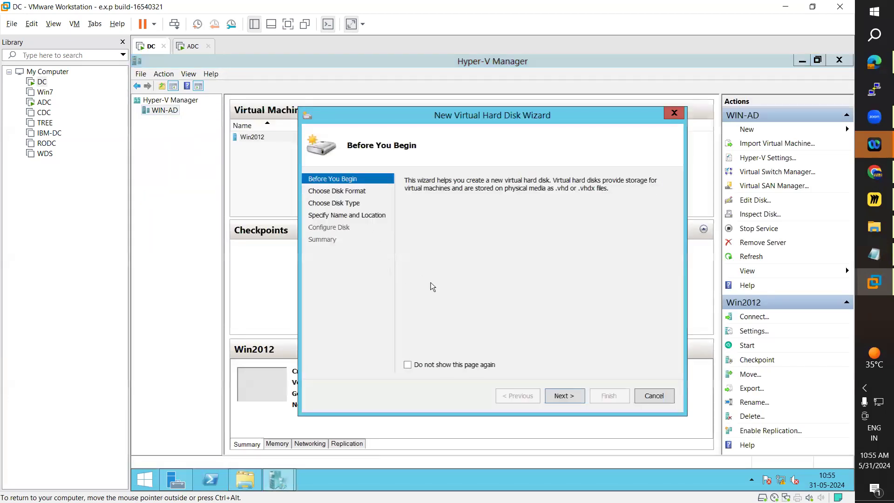
left_click(567, 396)
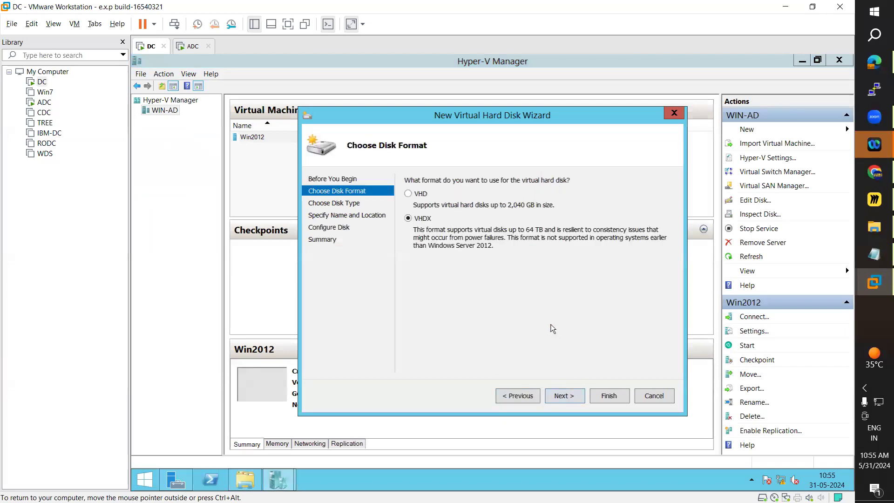
left_click(573, 402)
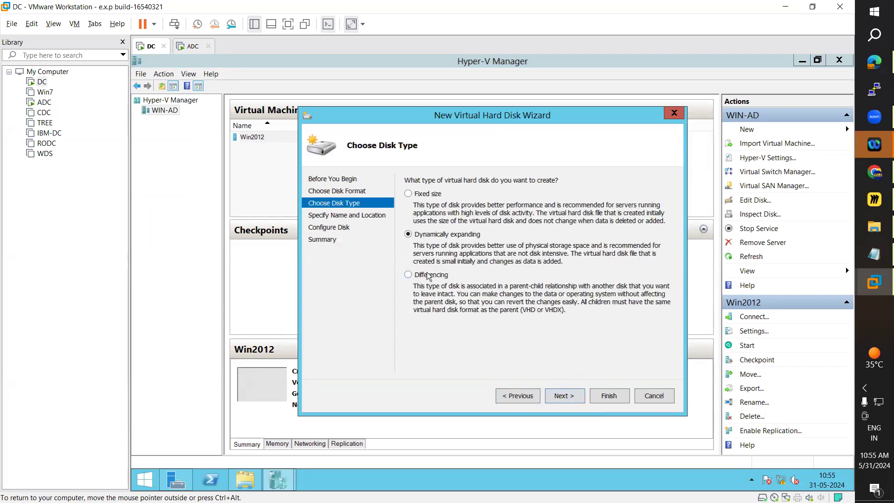
left_click(429, 275)
left_click(570, 398)
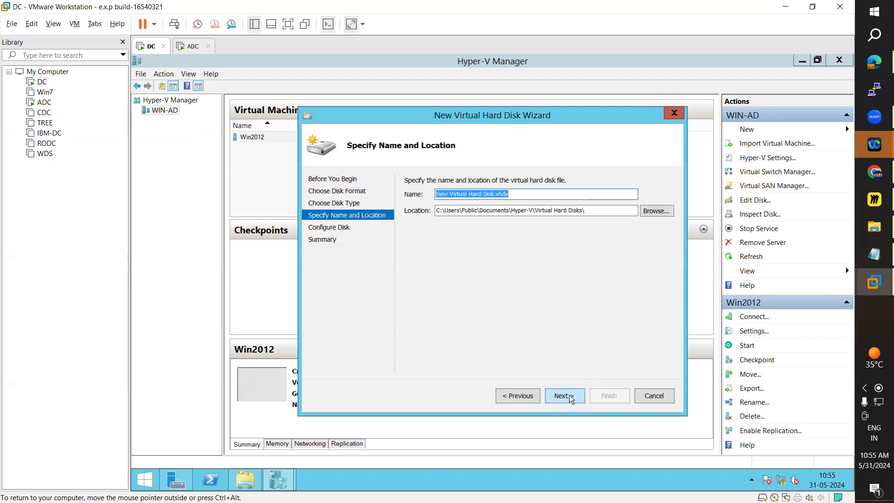
Name the differencing disk file Diffrencing Hard Disk.vhdx.
left_click(489, 194)
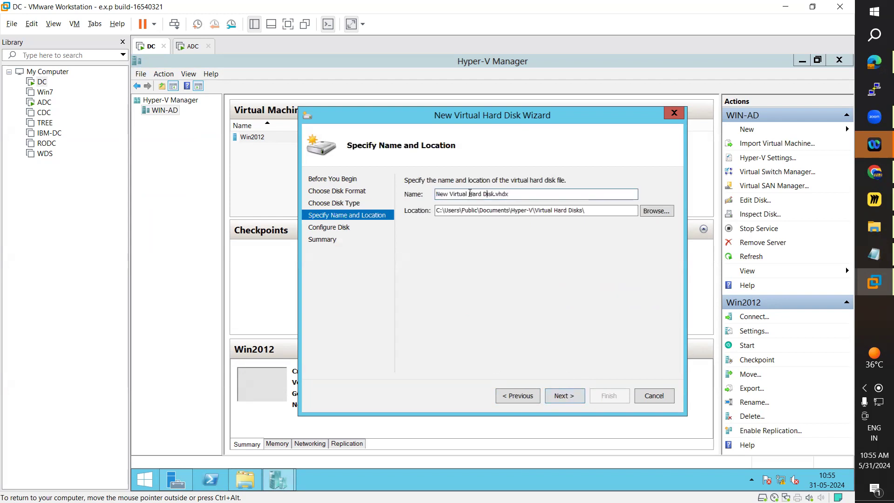
left_click_drag(468, 194, 414, 199)
type("Diffren")
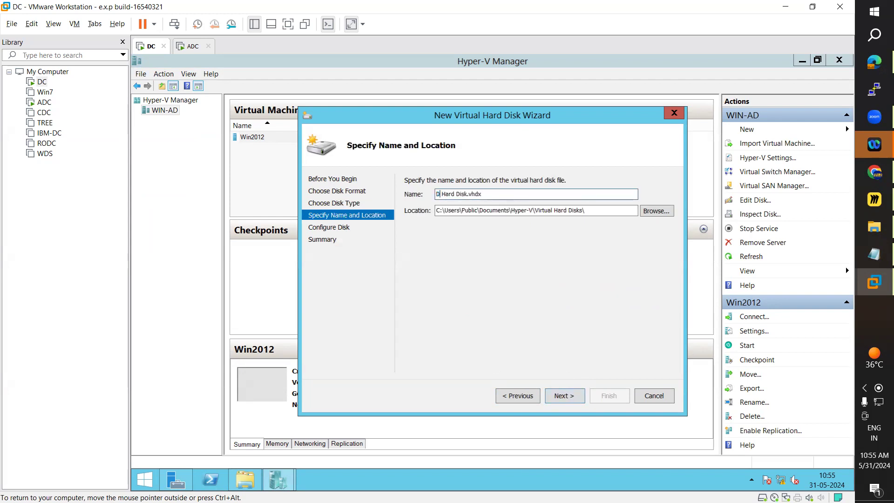
type("cing")
Copy the Virtual Hard Disk folder's path from File Explorer and set D:\Virtual Hard Disk\ as the differencing disk's location, continuing to disk configuration.
left_click(244, 480)
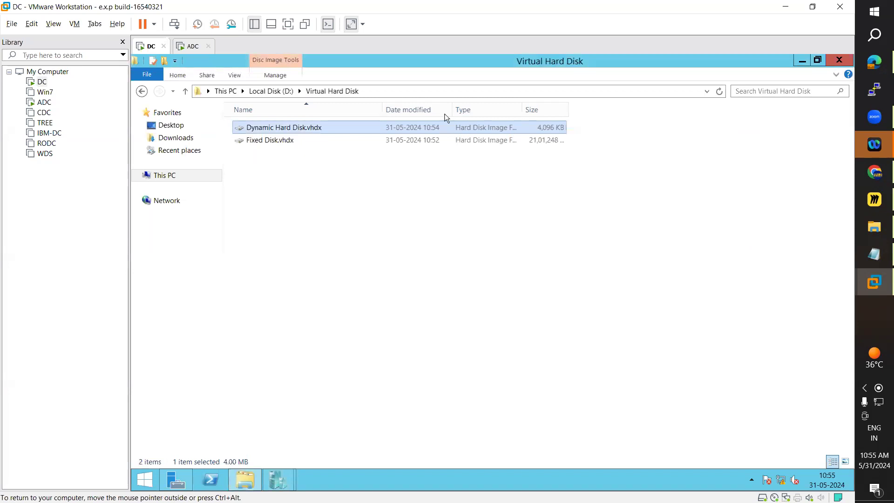
left_click(363, 89)
key("ctrl+c")
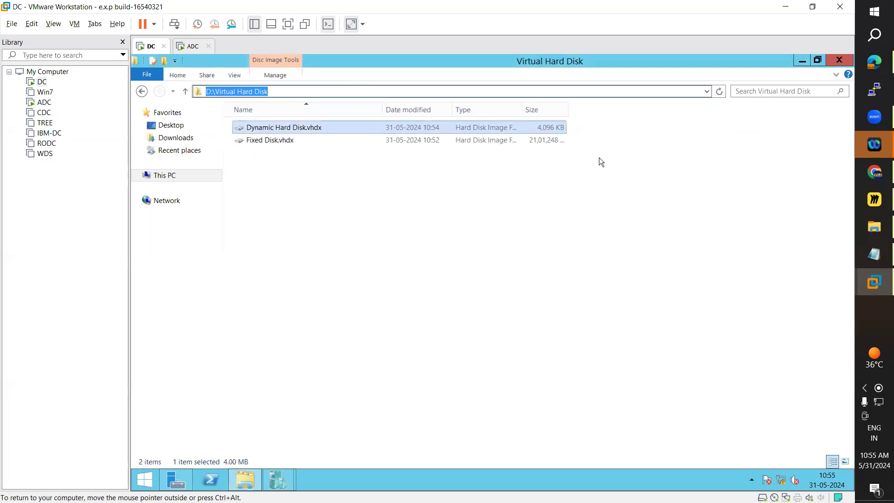
left_click(801, 61)
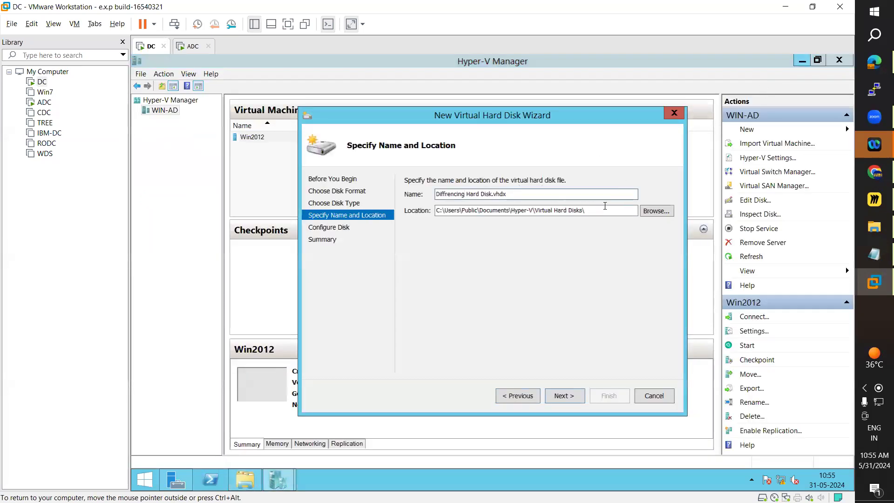
left_click_drag(634, 210, 396, 216)
key("ctrl+v")
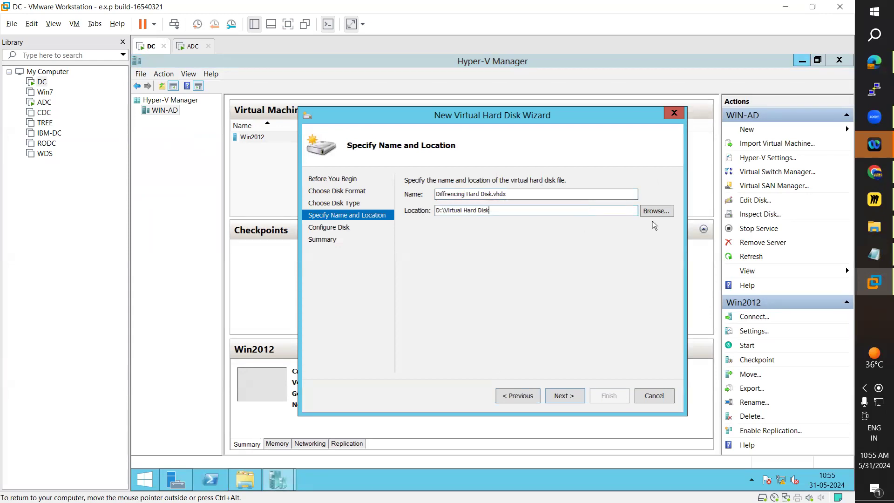
type("\\")
left_click(568, 395)
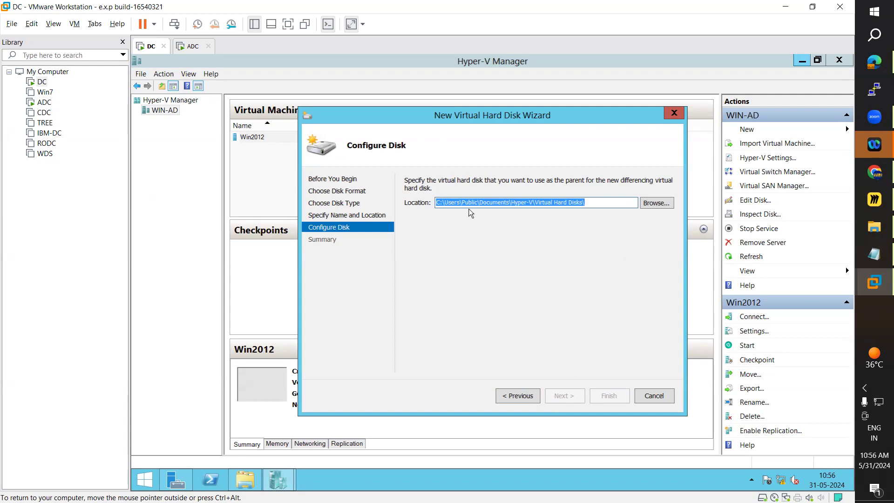
Add the Win2012 file name to the parent disk's path in C:\Users\Public\Documents\Hyper-V\Virtual Hard Disks\.
left_click(595, 200)
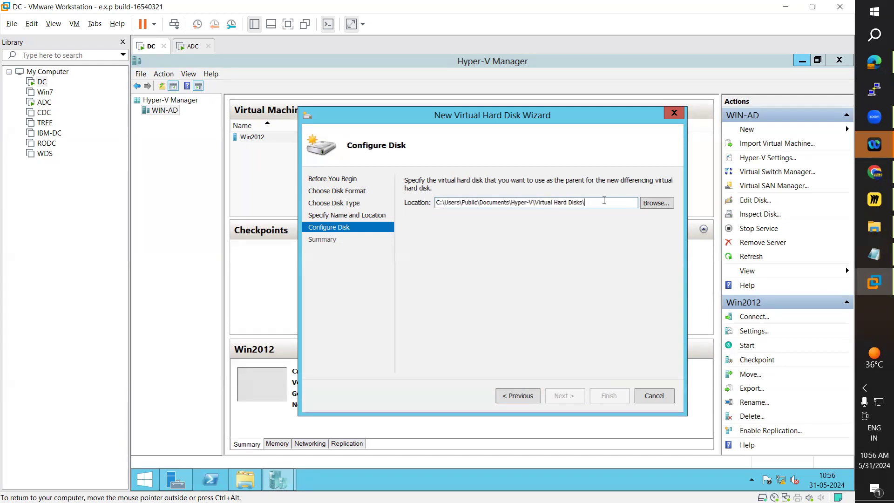
type("Win2012")
key("BackSpace")
key("BackSpace")
Browse Hyper-V's Virtual hard disks folder for a parent disk file, and recheck the new disk's name and location.
left_click(655, 204)
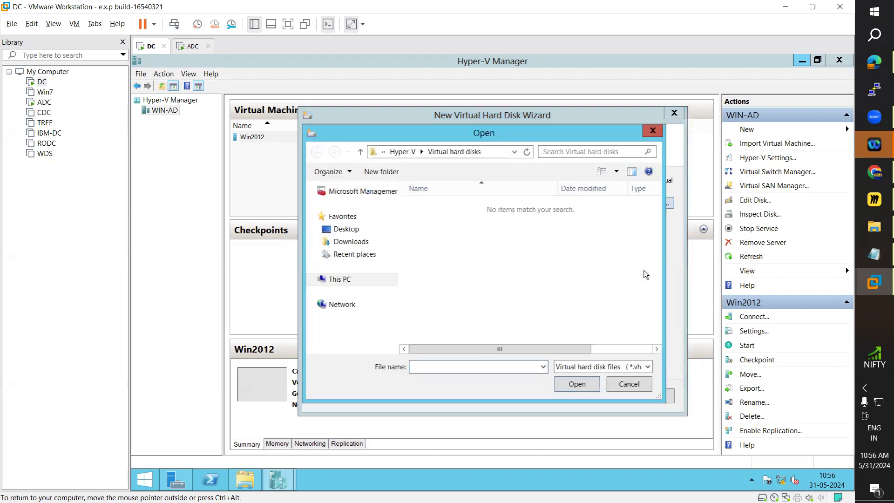
key("Escape")
left_click(530, 399)
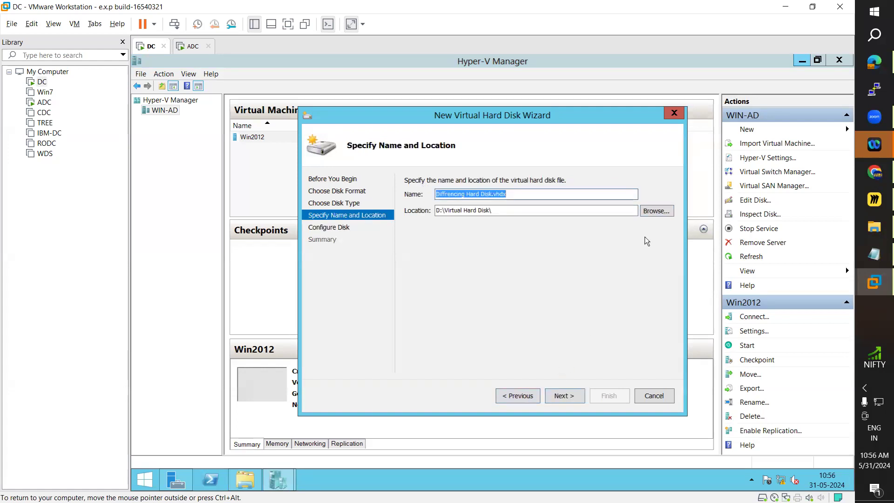
left_click(564, 396)
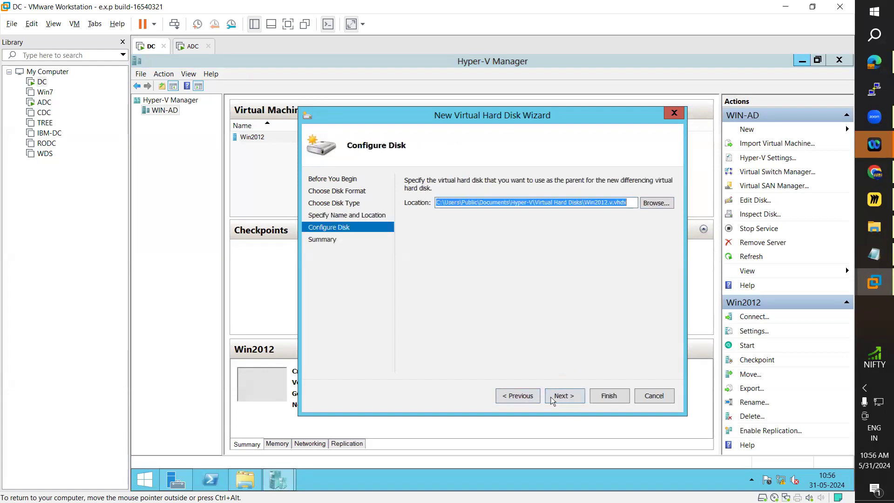
left_click(664, 205)
key("Escape")
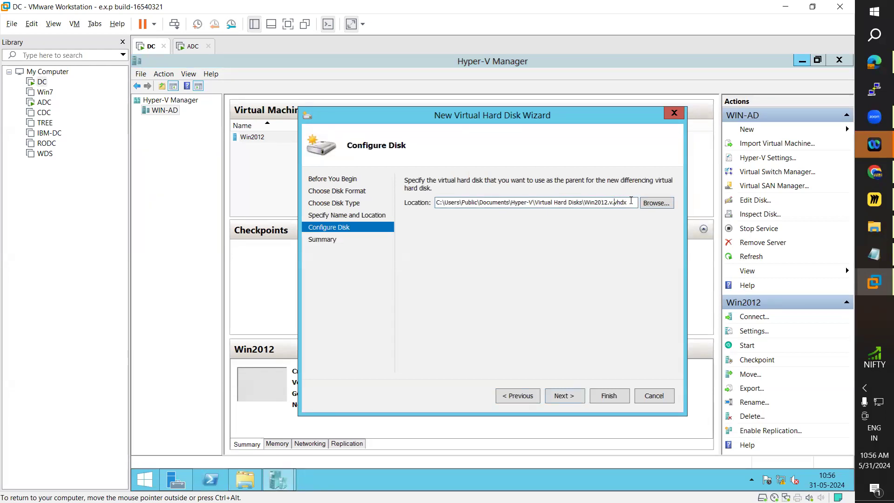
Correct the parent disk's file name to Win2012.vhdx and continue to the summary.
key("Left")
key("BackSpace")
left_click(561, 396)
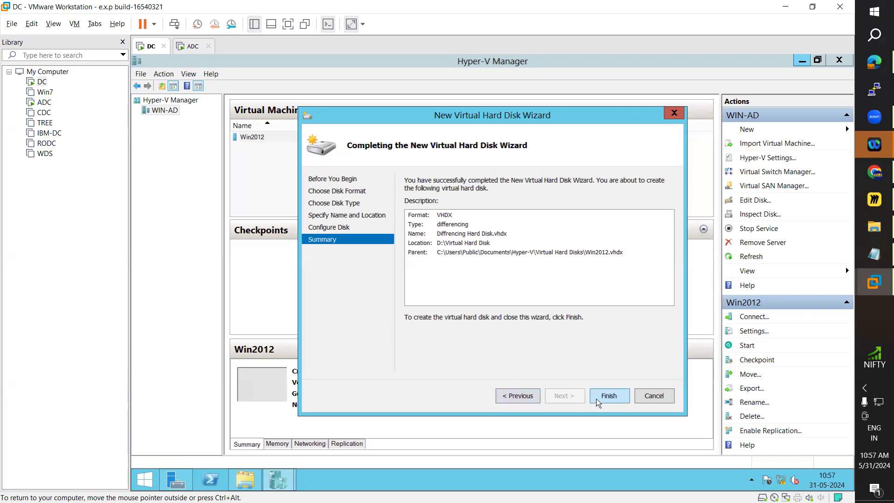
Go back through the wizard to review the differencing disk's name, location and parent path, and return to the summary.
left_click(514, 401)
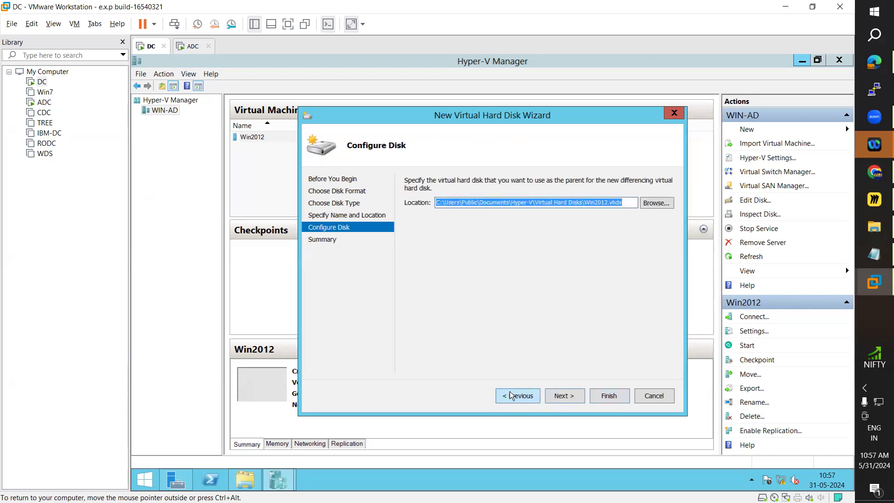
left_click(512, 396)
left_click(438, 192)
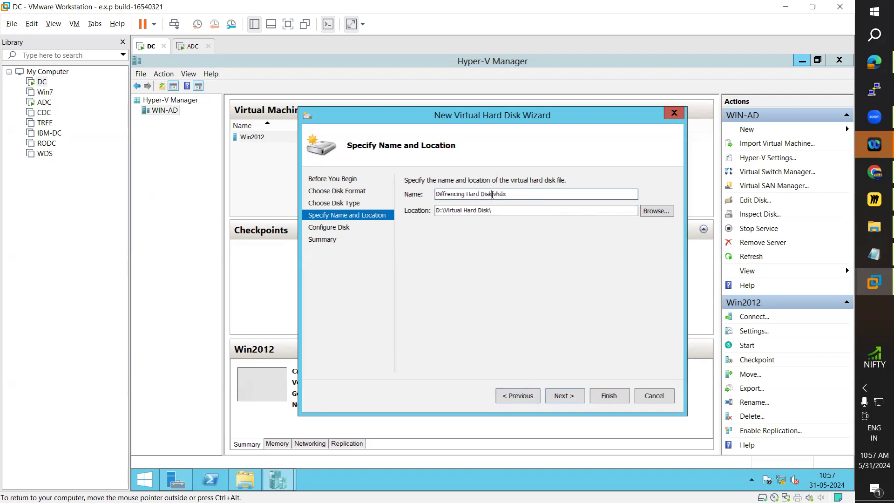
double_click(471, 196)
left_click(469, 196)
left_click(572, 398)
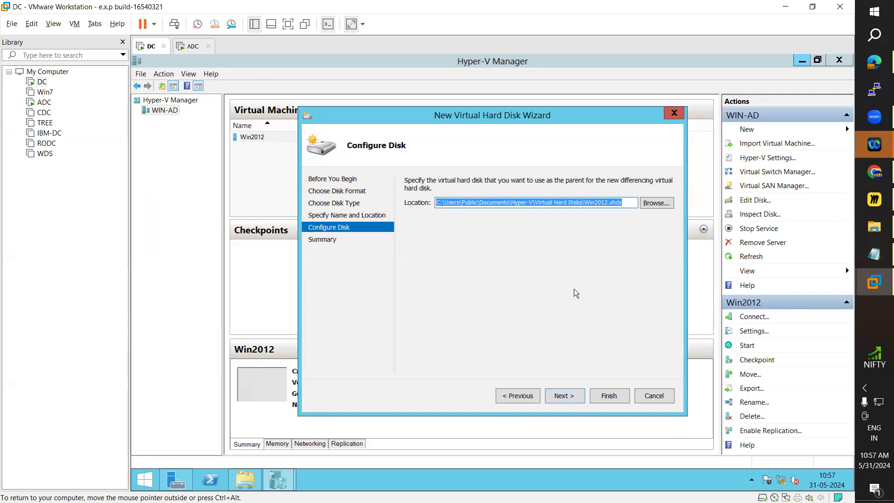
left_click(564, 203)
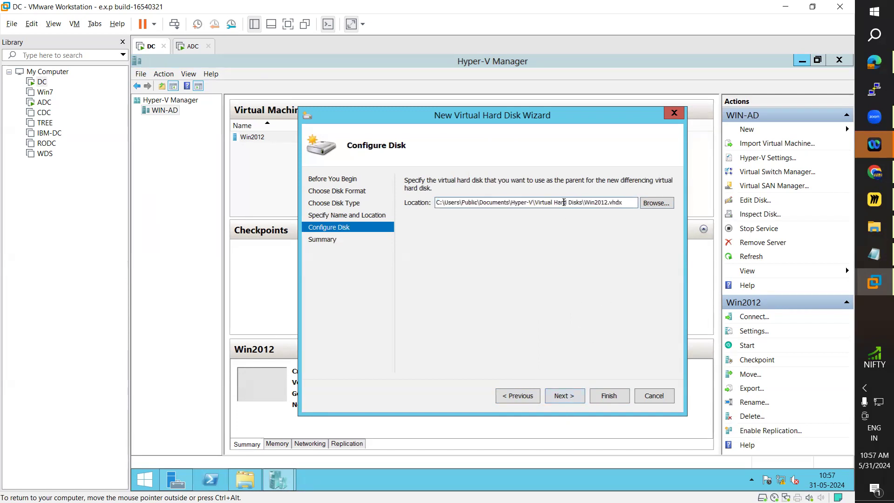
left_click(564, 396)
Try to create the differencing disk in D:\Virtual Hard Disk\, and cancel the wizard.
left_click(608, 396)
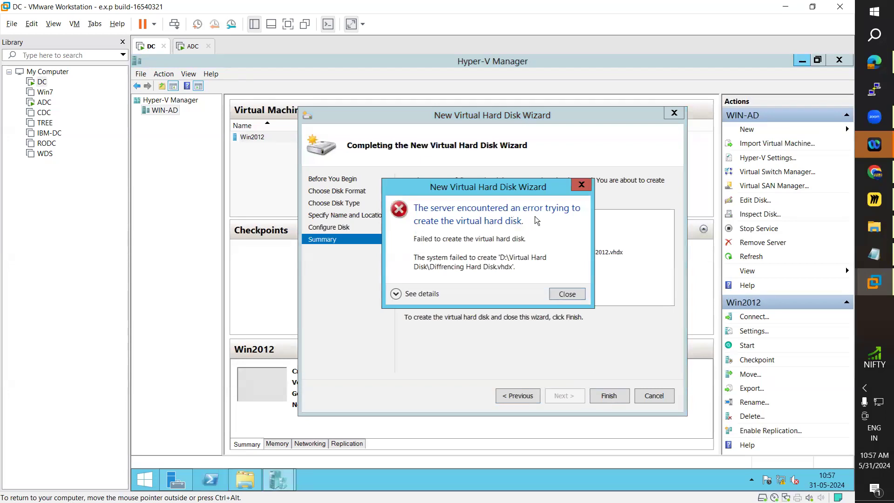
left_click(571, 296)
left_click(526, 396)
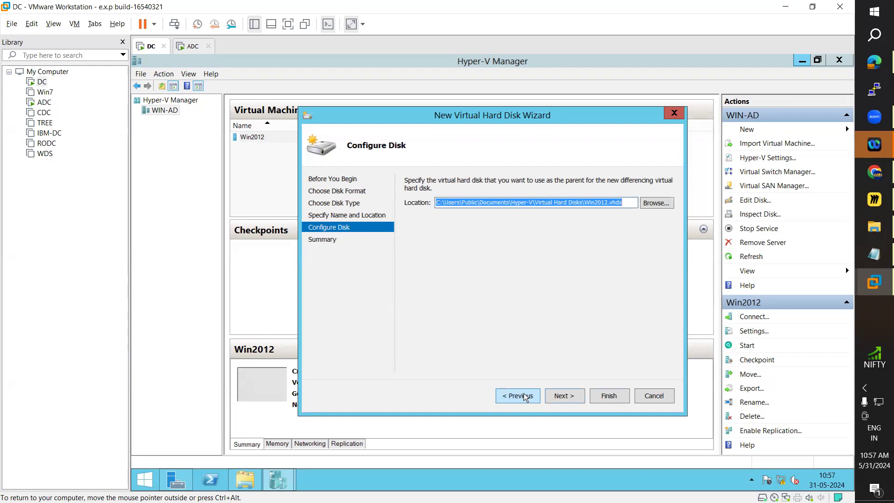
left_click(517, 399)
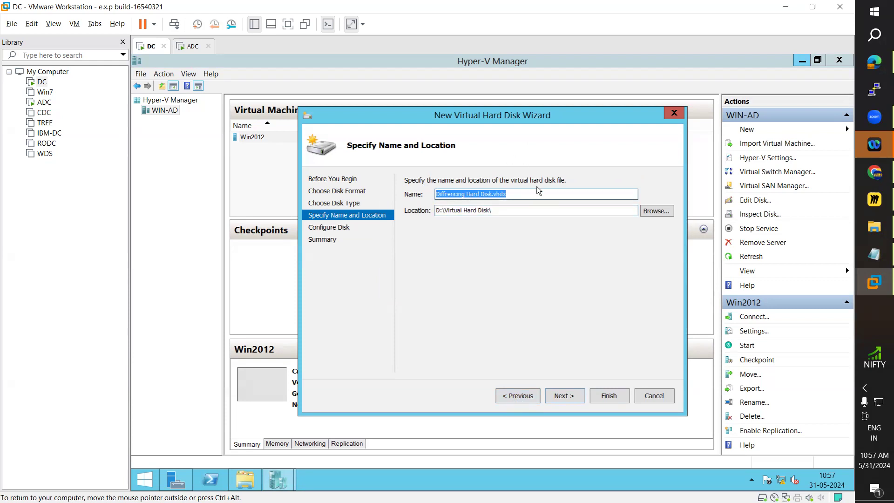
left_click(653, 397)
Restart the new virtual hard disk wizard on WIN-AD, choosing the VHDX format and differencing type.
right_click(172, 113)
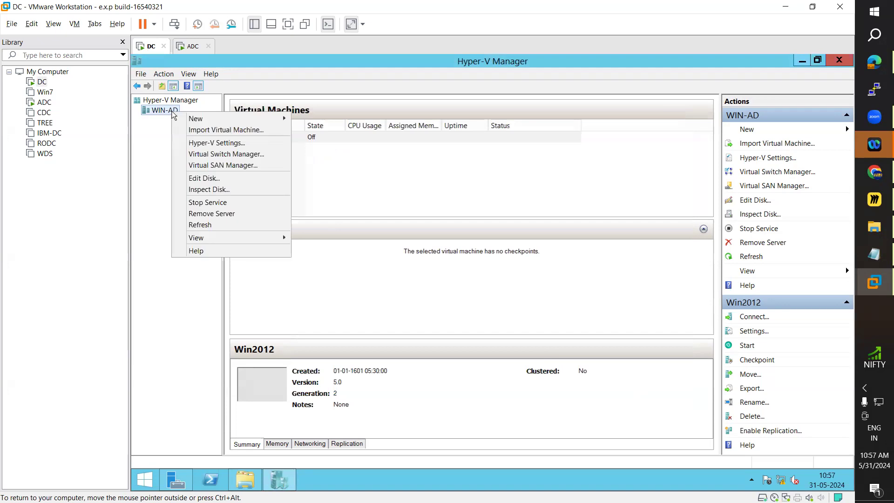
mouse_move(200, 122)
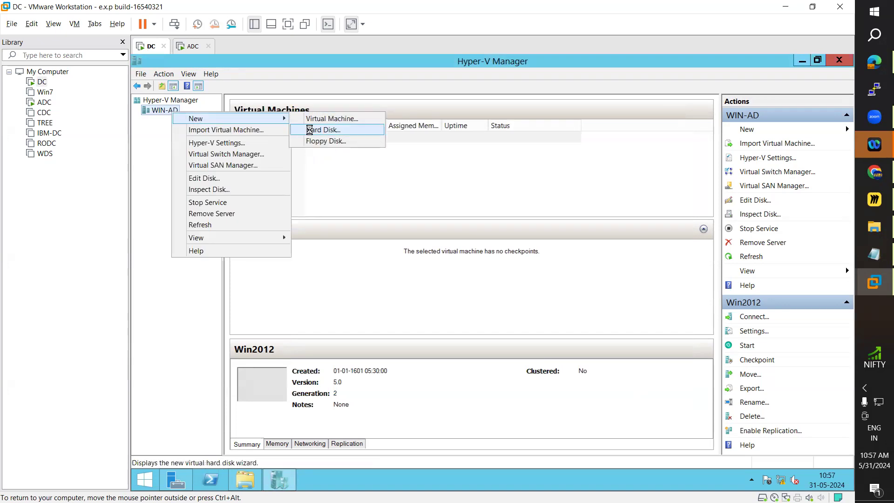
left_click(309, 130)
left_click(575, 400)
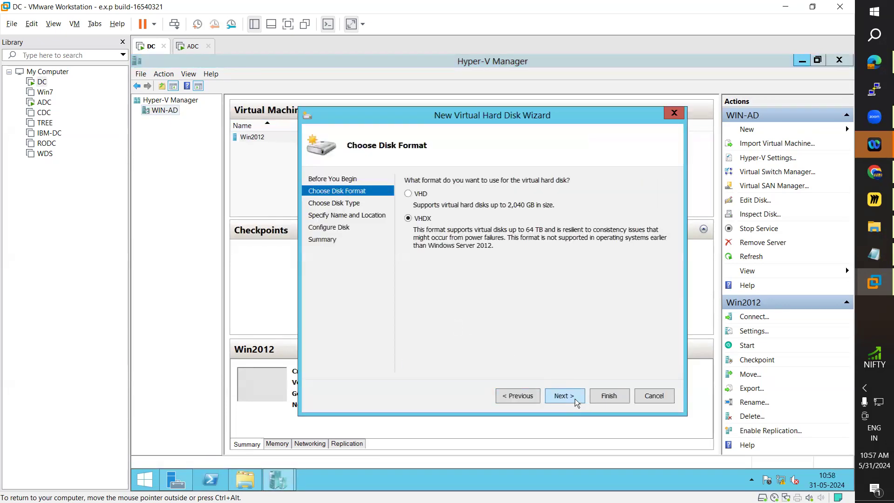
left_click(568, 395)
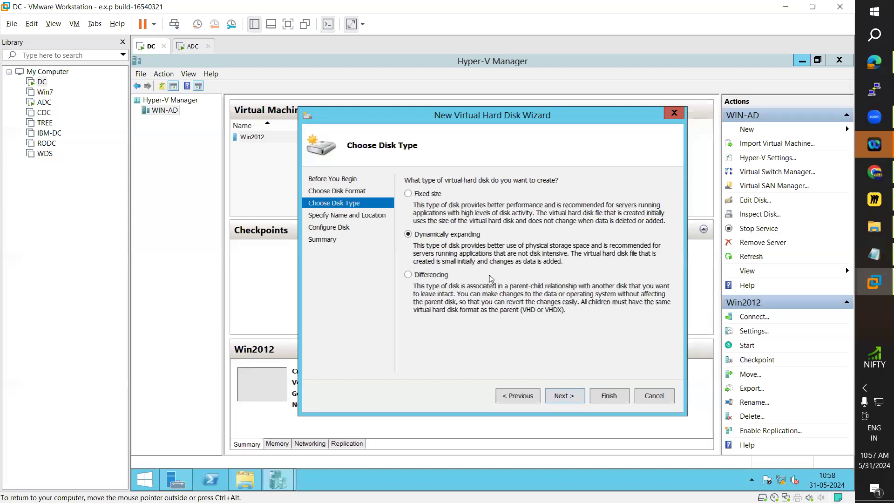
left_click(429, 274)
left_click(568, 398)
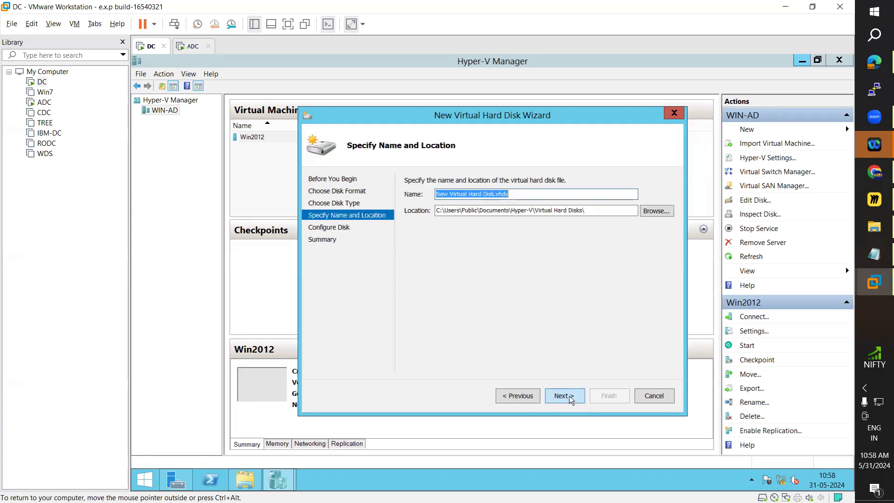
Name the disk Diffrencing Hard Disk.vhdx, keep the default Virtual Hard Disks location, and continue to disk configuration.
left_click(469, 195)
left_click_drag(469, 195, 433, 195)
type("Diffrencing")
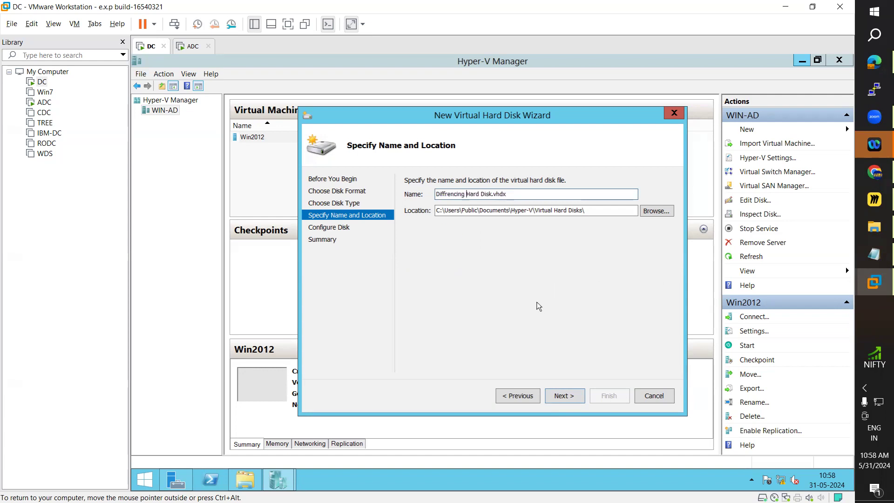
left_click(567, 400)
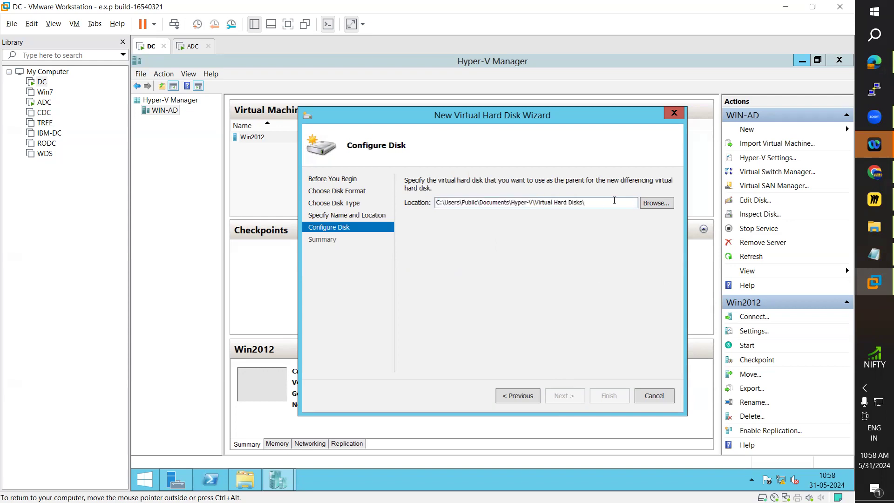
Set Win2012.vhdx in C:\Users\Public\Documents\Hyper-V\Virtual Hard Disks\ as the parent disk and continue to the summary.
type("Win2012.vhdx")
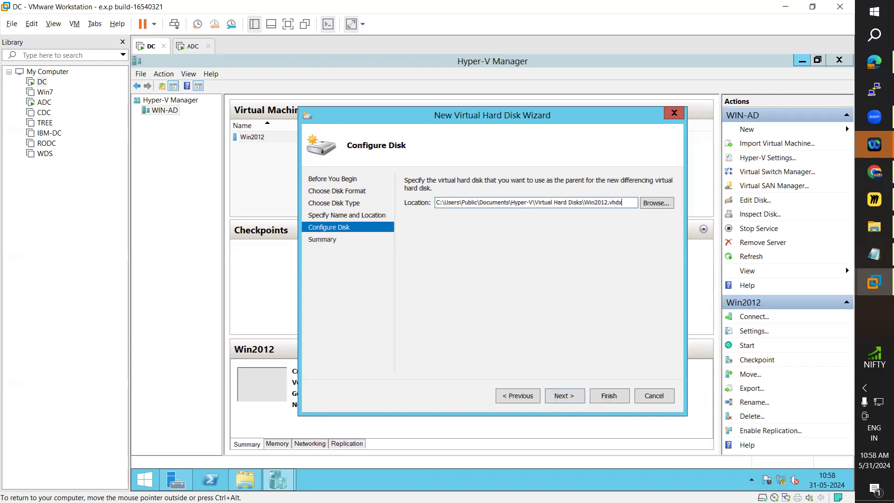
left_click(575, 401)
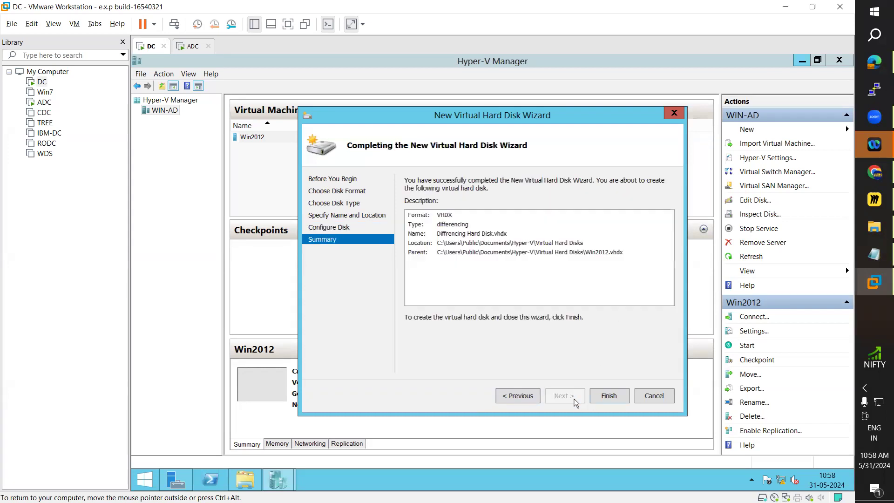
Try to create the differencing disk with Win2012.vhdx as its parent, and return to the parent disk configuration.
left_click(608, 396)
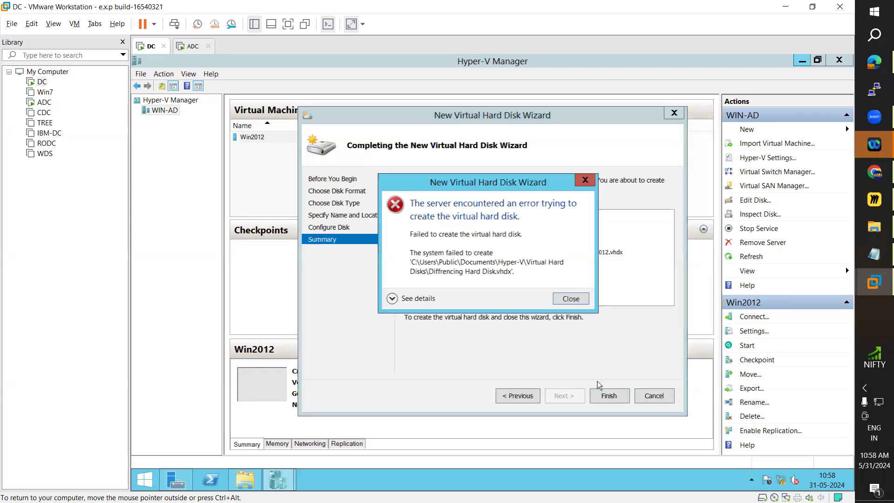
left_click(570, 298)
left_click(519, 396)
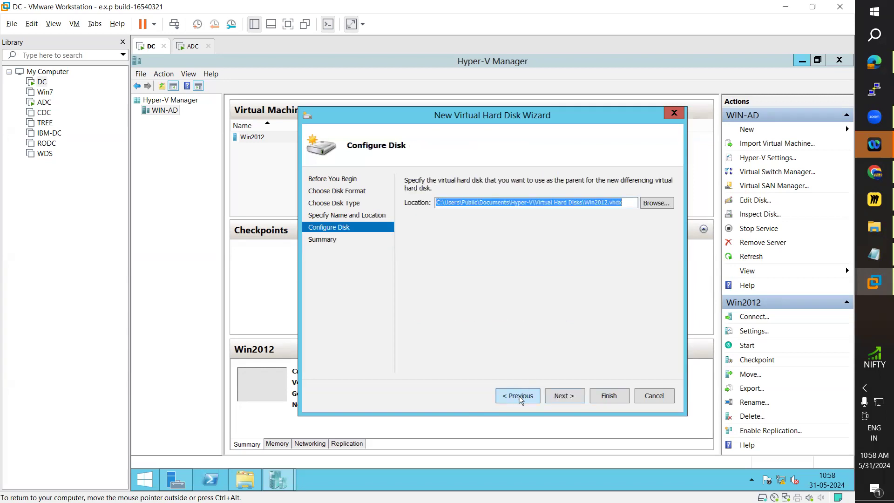
Browse the Virtual hard disks folder for a parent disk file, check the available file types, and cancel the selection.
left_click(648, 203)
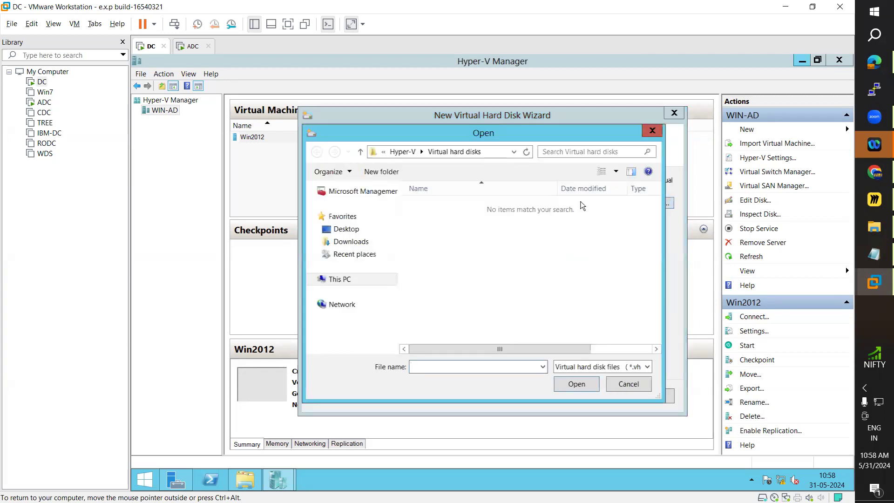
left_click(631, 366)
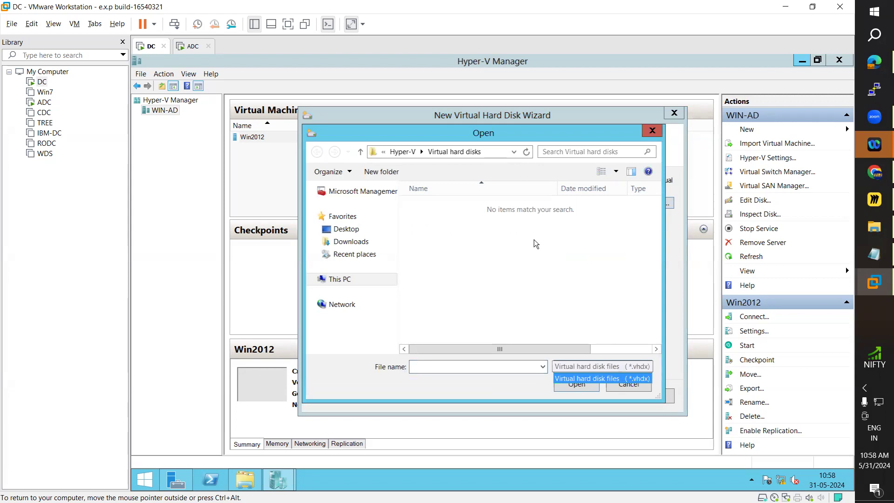
left_click(520, 234)
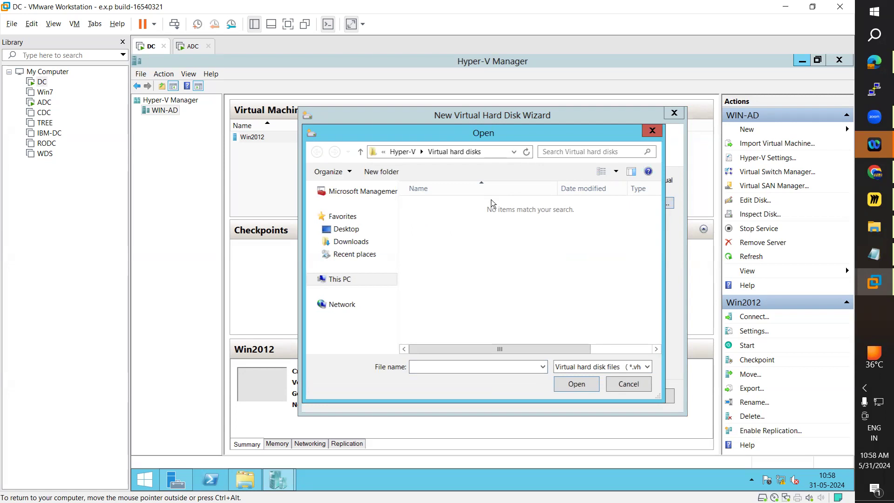
left_click(621, 386)
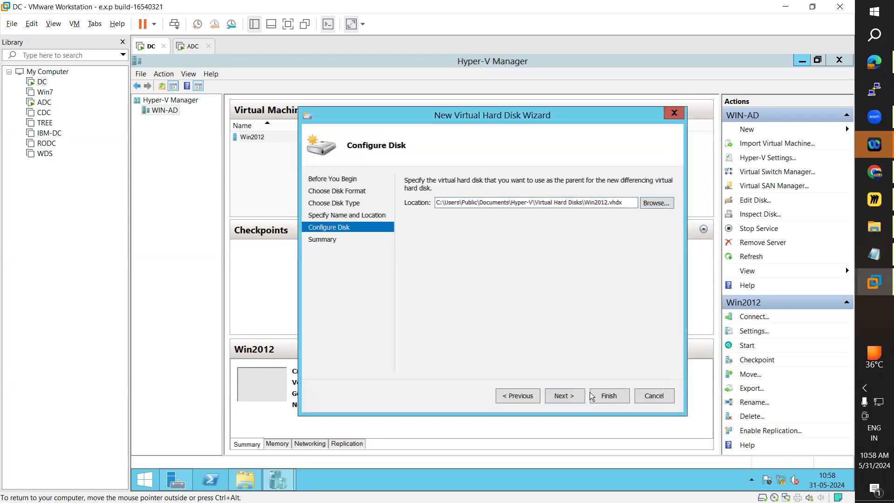
Go back to the disk's name and location, browse for a storage folder, and close the selection without choosing one.
left_click(559, 396)
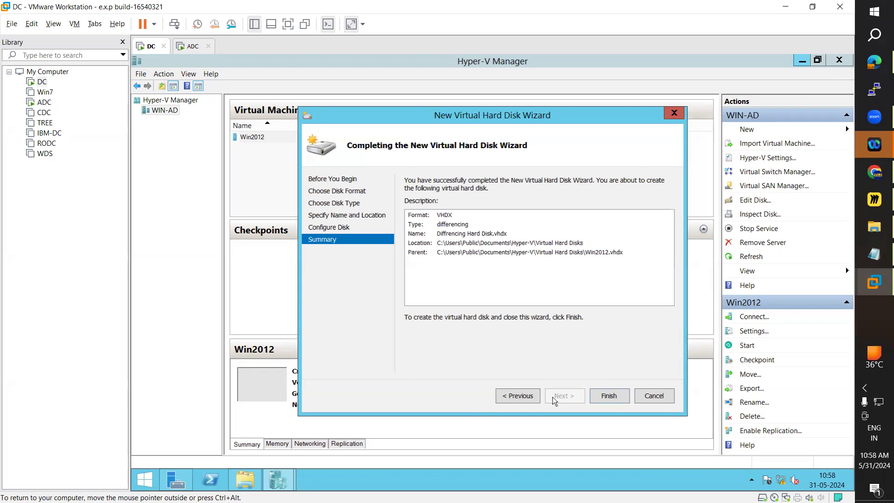
left_click(529, 398)
left_click(528, 398)
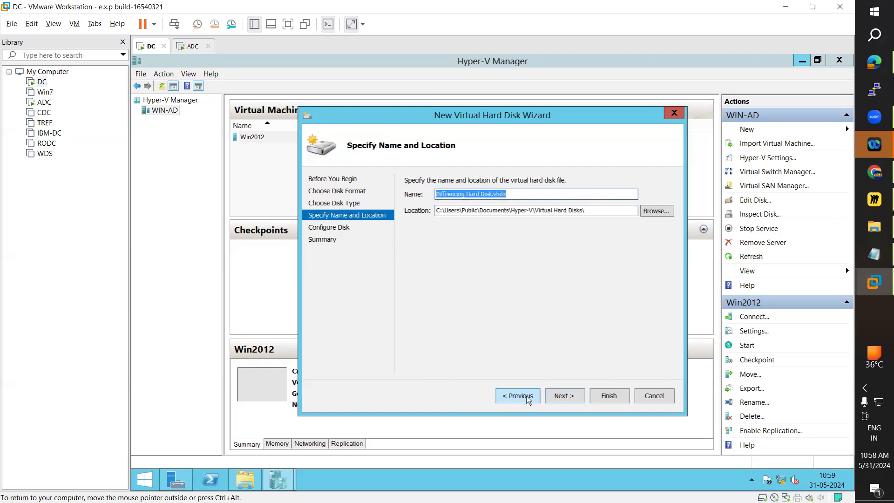
left_click(650, 212)
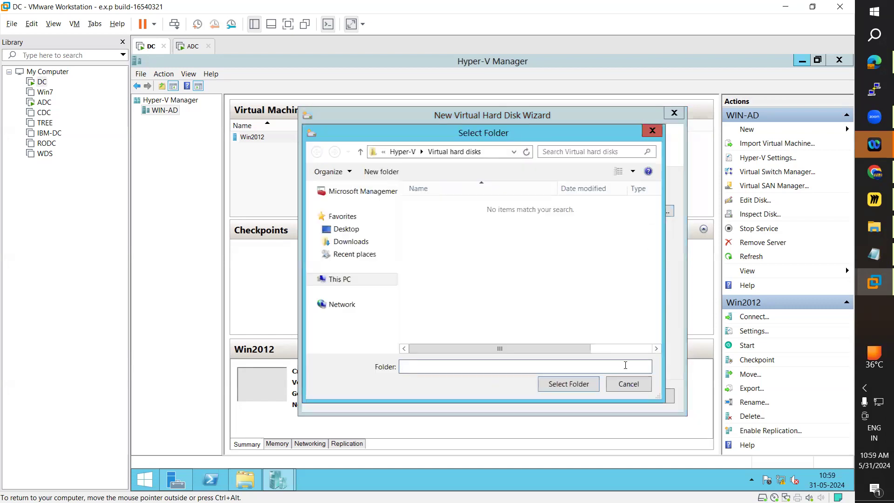
left_click(651, 131)
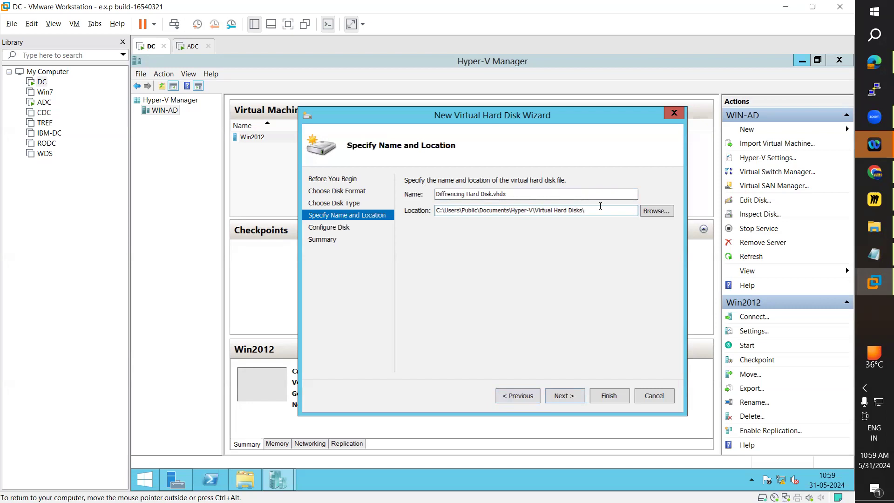
Copy the folder path from File Explorer, set the disk's location to D:\Virtual Hard Disk, and continue to disk configuration.
left_click(244, 479)
left_click(371, 91)
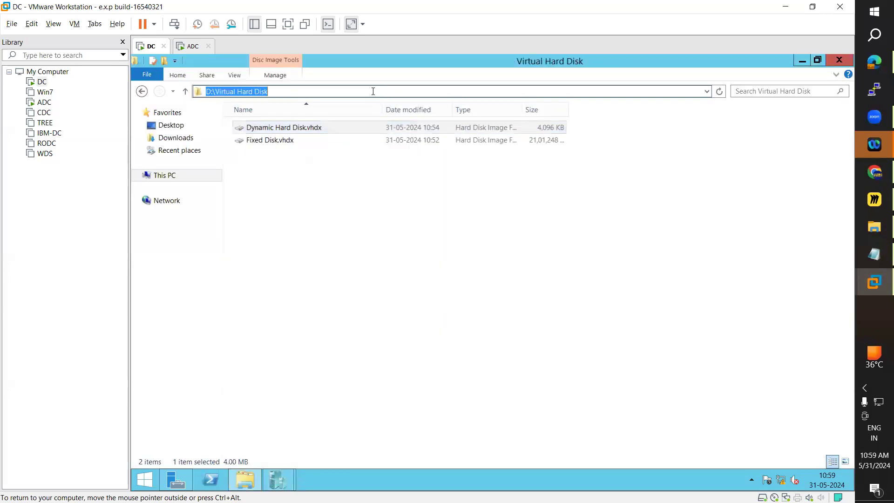
key("alt+Tab")
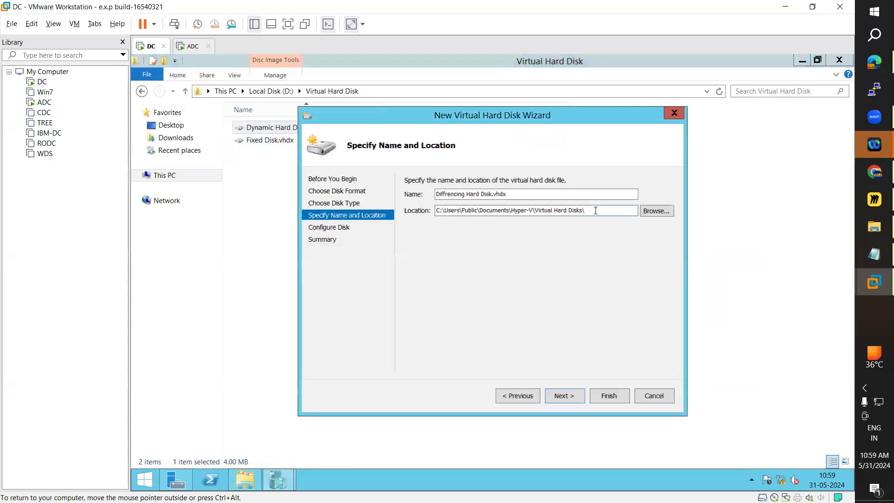
left_click_drag(594, 211, 405, 214)
type("D:\\Virtual Hard Disk\\")
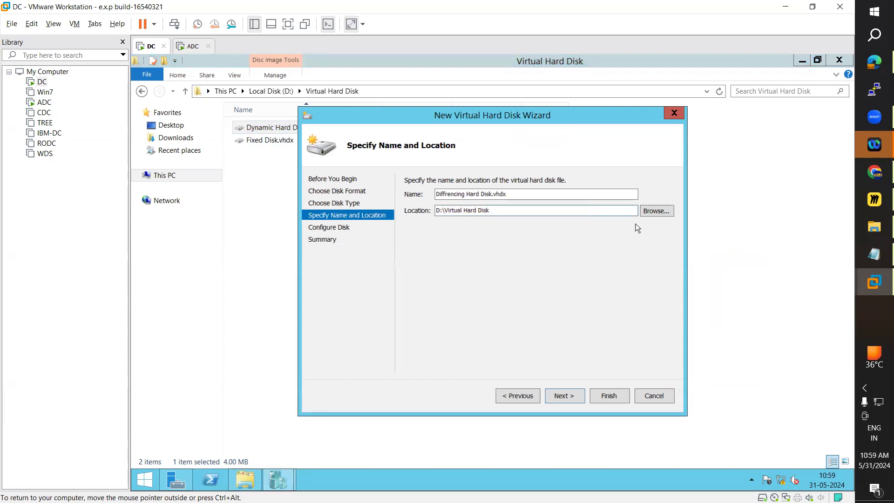
left_click(573, 401)
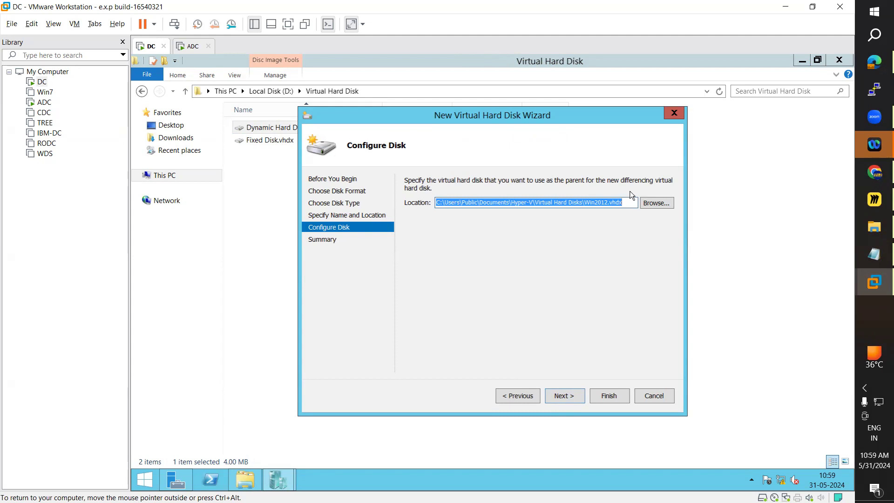
Change the parent disk's file name to Win 2012.vhdx, try to create the differencing disk, and expand the error details.
left_click(595, 202)
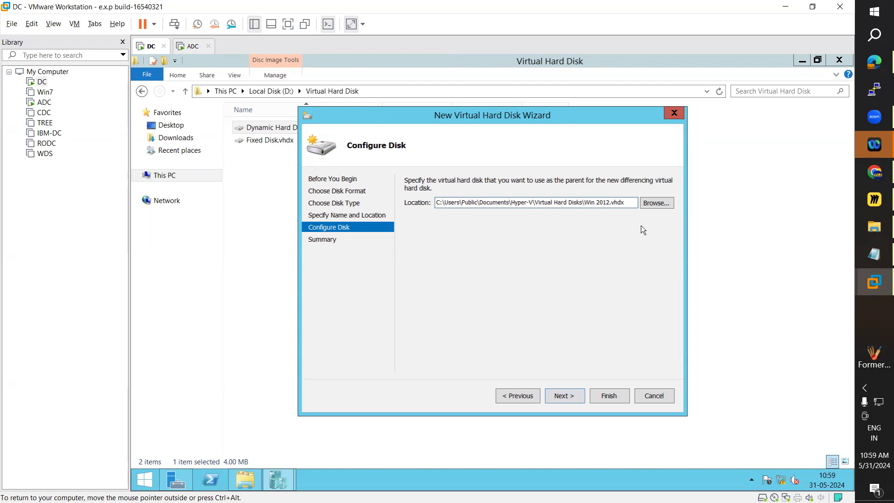
left_click(573, 400)
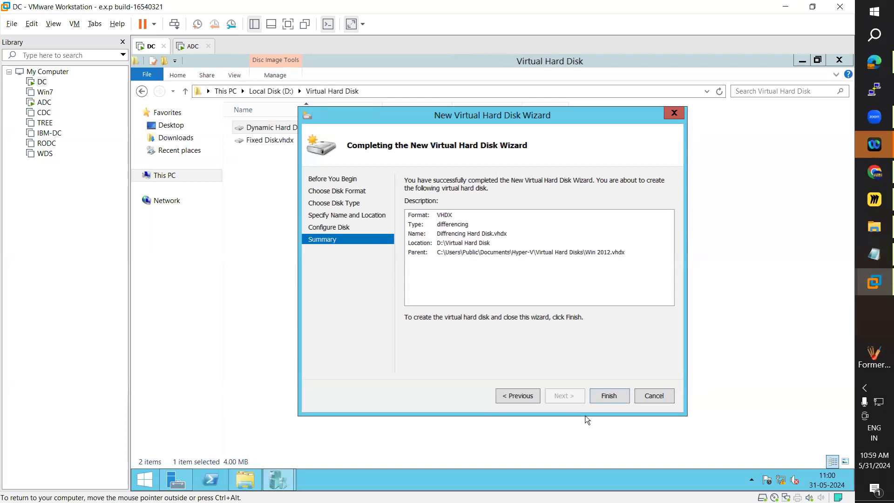
left_click(609, 396)
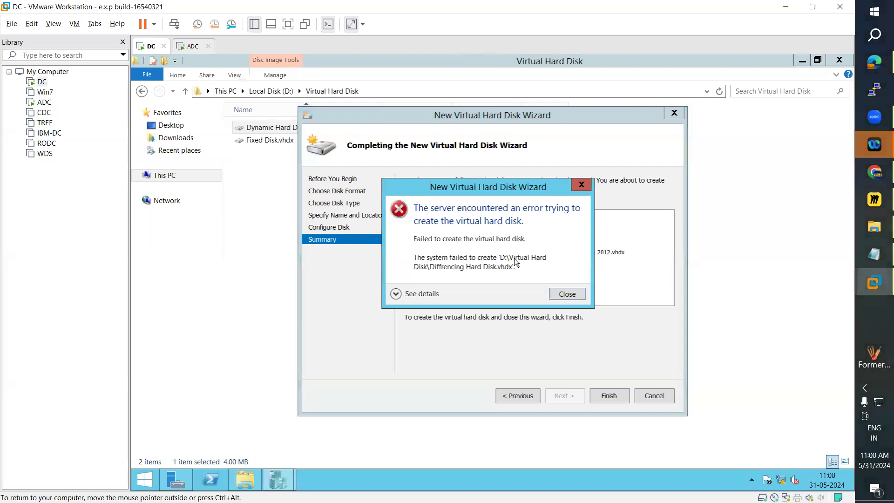
left_click(396, 293)
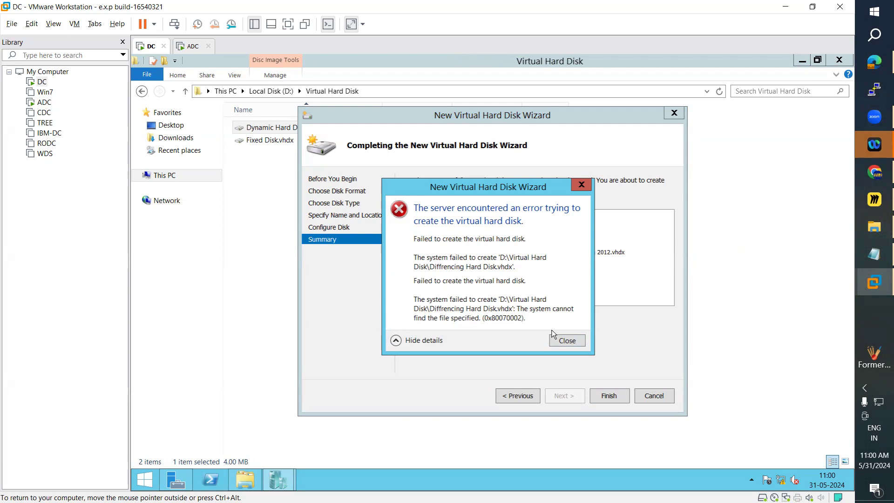
left_click(560, 343)
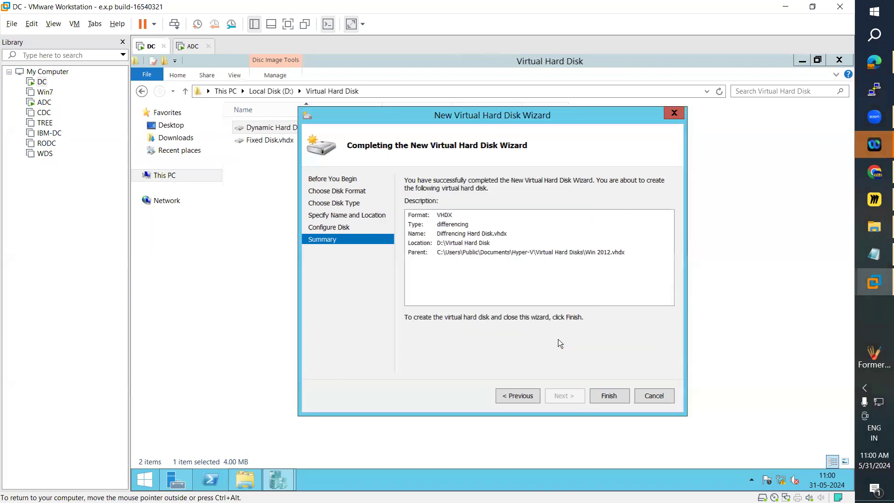
Go back through the wizard to recheck the disk format, type and location, and cancel the disk creation.
left_click(518, 403)
left_click(518, 403)
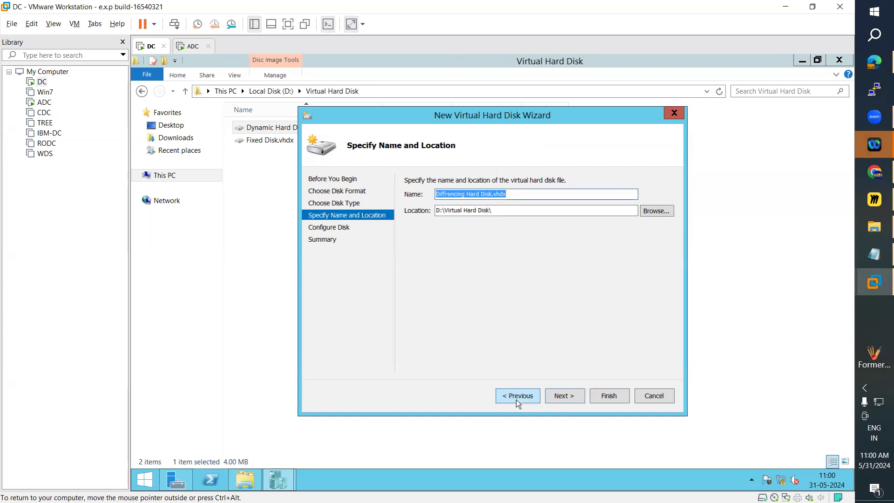
left_click(518, 403)
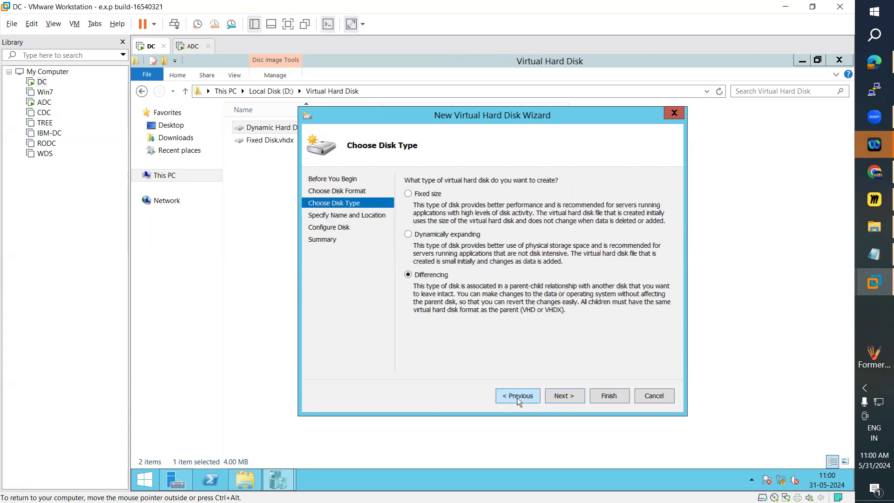
left_click(518, 399)
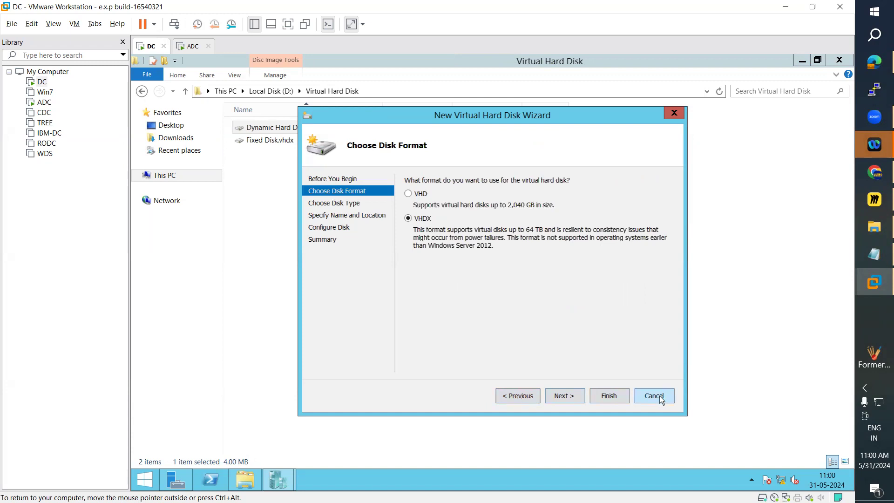
left_click(568, 399)
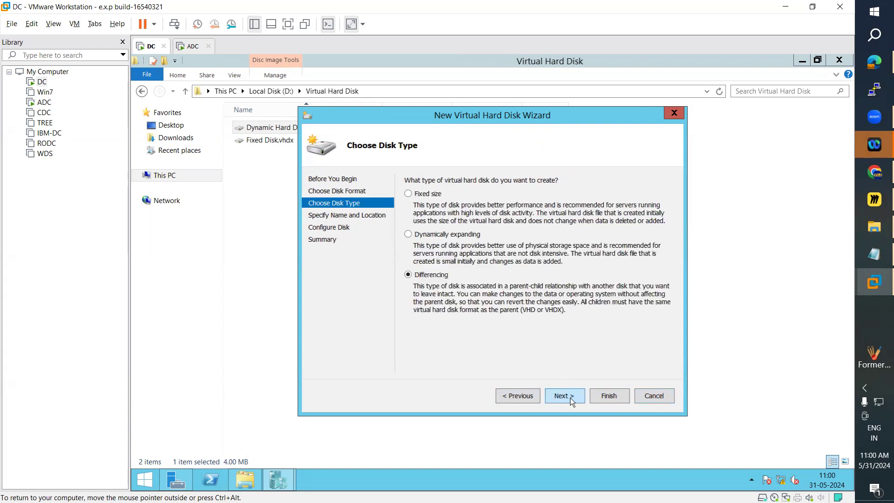
left_click(569, 399)
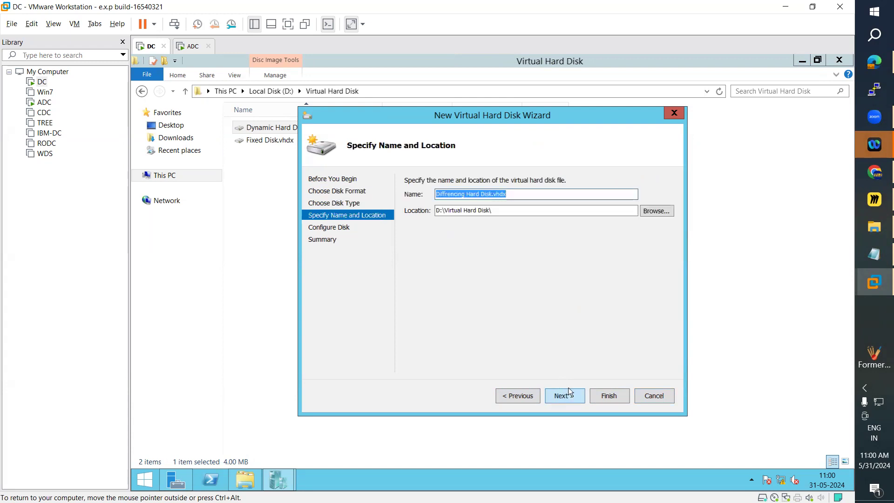
left_click(659, 399)
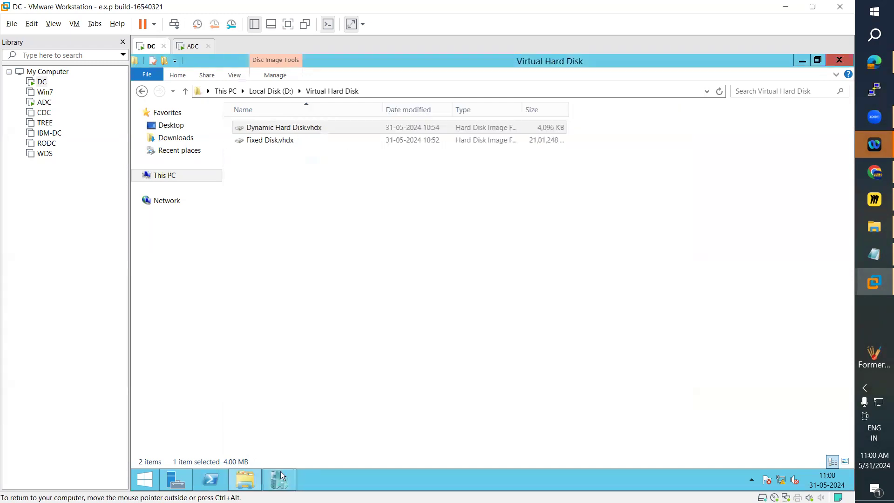
Start another new virtual hard disk on WIN-AD in Hyper-V Manager, keeping the default format and choosing the differencing type.
left_click(278, 479)
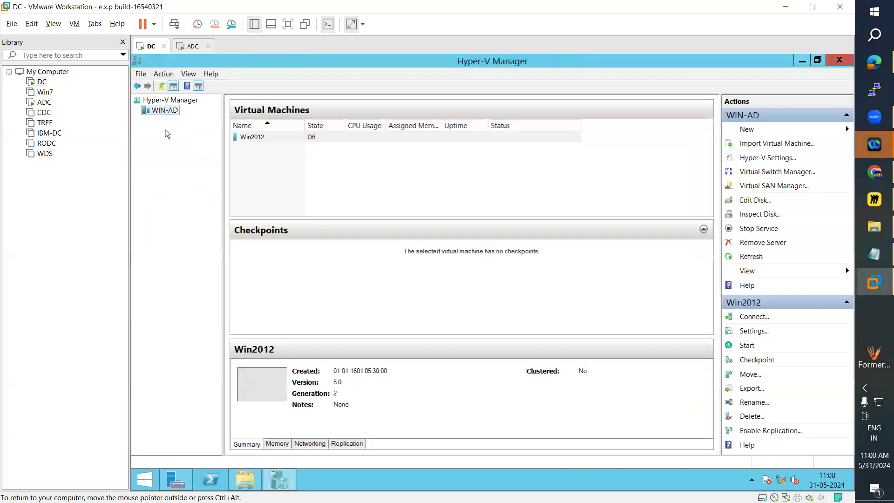
right_click(162, 112)
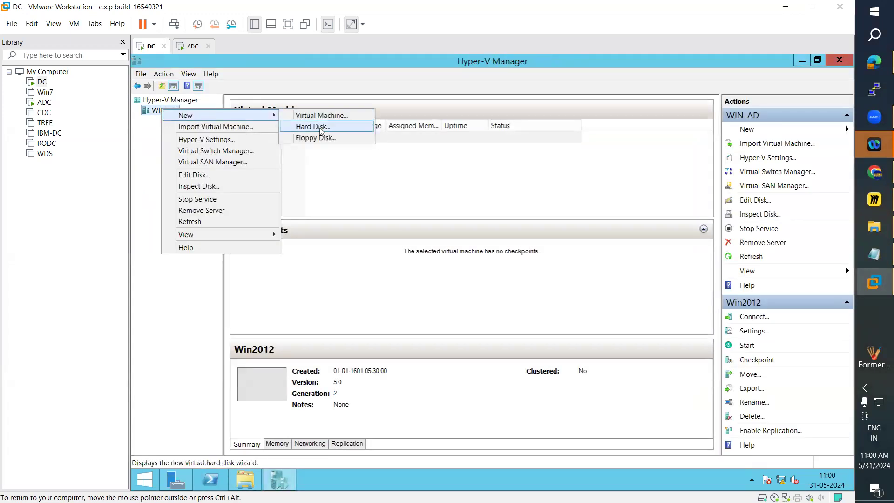
left_click(360, 181)
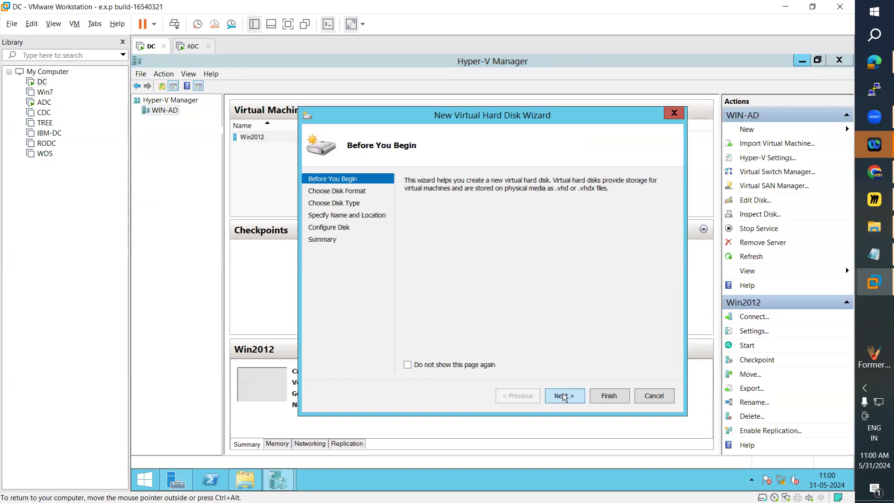
left_click(564, 395)
left_click(564, 396)
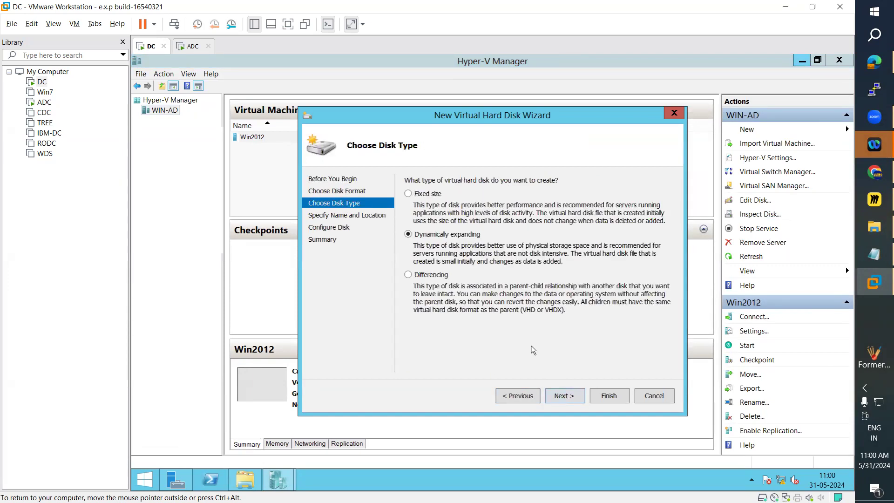
left_click(430, 275)
left_click(564, 395)
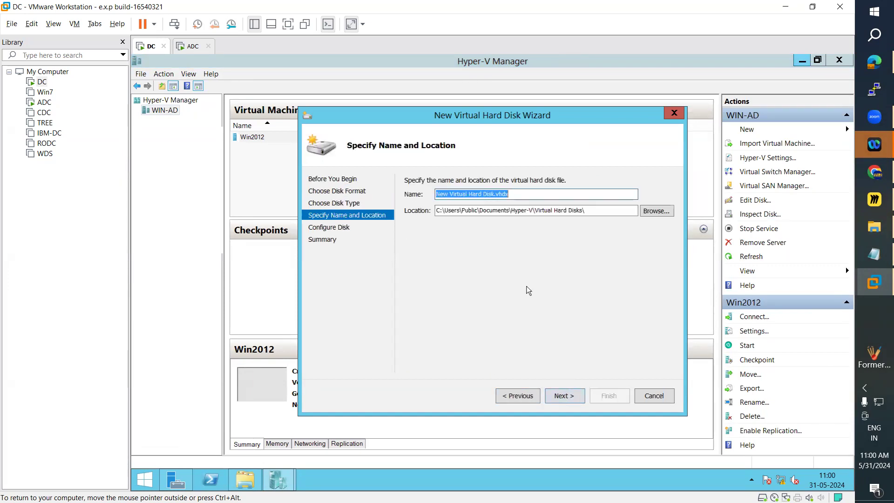
Name the disk Diffrencing Hard Disk.vhdx, keep the default Virtual Hard Disks location, and continue to disk configuration.
left_click(465, 193)
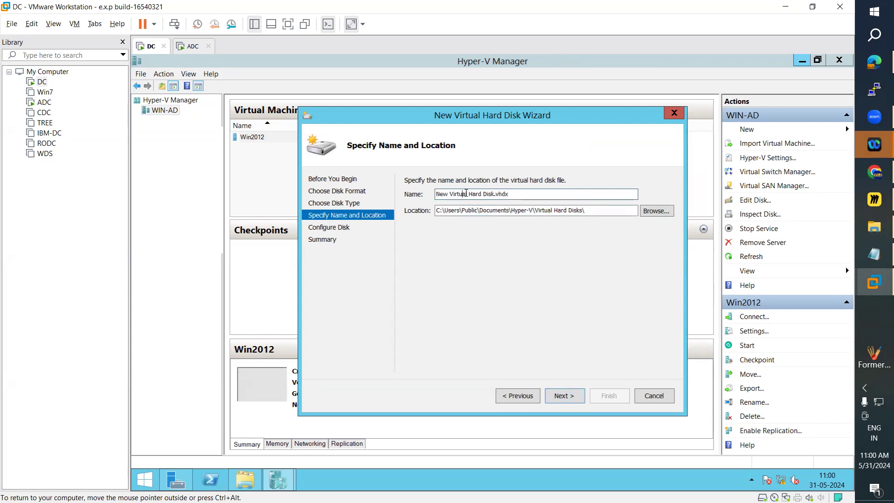
left_click_drag(468, 193, 434, 193)
type("Di")
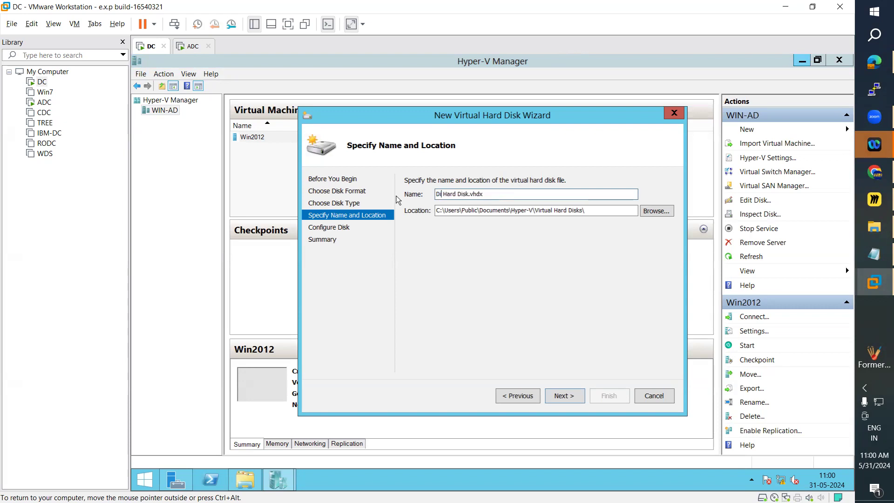
type("ffrencing")
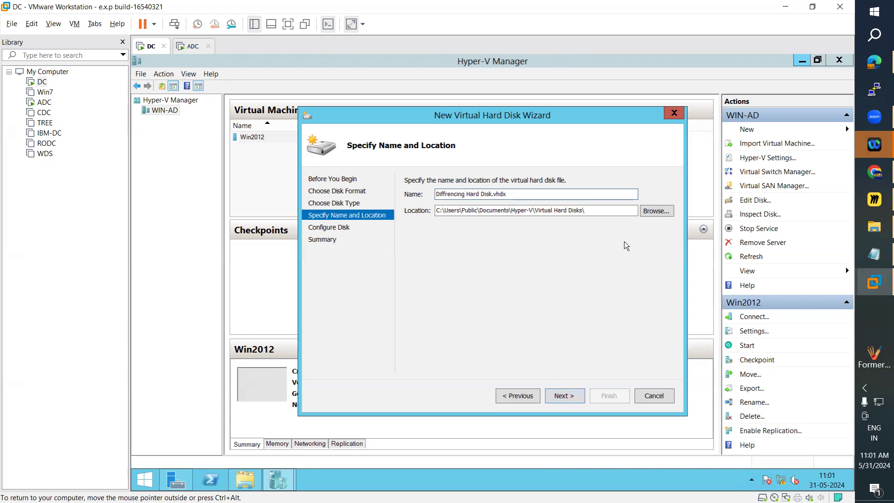
left_click(570, 404)
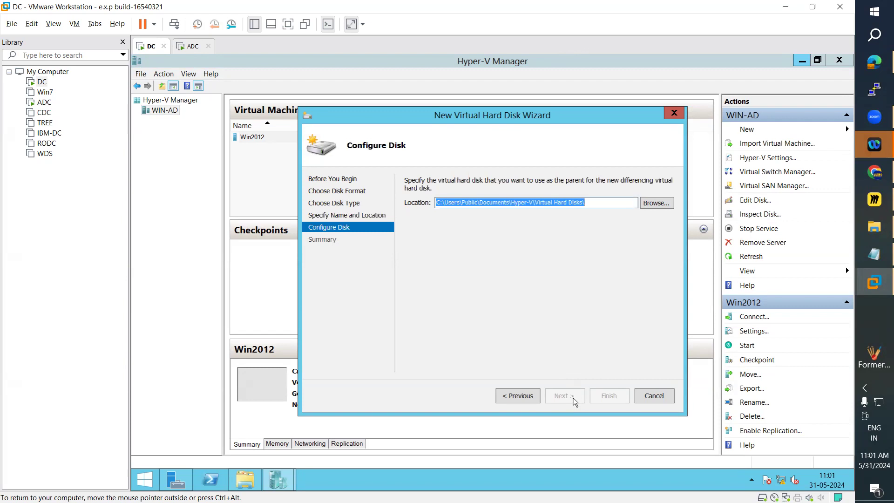
Add win2012.vhdx to the default Virtual Hard Disks path as the parent, try to create the differencing disk, and expand the error details.
left_click(600, 202)
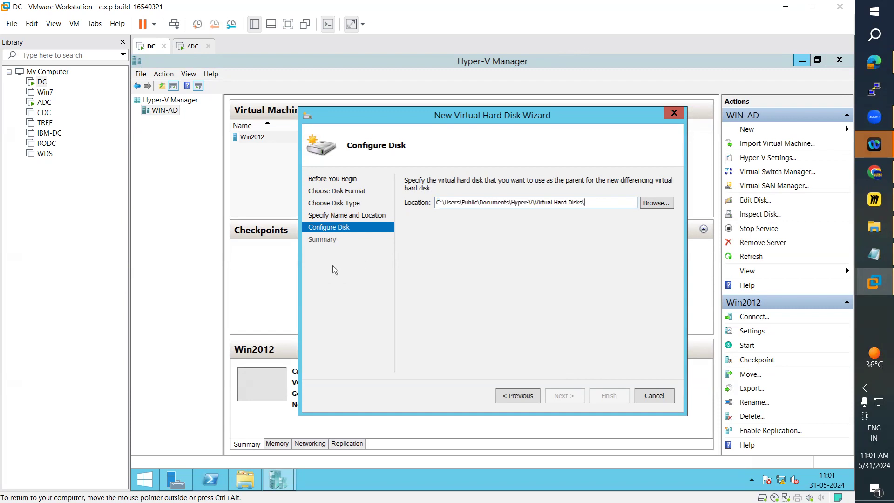
type("win2012.vhdx")
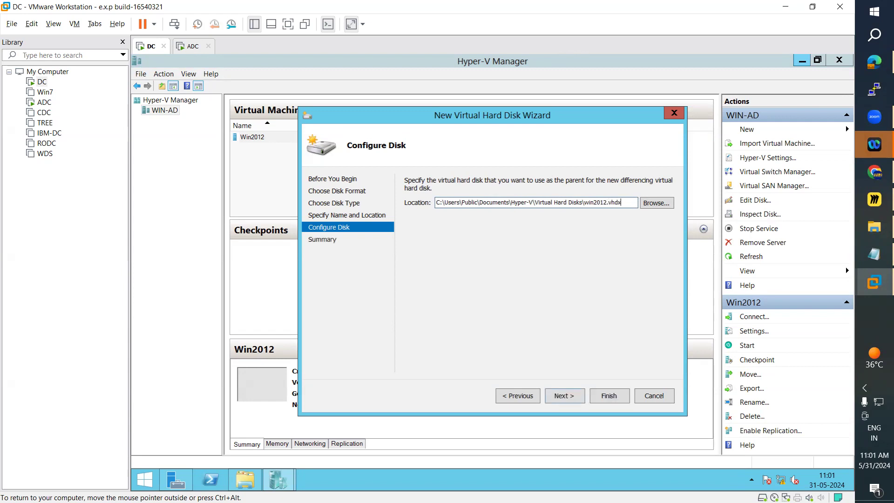
left_click(565, 396)
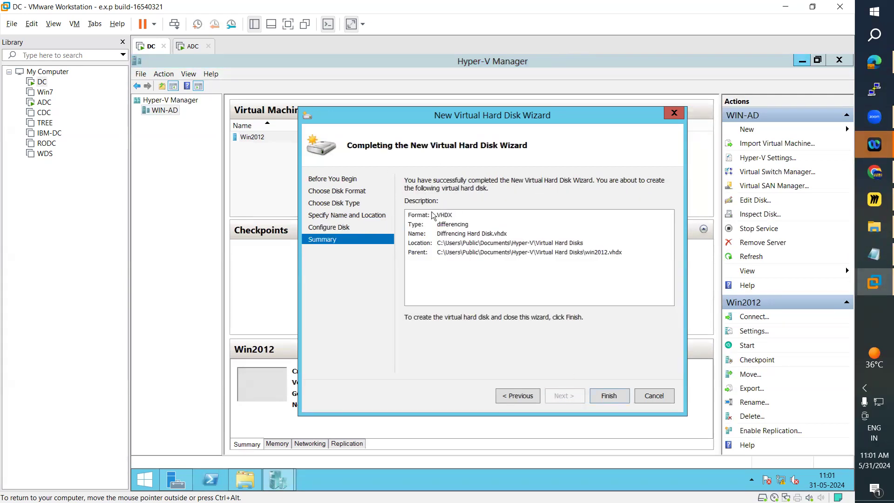
left_click(614, 402)
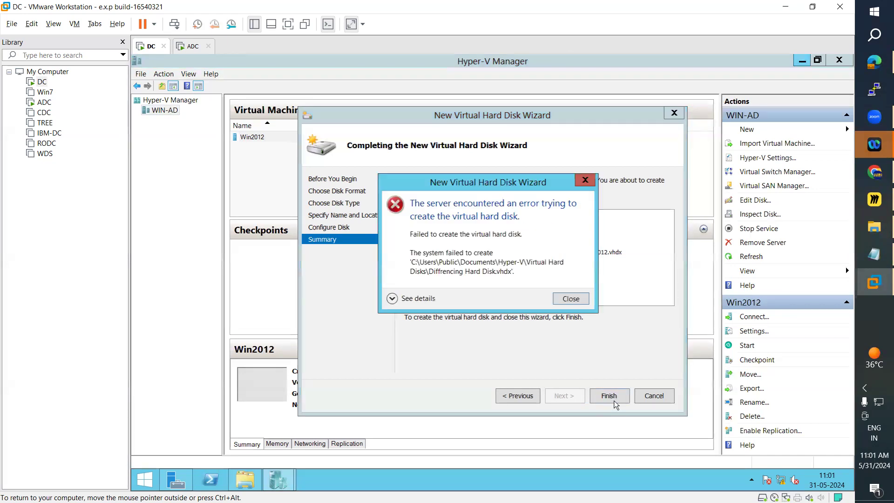
left_click(393, 300)
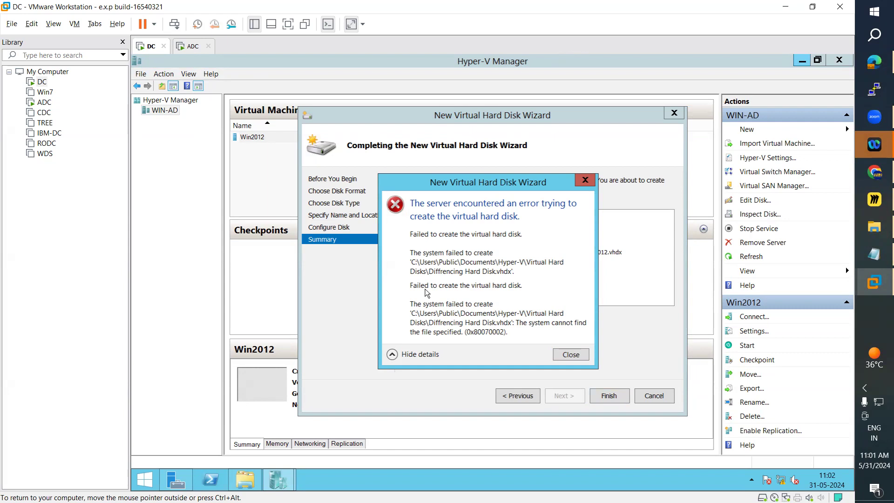
Dismiss the error, return to disk configuration, and choose Dynamic Hard Disk.vhdx from D:\Virtual Hard Disk as the parent.
left_click(570, 354)
left_click(522, 395)
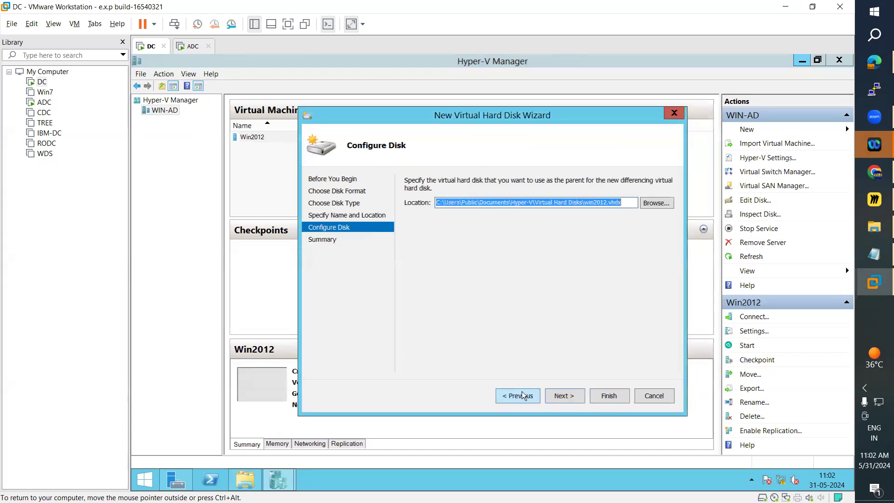
left_click(654, 206)
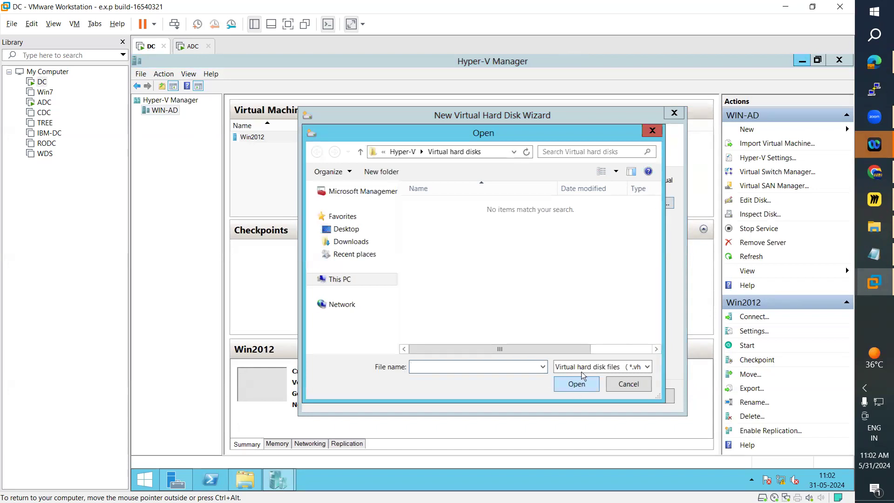
left_click(502, 153)
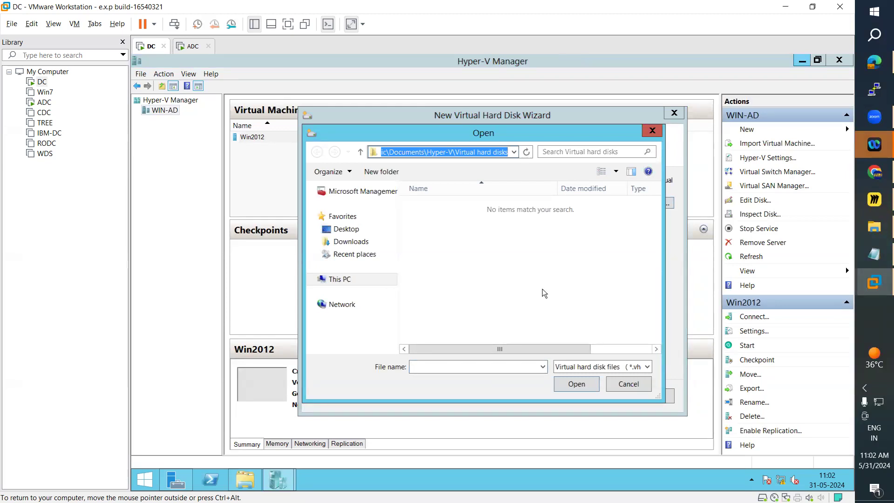
left_click(599, 368)
left_click(601, 370)
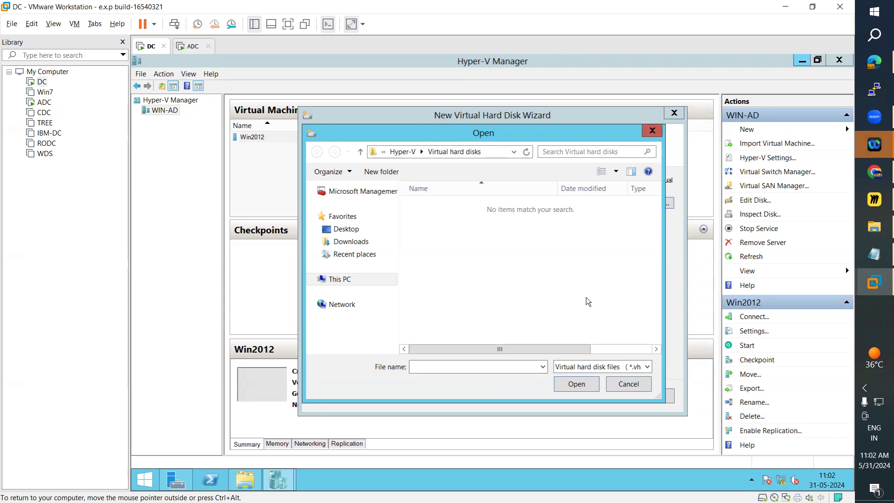
left_click(329, 279)
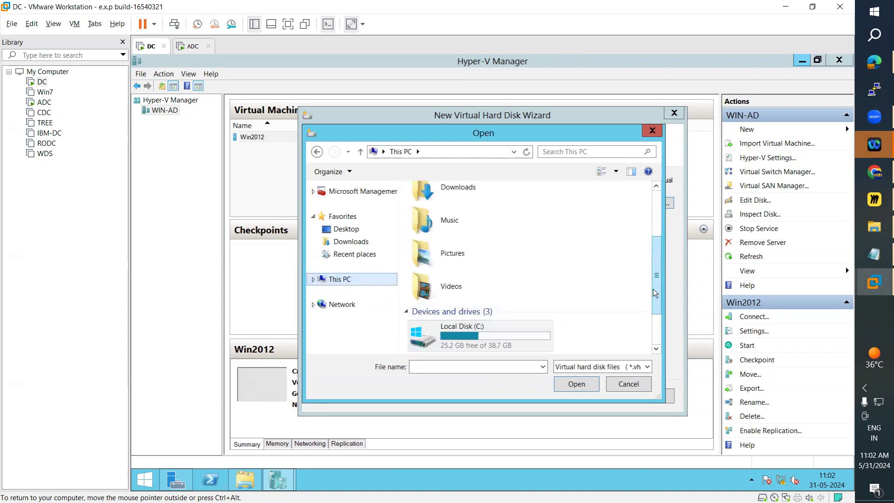
scroll(638, 341, "down", 2)
double_click(473, 316)
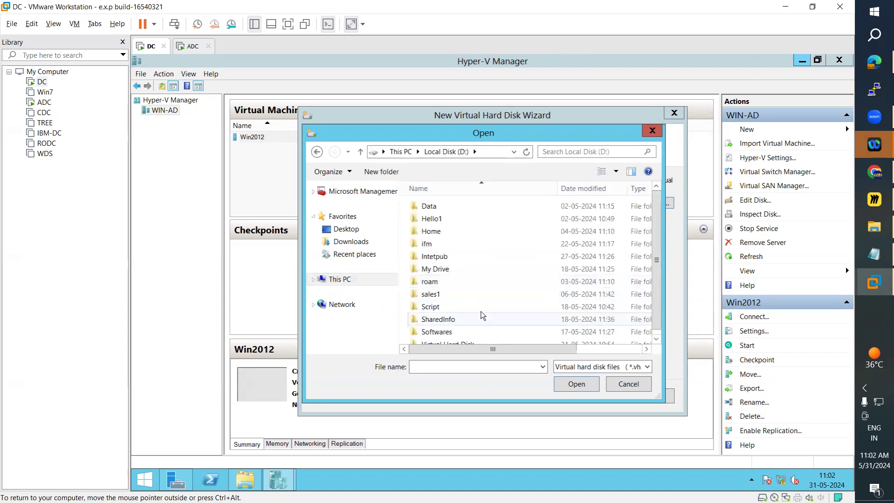
double_click(454, 338)
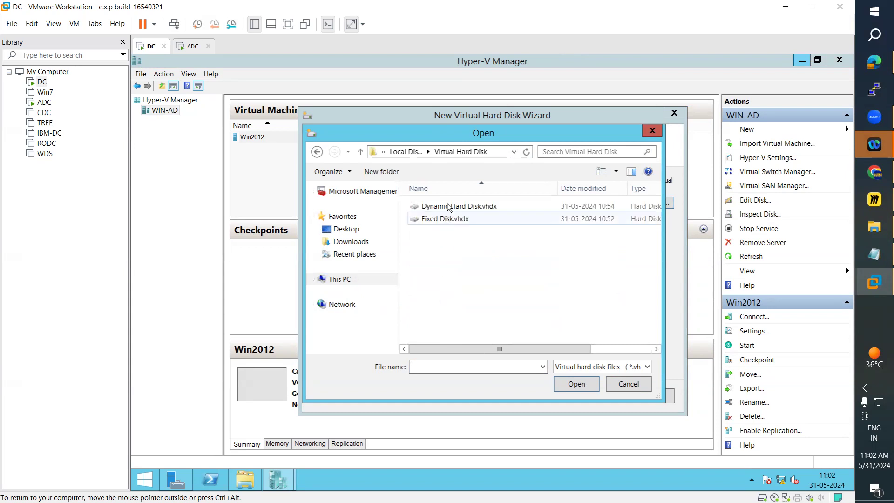
left_click(451, 224)
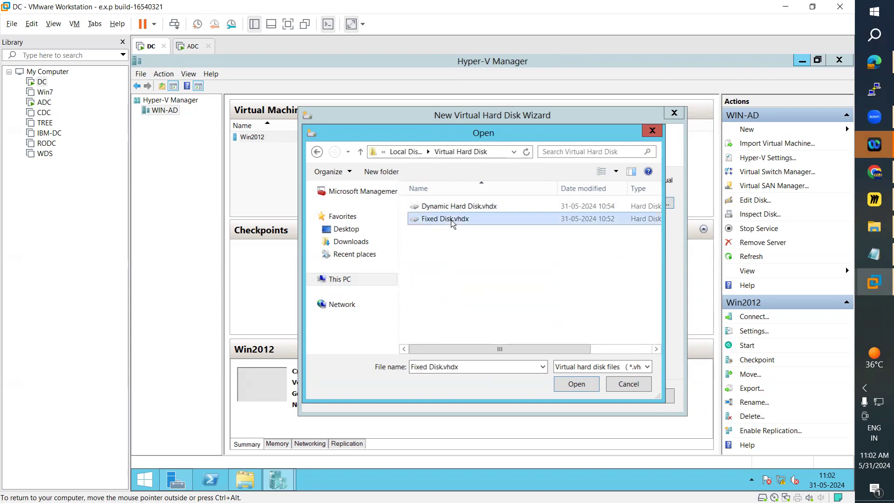
double_click(454, 207)
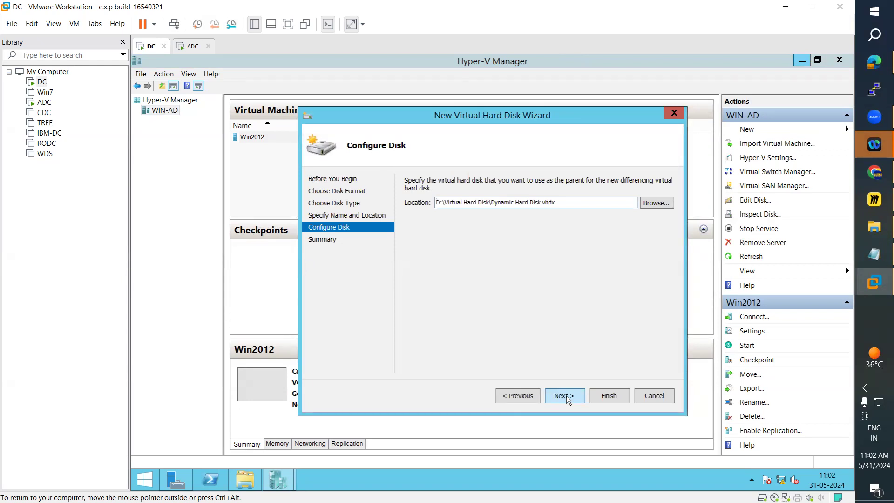
Browse the D:\Virtual Hard Disk folder again for parent disks, and cancel without choosing one.
left_click(661, 204)
left_click(339, 279)
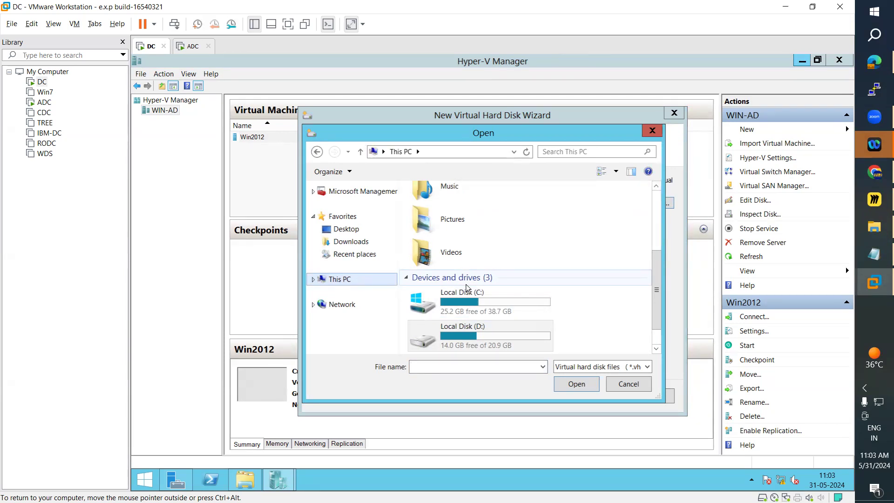
double_click(470, 334)
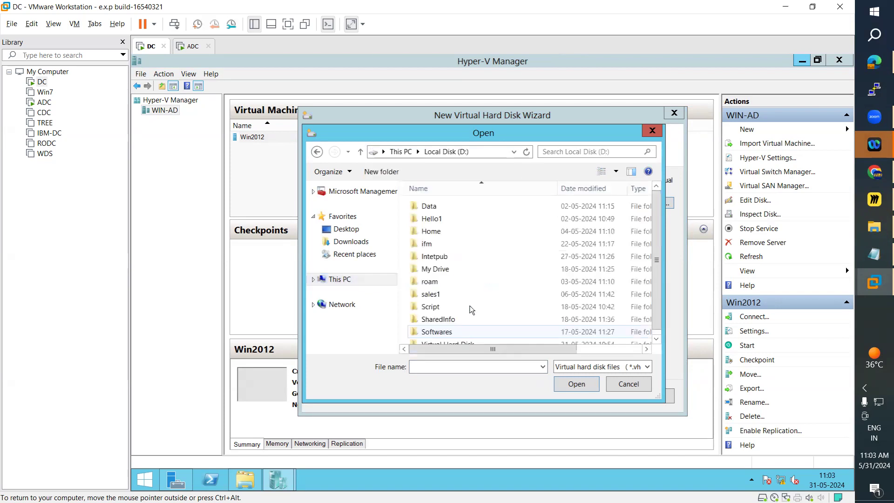
double_click(465, 337)
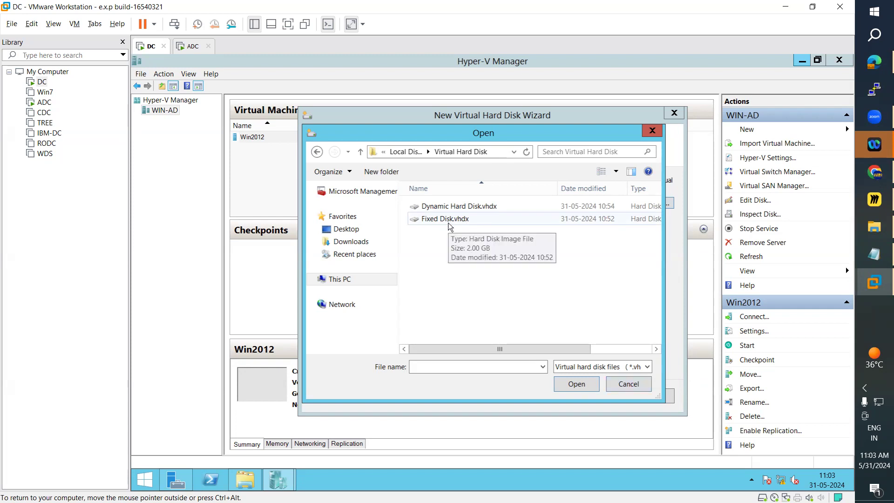
left_click(617, 390)
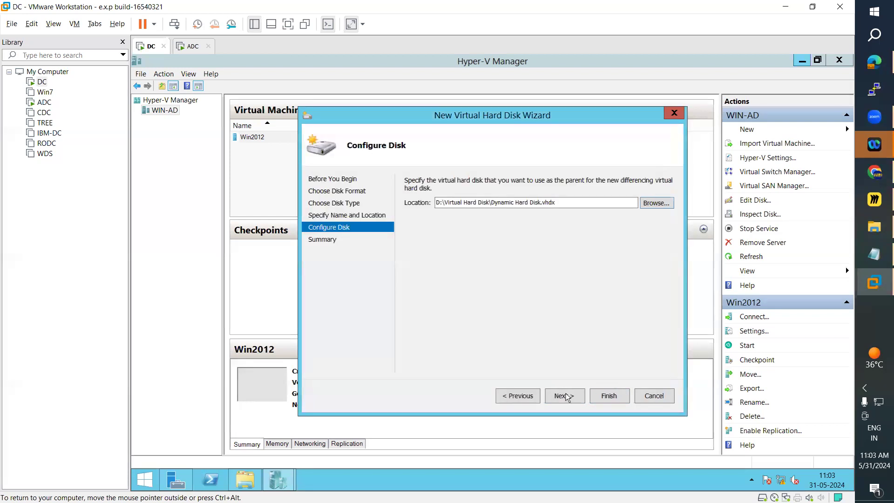
Go back to recheck the disk type and the name and location settings, and continue forward past the parent disk configuration.
left_click(518, 396)
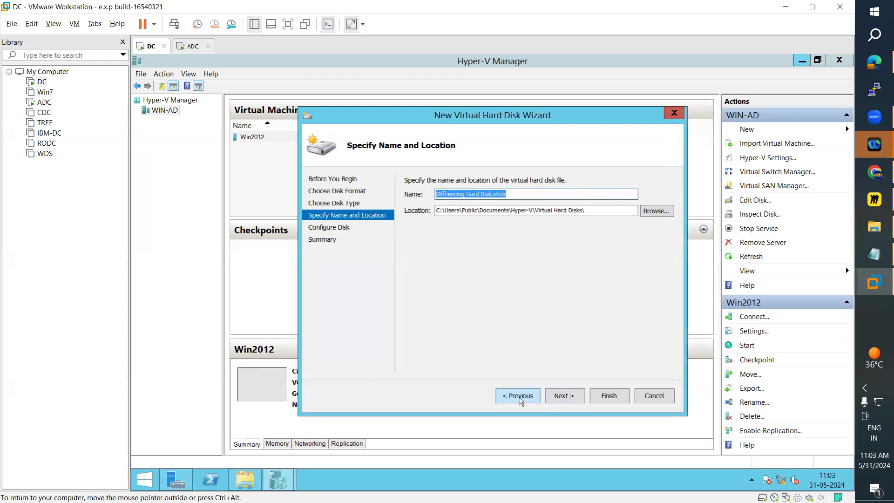
left_click(518, 395)
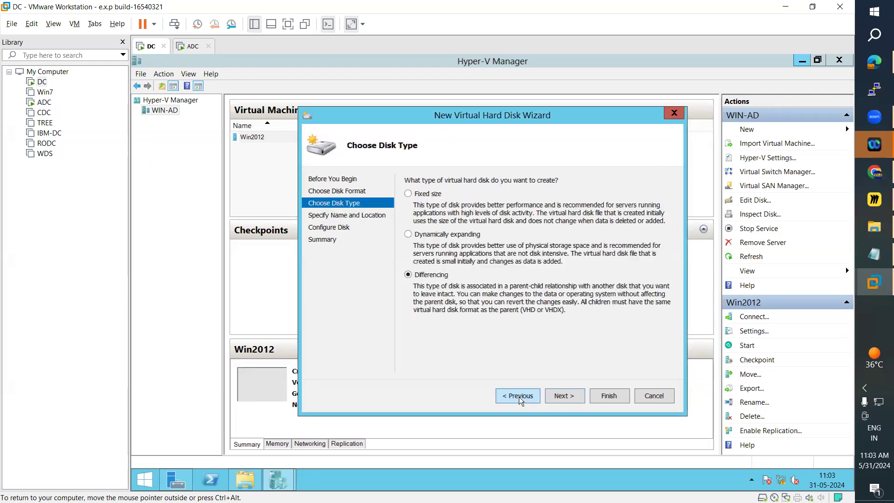
left_click(567, 397)
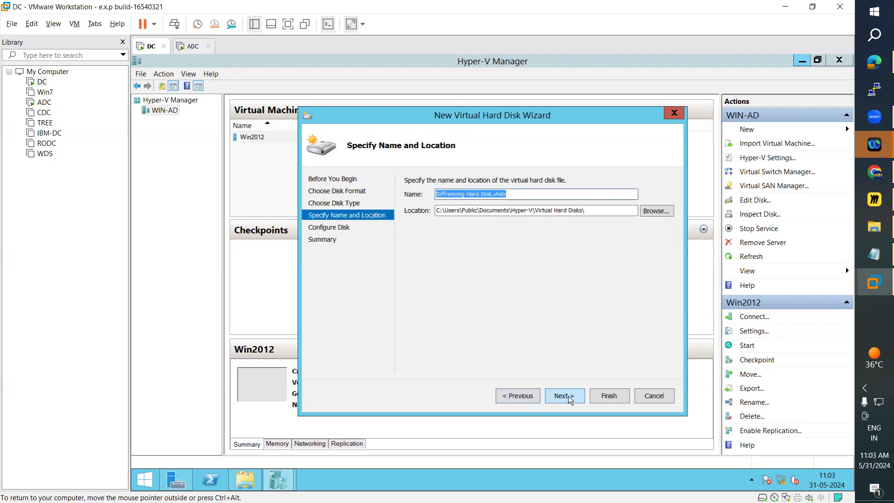
left_click(569, 396)
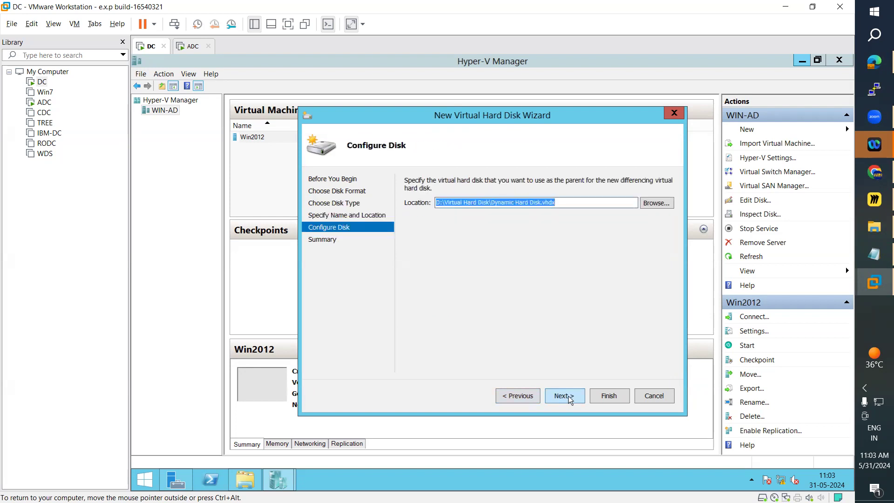
left_click(569, 396)
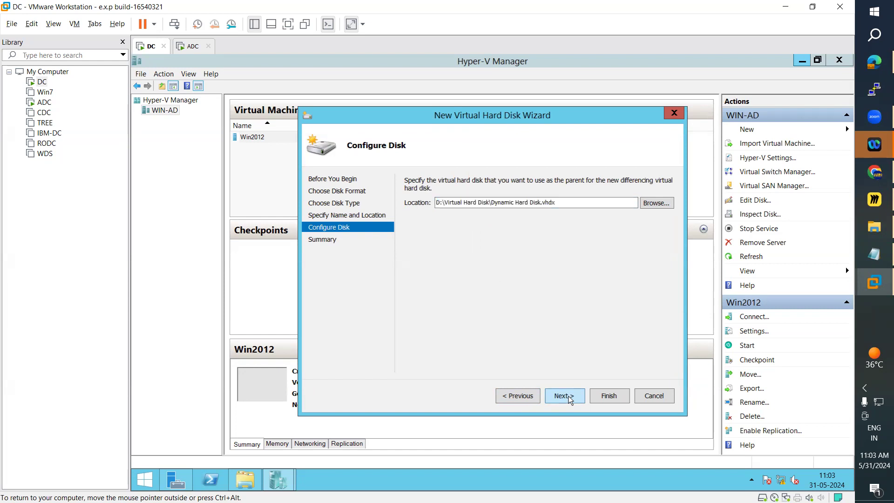
Return to the disk type choice, change it to dynamically expanding, and continue to the name and location settings.
left_click(511, 397)
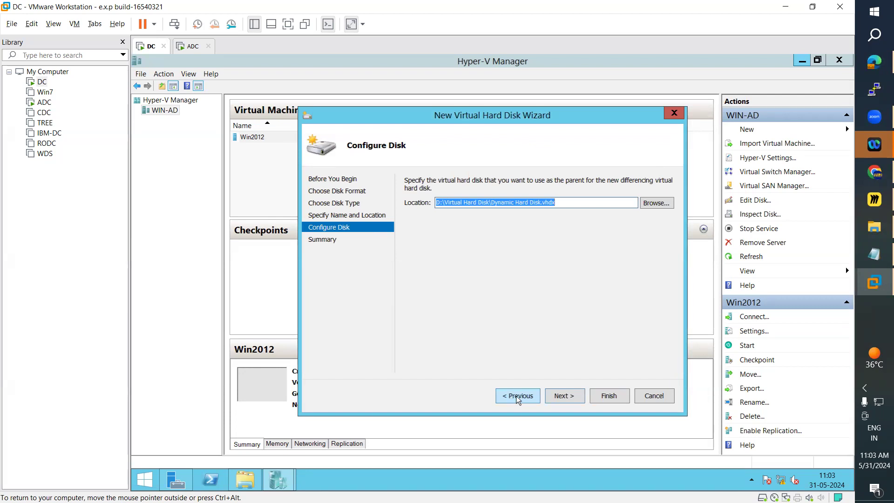
left_click(517, 399)
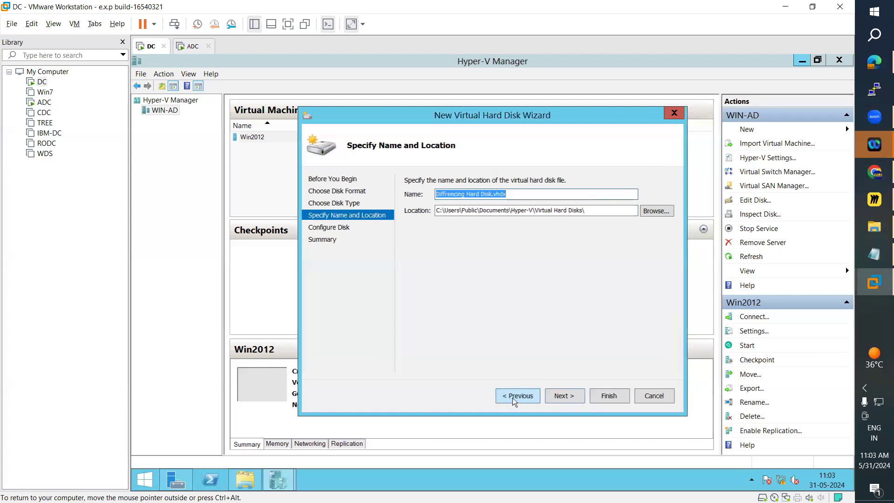
left_click(512, 401)
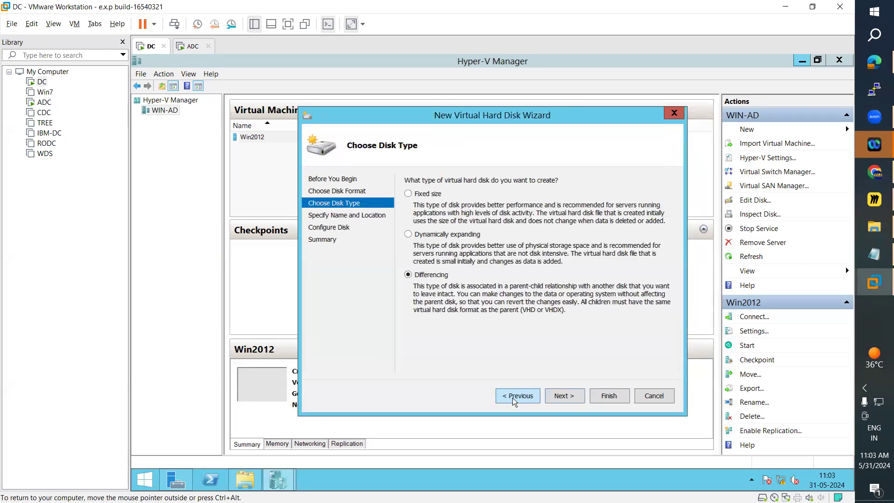
left_click(520, 397)
left_click(564, 397)
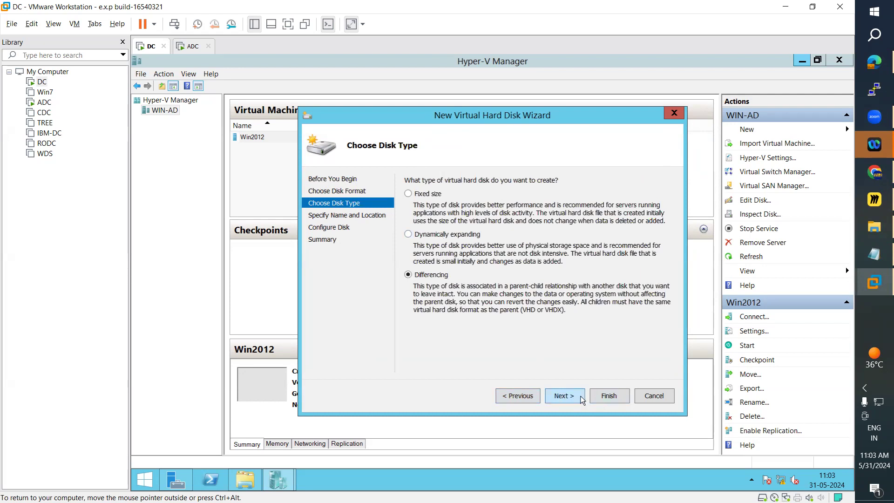
left_click(443, 235)
left_click(565, 395)
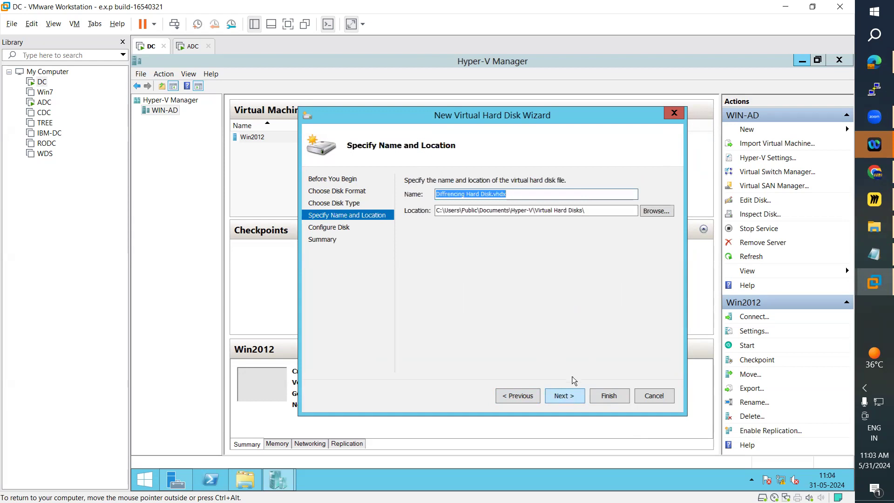
Rename the new virtual hard disk file to Win2012 Hard Disk.vhdx.
left_click(466, 194)
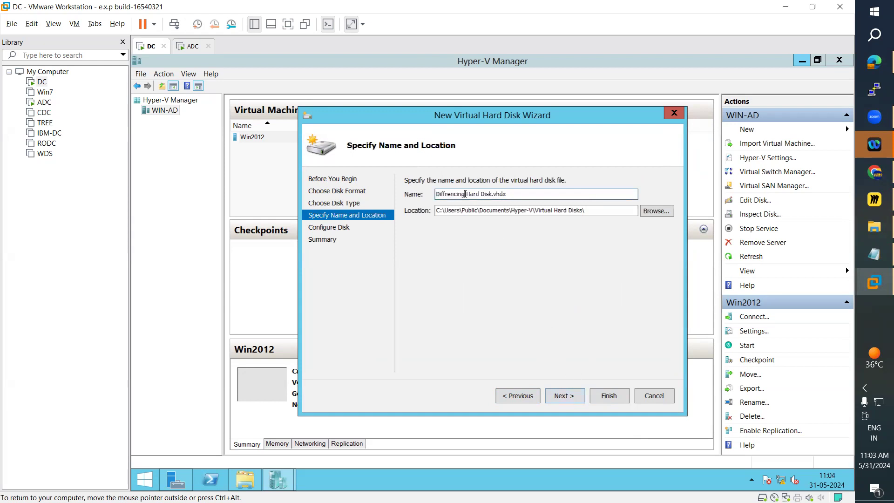
key("ctrl+shift+Left")
type("Win2012")
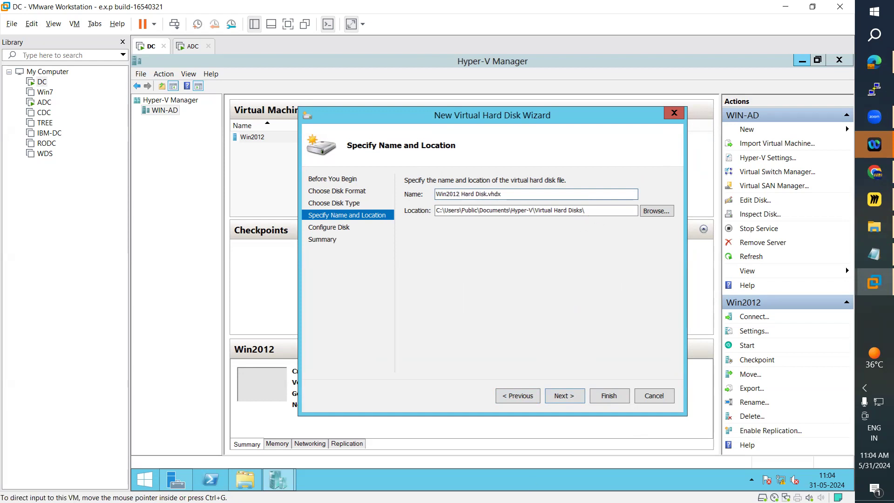
Copy the Virtual Hard Disk folder's path from File Explorer and set the new disk's location to D:\Virtual Hard Disk.
left_click(244, 480)
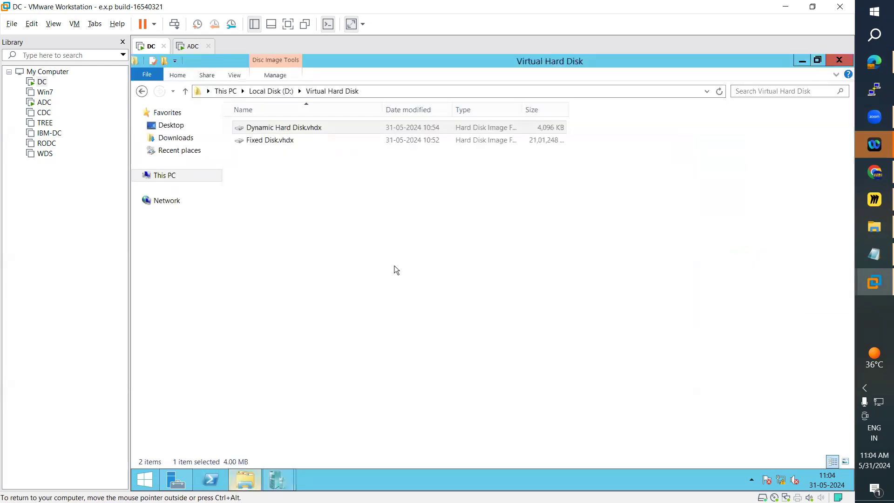
left_click(377, 91)
key("ctrl+c")
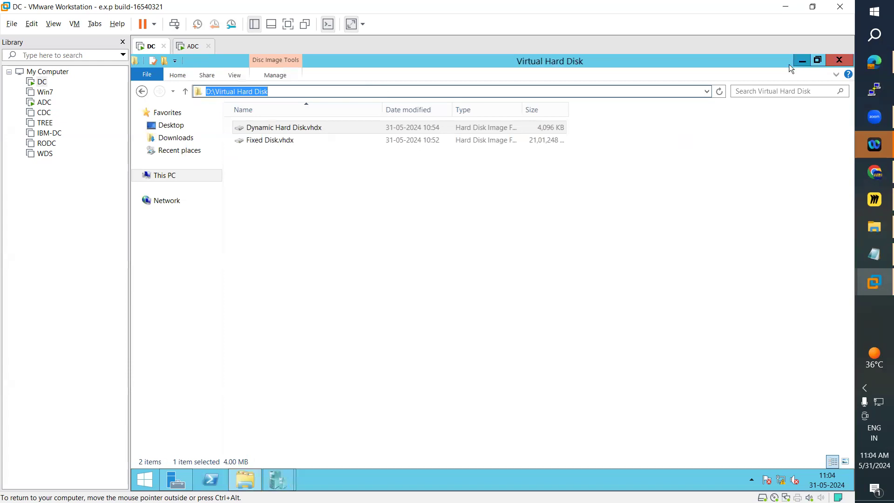
left_click(802, 61)
left_click_drag(587, 211, 437, 211)
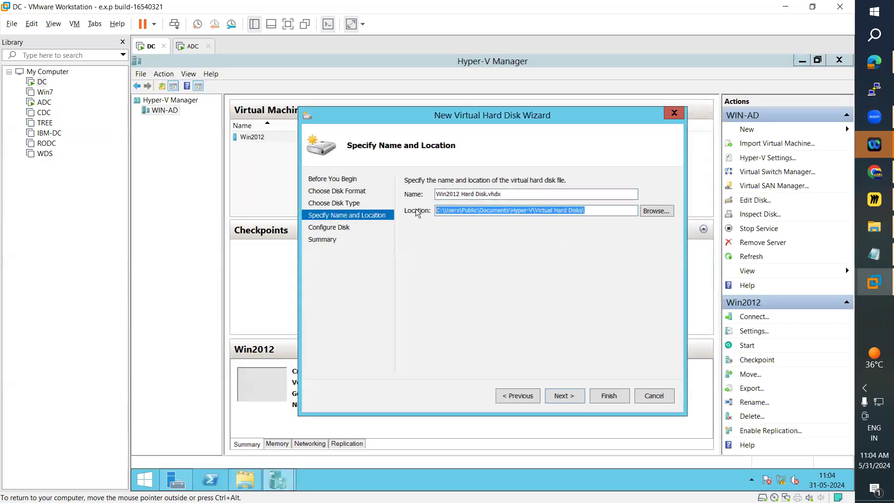
key("ctrl+v")
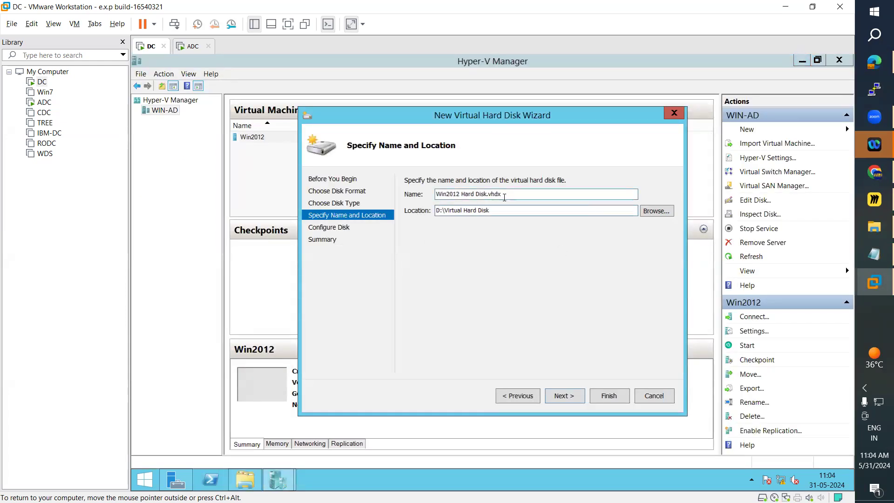
Continue to disk configuration and open the size of the new blank virtual hard disk for editing.
left_click(569, 399)
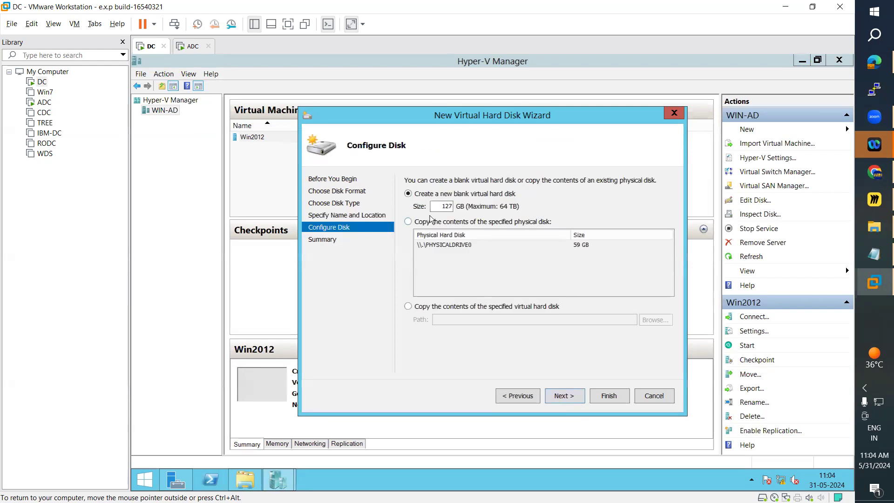
double_click(446, 206)
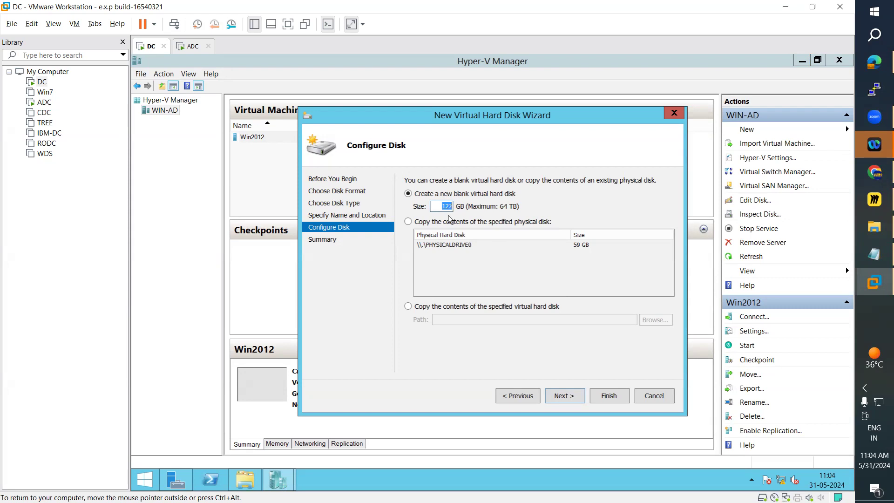
Cancel the open disk wizard and start a new VHDX virtual hard disk on WIN-AD, choosing the differencing type.
left_click(520, 395)
left_click(652, 394)
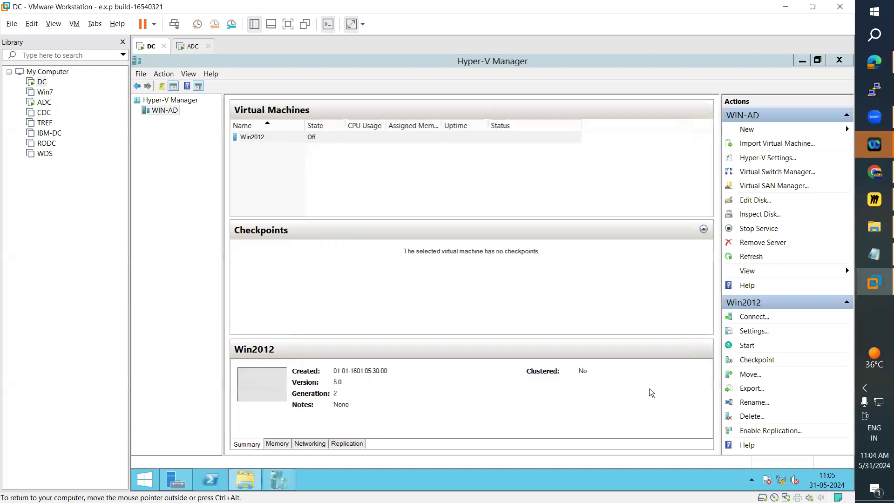
right_click(168, 112)
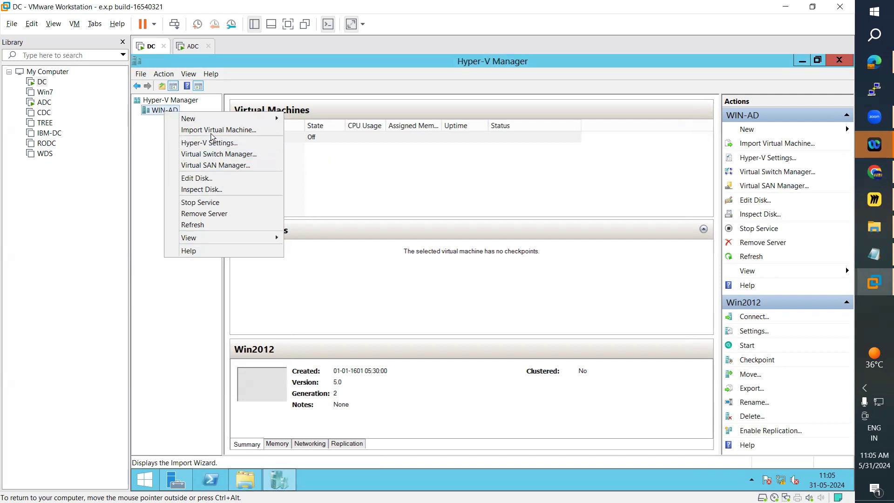
mouse_move(275, 117)
left_click(314, 130)
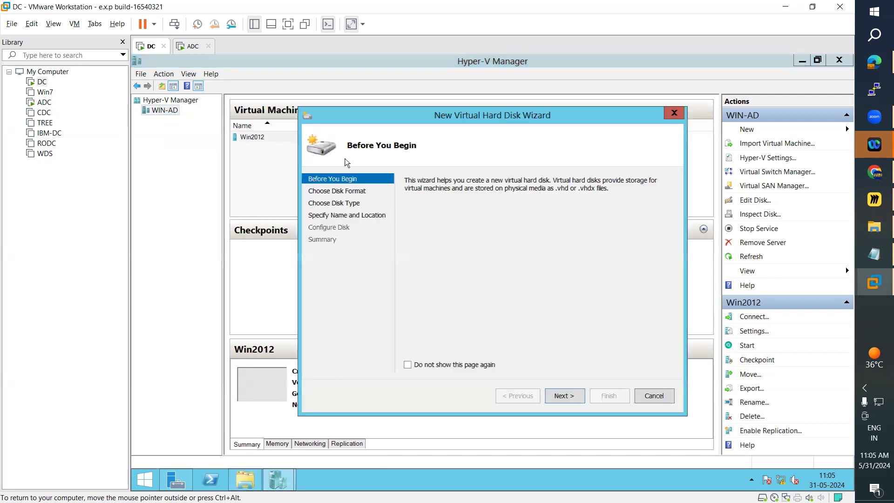
left_click(563, 396)
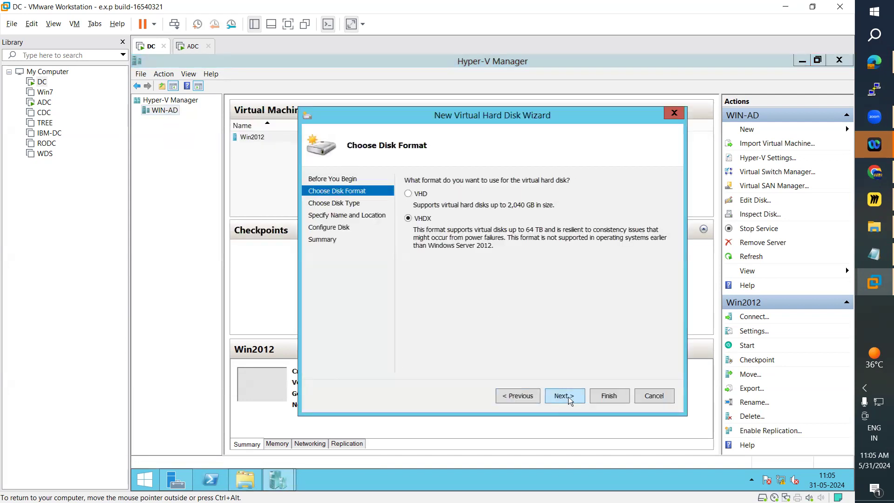
left_click(568, 398)
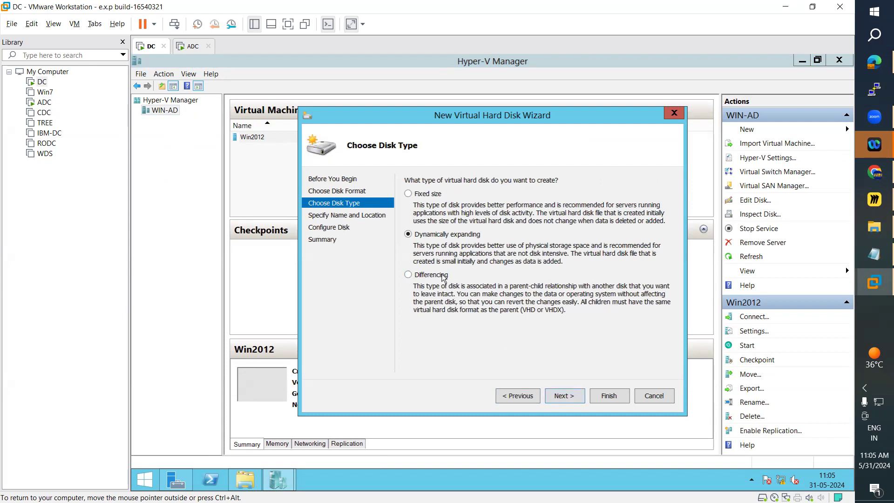
left_click(443, 275)
left_click(576, 398)
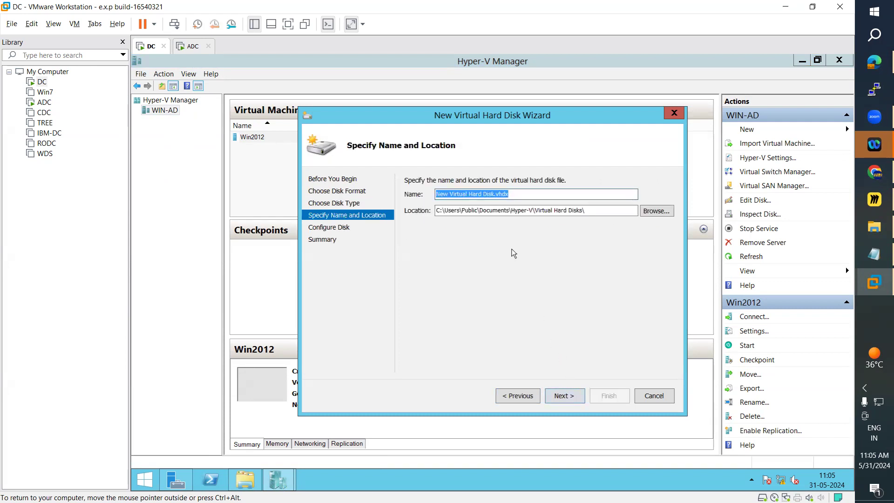
Name the differencing disk file Diffrencing Hard Disk.vhdx and continue to the parent disk configuration.
left_click(476, 193)
left_click_drag(466, 193, 389, 193)
type("Diff")
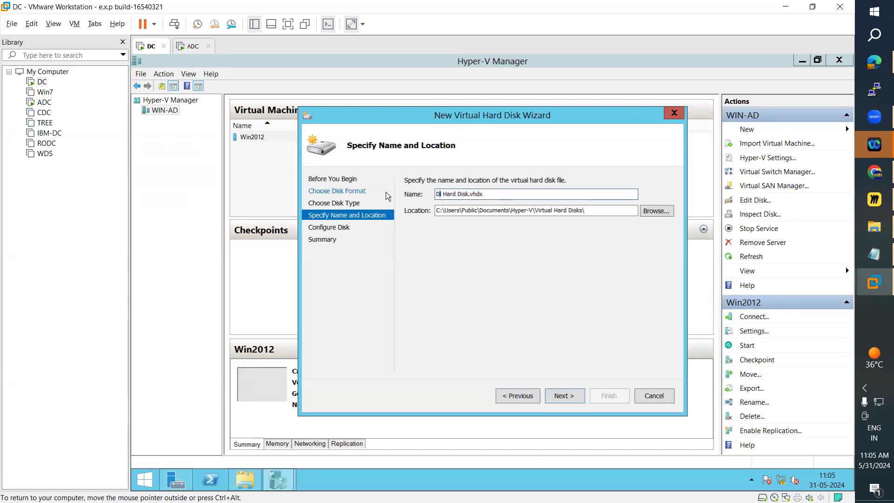
type("rencing")
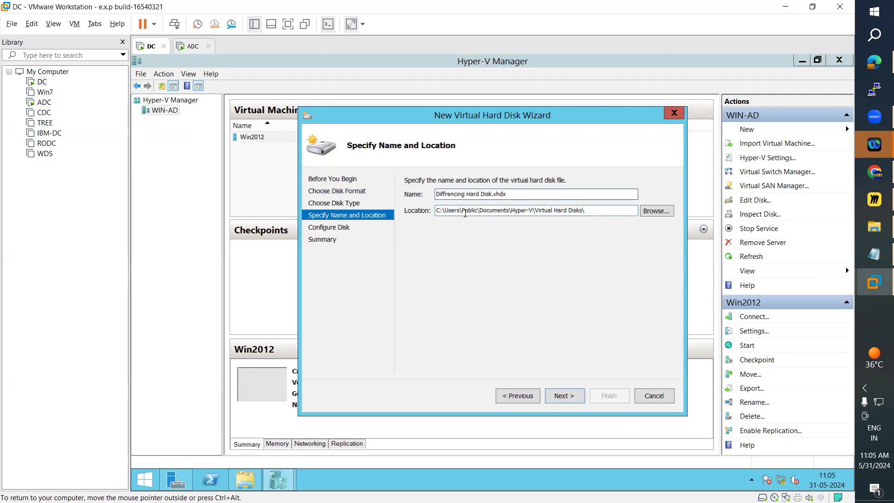
left_click(564, 396)
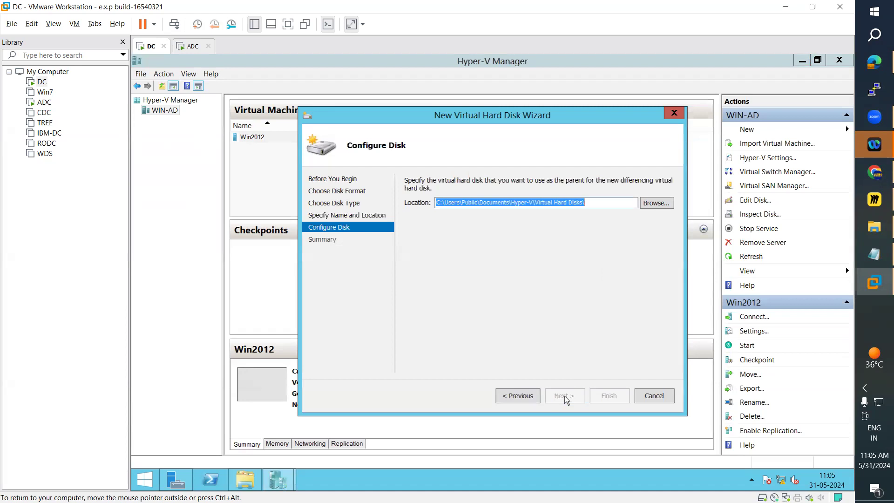
left_click(657, 204)
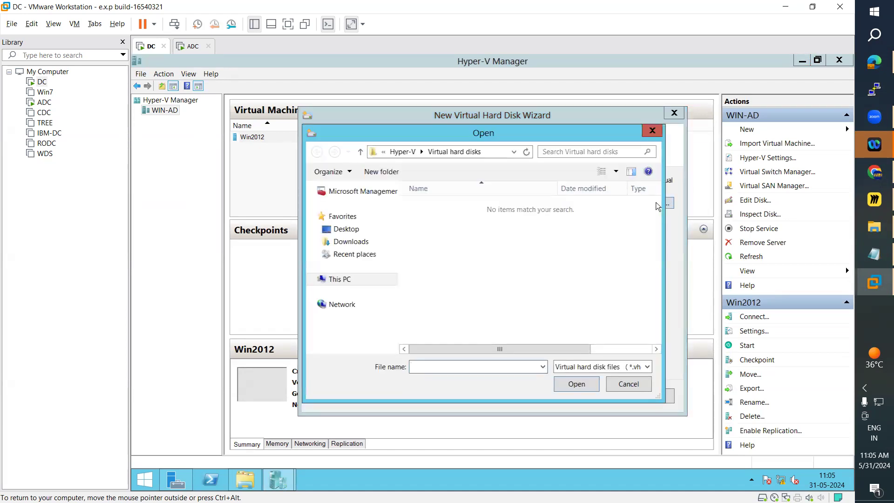
left_click(652, 131)
left_click_drag(598, 200, 375, 201)
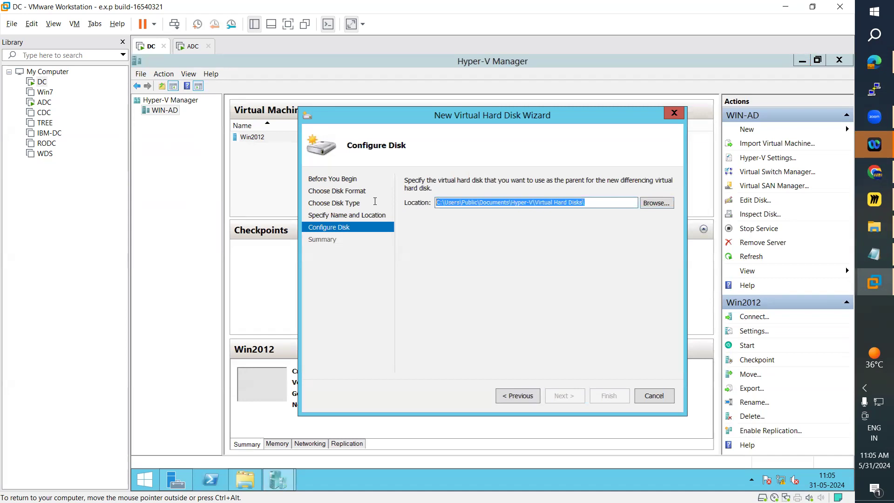
left_click(604, 200)
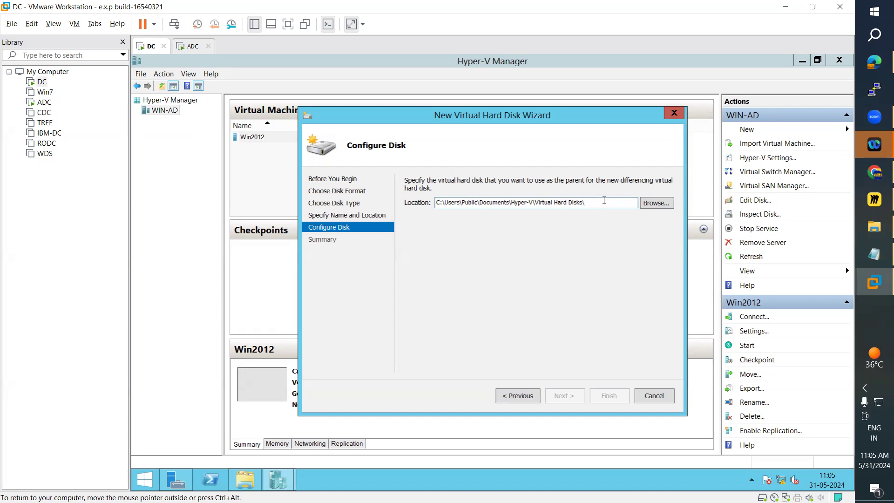
Copy the Virtual Hard Disk folder's path from File Explorer and set the parent disk to D:\Virtual Hard Disk\win2012.vhdx.
left_click(245, 480)
left_click(378, 94)
key("ctrl+c")
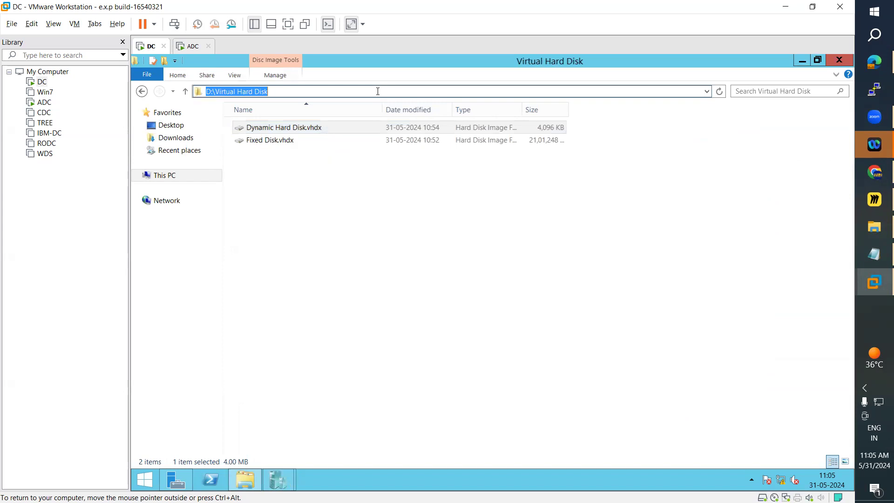
left_click(807, 61)
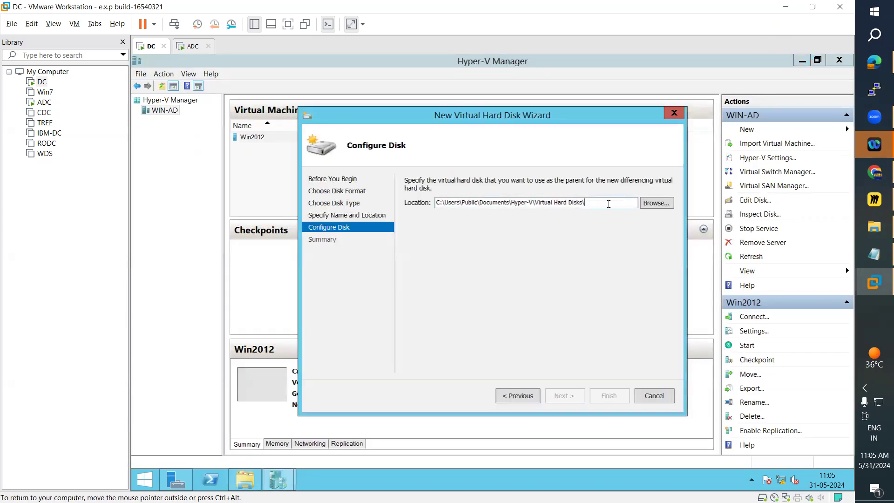
left_click_drag(608, 204, 356, 204)
key("ctrl+v")
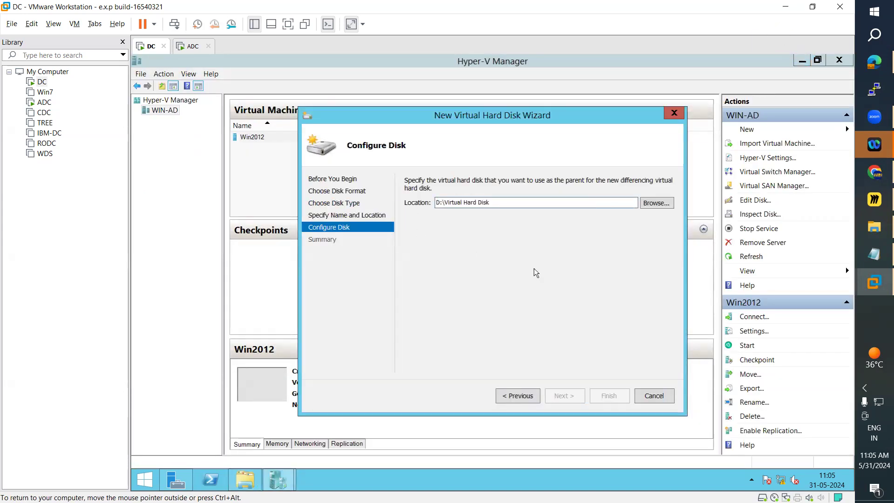
type("\\")
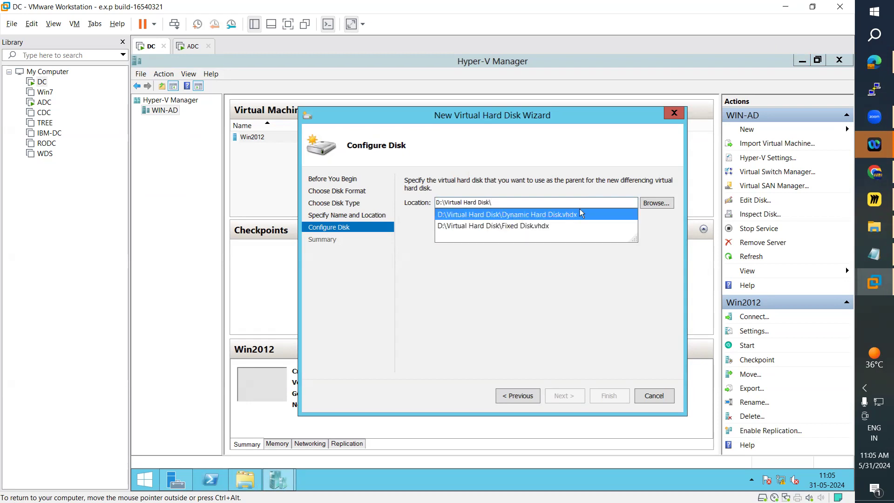
type("win2012.v")
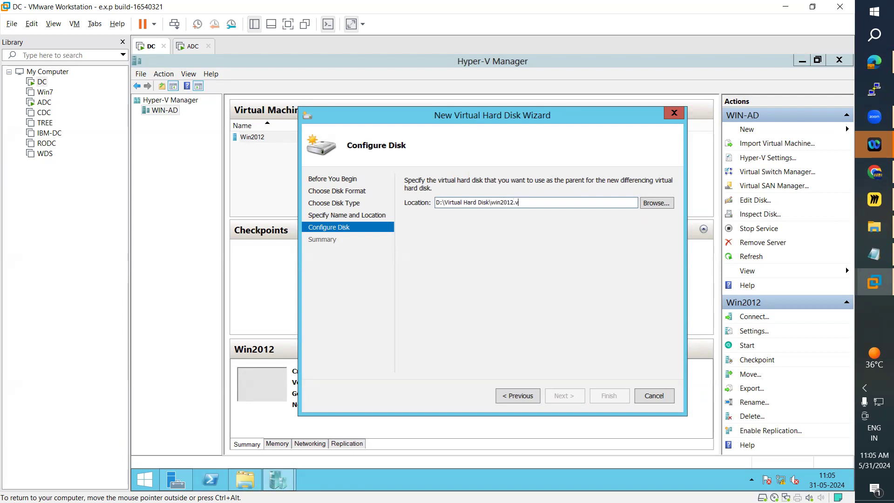
type("hdx")
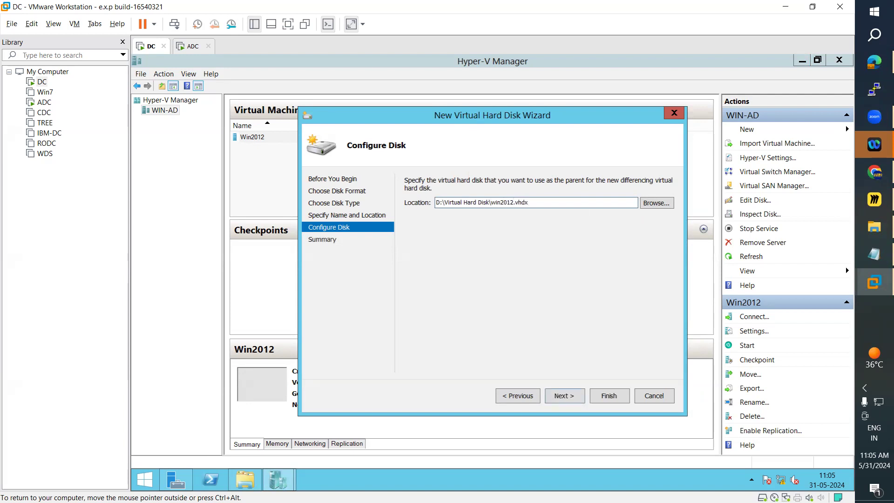
Try to create the differencing disk from the wizard's summary, expand the error details and dismiss the error.
left_click(566, 395)
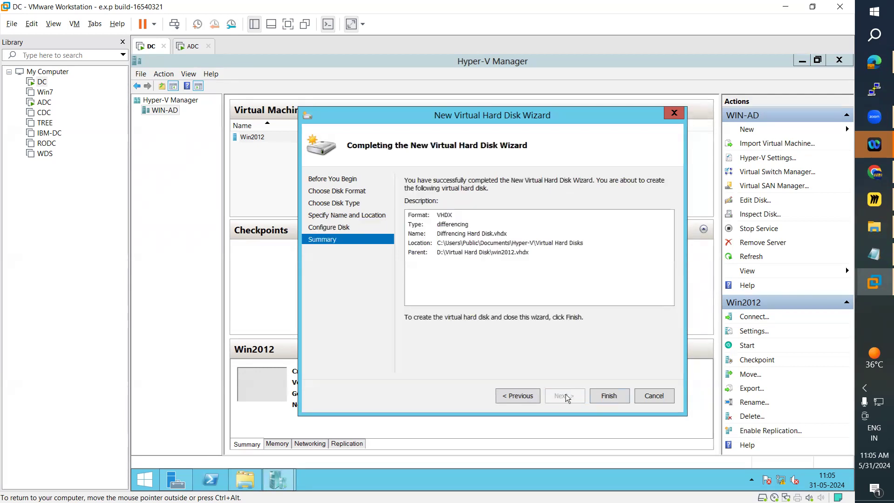
left_click(617, 399)
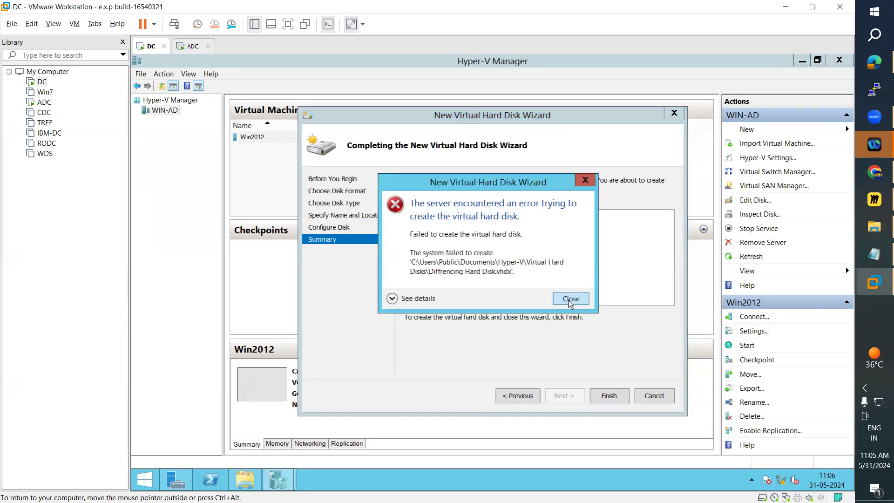
left_click(392, 299)
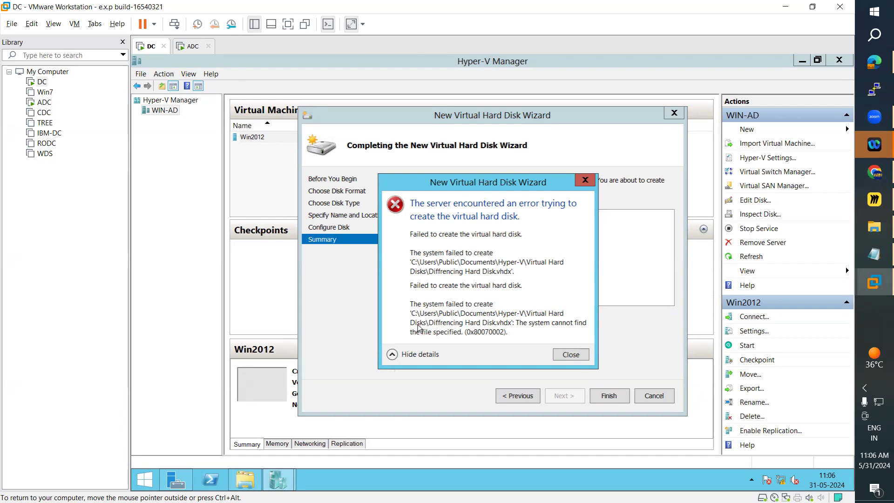
left_click(562, 356)
Return to the name and location settings, copy the location path, and check that folder in File Explorer.
left_click(529, 396)
left_click(528, 398)
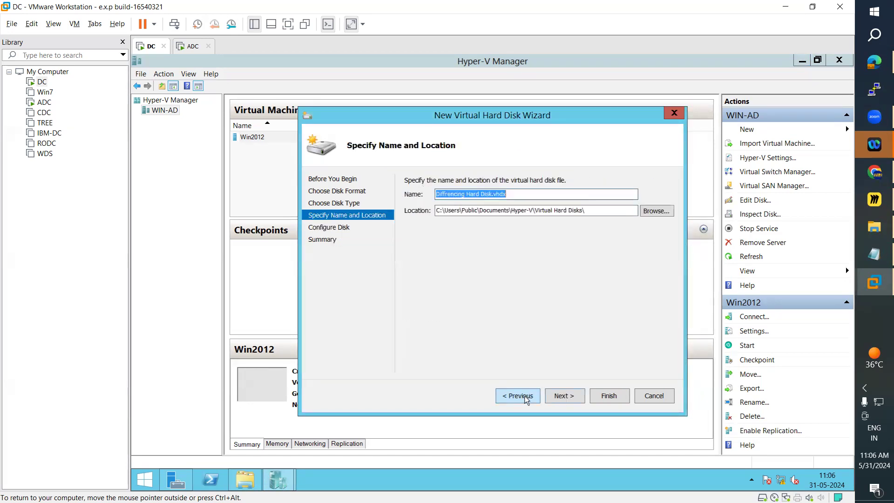
key("Tab")
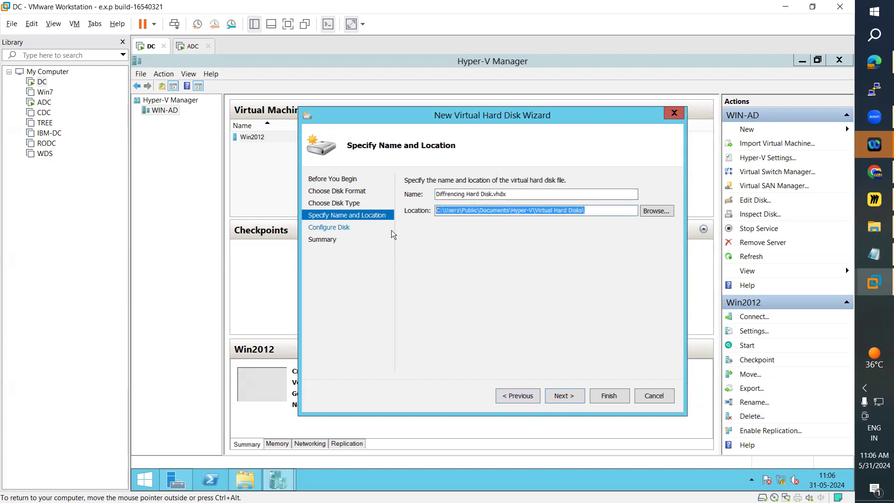
left_click(246, 485)
left_click(394, 90)
type("C:\\Users\\Public\\Documents\\Hyper-V\\Virtual hard disks")
key("Return")
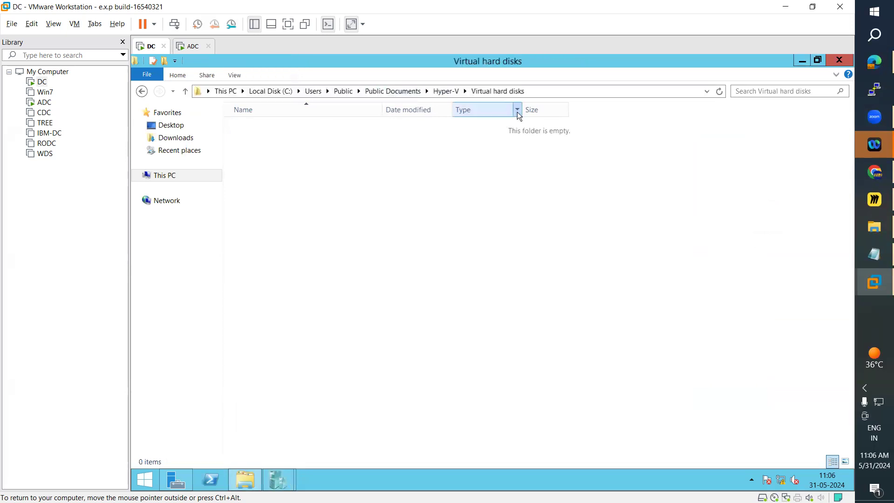
key("alt+Tab")
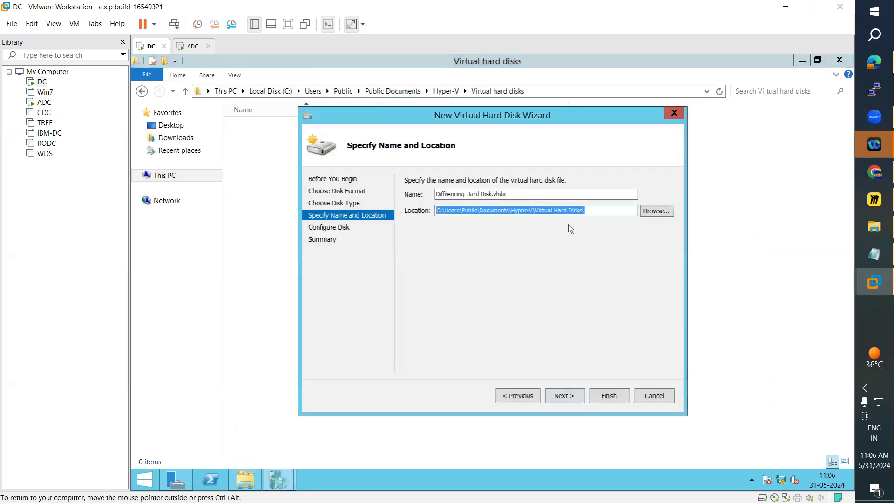
left_click(645, 216)
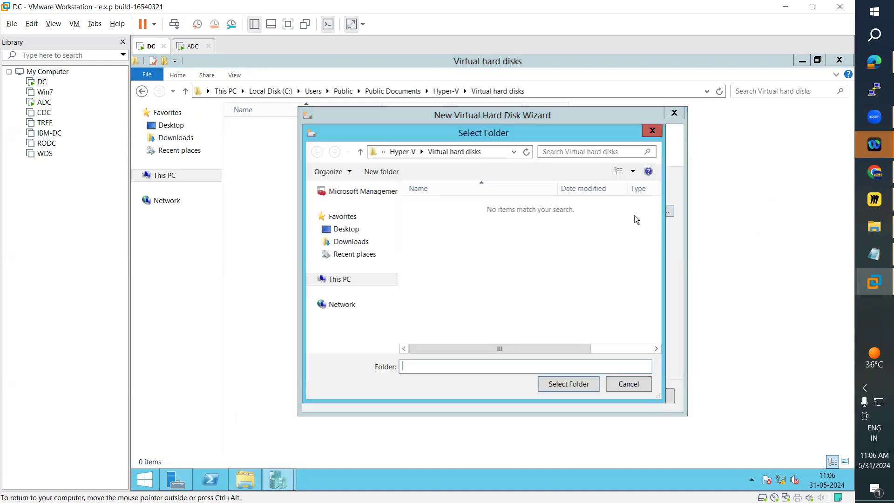
left_click(342, 281)
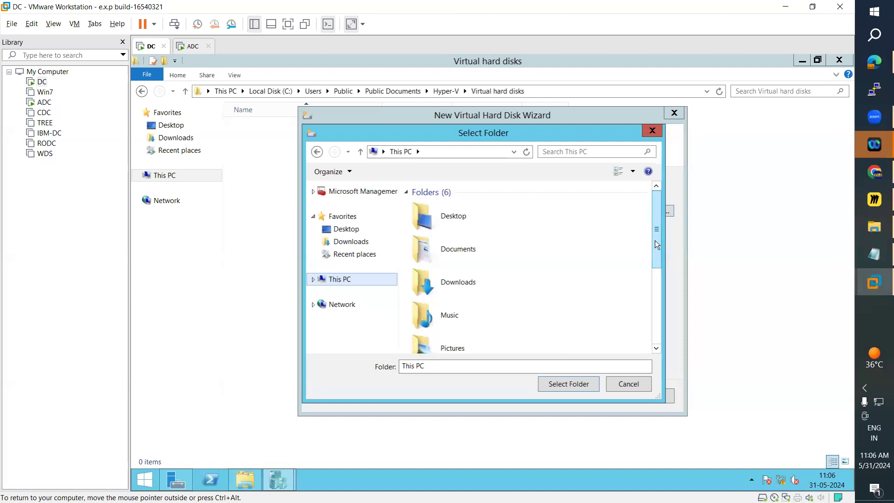
scroll(649, 245, "down", 3)
double_click(489, 304)
scroll(466, 305, "down", 1)
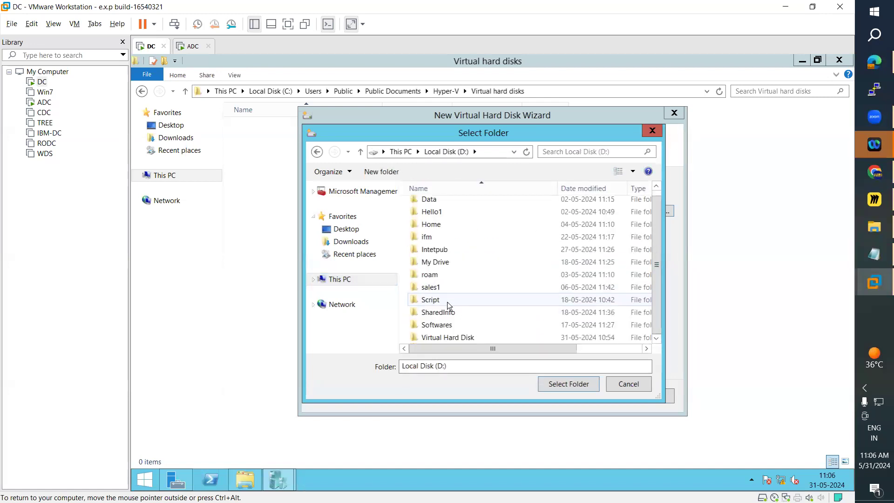
double_click(455, 340)
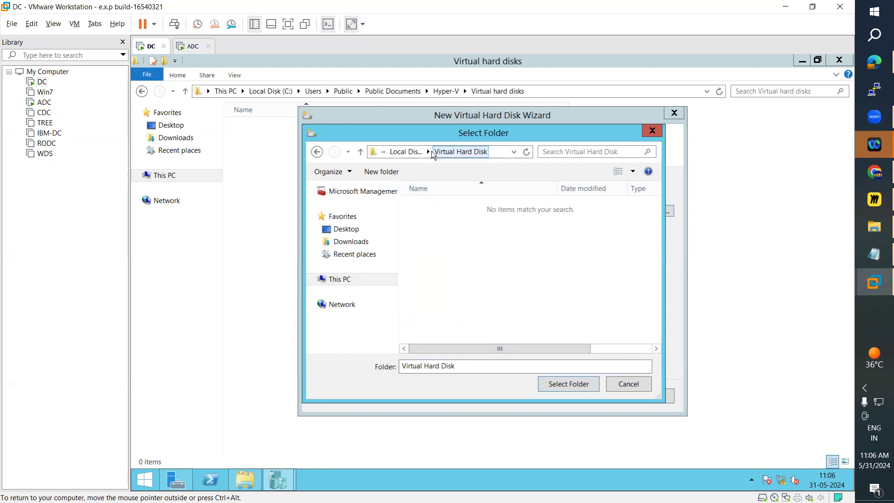
left_click(404, 152)
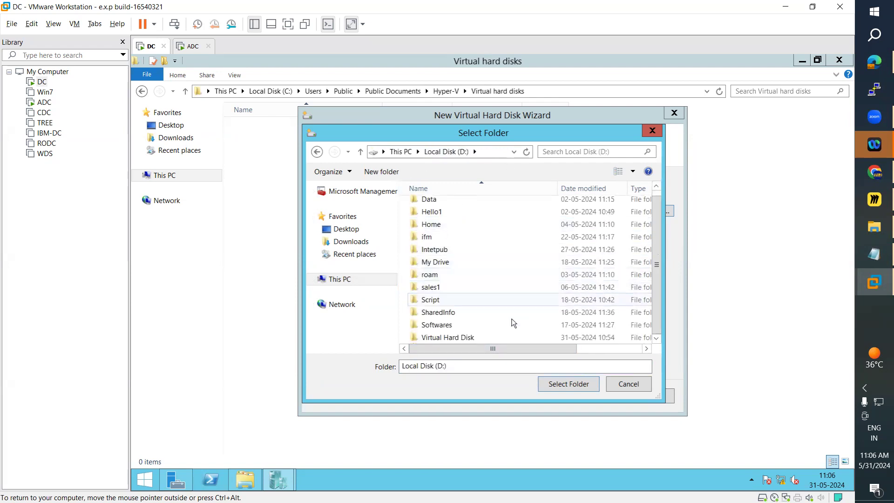
double_click(446, 337)
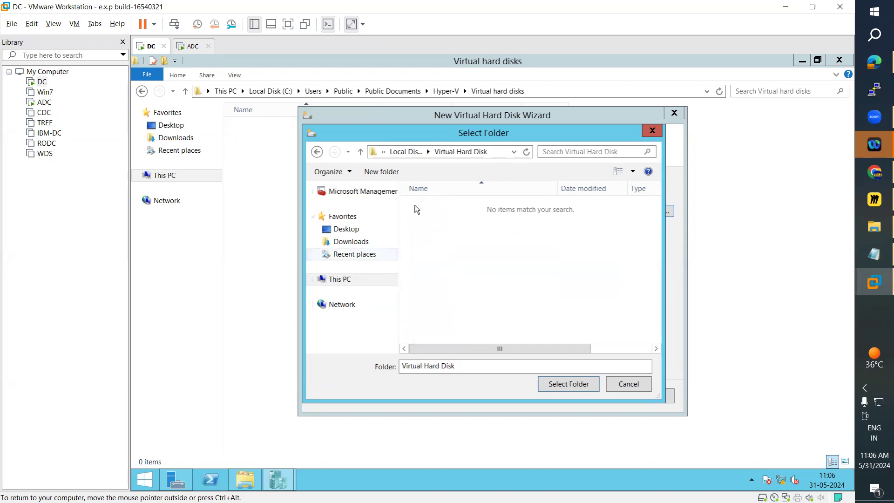
left_click(652, 131)
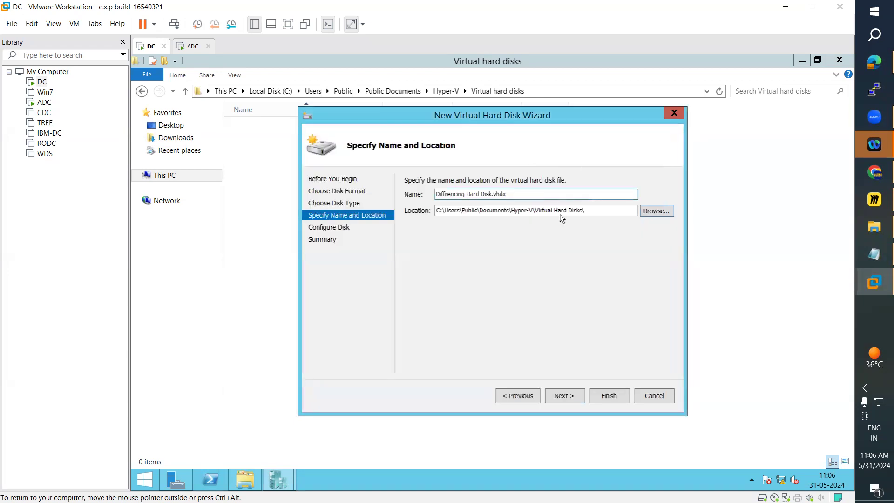
Change the differencing disk's storage location to the D:\Virtual Hard Disk\ folder by browsing for it.
left_click(516, 395)
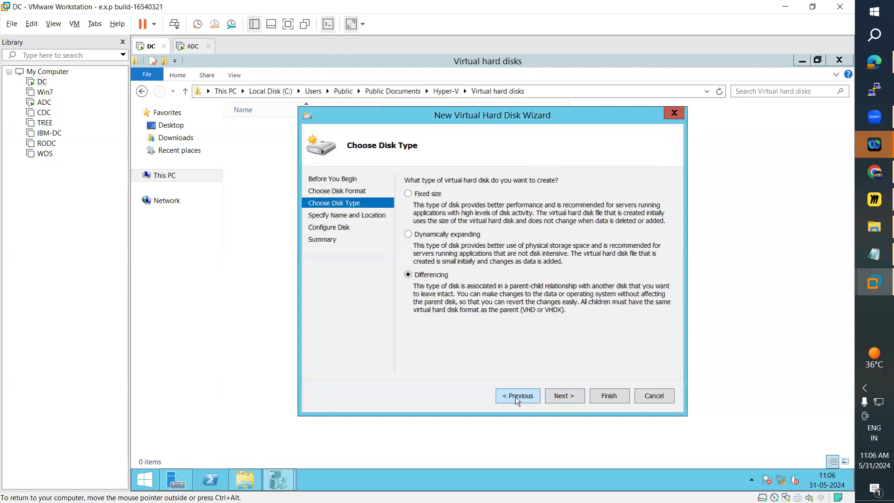
left_click(563, 396)
left_click(649, 213)
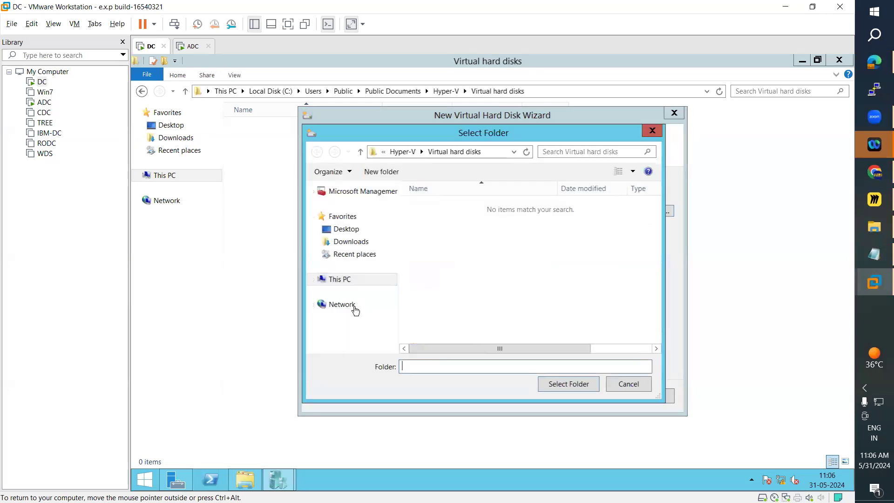
left_click(345, 281)
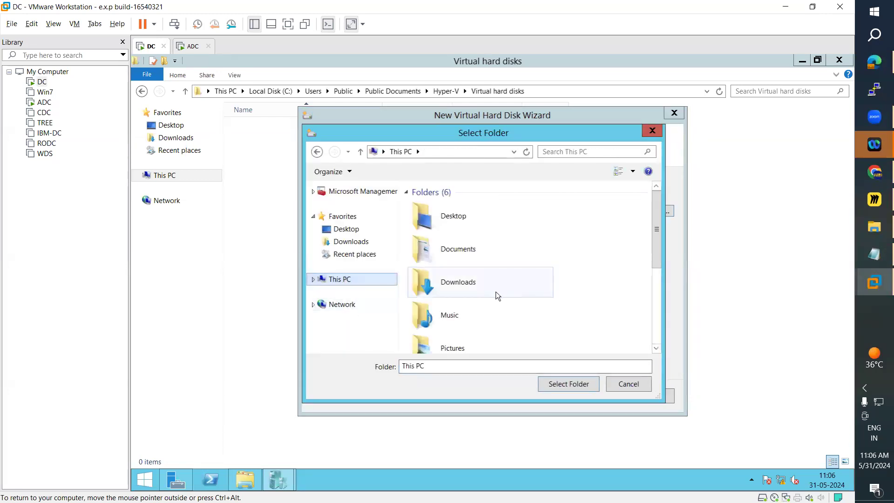
left_click_drag(660, 249, 660, 328)
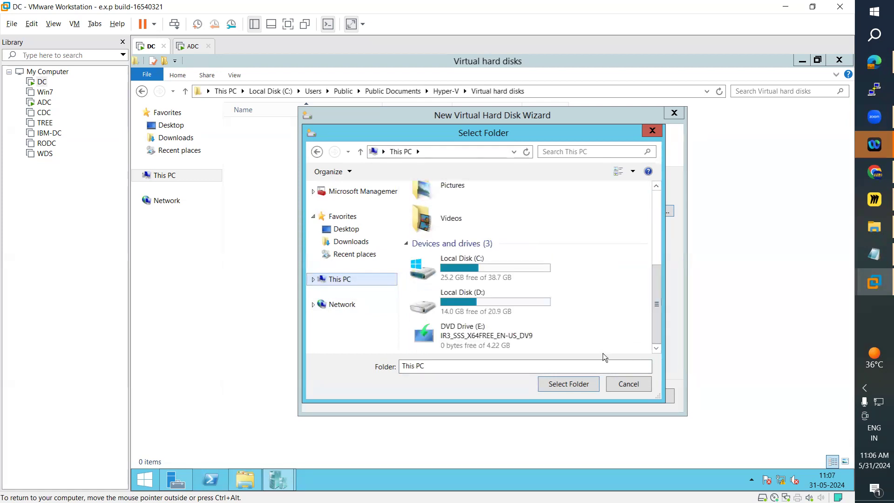
double_click(459, 298)
double_click(437, 337)
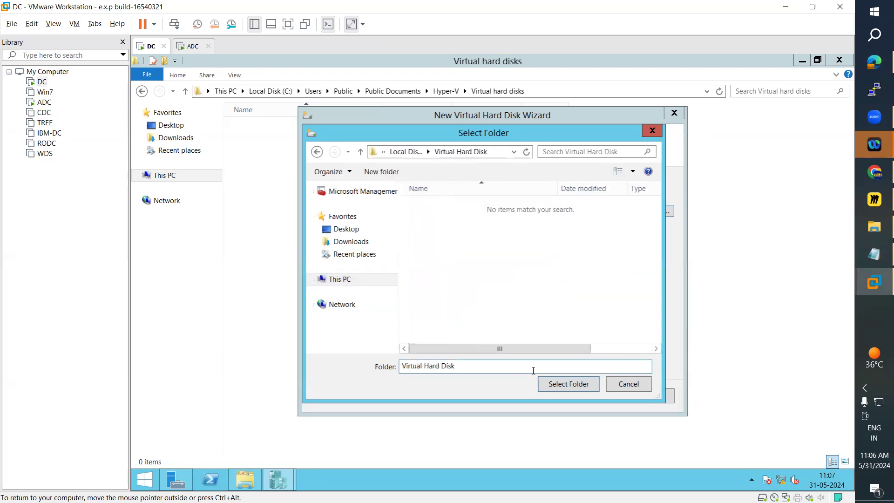
left_click(572, 383)
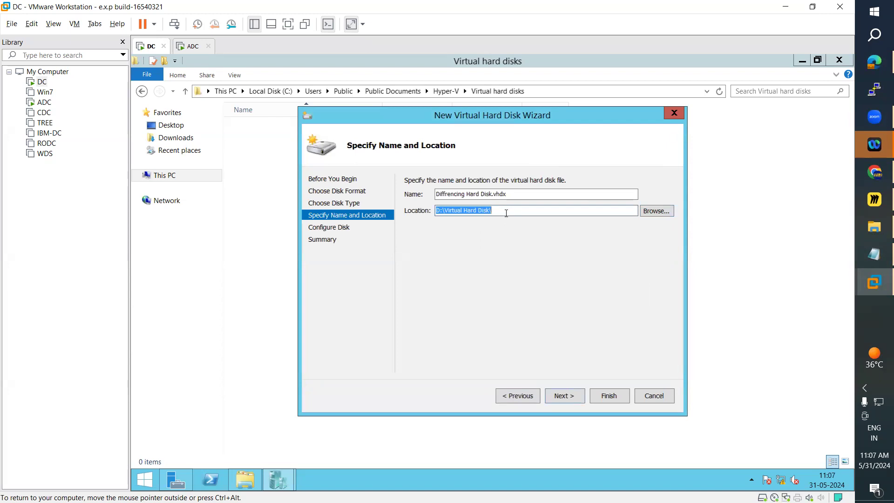
left_click(504, 210)
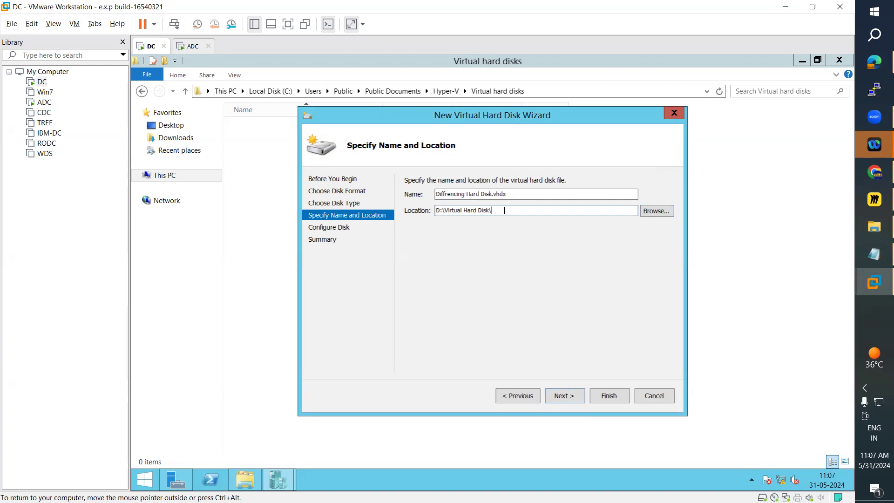
Rename the disk file to Diffrencing Disk.vhdx, keep win2012.vhdx as the parent and continue to the summary.
double_click(472, 195)
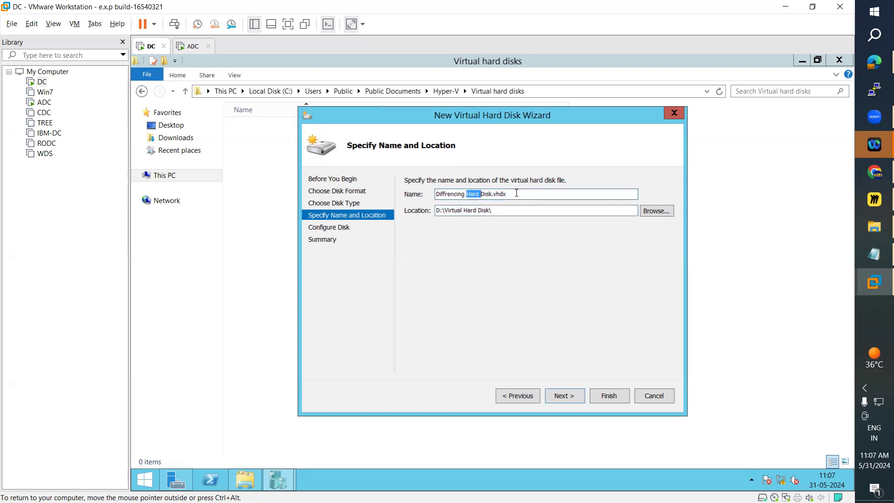
key("BackSpace")
left_click(565, 396)
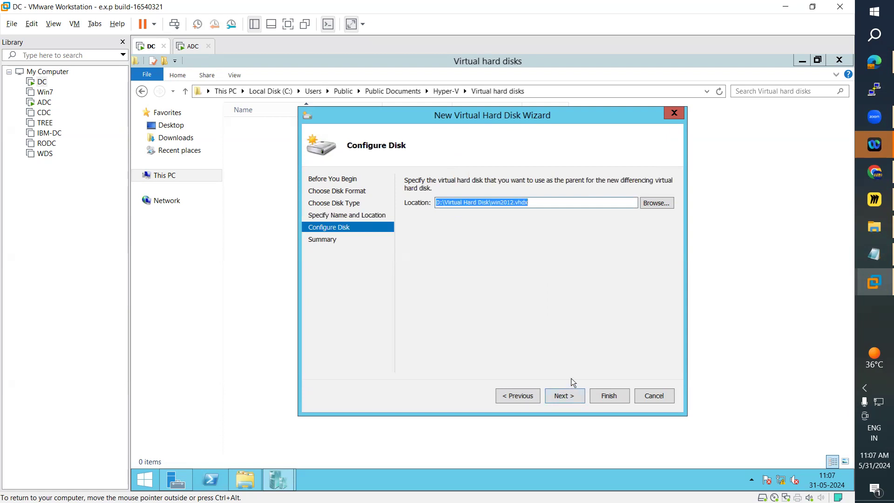
left_click(575, 401)
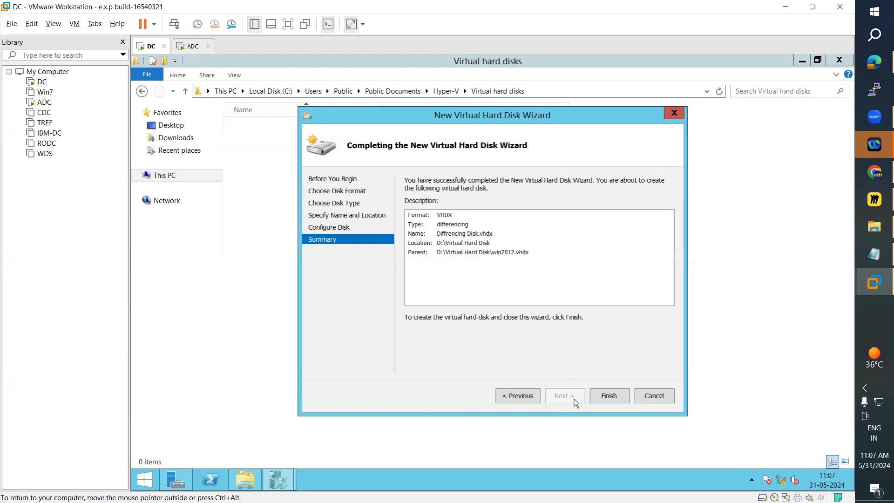
Recheck the parent disk location, try to create the differencing disk, and expand and dismiss the error details.
left_click(534, 398)
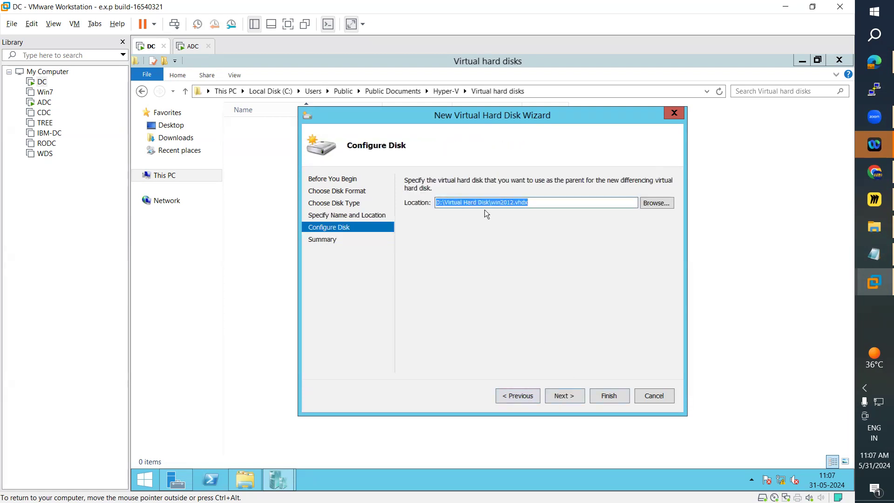
left_click(570, 399)
left_click(607, 401)
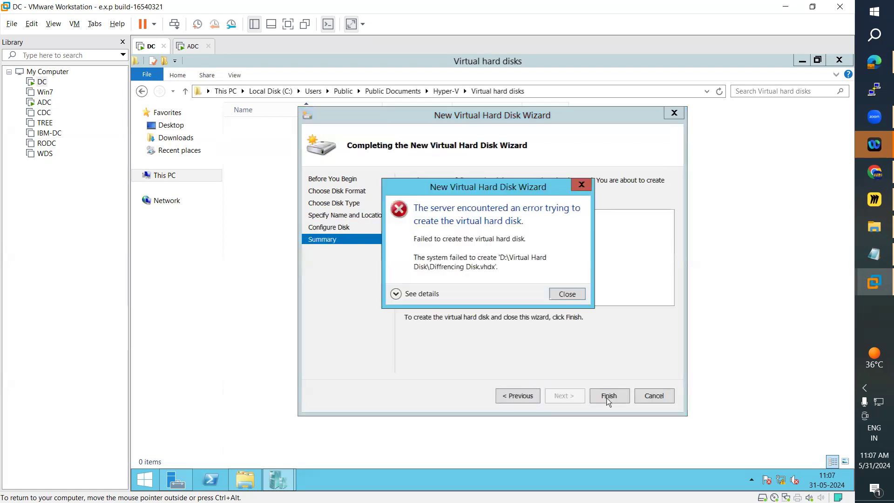
left_click(409, 295)
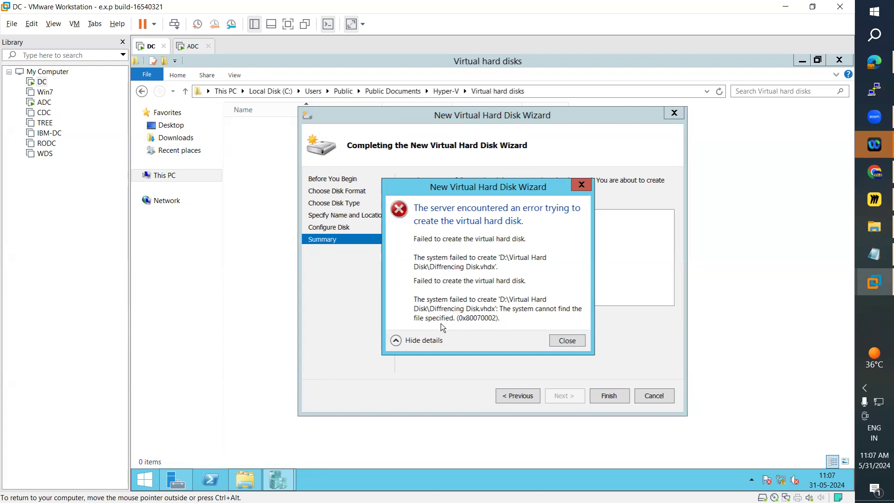
left_click(567, 342)
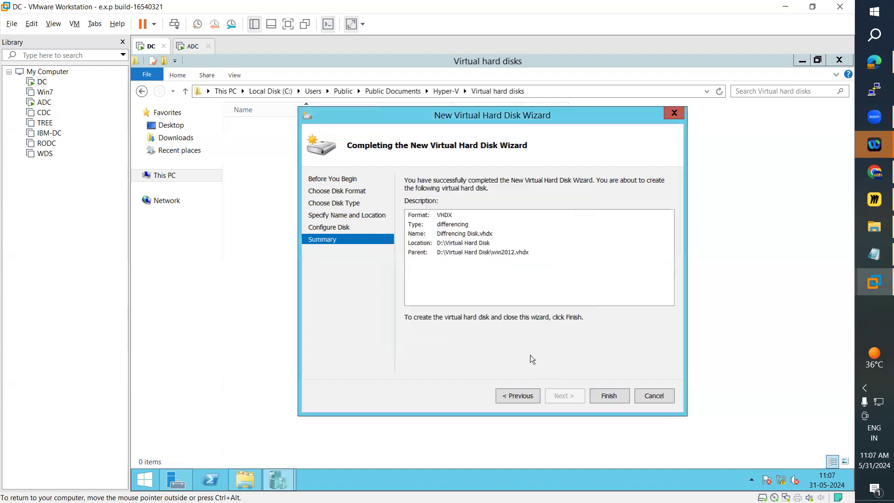
left_click(520, 401)
left_click(565, 397)
Switch to File Explorer and create a new folder on Local Disk (D:), leaving its default name.
left_click(236, 481)
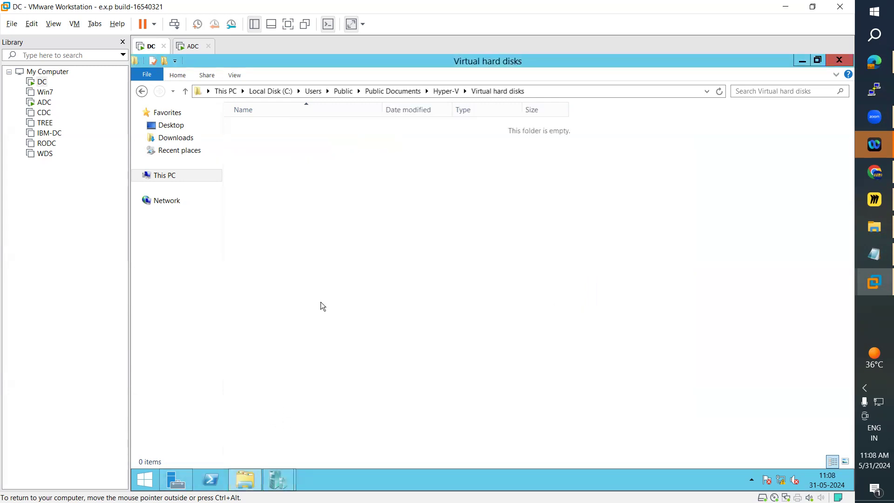
left_click(164, 177)
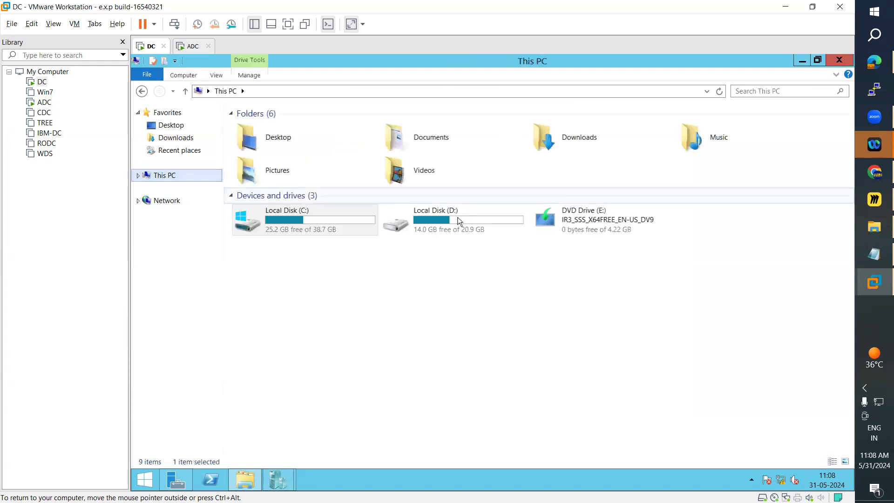
double_click(449, 225)
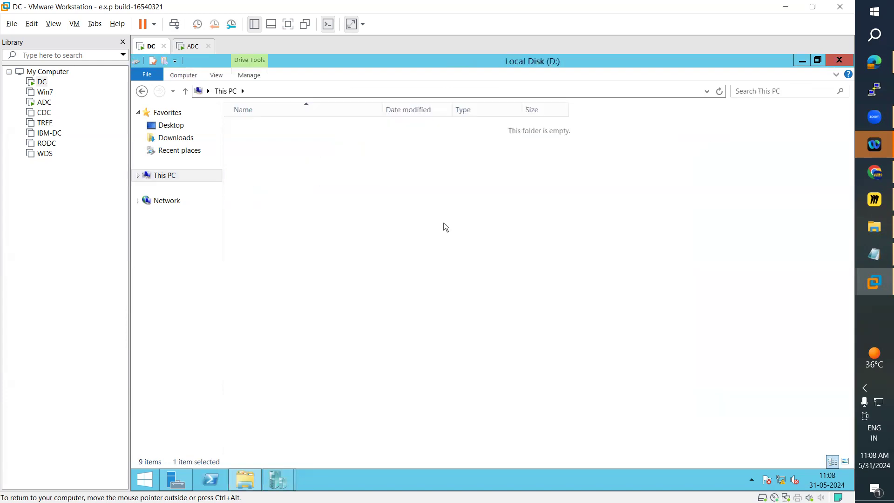
right_click(306, 351)
mouse_move(351, 325)
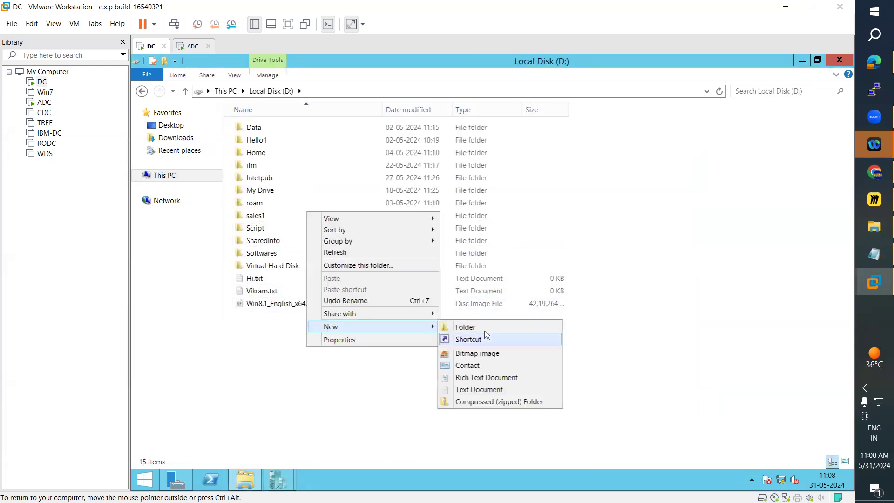
left_click(484, 328)
type("H")
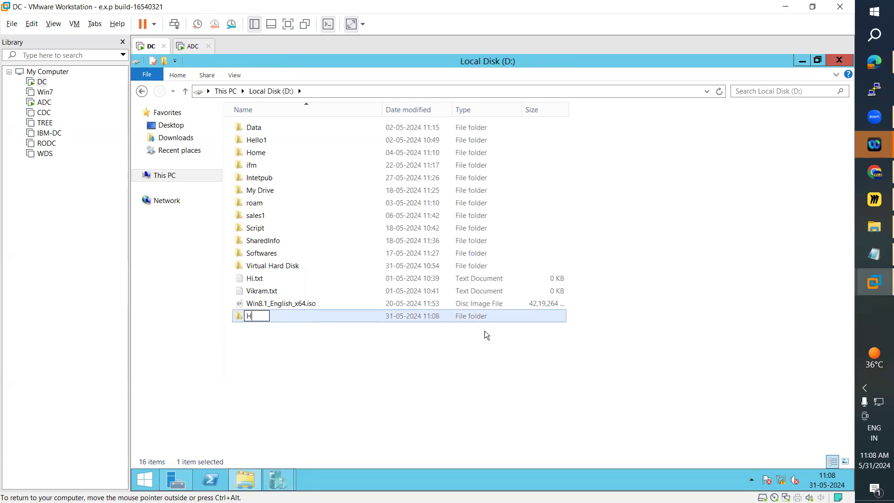
type("yper-V")
key("BackSpace")
key("BackSpace")
type("-V")
key("Escape")
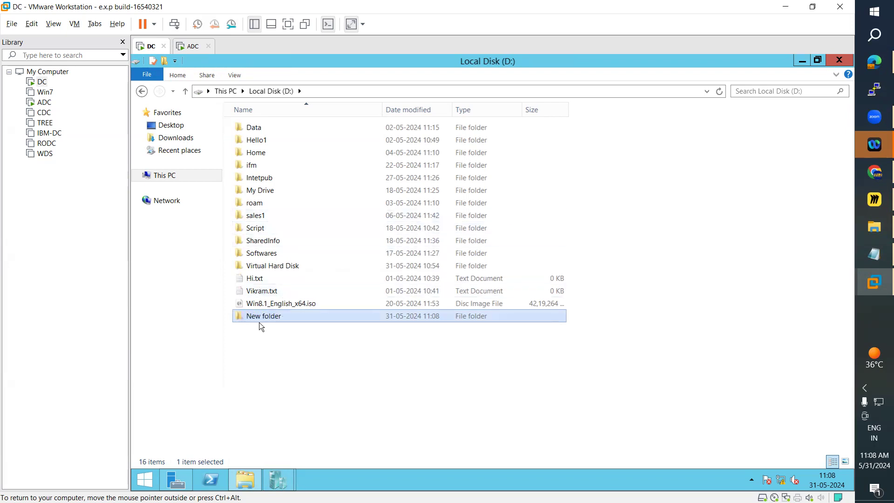
Reopen Local Disk (D:) and rename the newly created folder to Hyper-V.
left_click(172, 179)
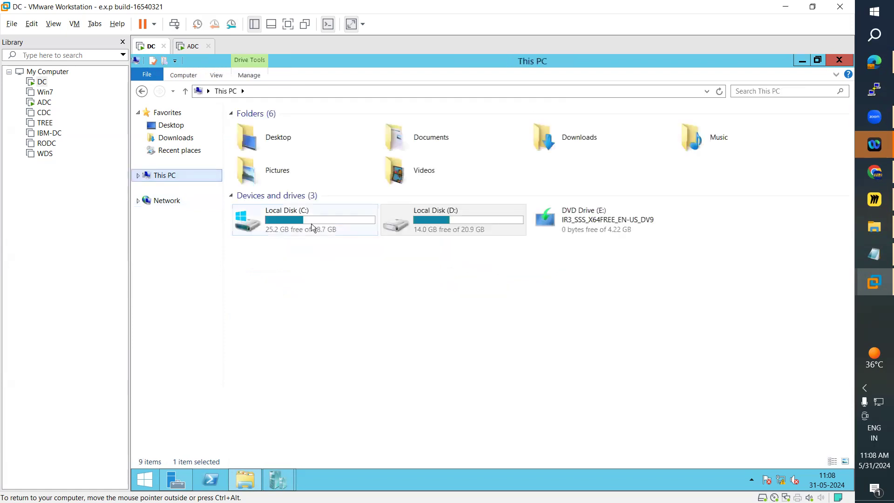
double_click(312, 227)
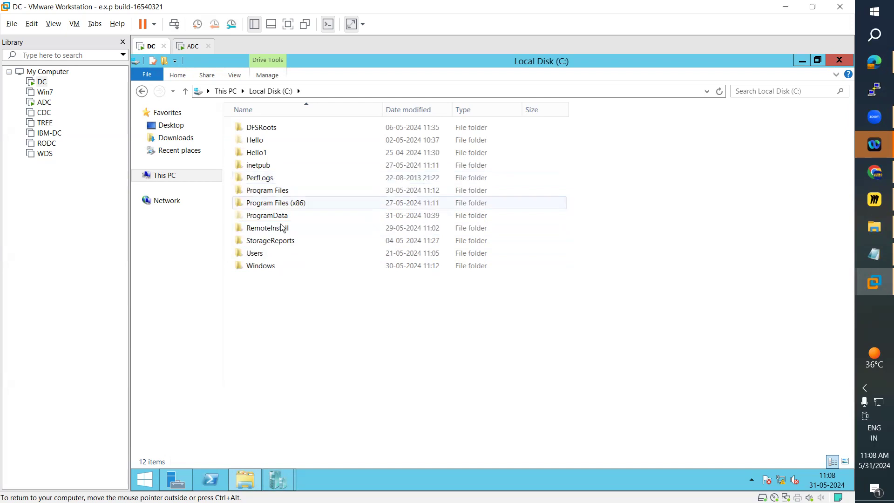
left_click(175, 180)
double_click(410, 228)
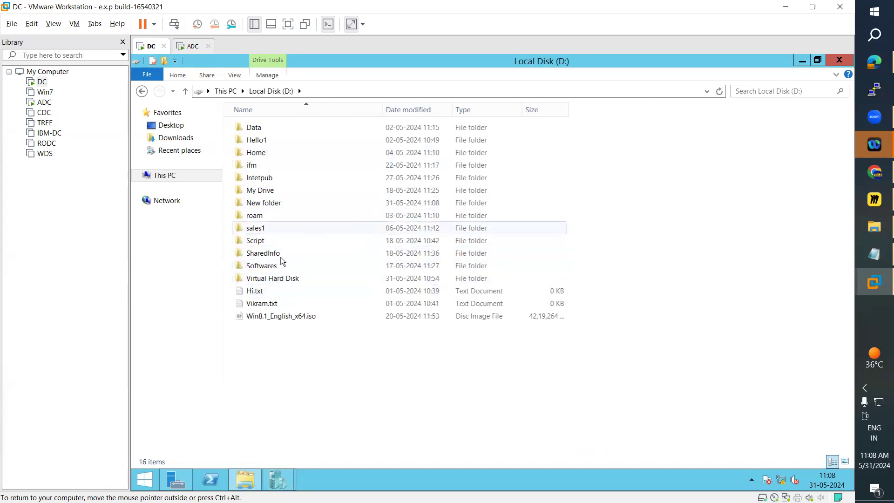
right_click(271, 360)
left_click(262, 203)
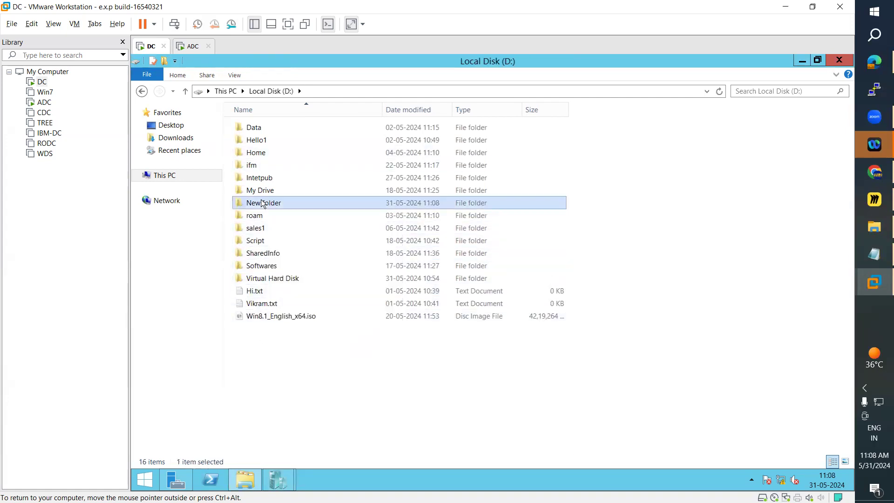
double_click(262, 203)
left_click(251, 90)
key("F2")
type("Hyp")
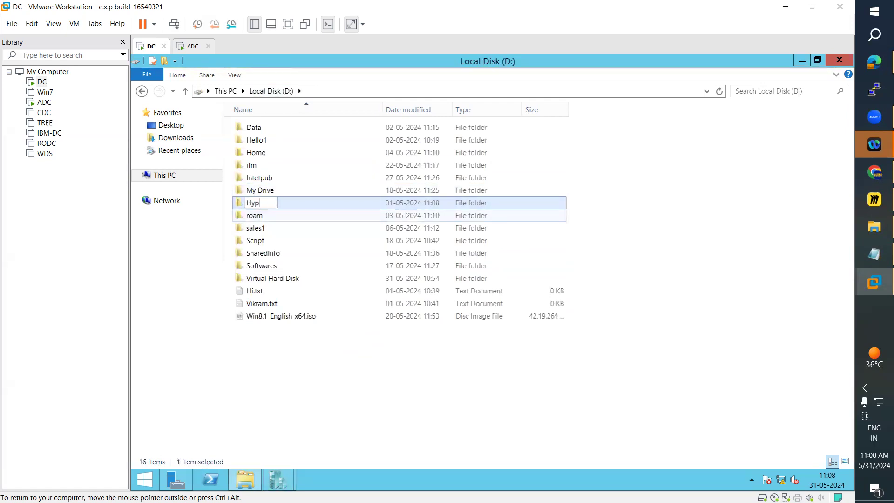
type("er-V")
key("Return")
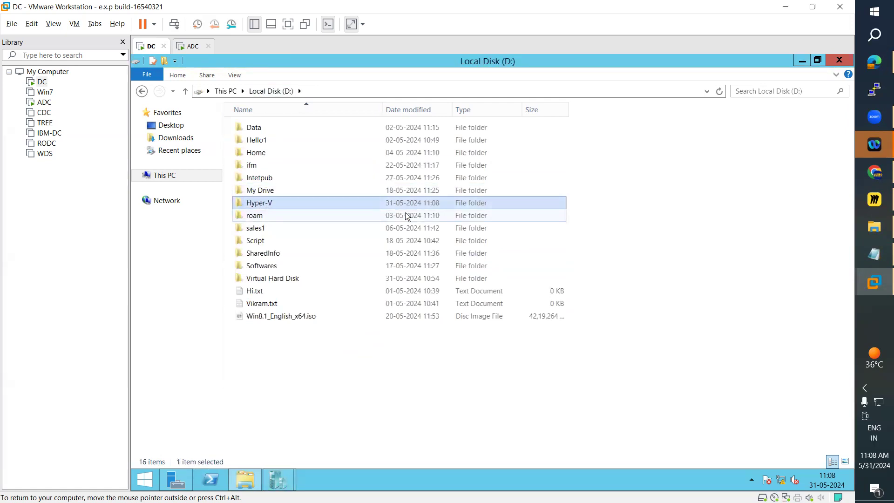
Open the Hyper-V folder and create a subfolder named Virtual in it.
key("Return")
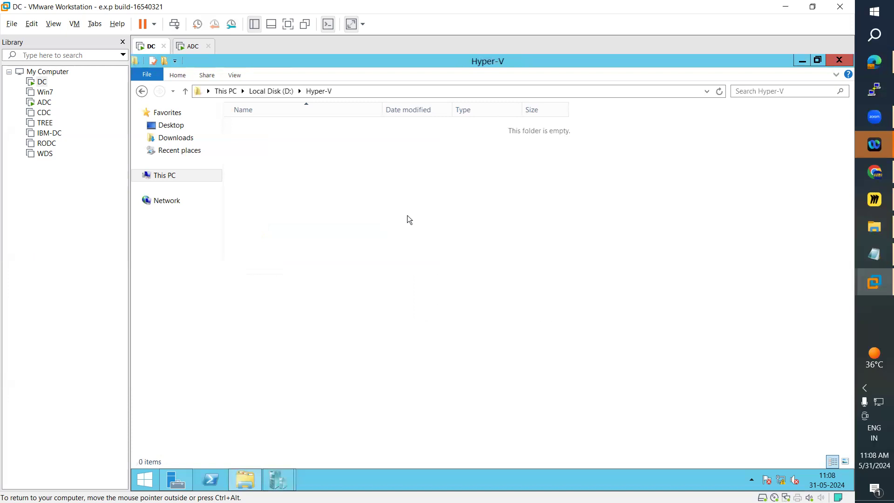
right_click(300, 203)
left_click(443, 321)
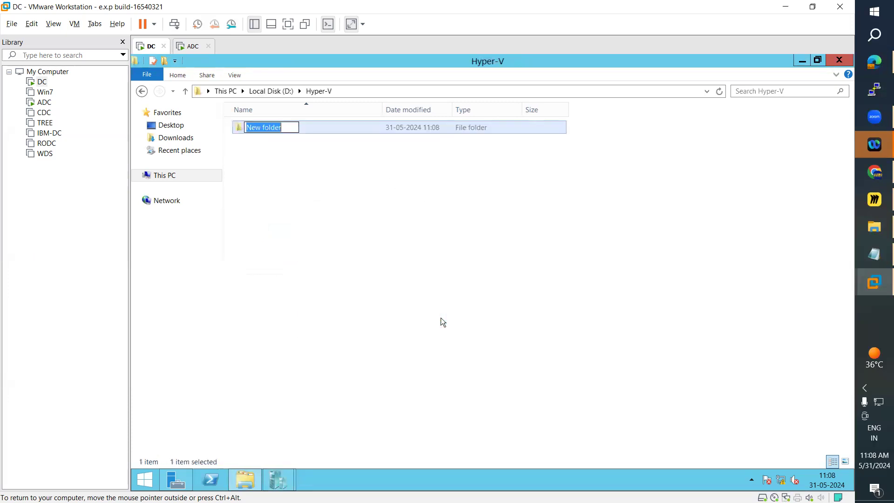
type("Virtual")
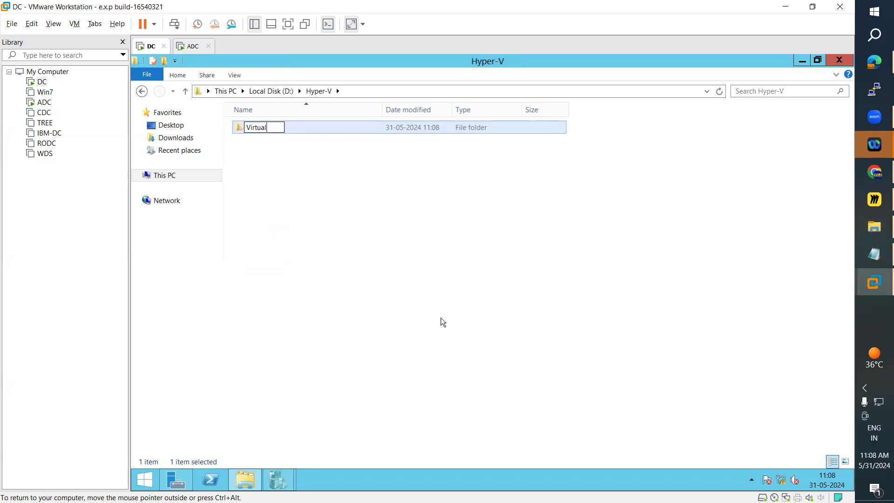
key("Return")
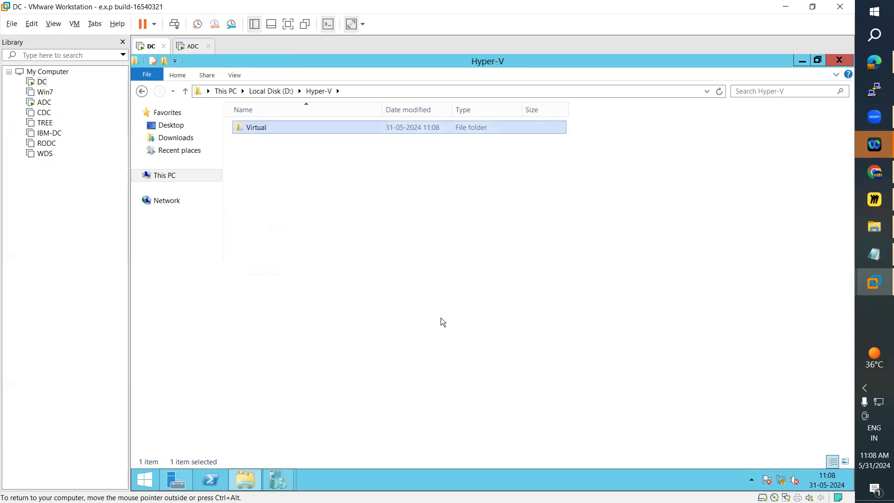
Create a folder named Hard Disk inside the Virtual folder, open it and select its full path.
key("Return")
right_click(323, 210)
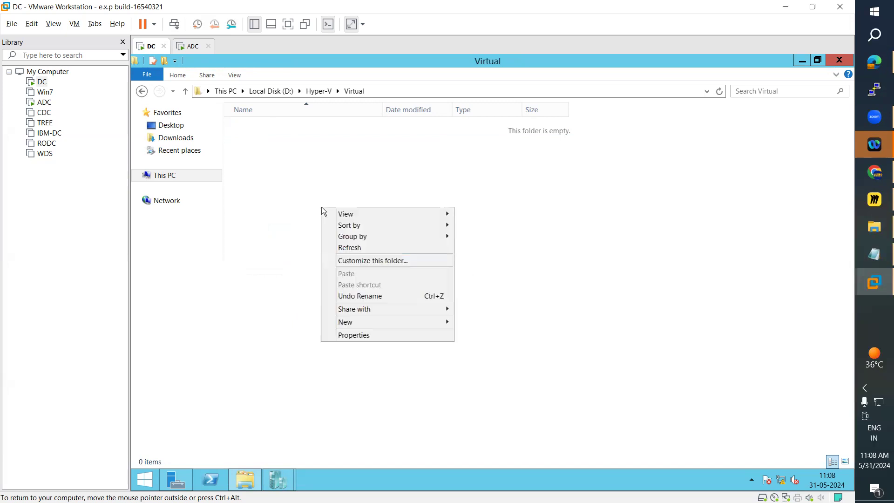
mouse_move(388, 321)
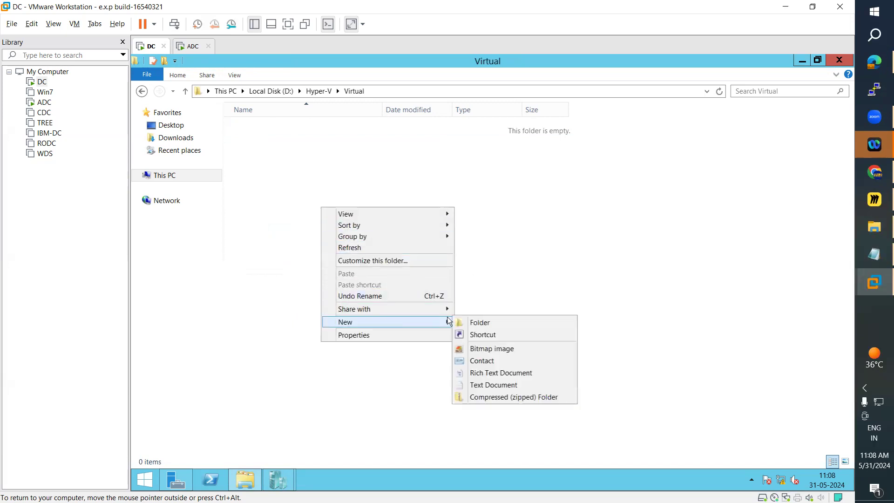
left_click(476, 322)
type("Har")
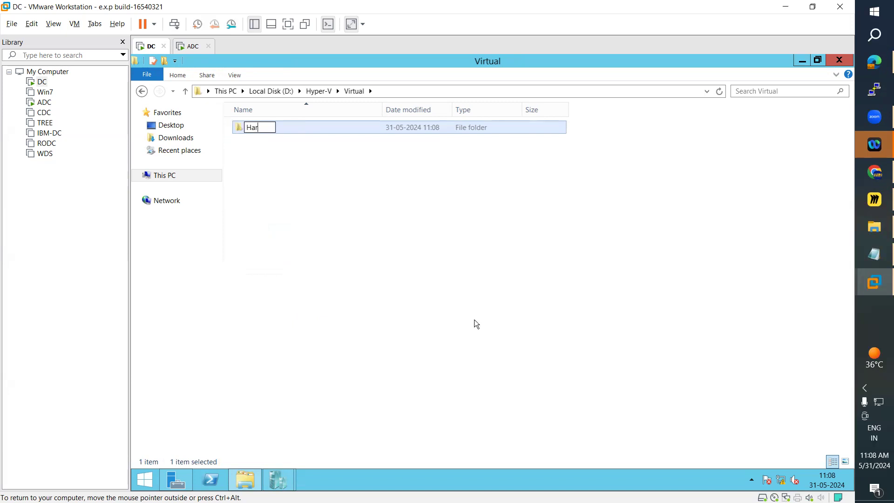
type("d Disk")
key("Return")
key("Return")
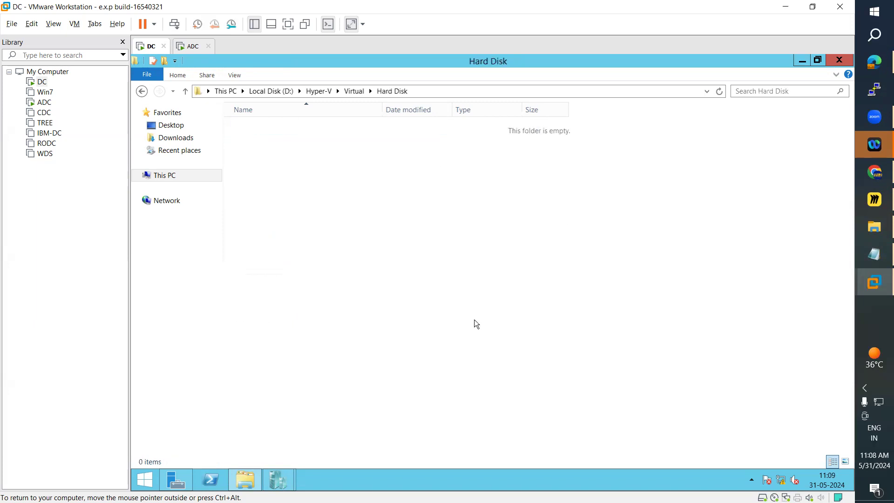
left_click(423, 90)
key("ctrl+c")
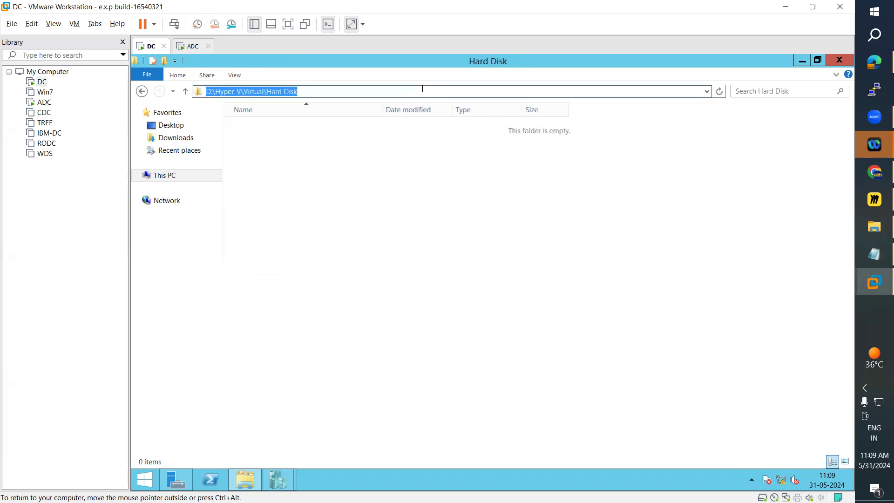
Set the parent disk location to D:\Hyper-V\Virtual\Hard Disk\win2012.vhdx, try to create the differencing disk and view the error details.
left_click(802, 61)
left_click(532, 395)
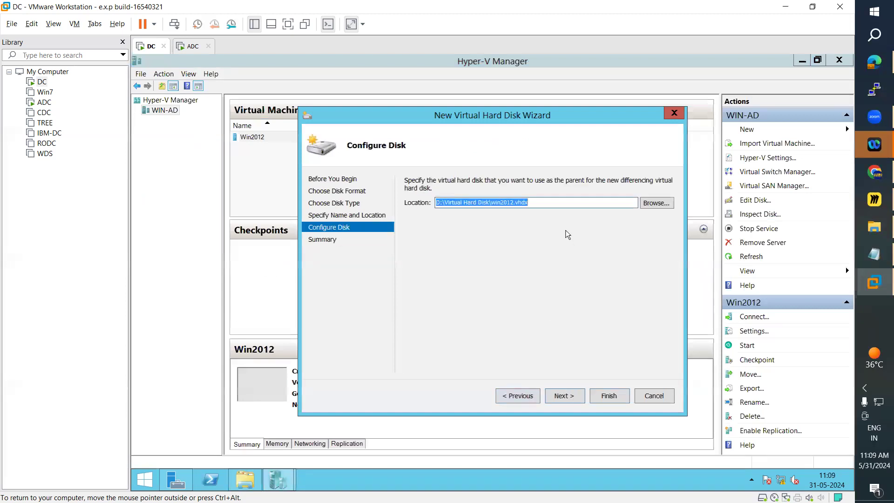
key("ctrl+v")
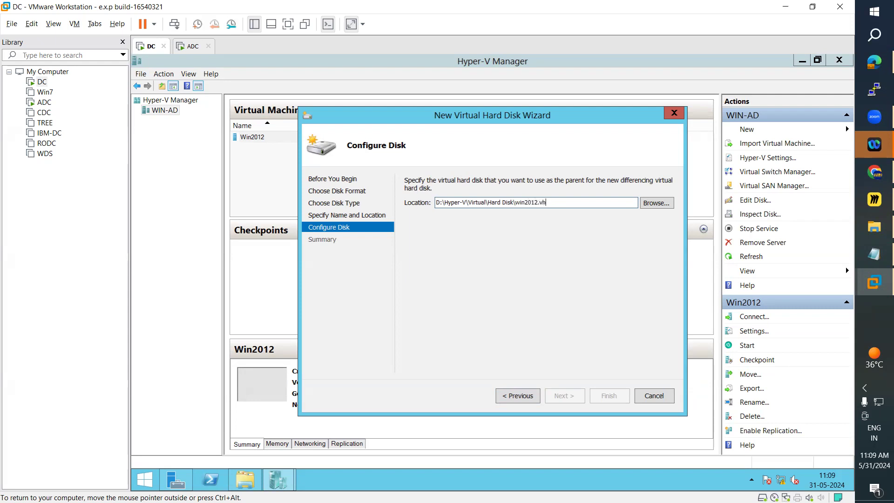
type("x")
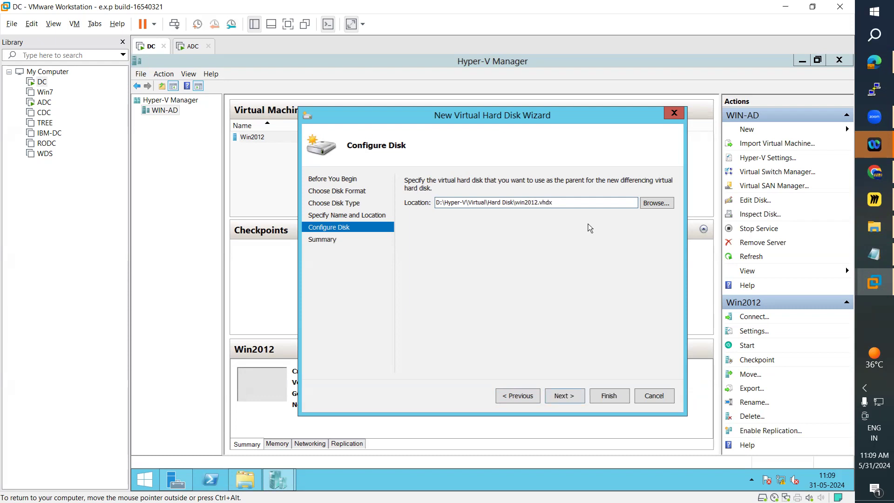
left_click(570, 397)
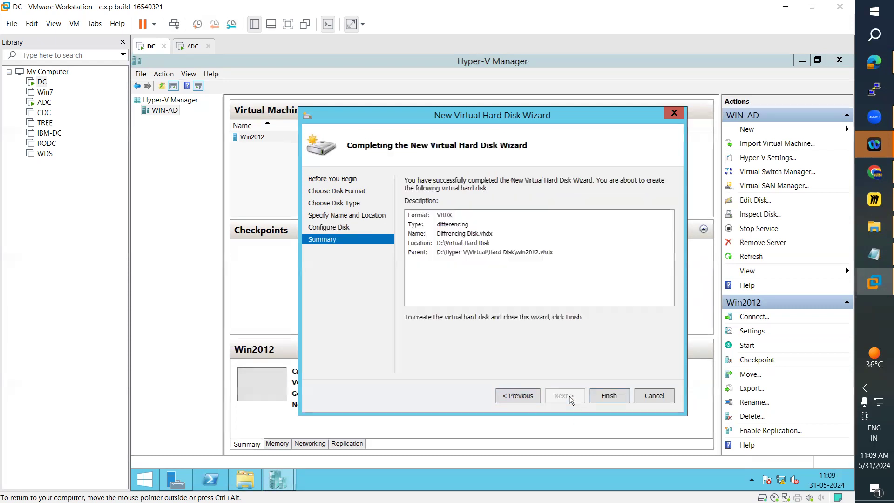
left_click(608, 396)
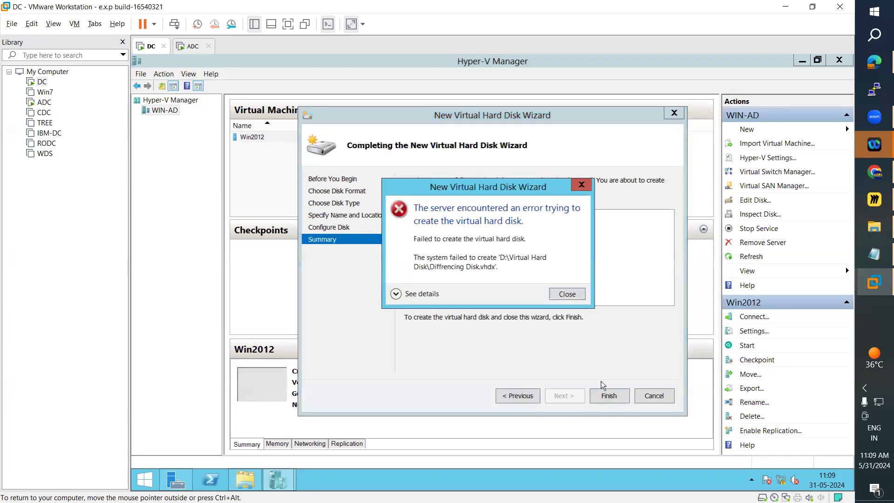
left_click(398, 298)
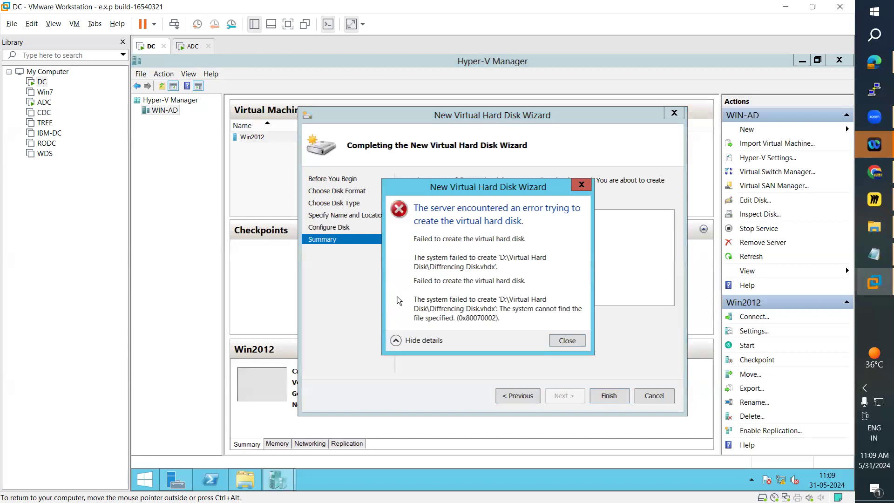
left_click(562, 344)
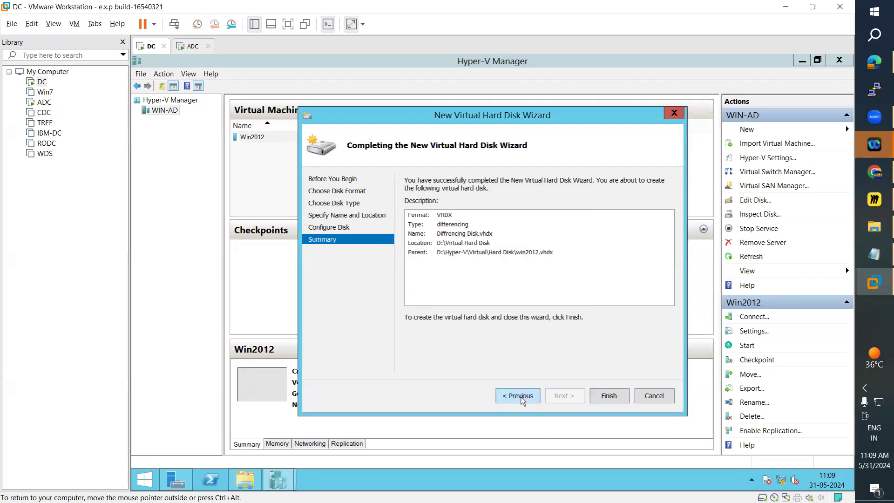
Go back through the virtual hard disk wizard to its first page and close the wizard.
left_click(520, 396)
left_click(520, 396)
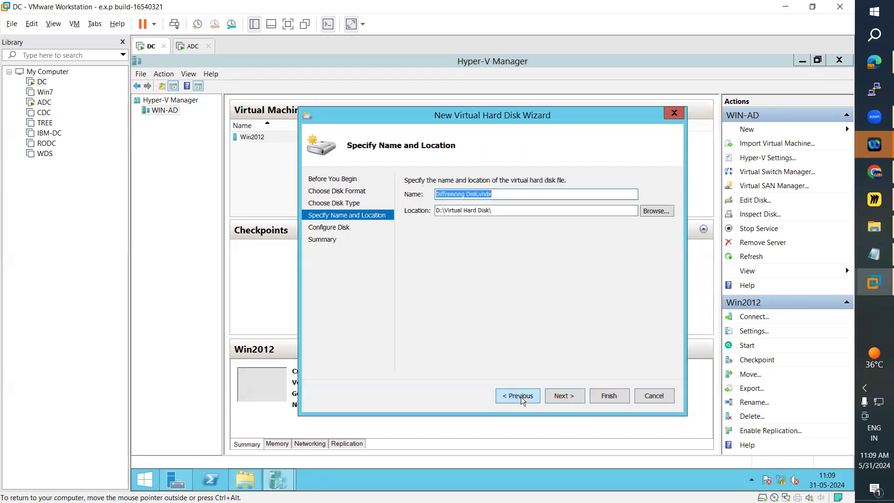
left_click(520, 396)
left_click(520, 395)
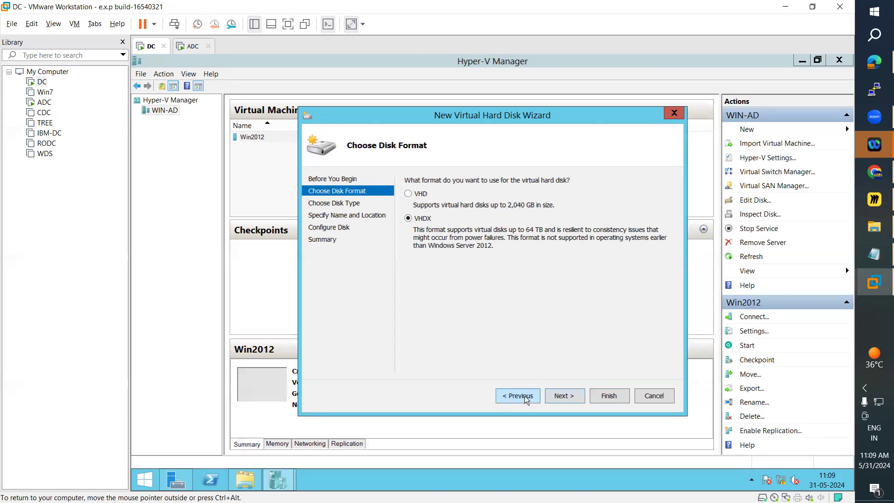
left_click(526, 399)
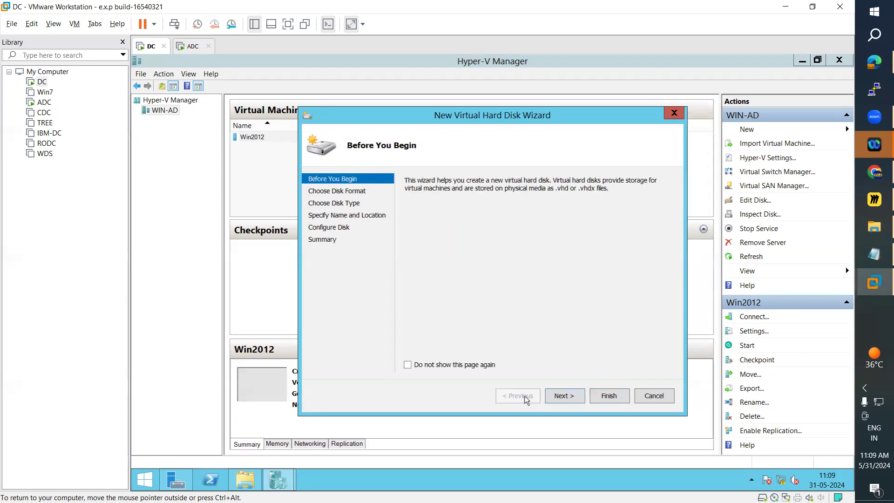
left_click(590, 395)
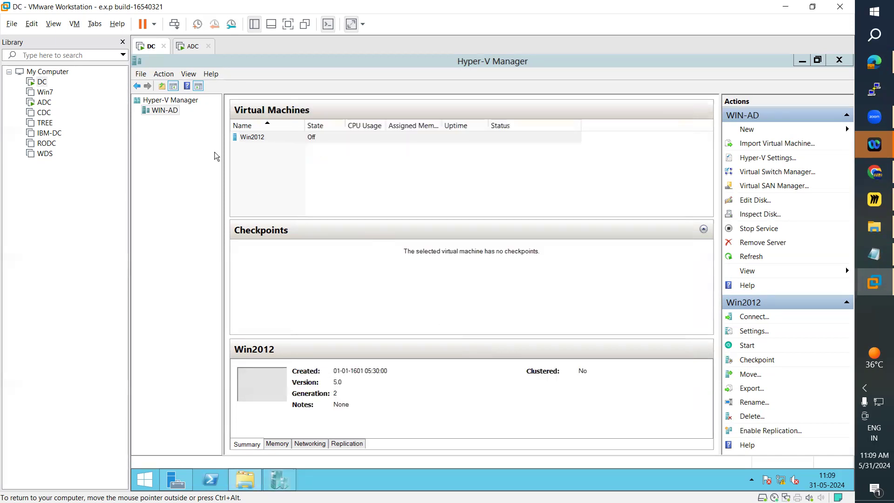
Start a new VHDX virtual hard disk on WIN-AD with the Differencing type, keeping the default name and location.
right_click(155, 111)
mouse_move(186, 113)
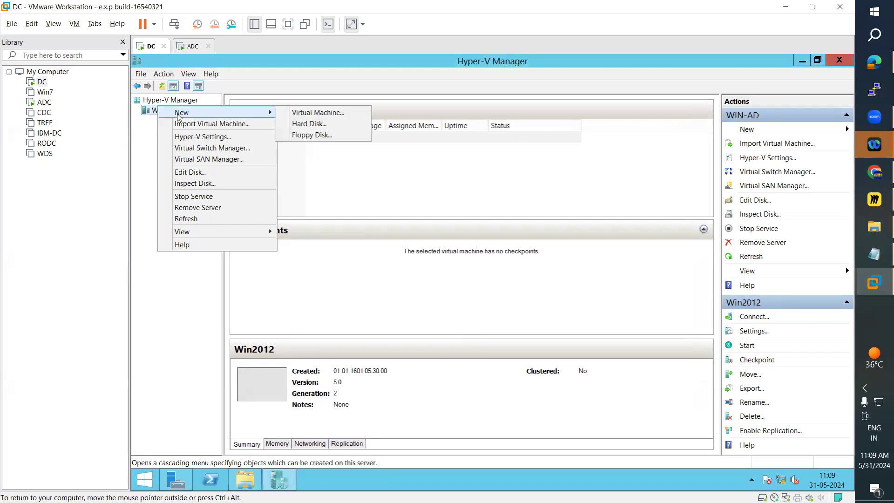
left_click(309, 124)
left_click(565, 395)
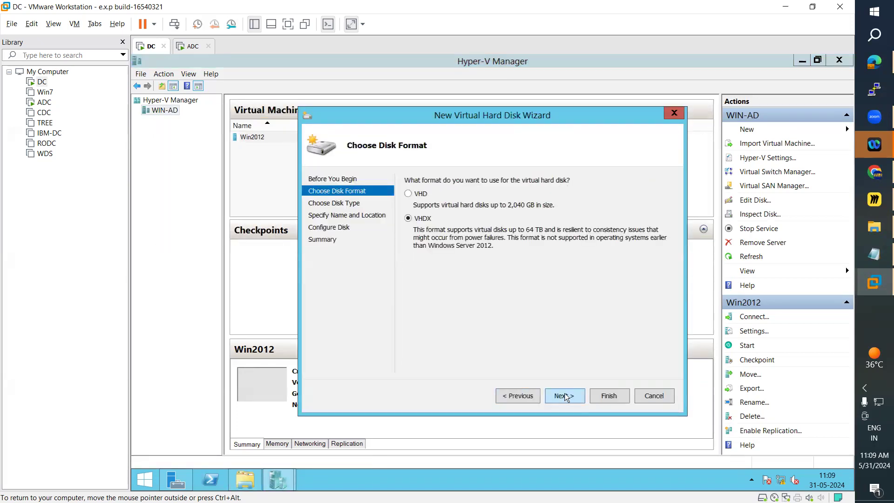
left_click(561, 395)
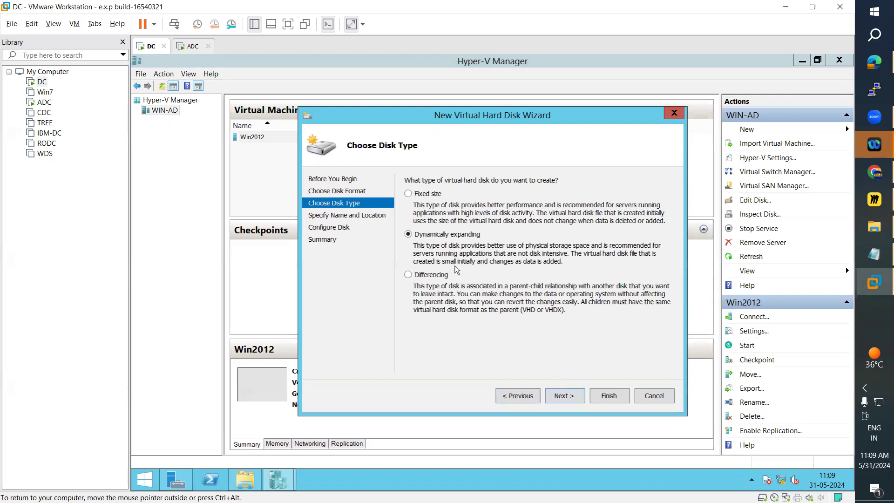
left_click(428, 275)
left_click(562, 396)
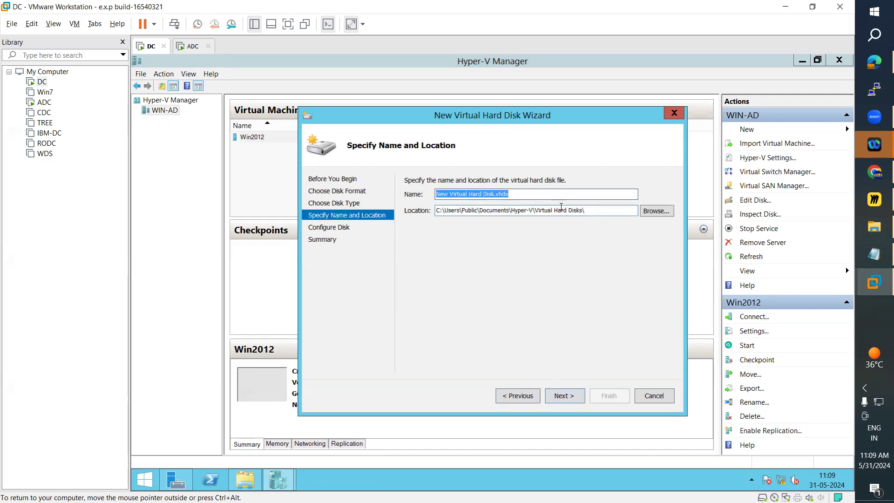
left_click(569, 397)
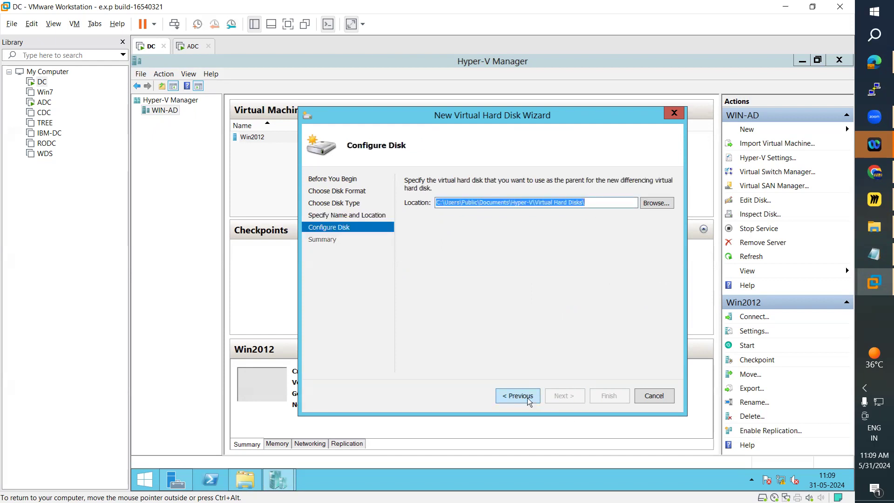
Set the parent disk to C:\Users\Public\Documents\Hyper-V\Virtual Hard Disks\win2012.vhdx and try to create the differencing disk.
left_click(593, 201)
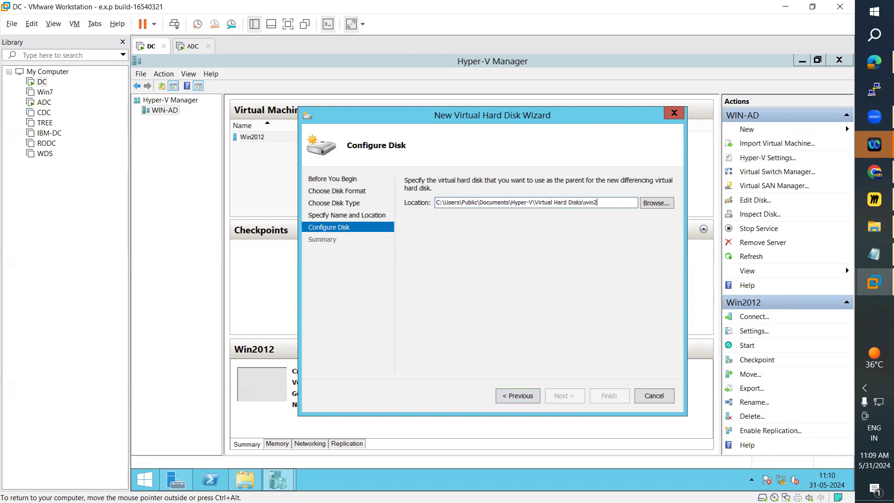
type("win2012.vhdx")
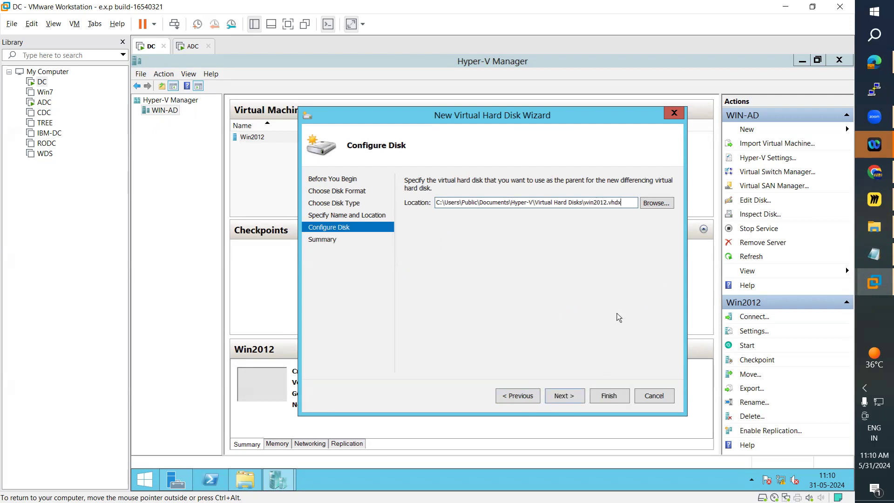
left_click(568, 396)
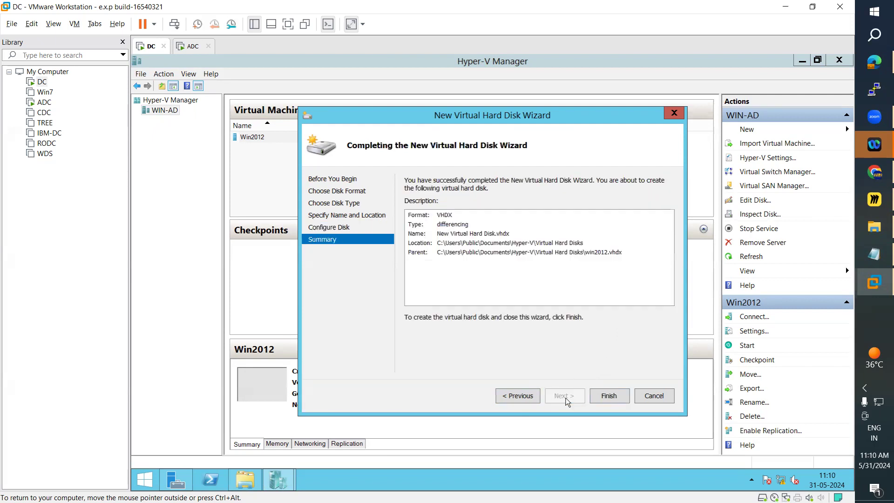
left_click(615, 397)
left_click(571, 300)
Go back to the disk type page, choose Fixed size and cancel the wizard.
left_click(518, 396)
left_click(517, 396)
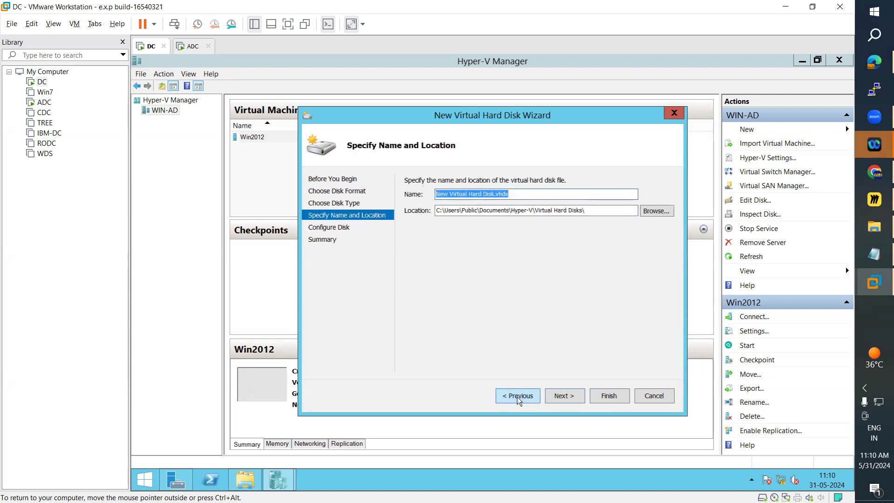
left_click(518, 396)
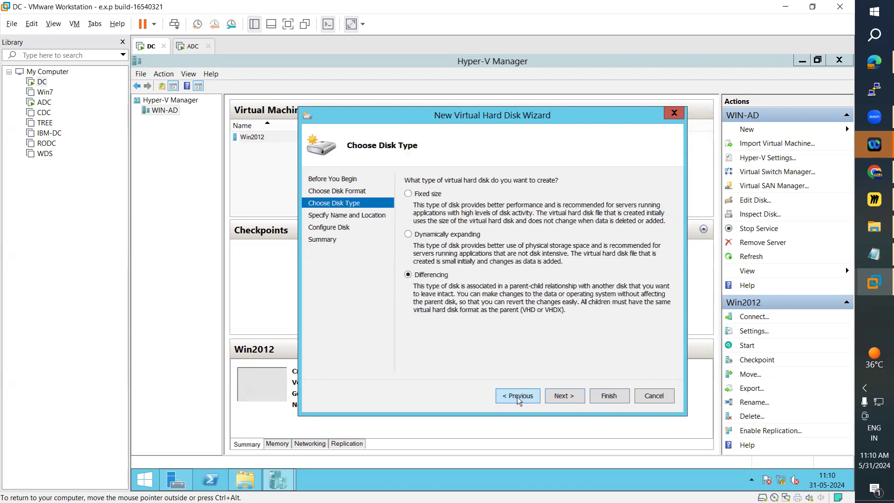
left_click(420, 194)
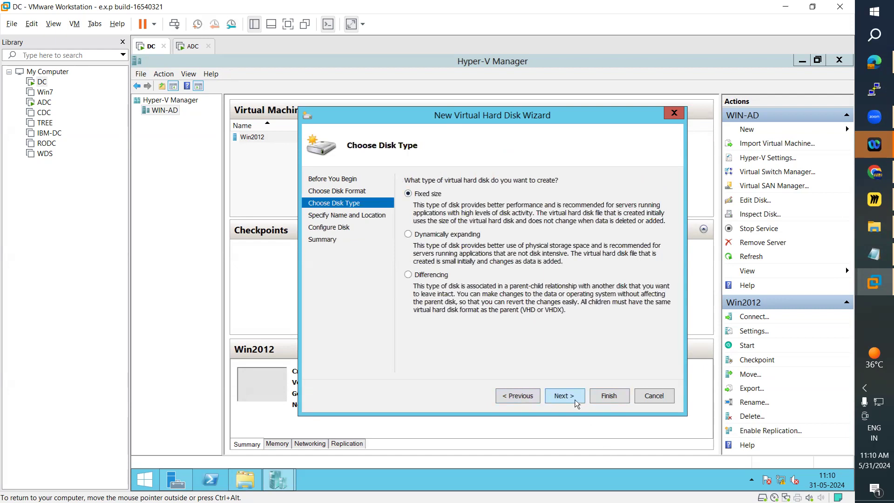
left_click(653, 396)
Start another new hard disk on WIN-AD, keeping the VHDX format and choosing the Differencing type.
right_click(164, 110)
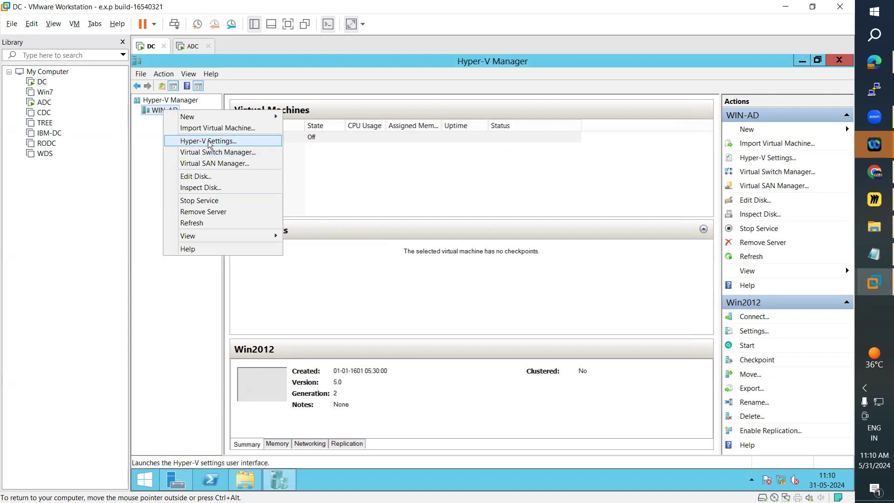
mouse_move(208, 119)
left_click(308, 127)
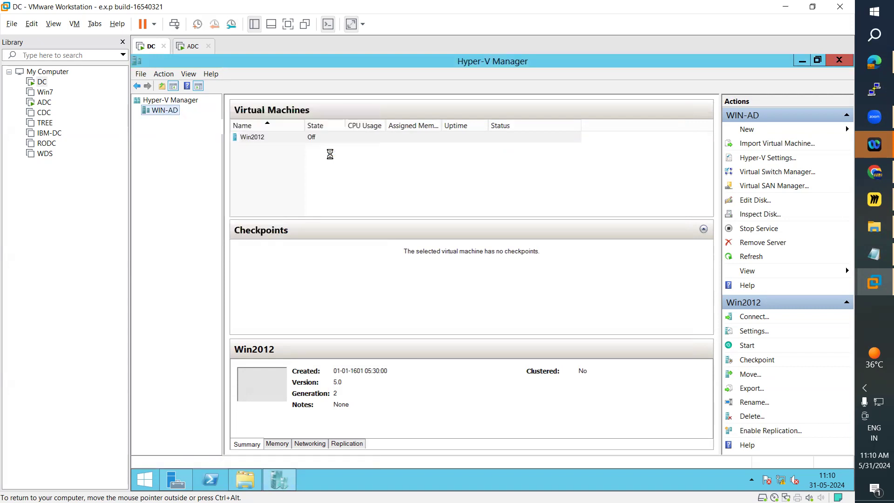
left_click(571, 403)
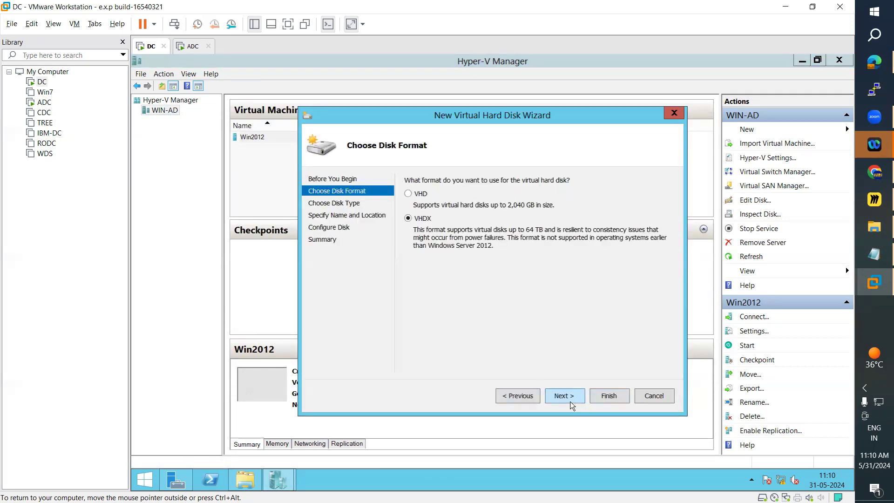
left_click(564, 396)
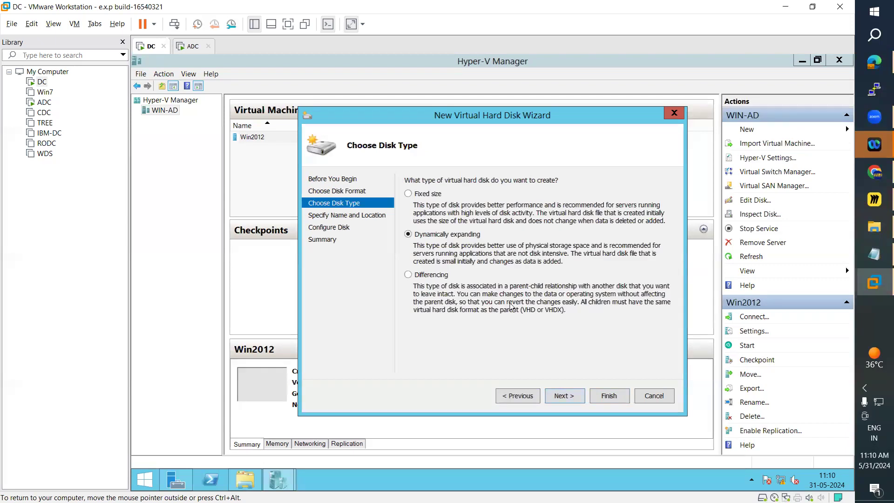
left_click(441, 276)
left_click(576, 396)
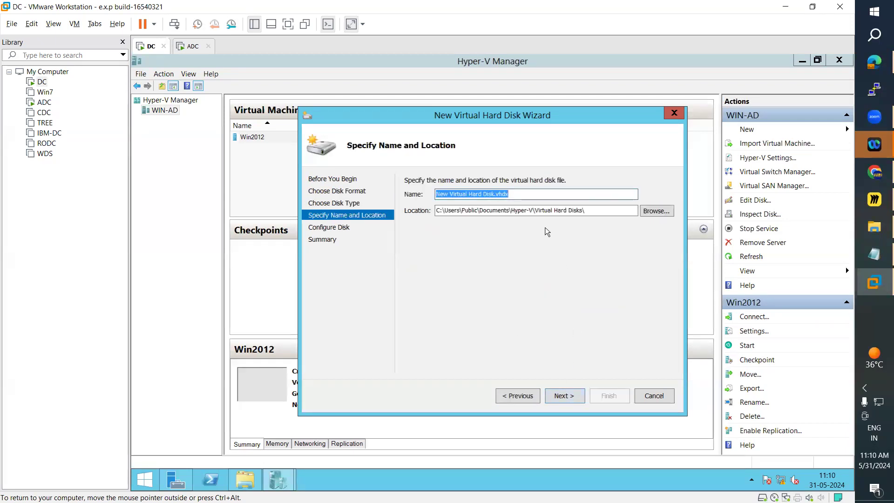
Browse to Local Disk (D:) and set the new disk's location to the Virtual Hard Disk folder.
left_click(654, 211)
left_click(351, 279)
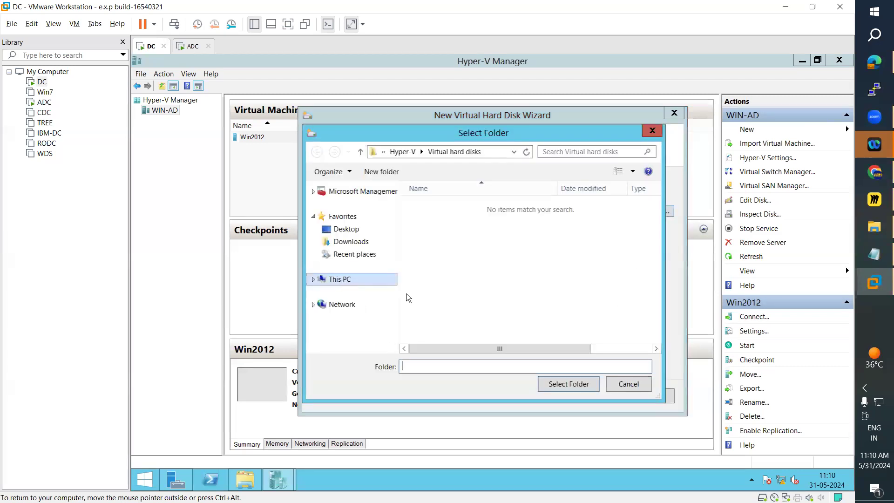
scroll(660, 327, "down", 3)
double_click(512, 301)
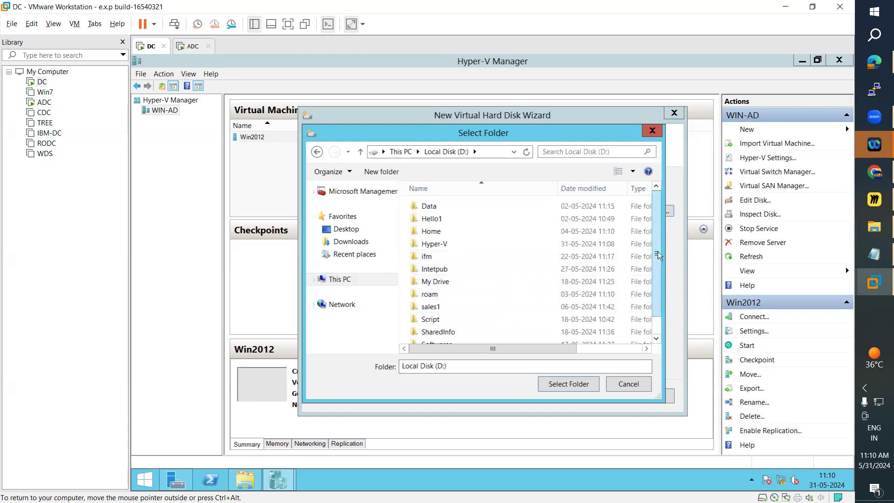
scroll(512, 321, "down", 2)
double_click(447, 339)
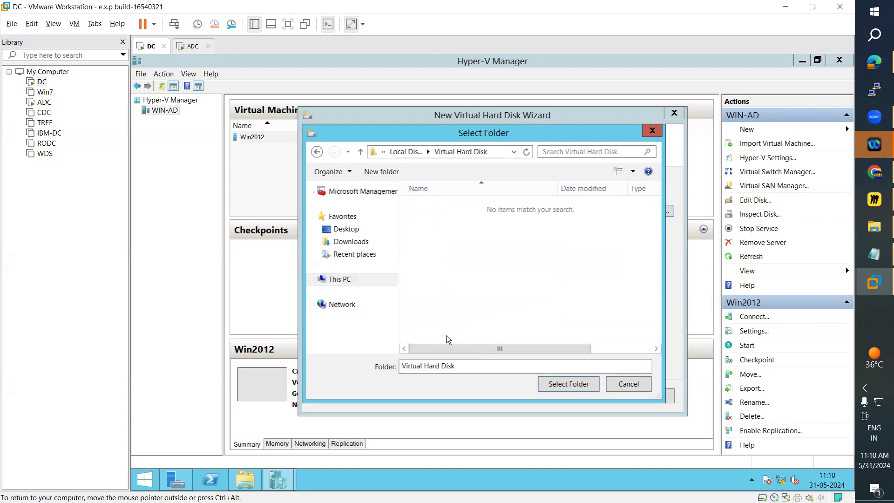
left_click(562, 386)
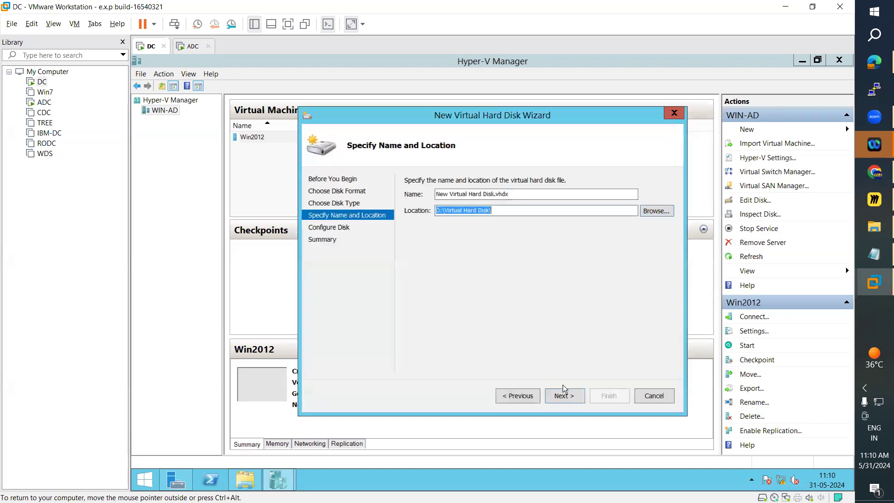
Name the new disk Diffrencing Disk.vhdx and continue to the parent disk configuration.
left_click(467, 193)
left_click_drag(482, 193, 434, 194)
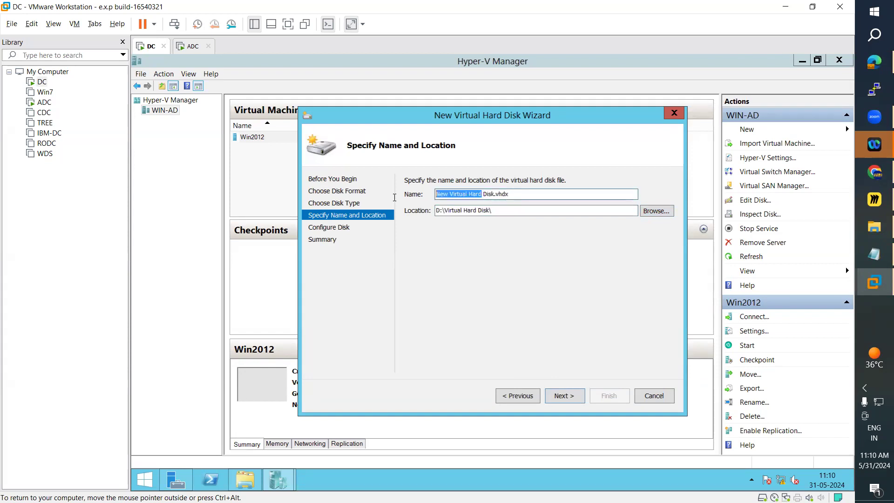
type("Diffre")
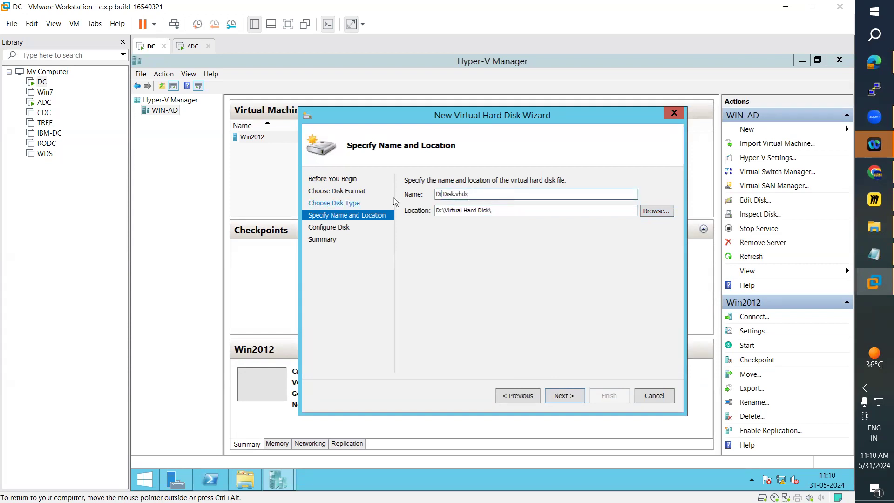
type("ncing")
left_click(564, 395)
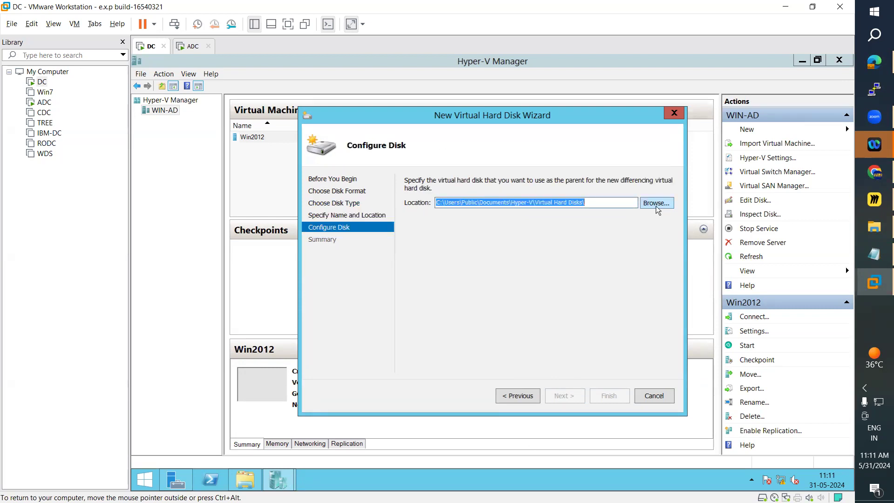
left_click(656, 203)
left_click(572, 366)
left_click(576, 377)
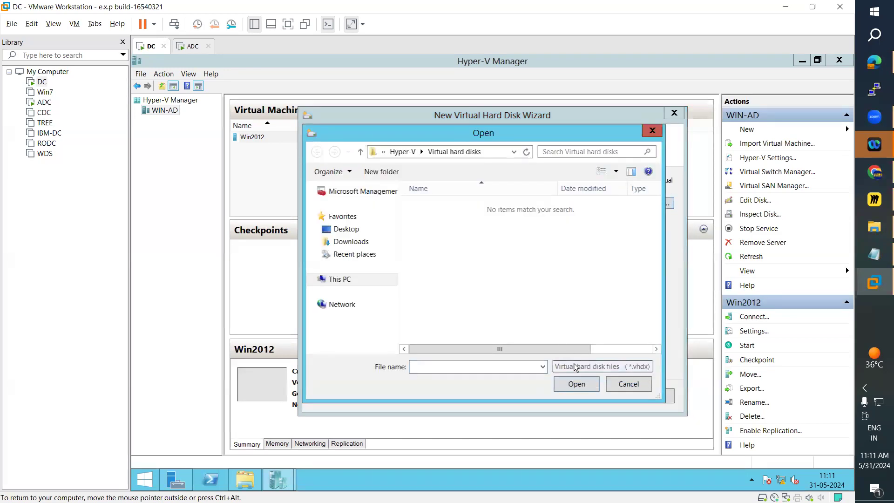
left_click(653, 133)
Set Dynamic Hard Disk.vhdx from the Virtual Hard Disk folder on Local Disk (D:) as the parent and finish creating the differencing disk.
left_click(643, 206)
left_click(342, 282)
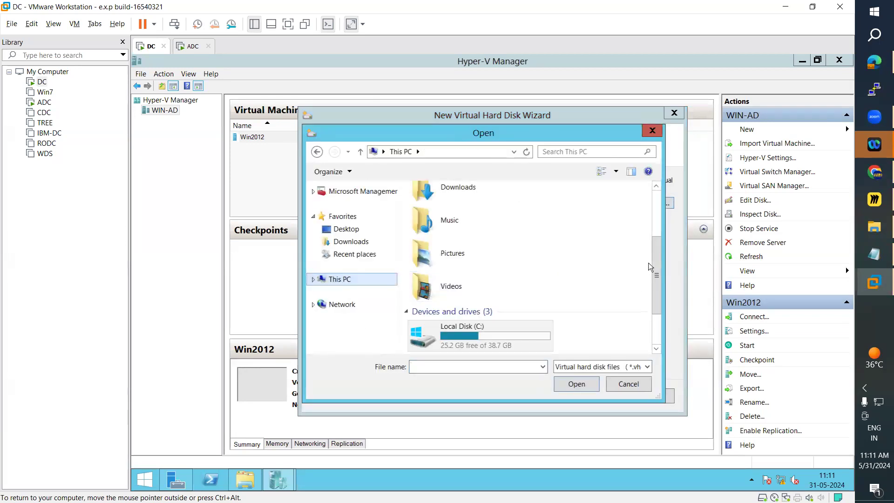
scroll(484, 279, "down", 2)
double_click(484, 307)
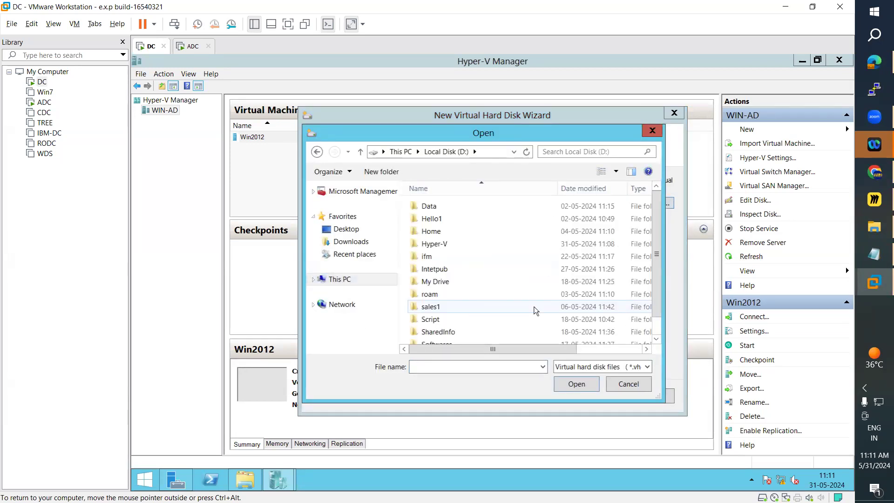
scroll(535, 310, "down", 1)
double_click(449, 338)
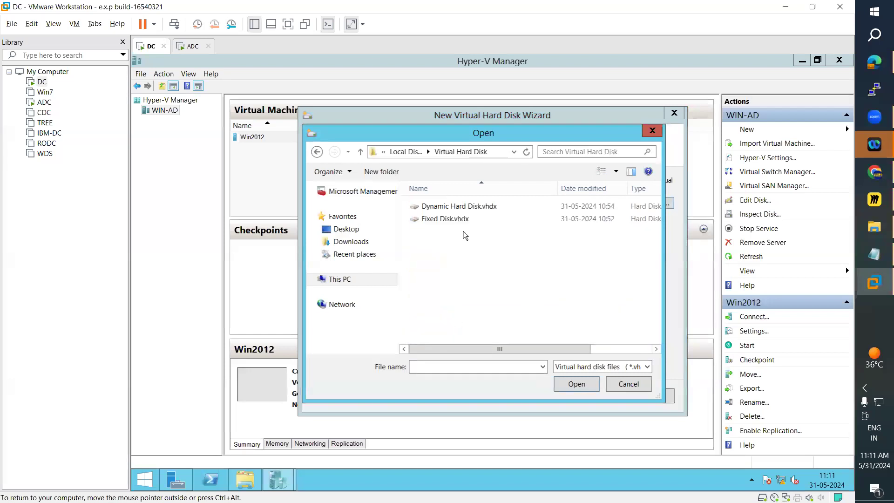
left_click(454, 206)
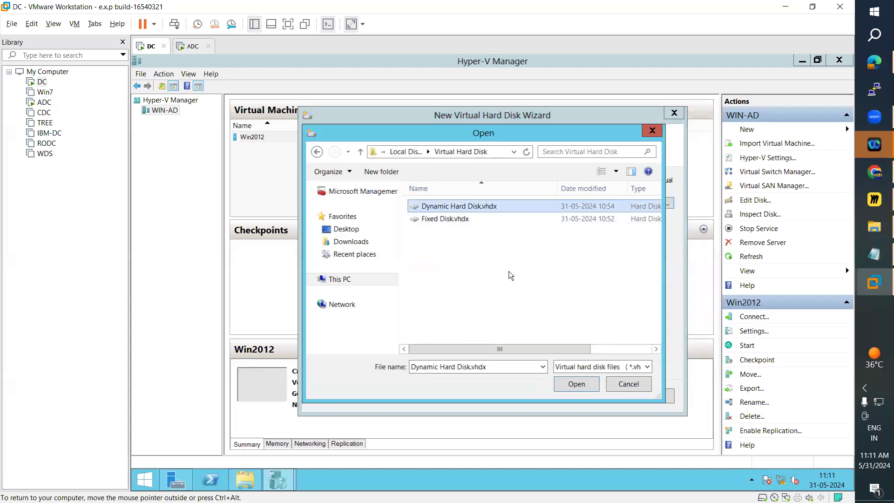
left_click(574, 387)
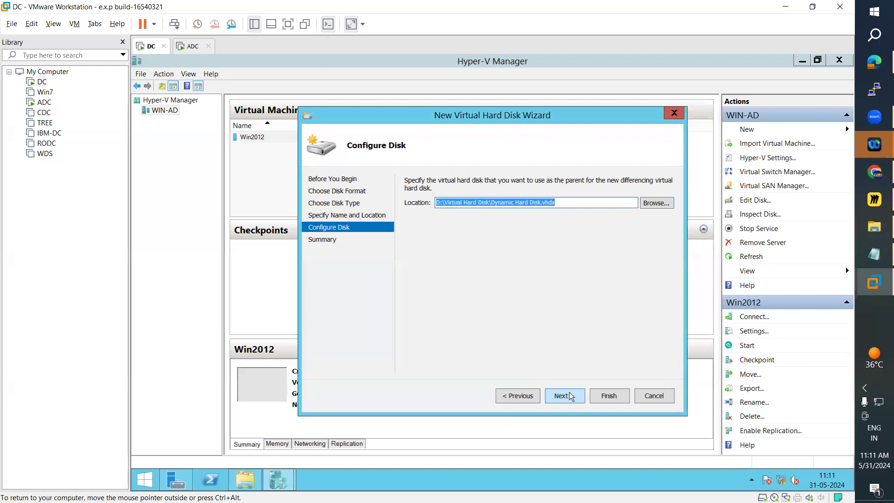
left_click(568, 400)
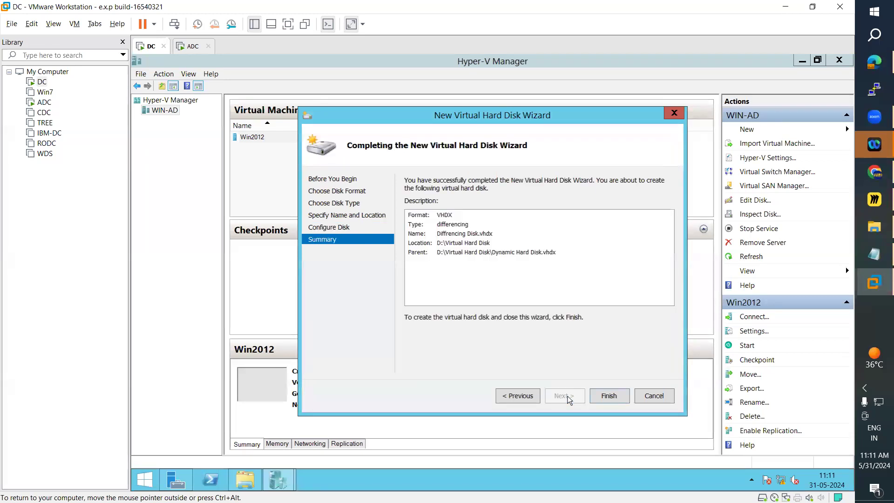
left_click(617, 401)
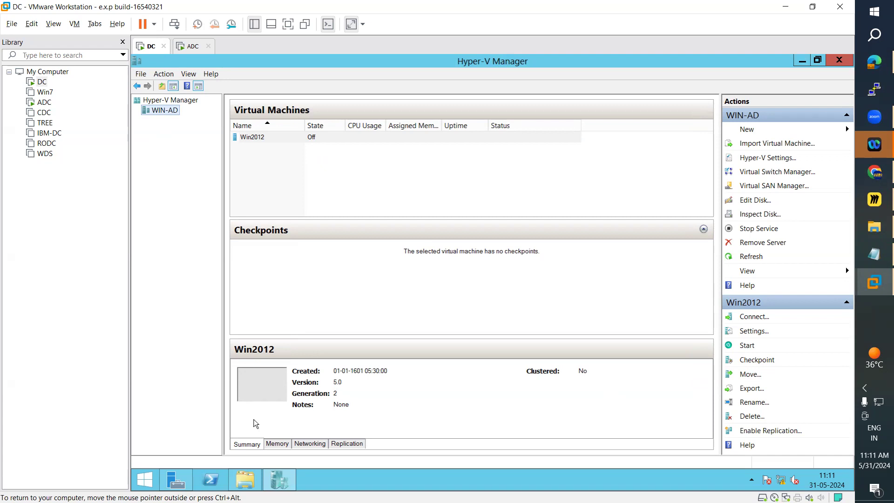
Switch to File Explorer to view the contents of Local Disk (D:), and return to Hyper-V Manager.
left_click(142, 76)
mouse_move(162, 75)
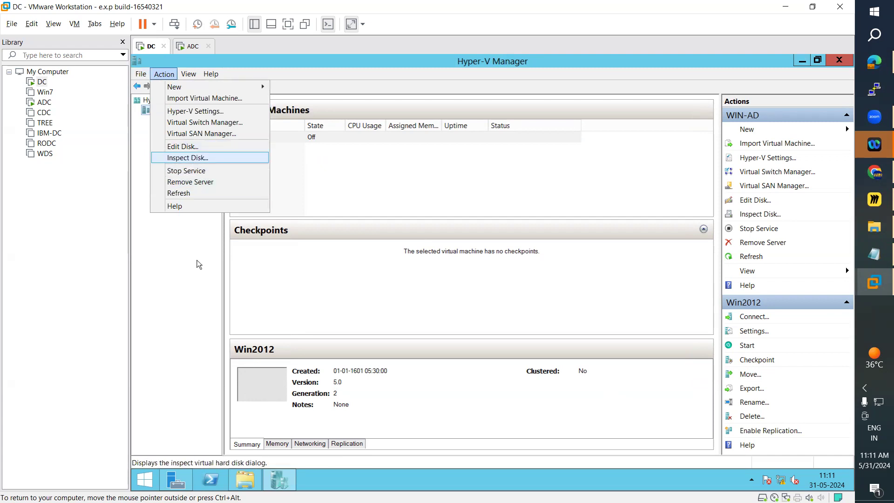
left_click(244, 479)
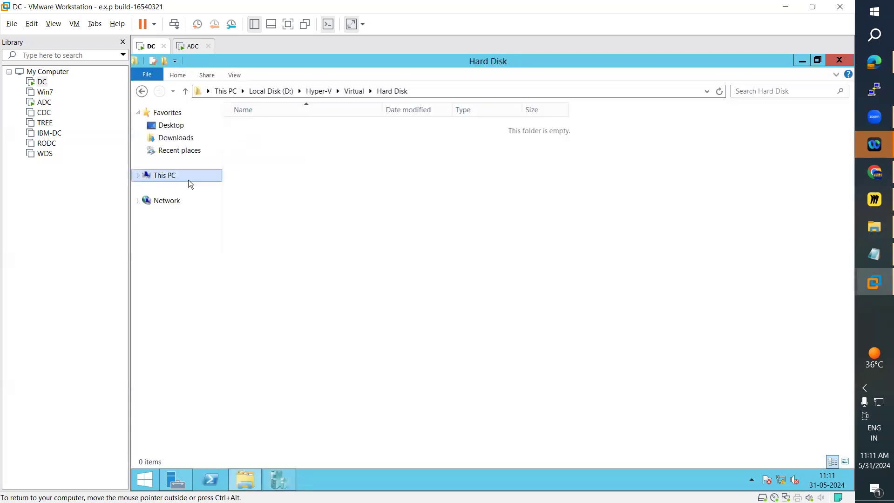
left_click(170, 179)
double_click(477, 214)
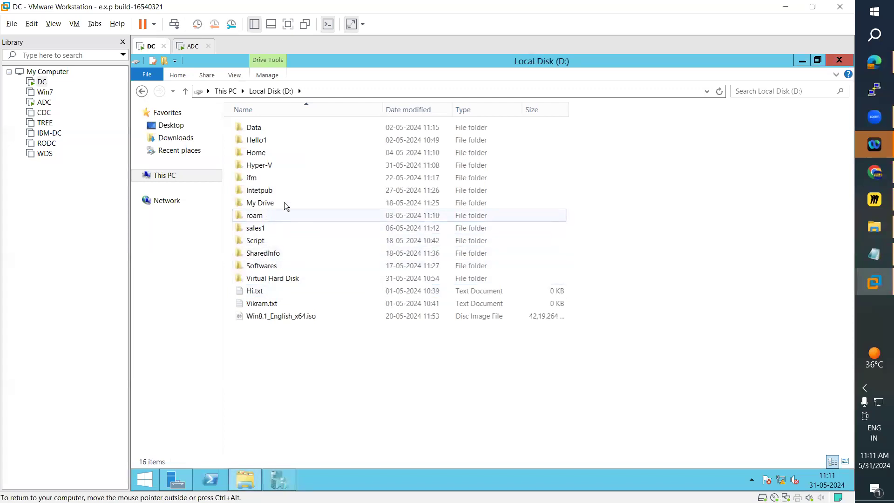
left_click(801, 61)
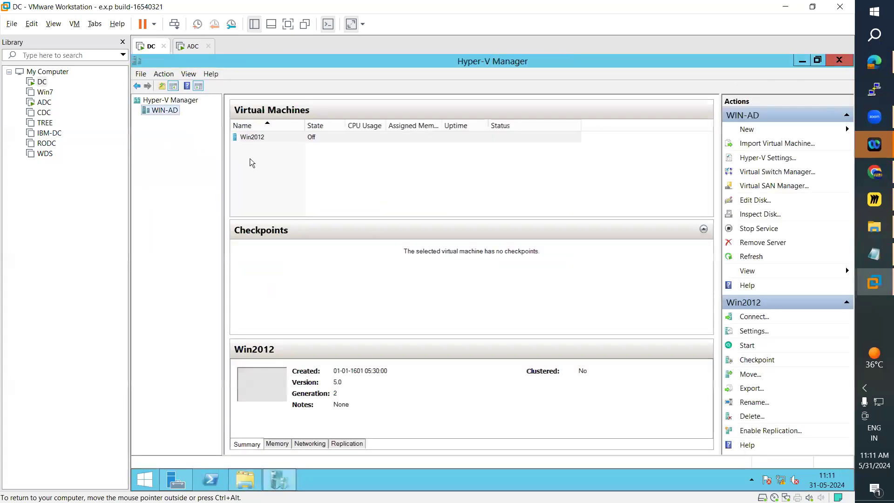
Start Inspect Disk, browse to the Virtual Hard Disk folder on Local Disk (D:), select Diffrencing Disk.vhdx and cancel the selection.
left_click(167, 76)
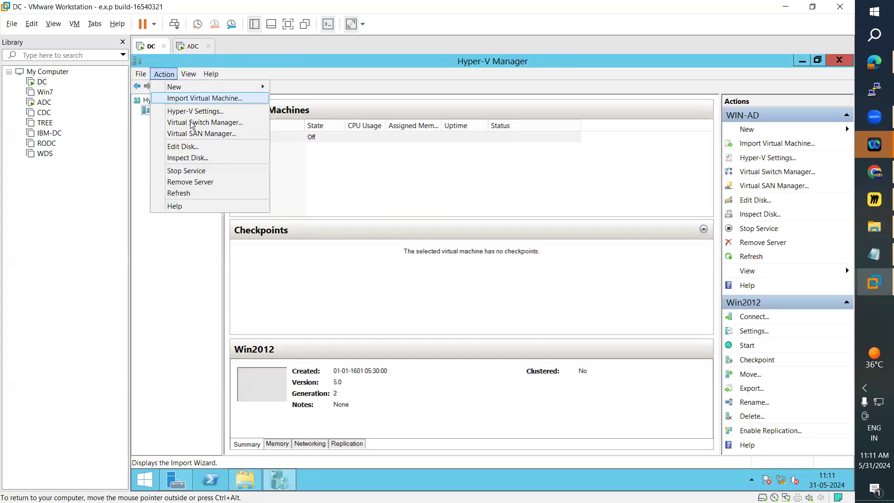
left_click(189, 158)
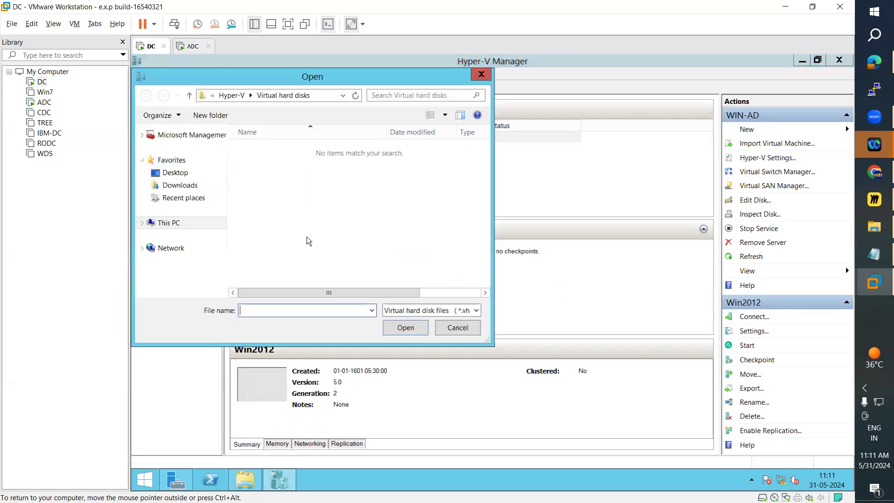
left_click(454, 310)
left_click(415, 314)
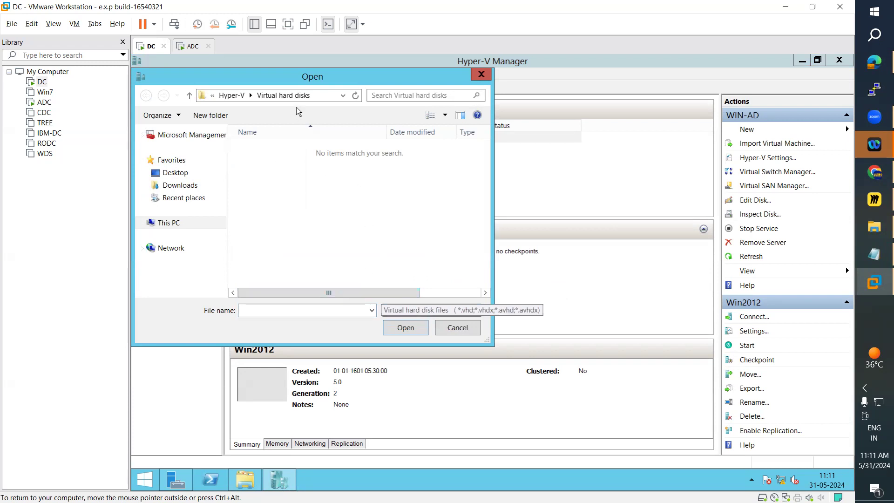
left_click(175, 227)
scroll(486, 219, "down", 2)
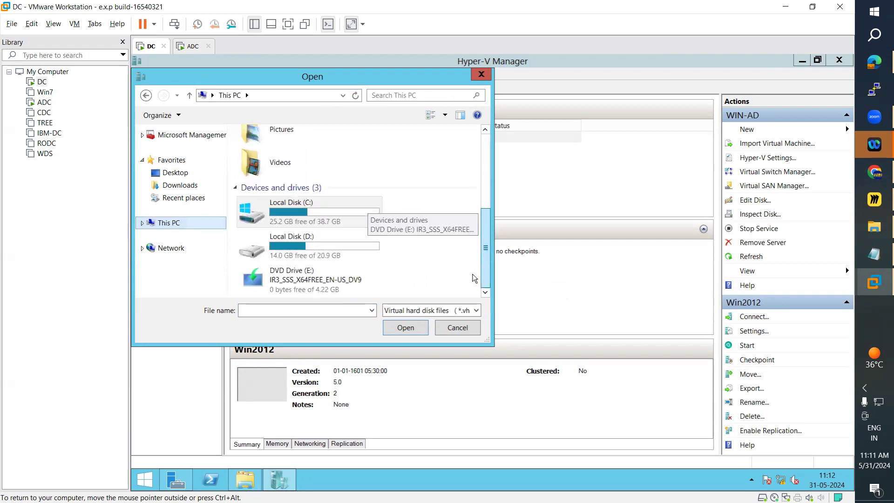
double_click(286, 235)
scroll(298, 268, "down", 1)
double_click(286, 281)
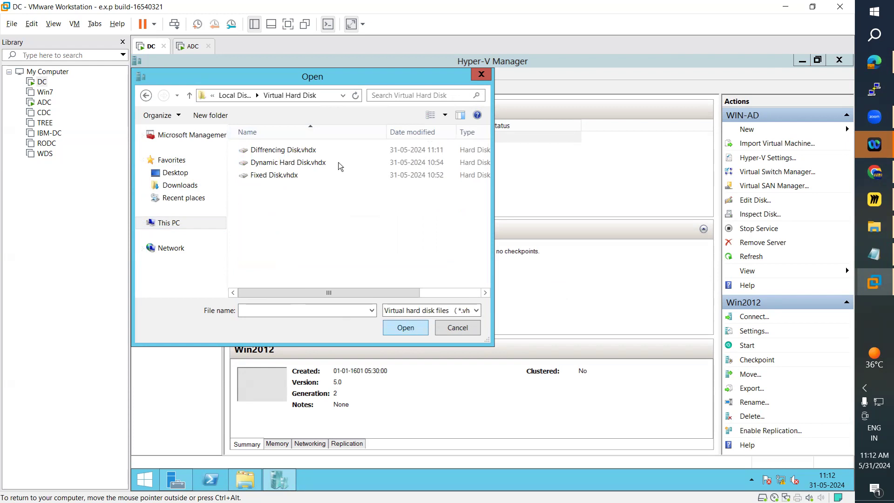
mouse_move(246, 150)
left_mouse_down()
mouse_move(228, 167)
mouse_move(257, 163)
left_mouse_up()
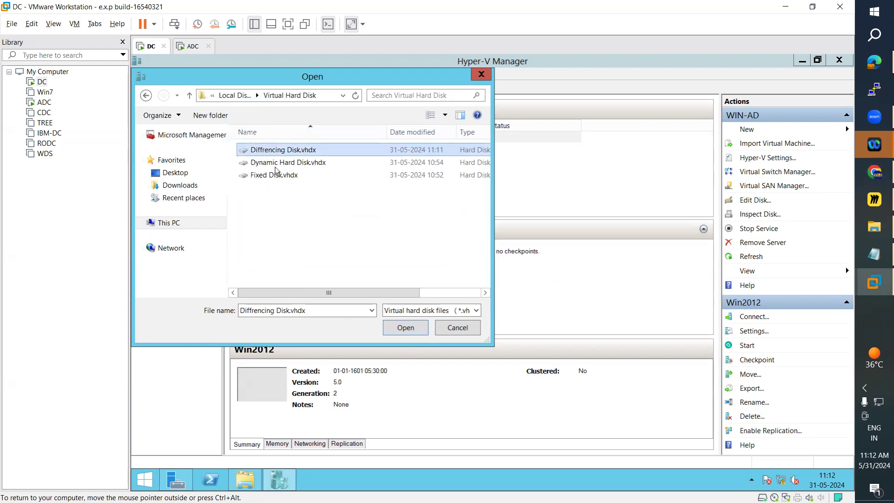
left_click(483, 80)
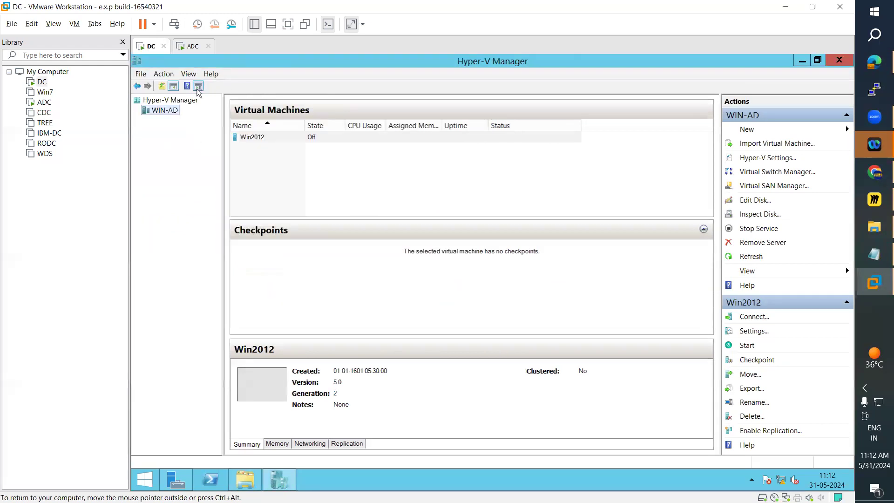
left_click(164, 73)
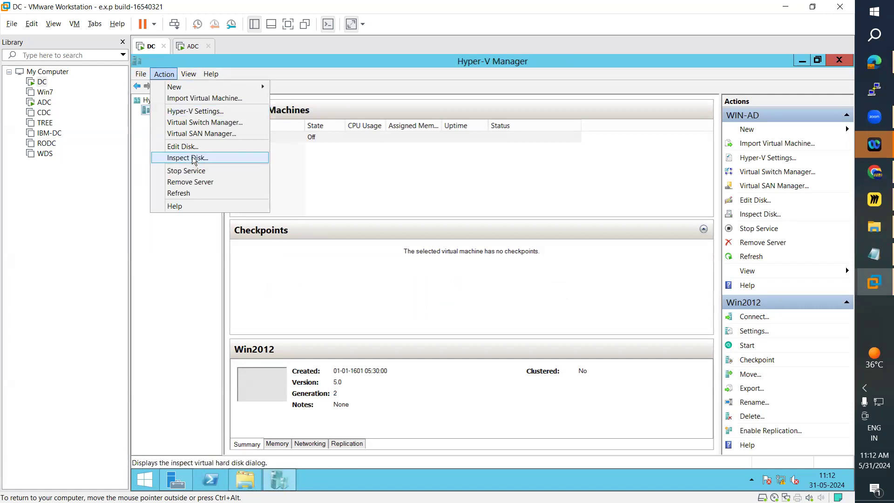
left_click(194, 158)
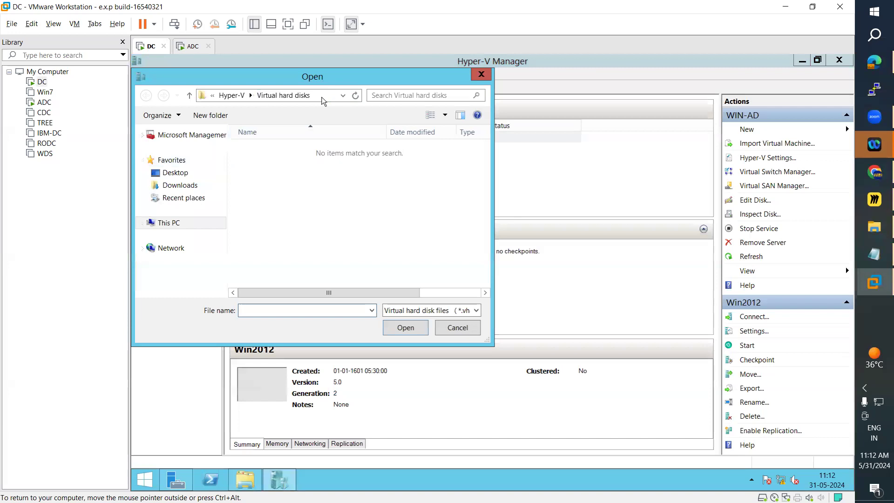
left_click(323, 96)
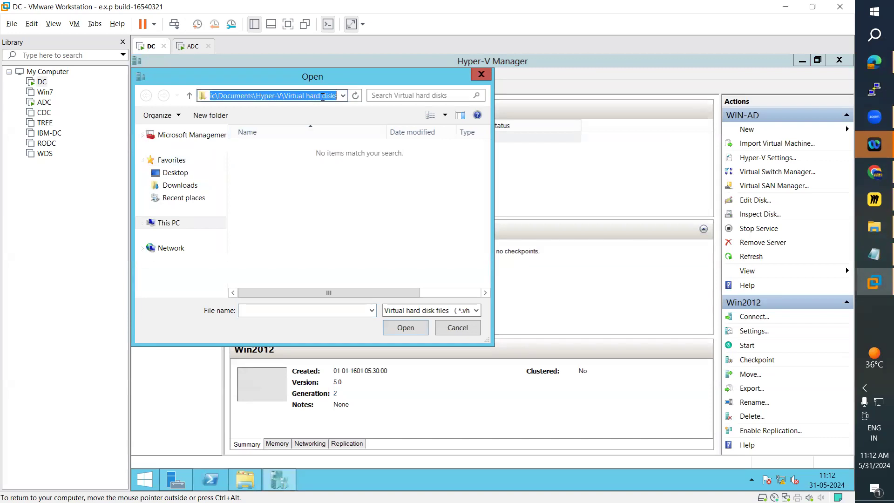
left_click(253, 120)
left_click(481, 75)
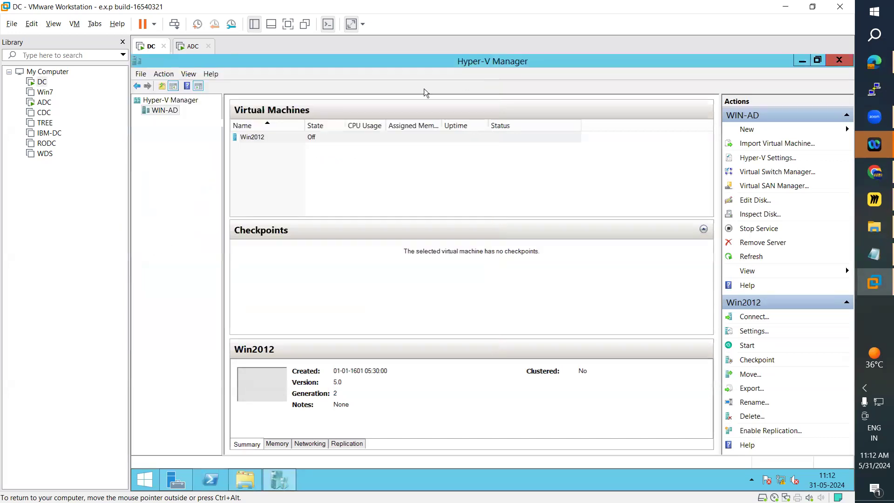
Switch to File Explorer, examine the disk files in the Virtual Hard Disk folder on Local Disk (D:), and close the window.
left_click(245, 479)
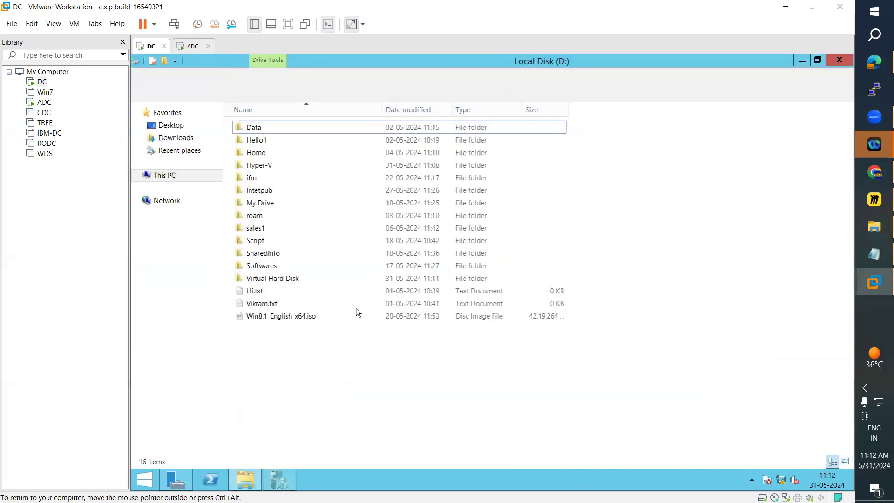
double_click(279, 277)
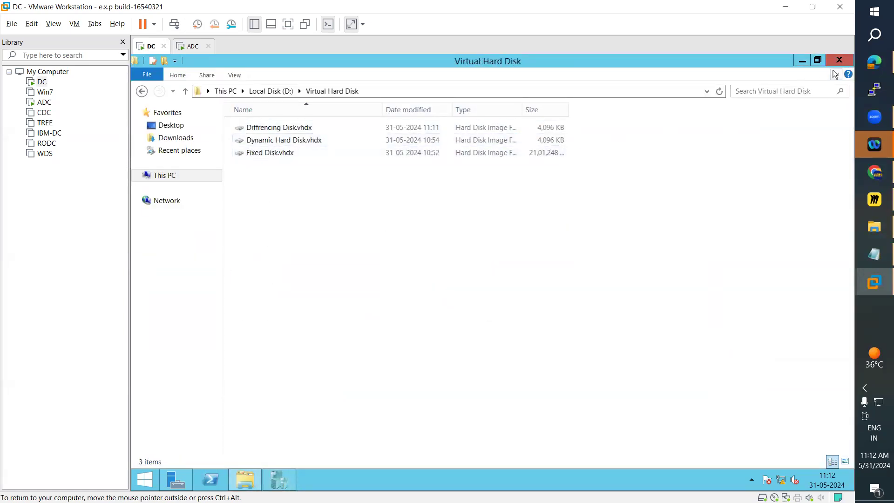
left_click(839, 60)
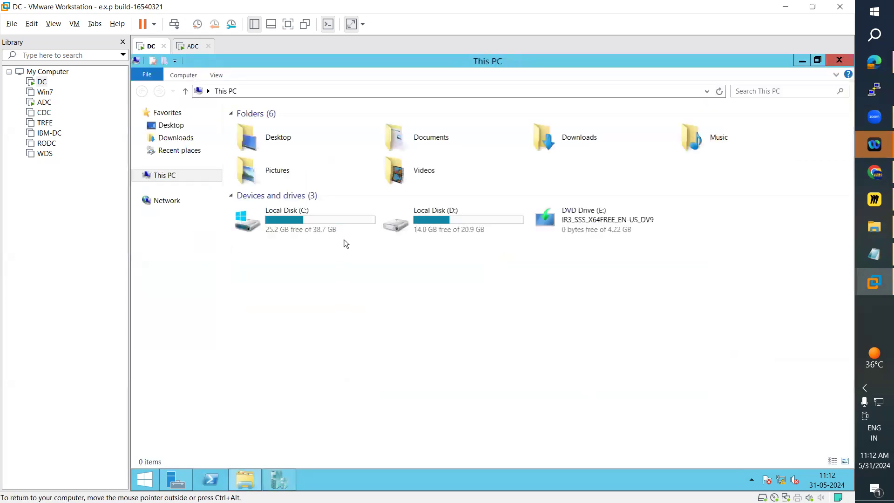
Reopen the Virtual Hard Disk folder on Local Disk (D:) and examine the properties of Diffrencing Disk.vhdx.
double_click(446, 222)
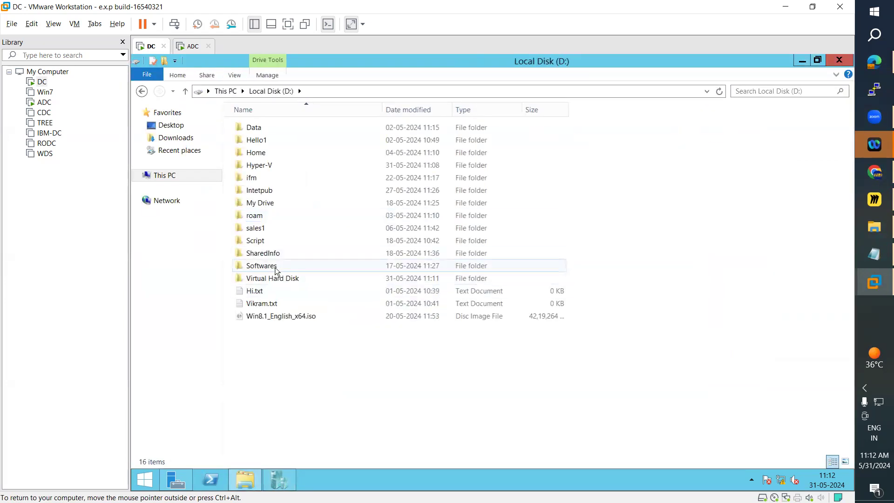
double_click(273, 277)
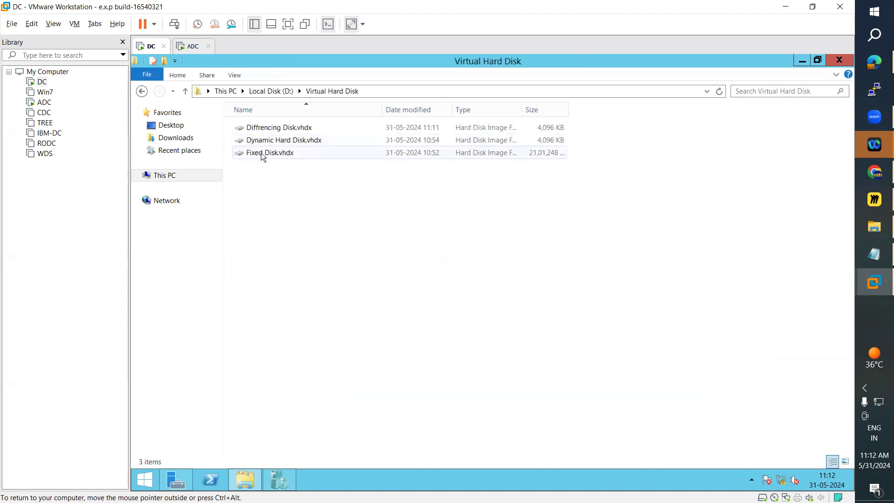
right_click(260, 129)
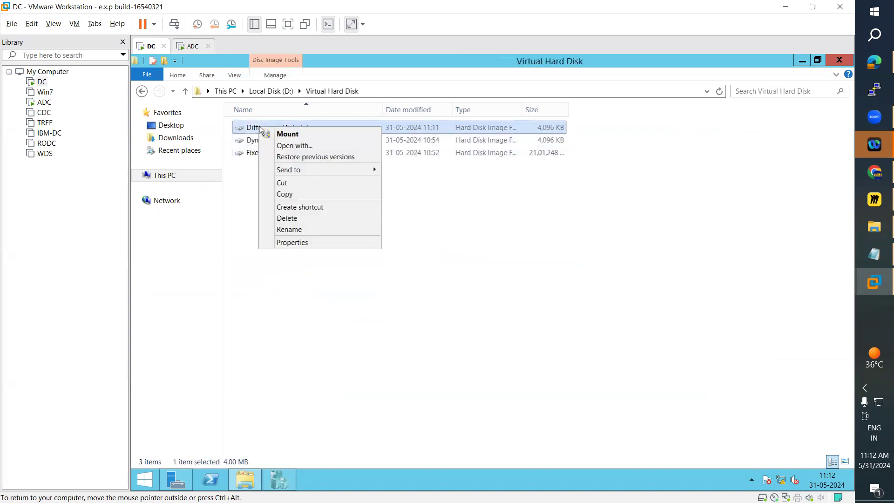
left_click(293, 242)
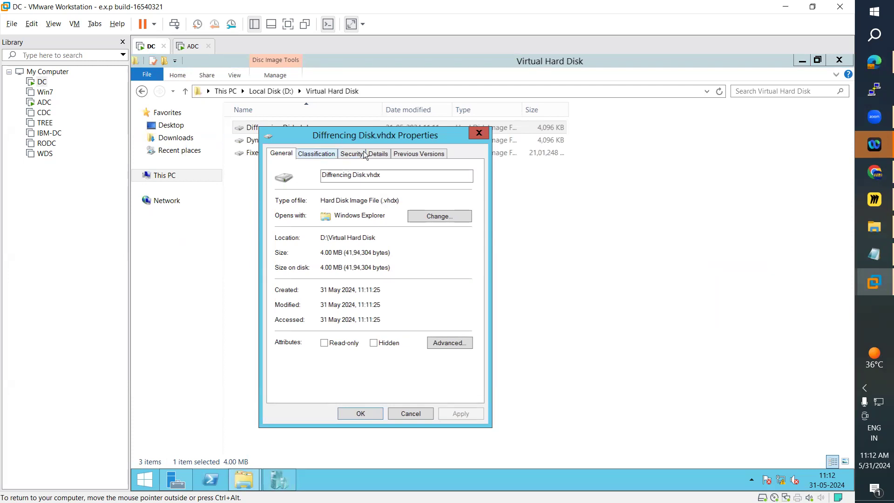
left_click(484, 135)
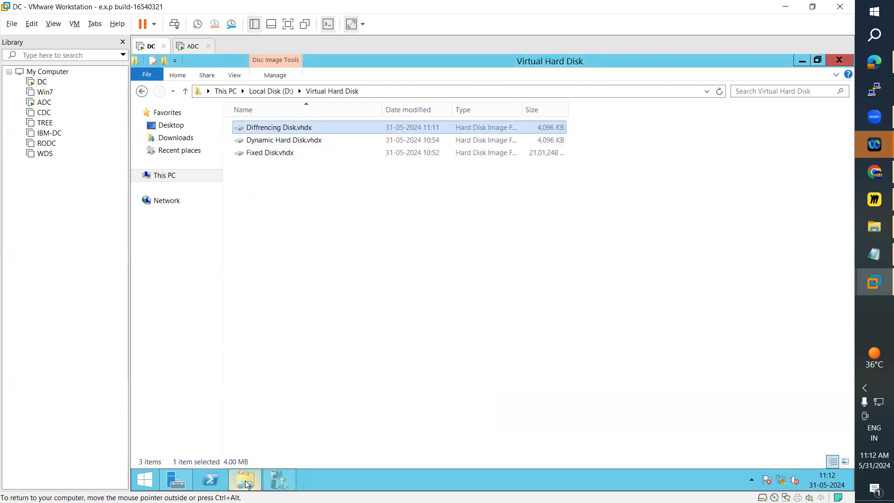
Return to Hyper-V Manager and open the Virtual Switch Manager for WIN-AD.
mouse_move(247, 485)
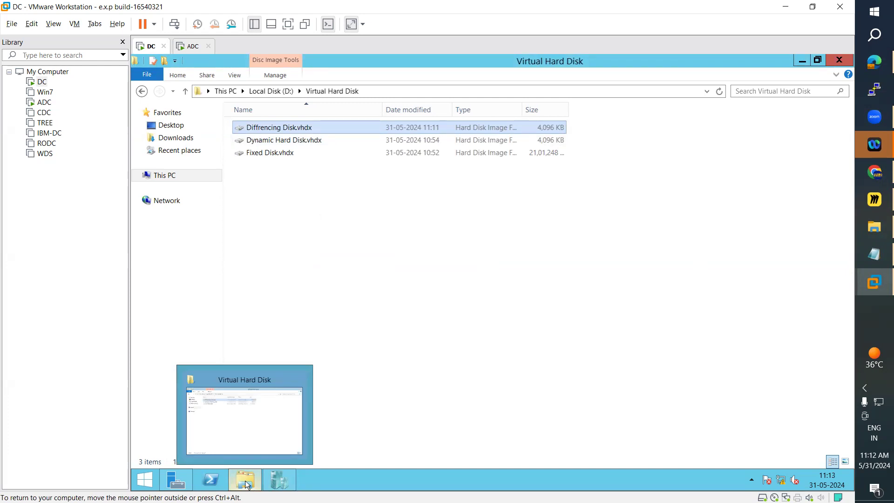
left_click(284, 482)
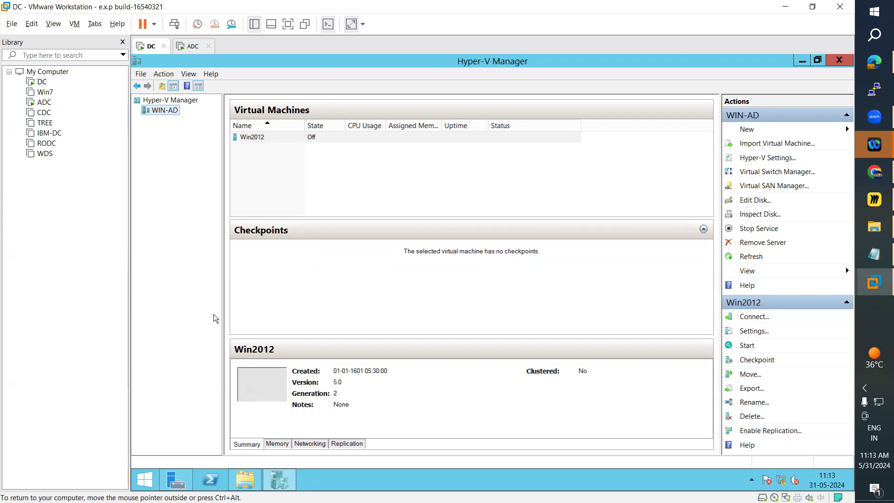
left_click(145, 76)
mouse_move(172, 77)
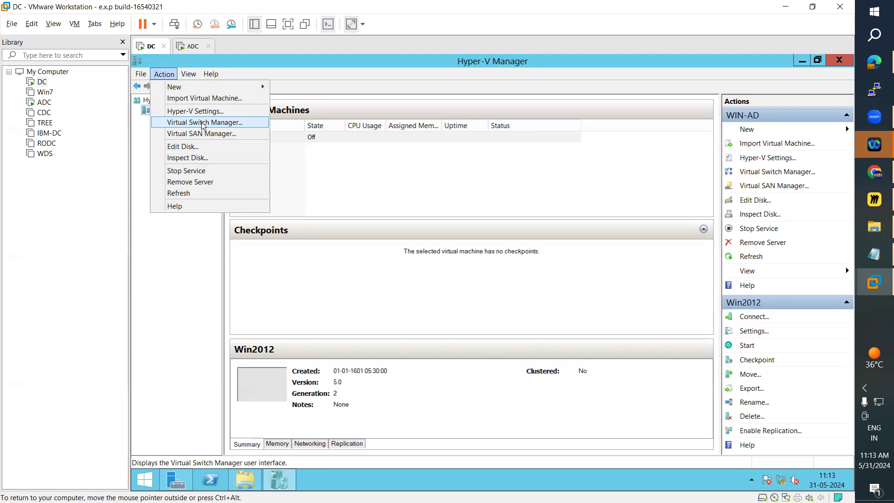
left_click(203, 123)
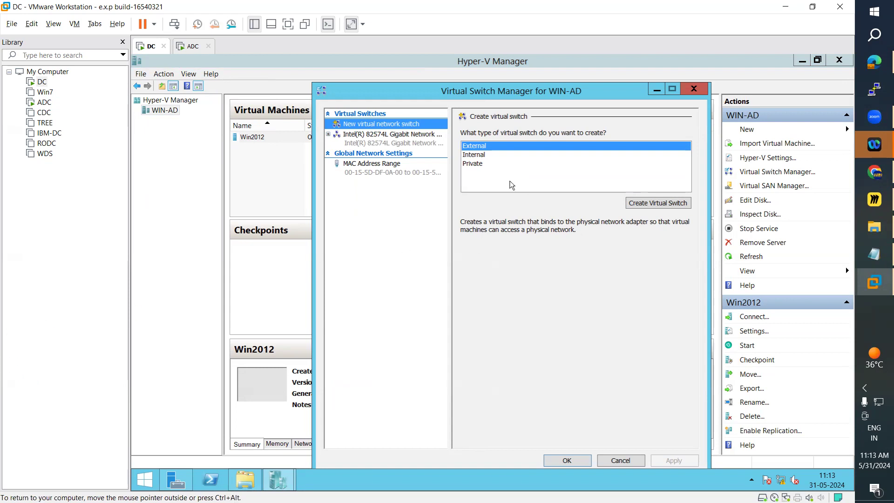
Create an internal virtual switch and name it Internal Network.
left_click(489, 155)
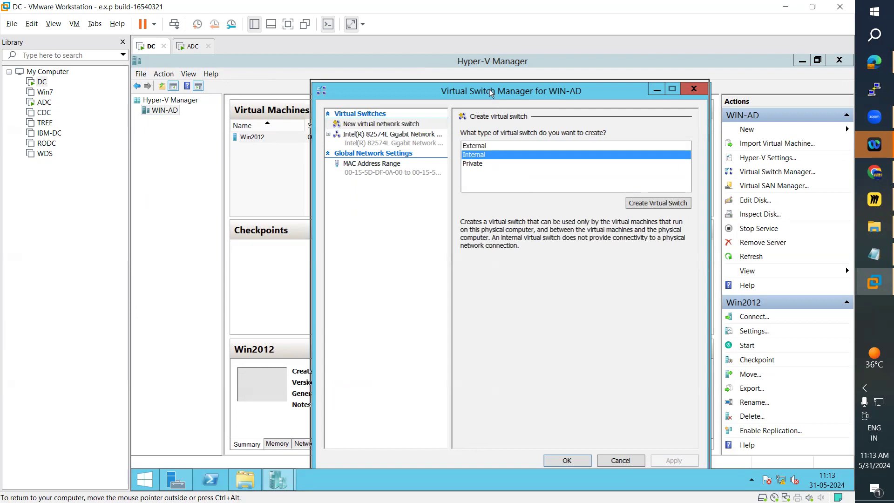
left_click_drag(495, 99, 486, 81)
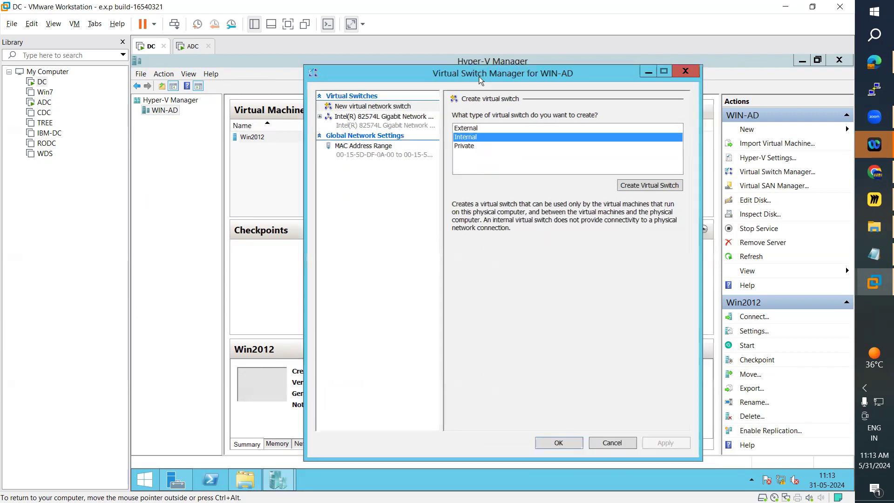
left_click(641, 186)
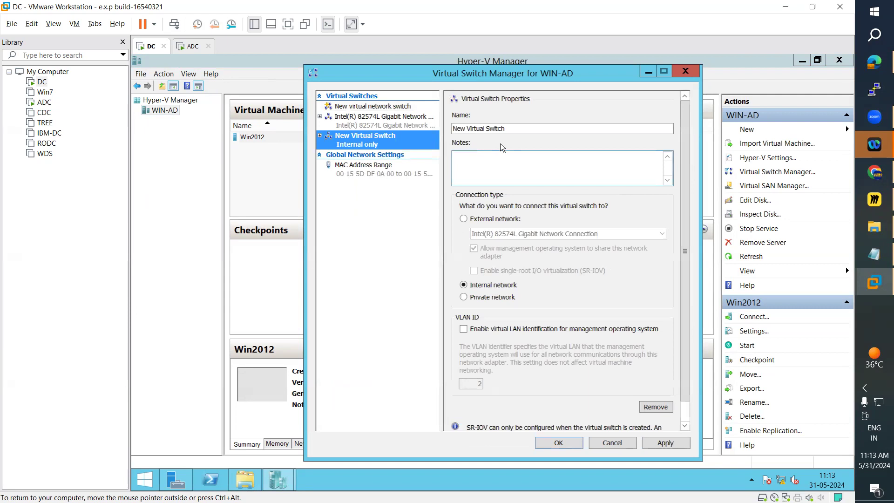
left_click_drag(507, 129, 428, 129)
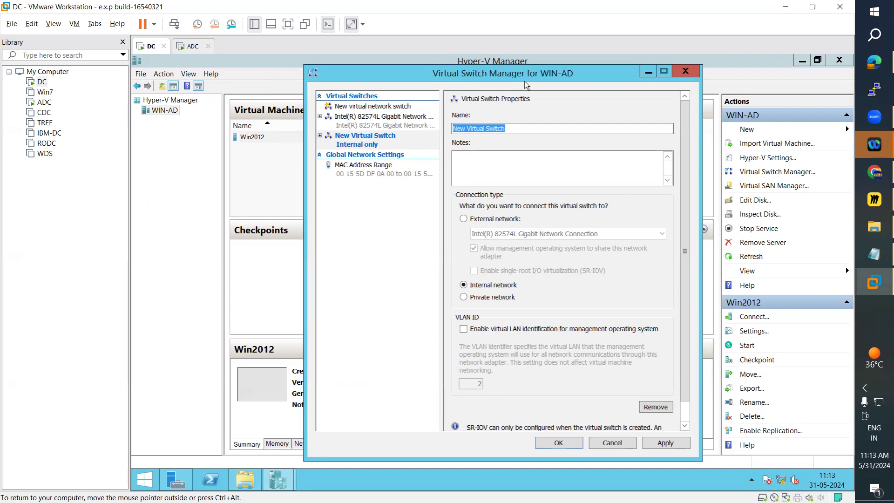
left_click(489, 129)
left_click_drag(505, 129, 441, 127)
type("Internal N")
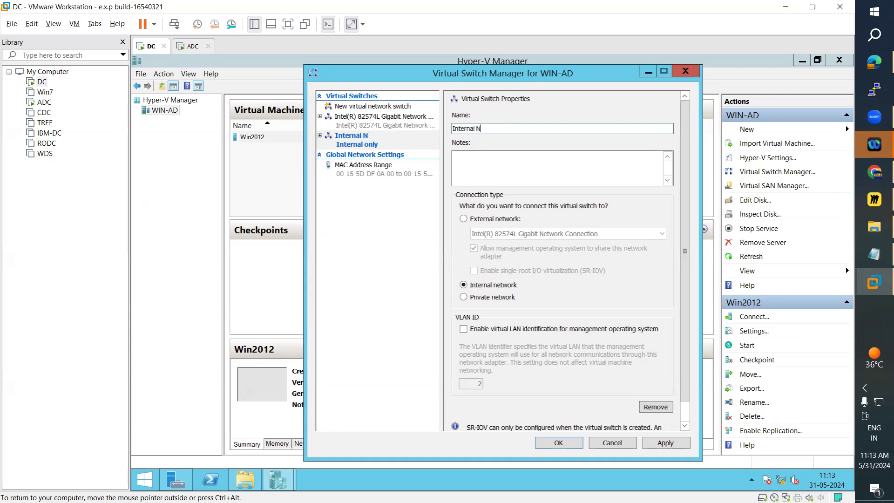
type("etwork")
Apply the Internal Network switch, dismiss the error message and close the Virtual Switch Manager with its settings accepted.
scroll(606, 333, "down", 1)
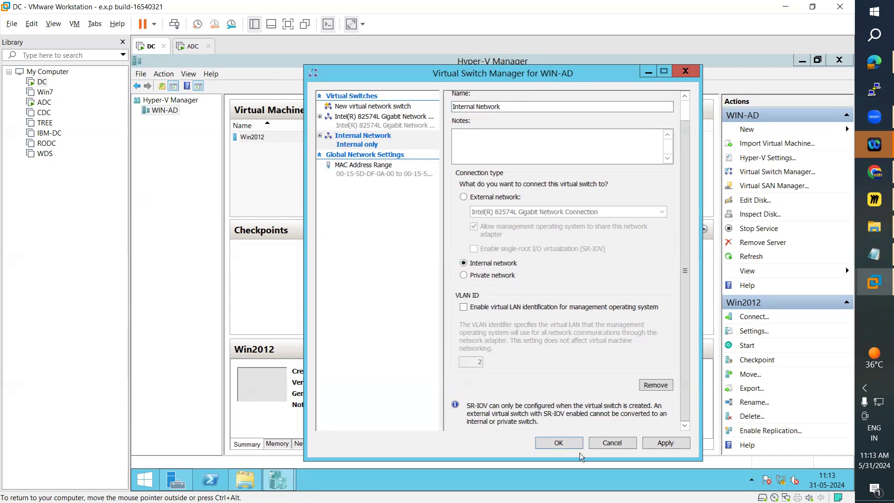
left_click(667, 444)
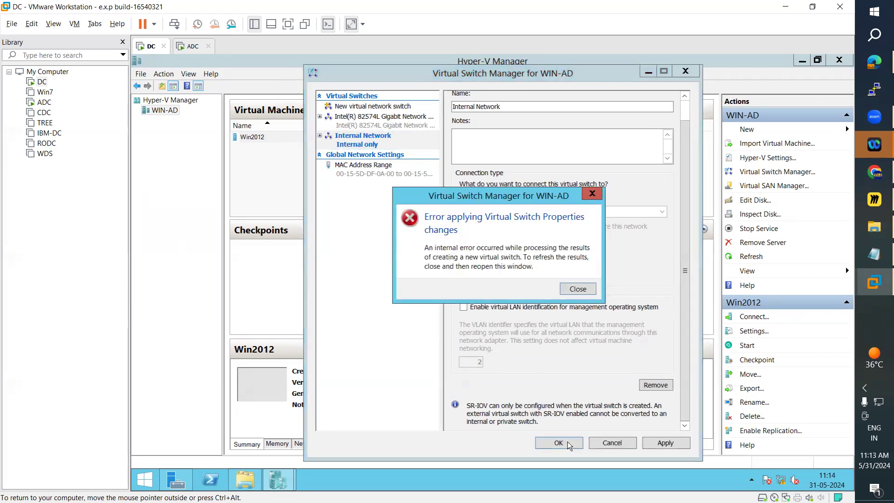
left_click(578, 289)
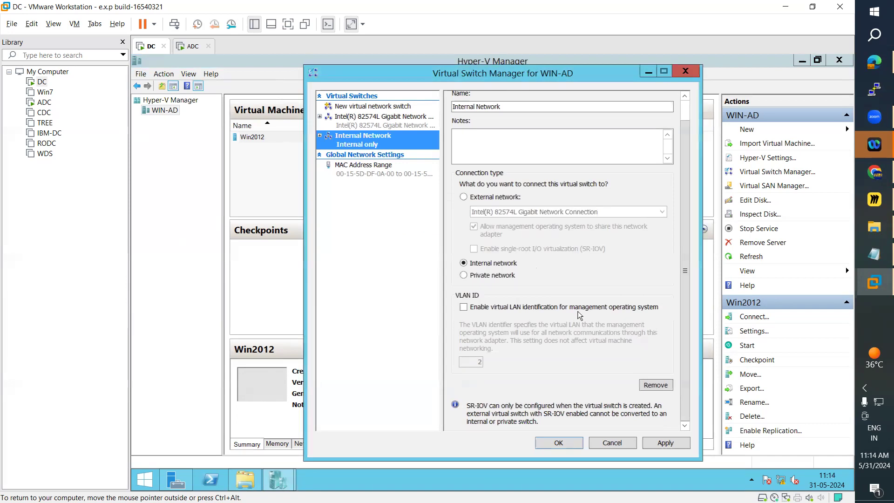
left_click(560, 443)
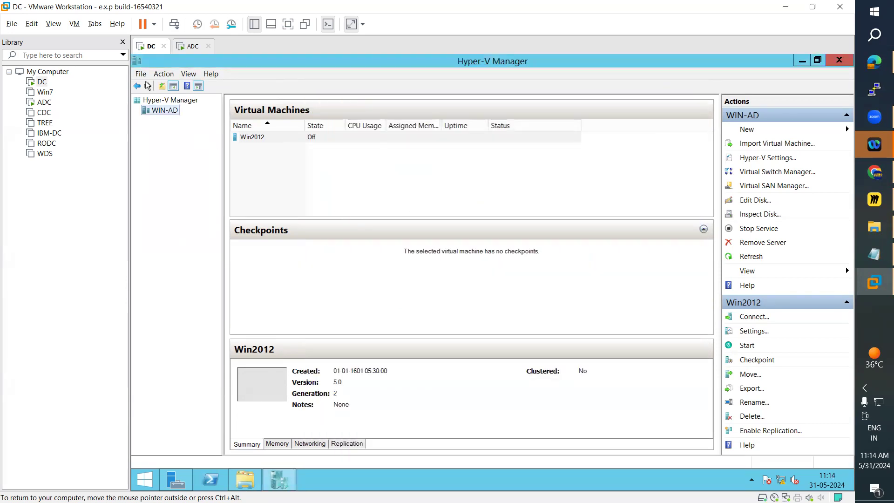
Reopen the Virtual Switch Manager for WIN-AD and examine the properties of Internal Network and the Intel(R) 82574L switch.
left_click(160, 76)
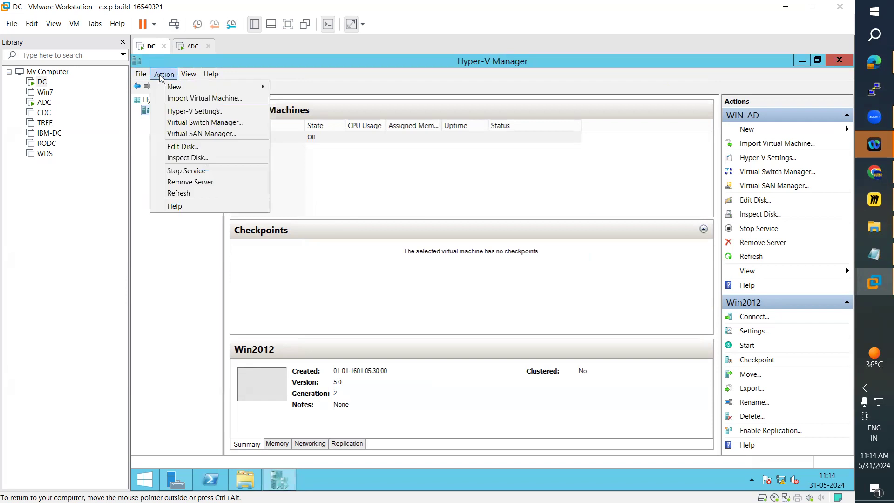
left_click(183, 122)
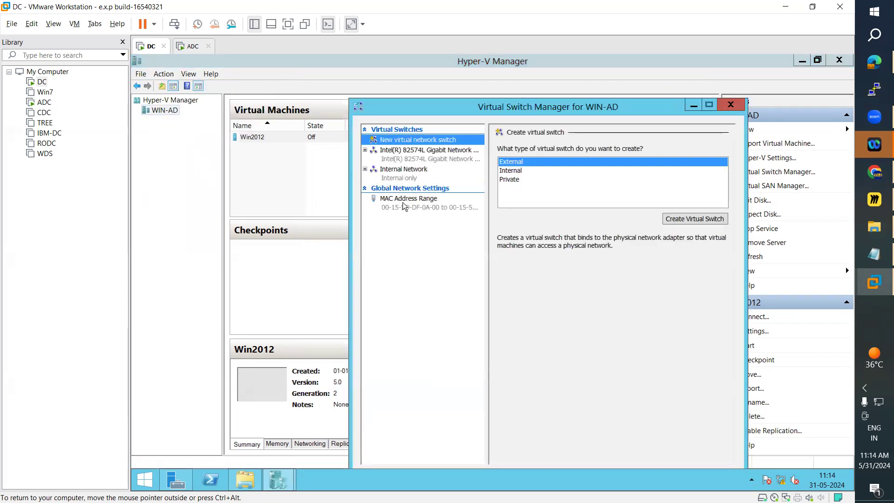
left_click(401, 177)
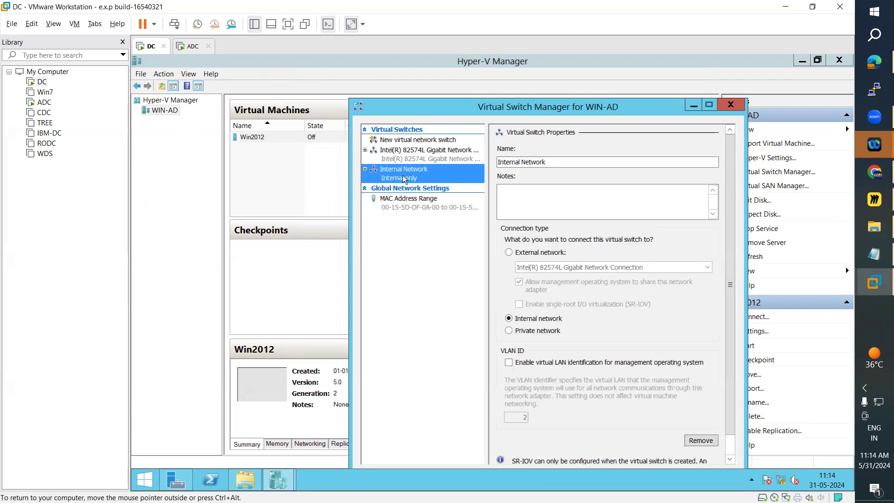
left_click(399, 155)
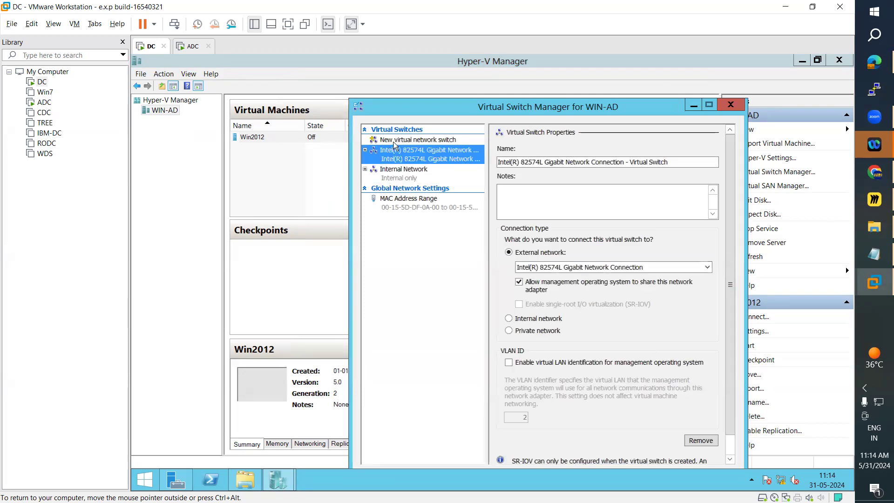
Create a private virtual switch named Private Network, with Private network as its connection type.
left_click(394, 140)
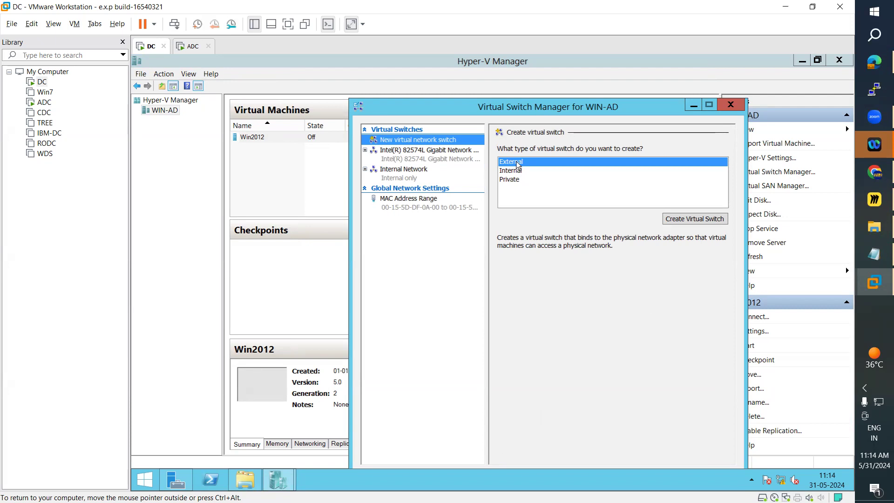
left_click(512, 181)
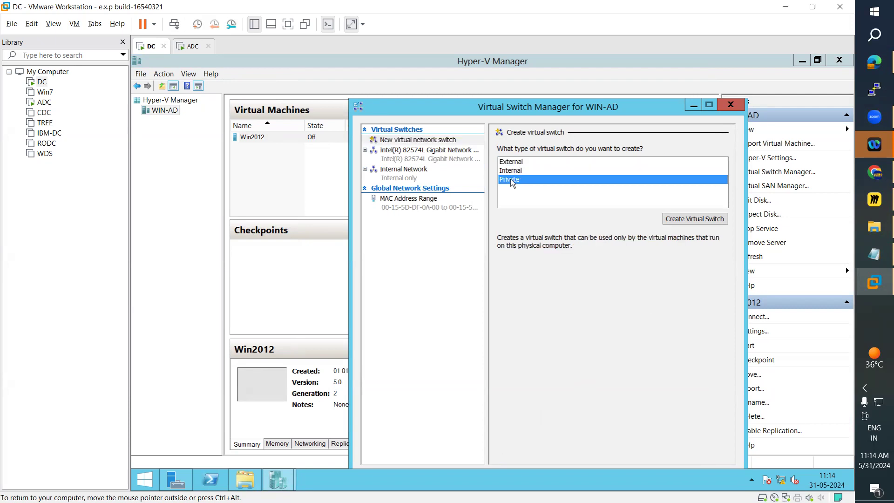
left_click(673, 219)
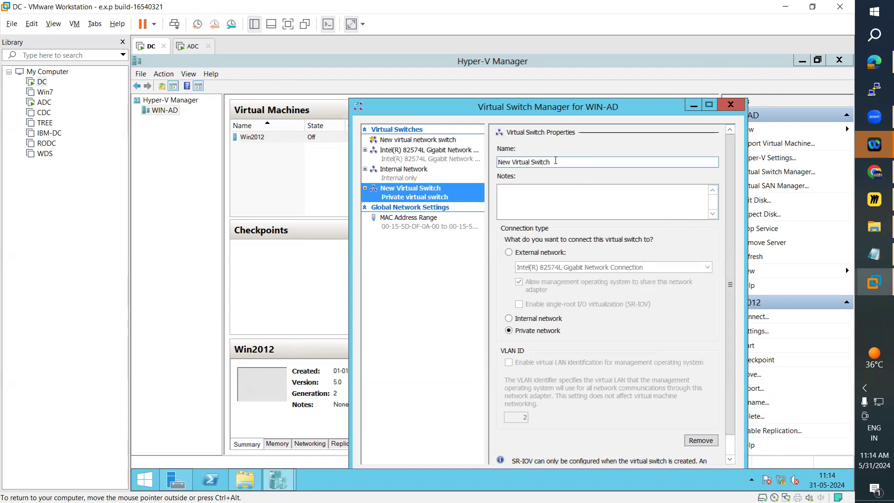
left_click_drag(555, 160, 456, 164)
type("Private")
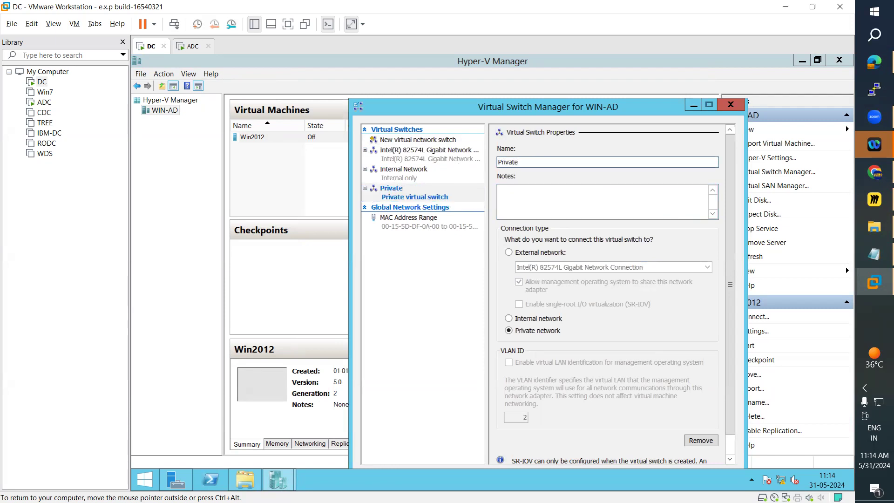
type(" Network")
left_click(508, 330)
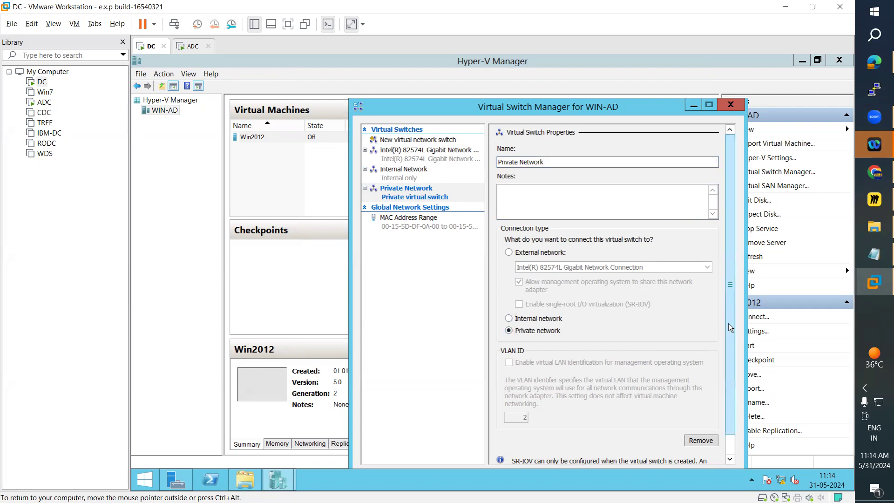
Save the Private Network switch and close the Virtual Switch Manager.
scroll(726, 386, "down", 1)
left_click_drag(596, 112, 584, 69)
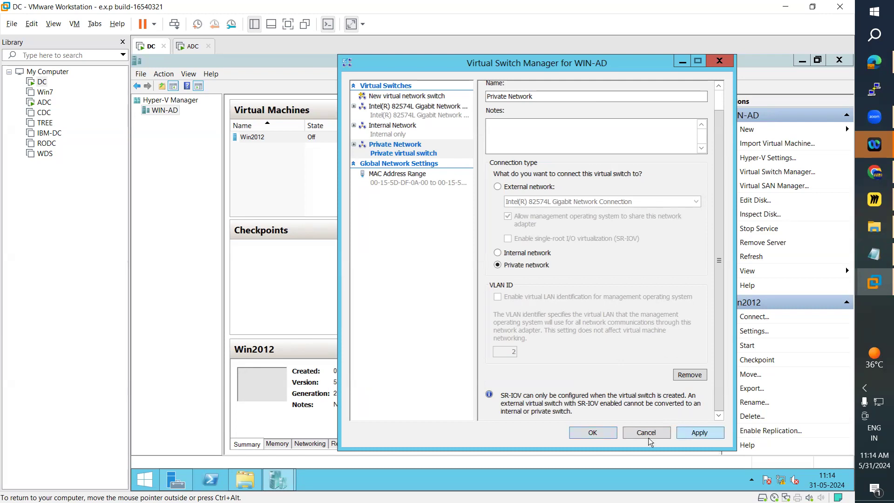
left_click(591, 434)
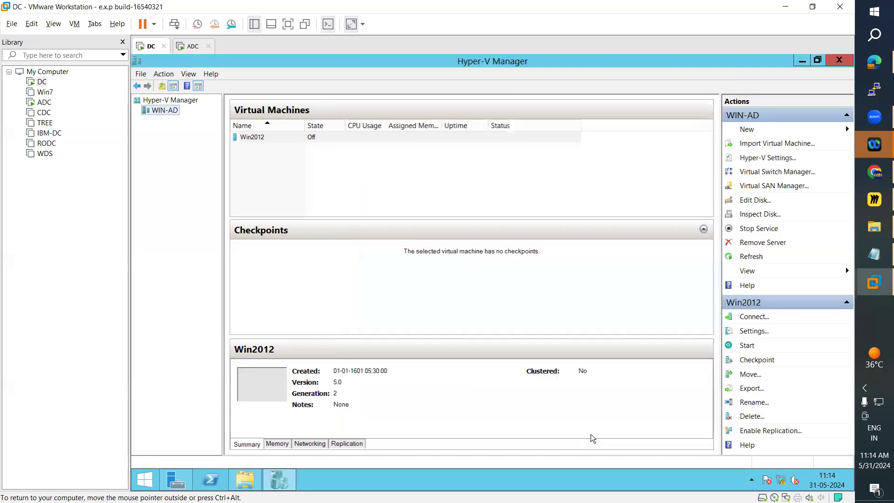
Reopen the Virtual Switch Manager for WIN-AD and add an external virtual switch on the Intel(R) 82574L Gigabit Network Connection.
right_click(157, 111)
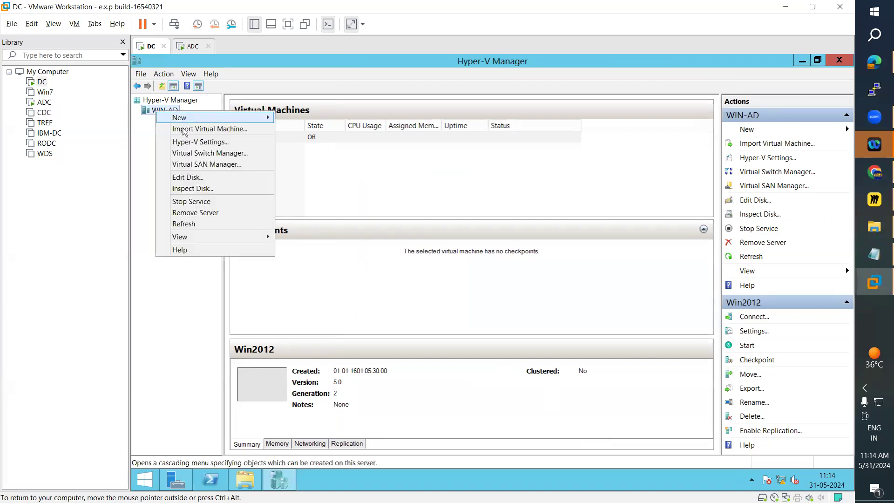
left_click(207, 155)
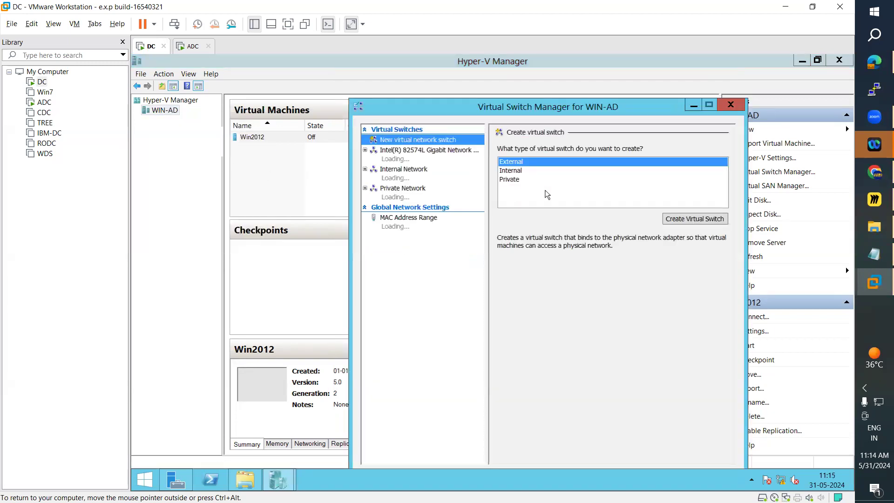
left_click(510, 170)
left_click(510, 161)
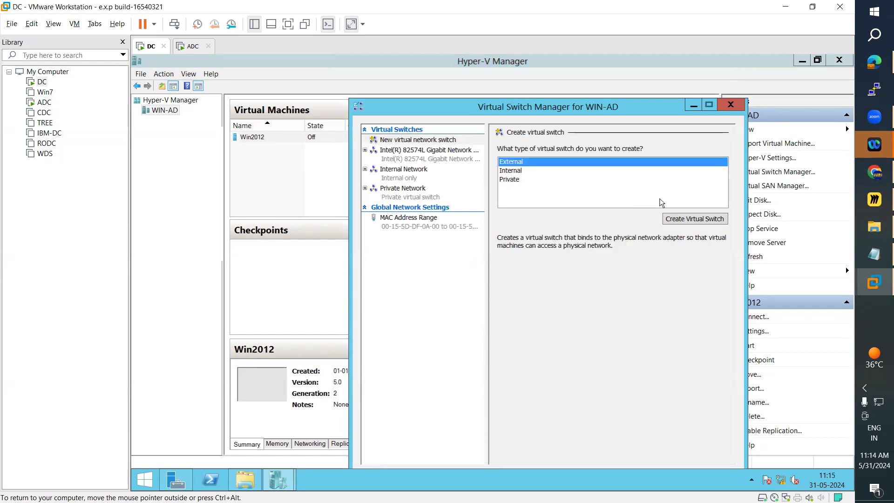
left_click(711, 221)
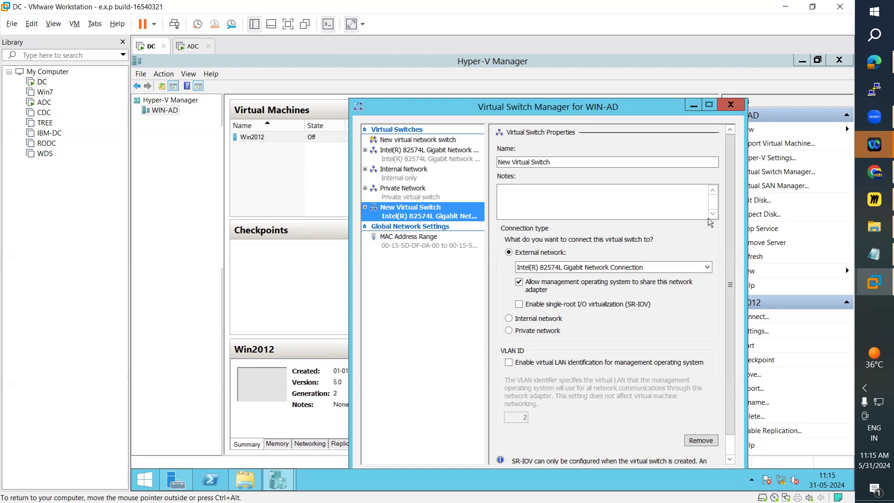
Name the new external switch External Network and close the Virtual Switch Manager without applying it.
left_click(532, 162)
left_click_drag(548, 162, 497, 162)
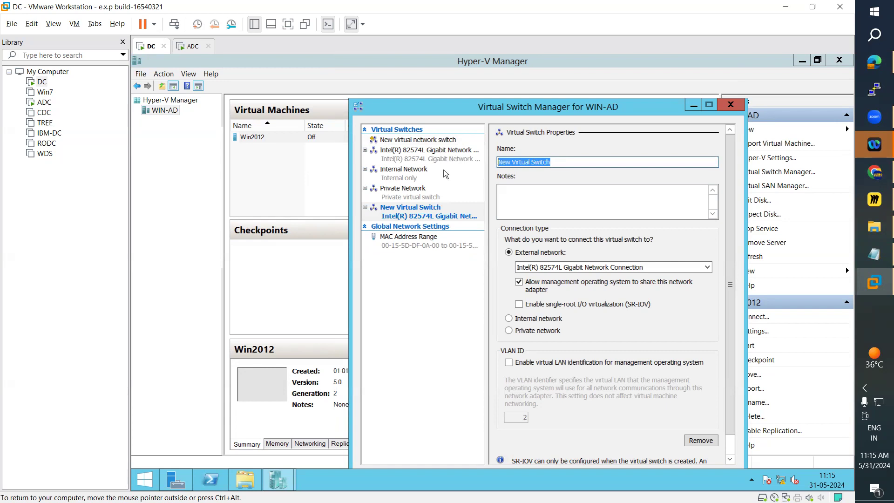
type("Exter")
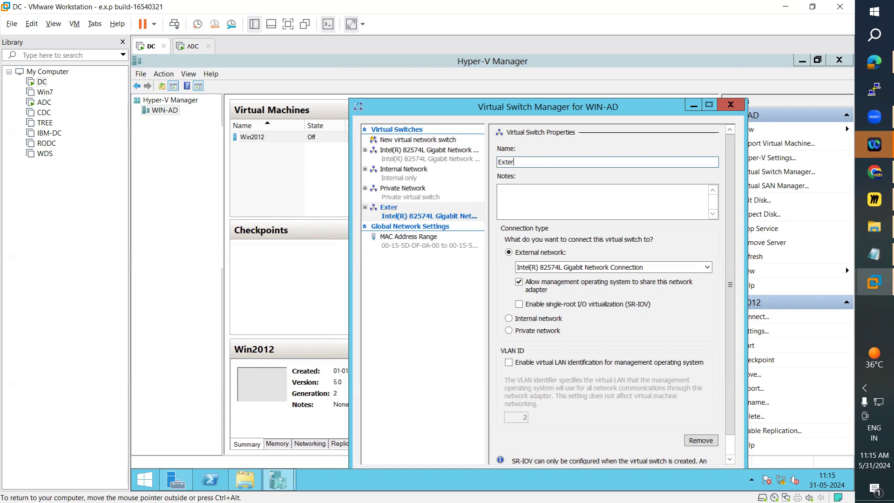
type("nal Network")
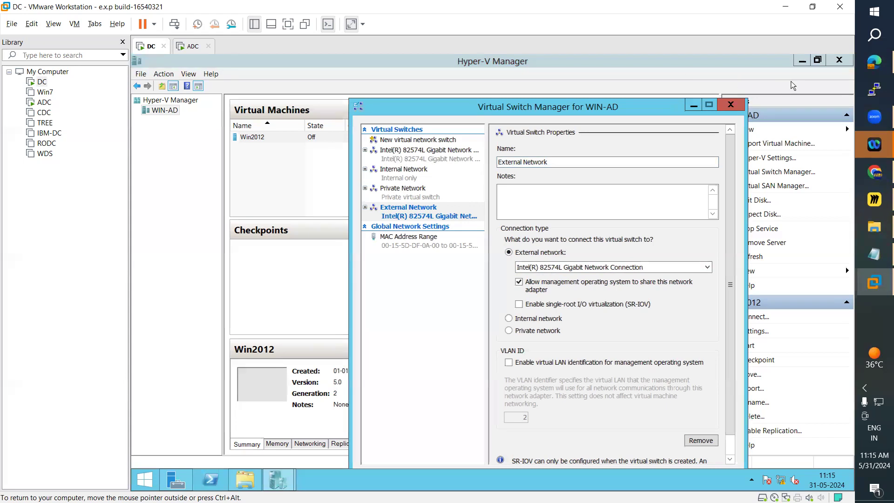
left_click(726, 108)
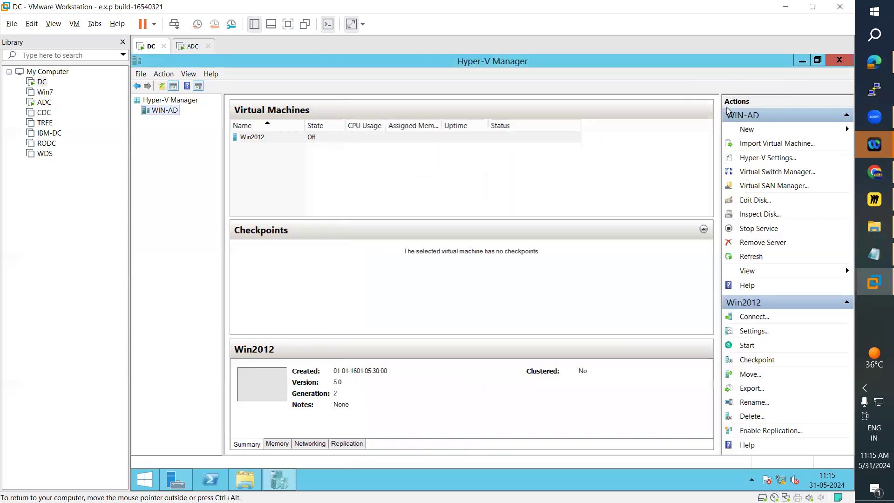
Reopen the Virtual Switch Manager for WIN-AD, examine the internal, private and Intel(R) 82574L external switches, and cancel without changes.
right_click(166, 110)
left_click(215, 154)
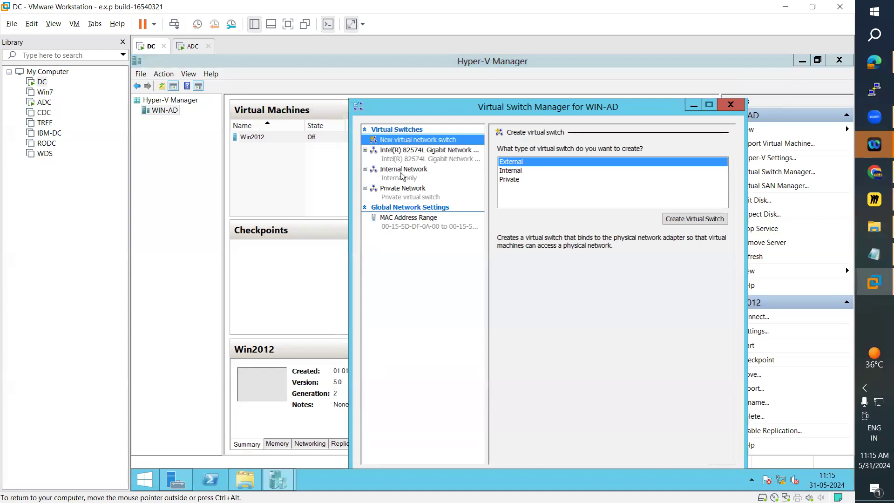
left_click(403, 175)
left_click(405, 192)
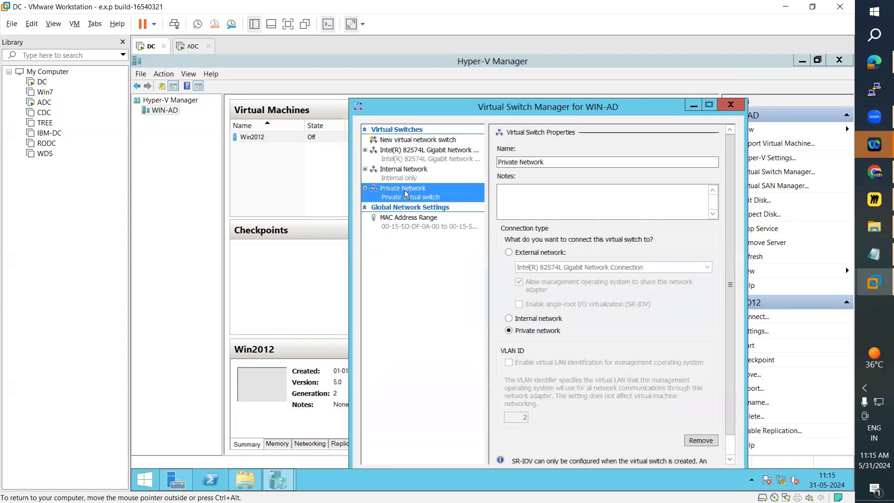
left_click(408, 159)
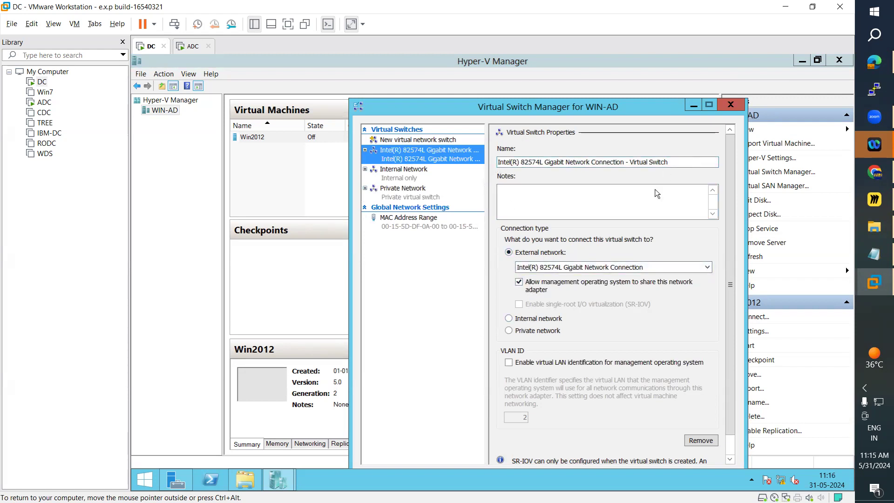
left_click_drag(698, 162, 464, 177)
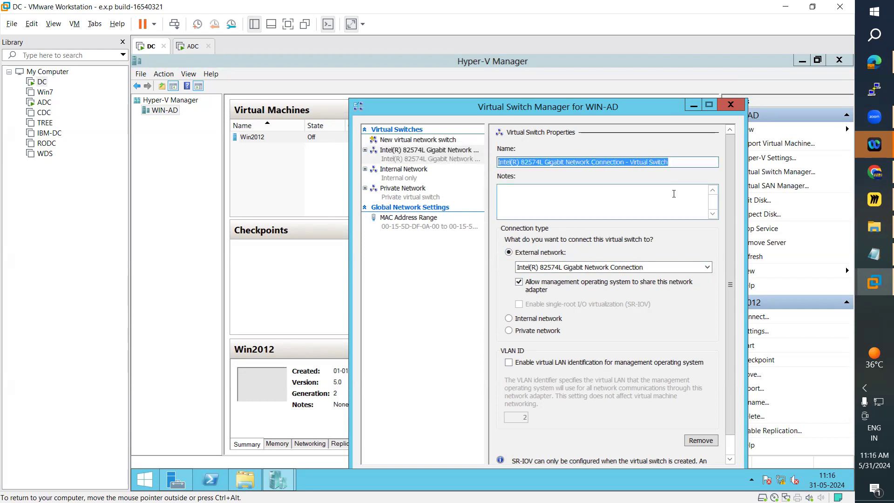
scroll(607, 296, "down", 1)
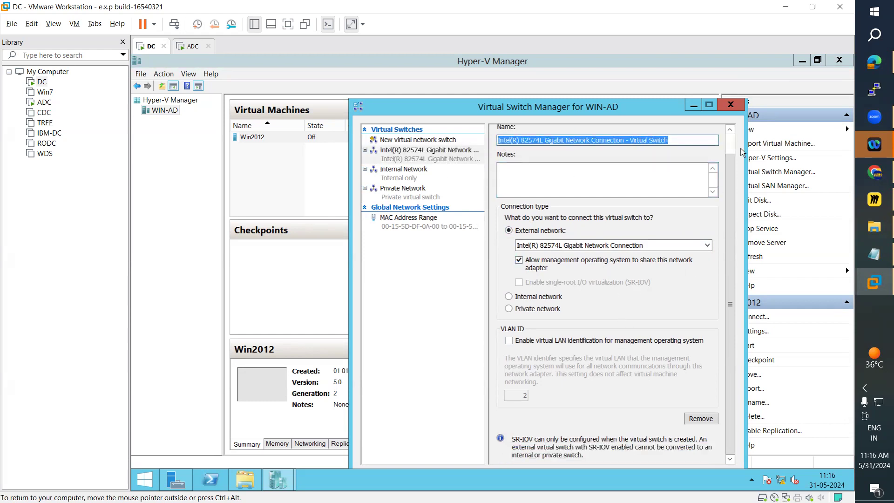
left_click_drag(635, 113, 627, 88)
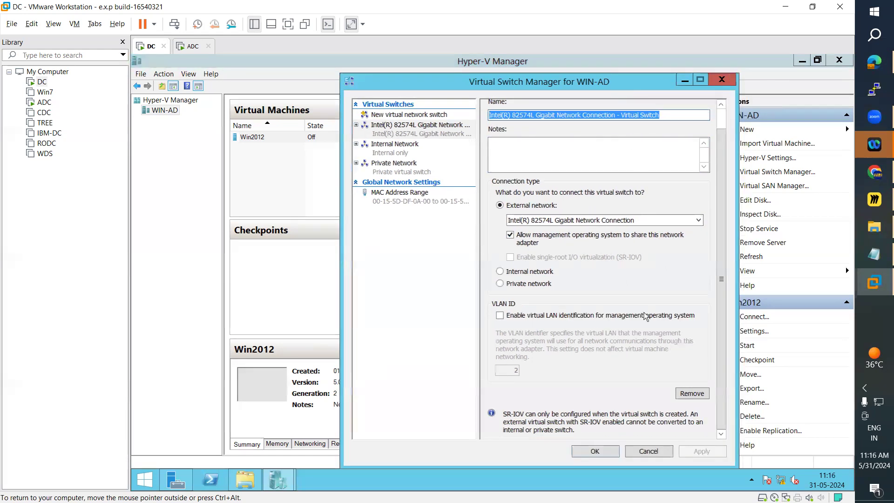
left_click(666, 454)
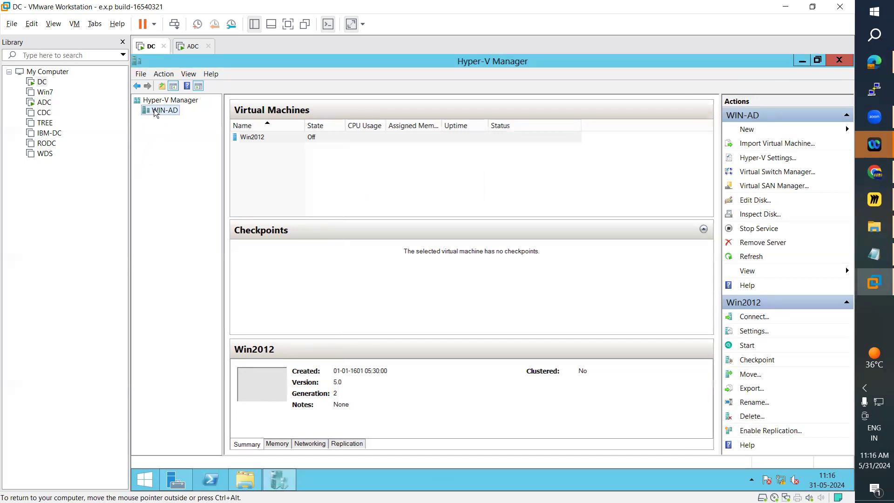
Start a new virtual machine on WIN-AD named TestVM, with the separate storage location C:\ProgramData\Microsoft\Windows\Hyper-V\.
left_click(247, 139)
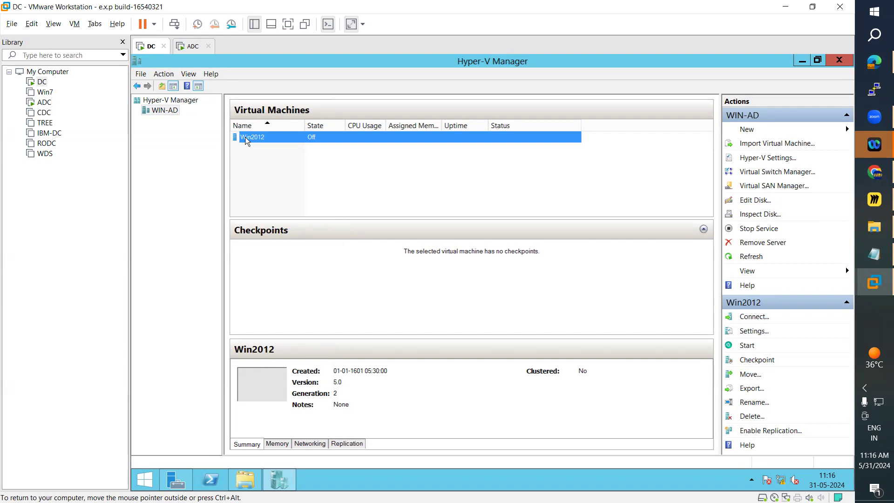
right_click(163, 111)
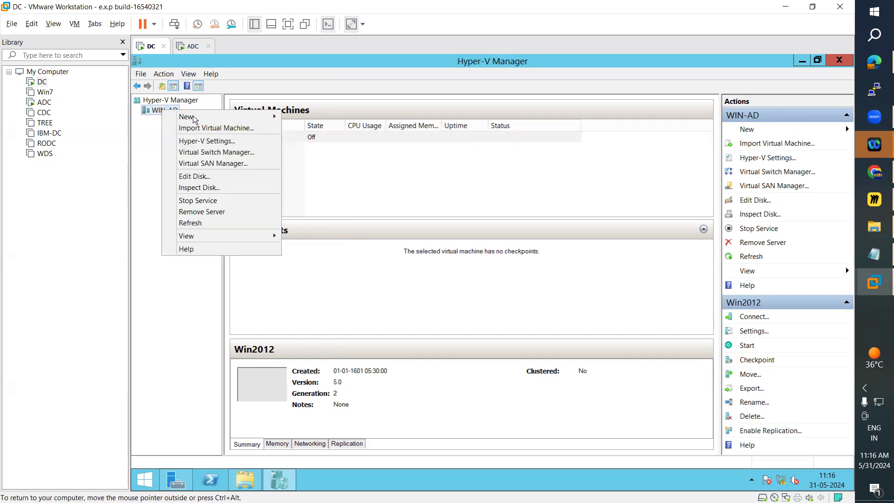
mouse_move(215, 119)
left_click(334, 118)
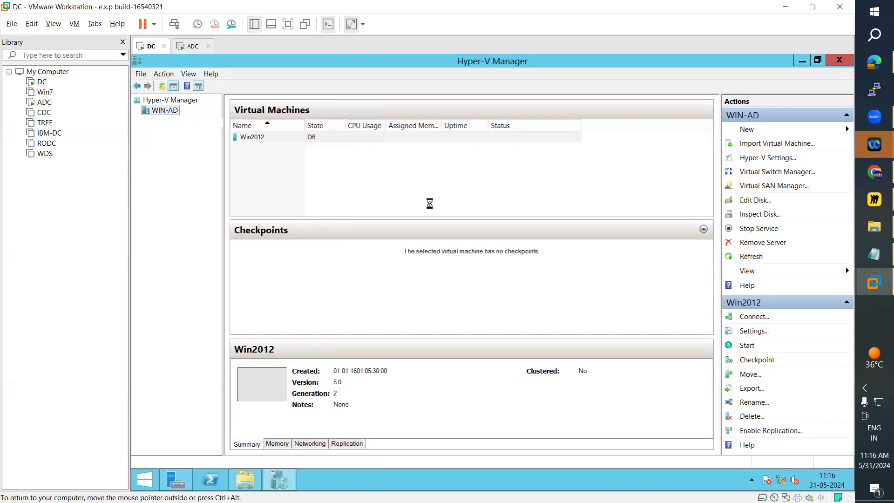
left_click(565, 395)
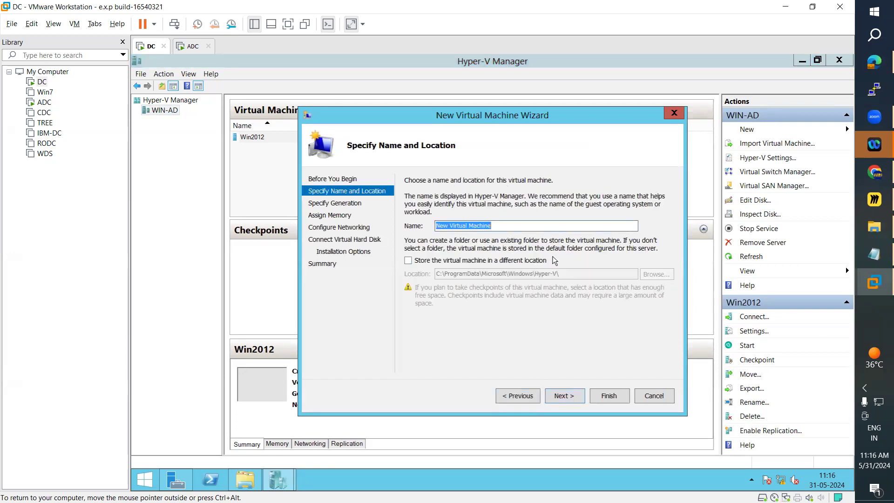
type("TestVM")
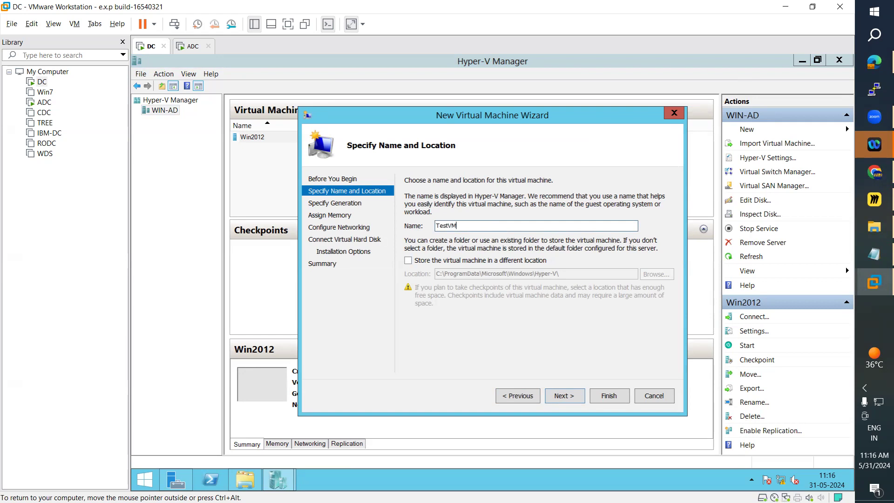
left_click(414, 262)
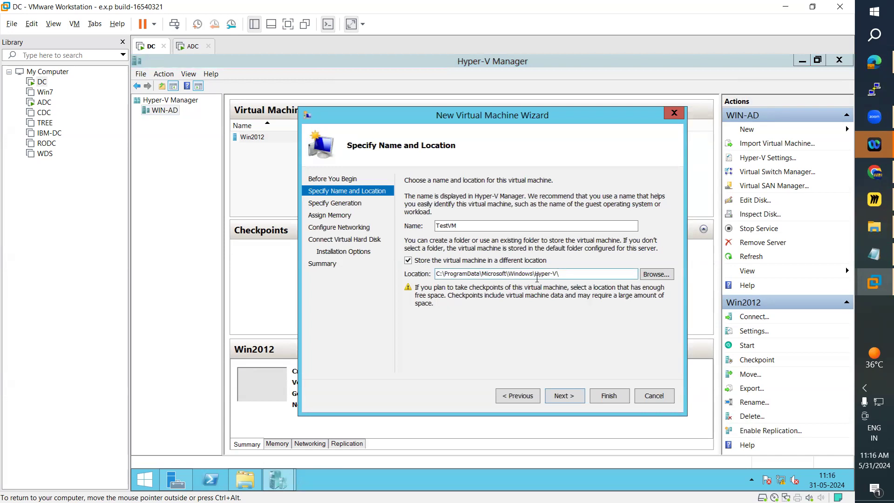
left_click_drag(573, 275, 432, 275)
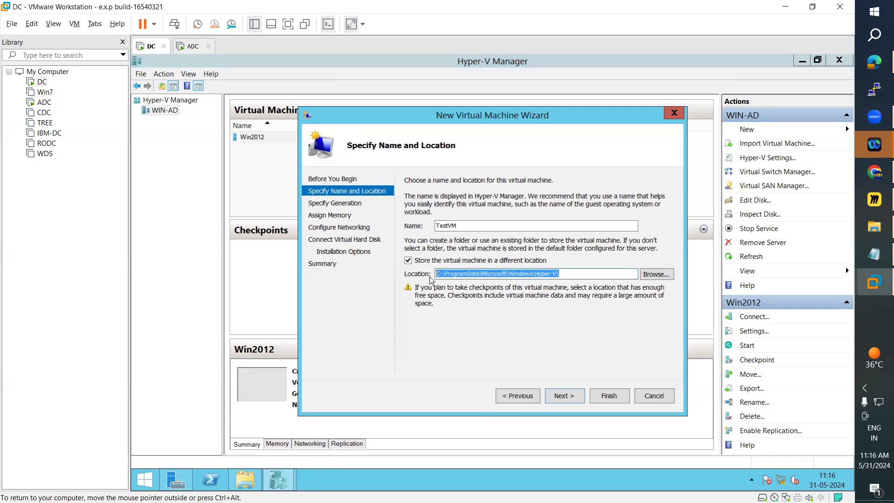
left_click(581, 395)
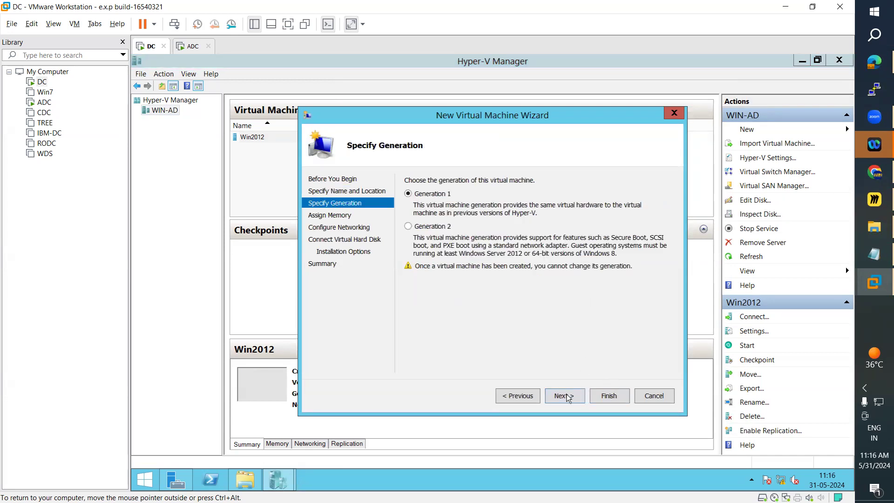
Keep Generation 1 for TestVM and set its startup memory to 1024 MB.
left_click(566, 395)
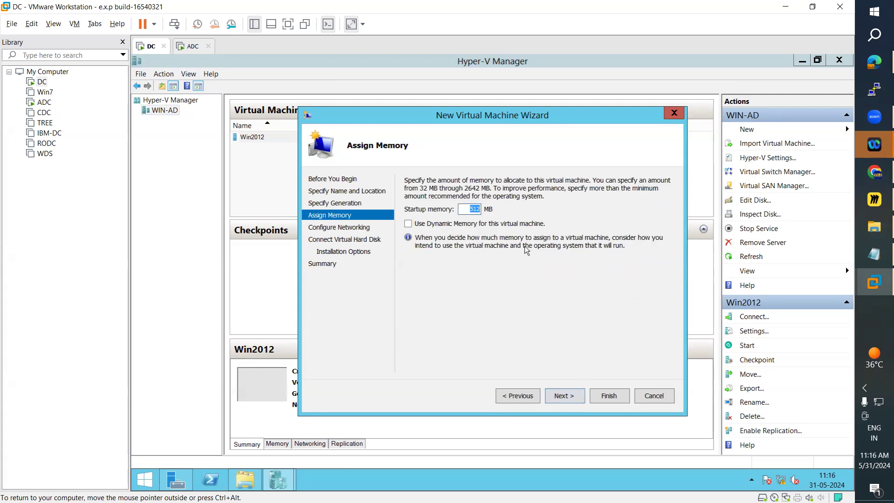
type("1024")
left_click(568, 396)
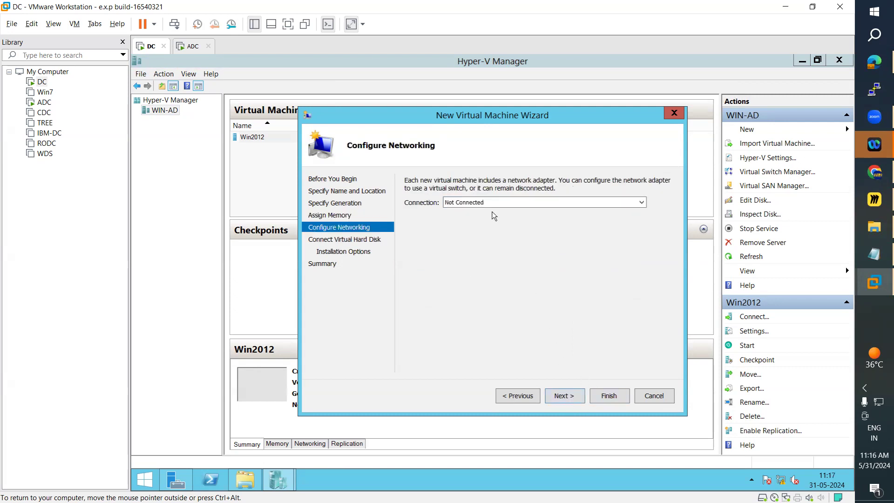
Connect TestVM's network adapter to the Internal Network switch and continue to the virtual hard disk options.
left_click(479, 205)
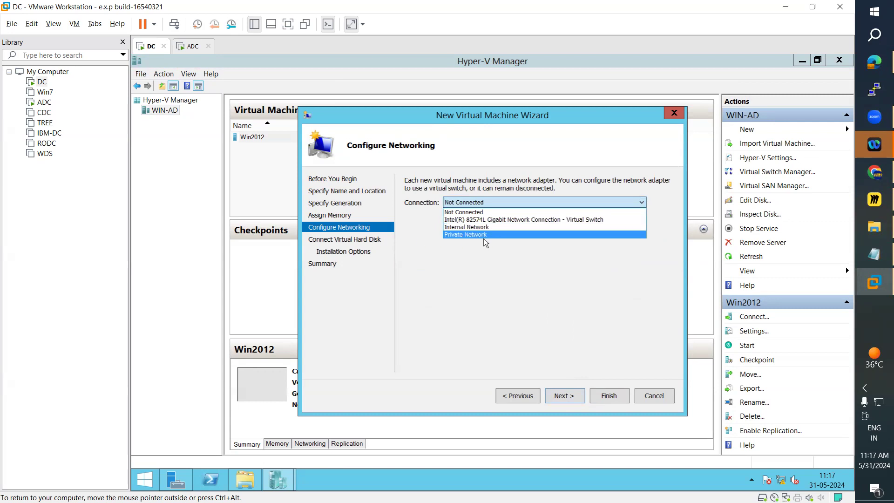
left_click(453, 230)
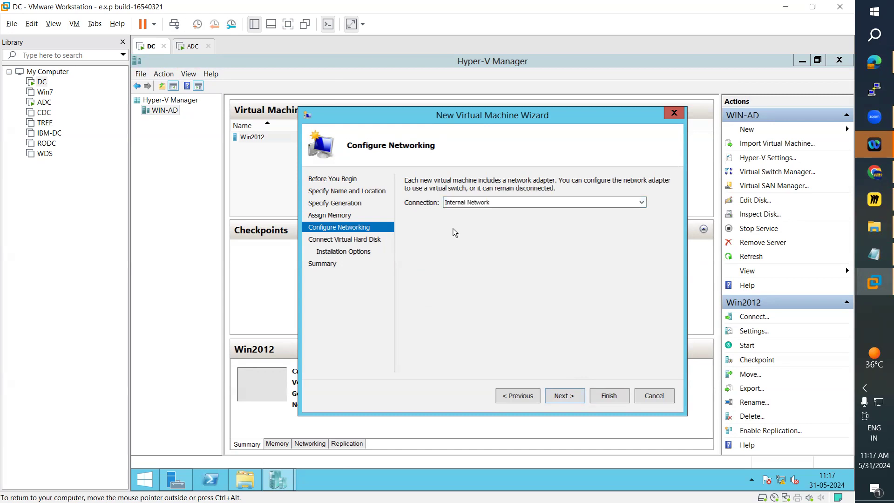
left_click(572, 399)
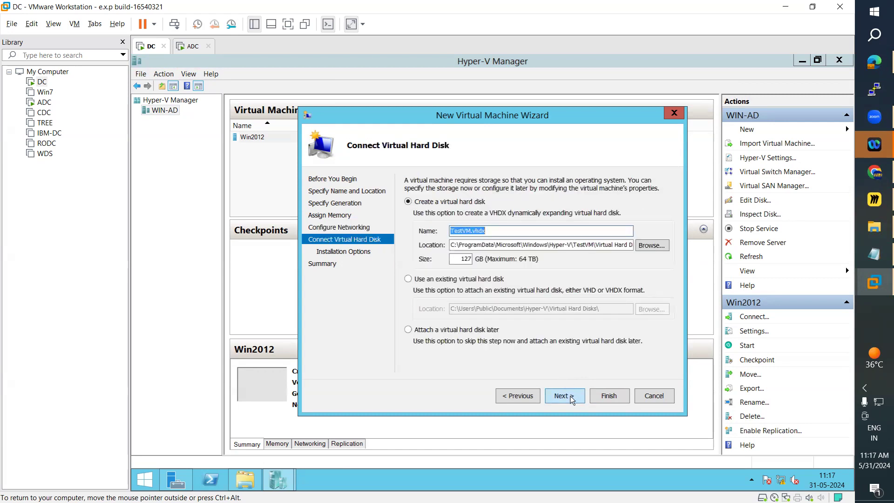
double_click(457, 260)
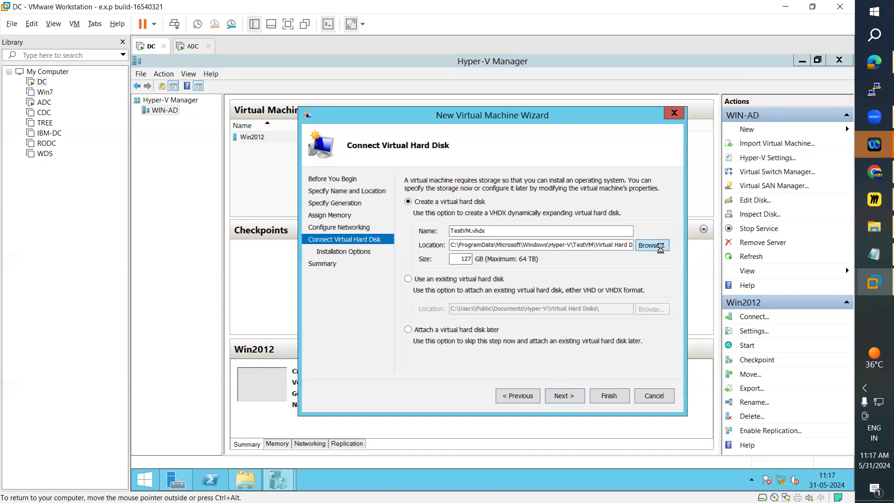
left_click(660, 248)
scroll(655, 231, "down", 5)
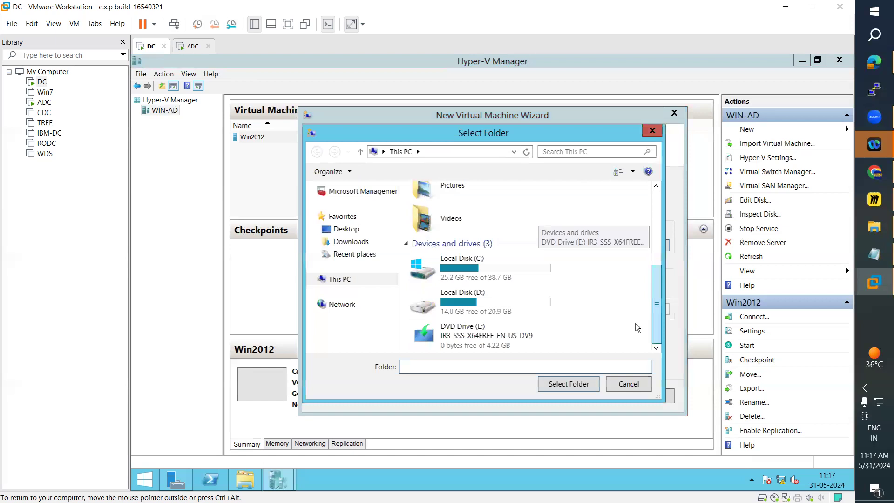
double_click(473, 300)
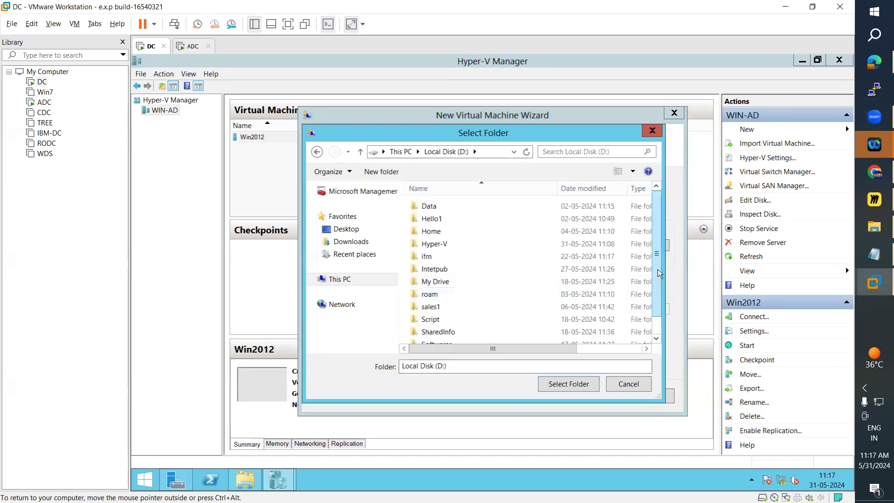
scroll(645, 330, "down", 1)
double_click(466, 337)
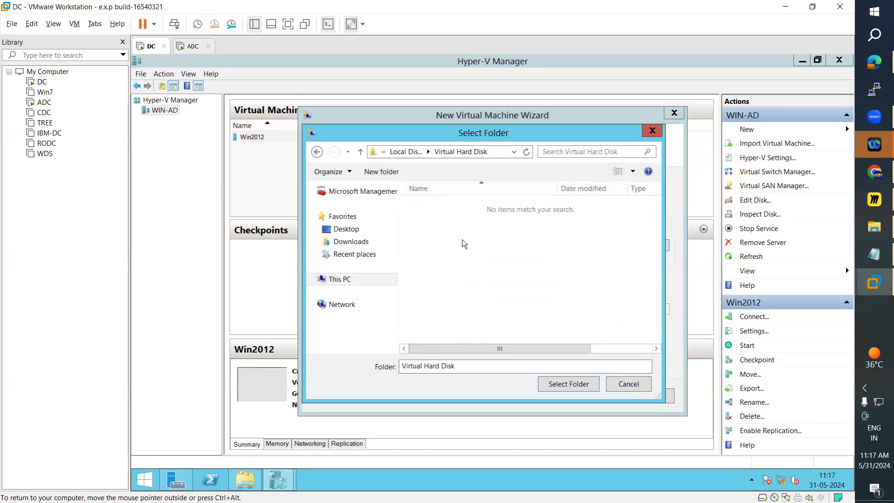
left_click(506, 372)
left_click(652, 130)
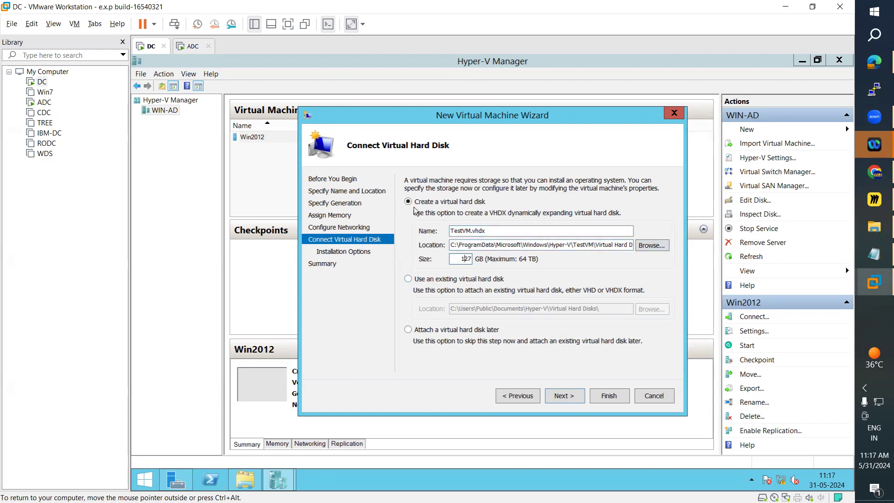
Use an existing virtual hard disk for TestVM and choose Fixed Disk.vhdx from D:\Virtual Hard Disk.
left_click(408, 279)
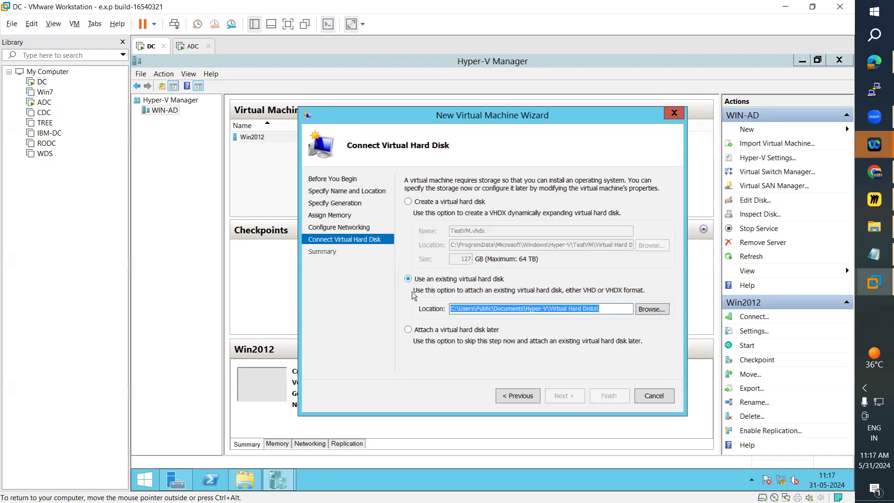
left_click(658, 311)
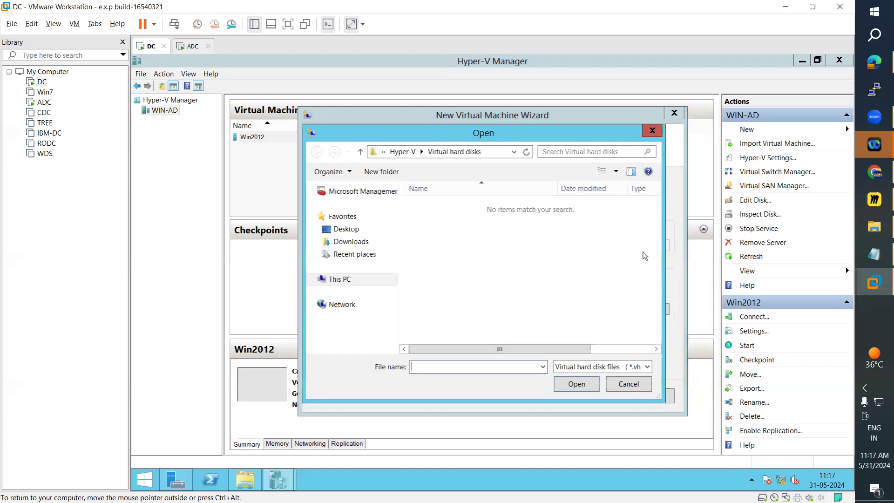
left_click(347, 280)
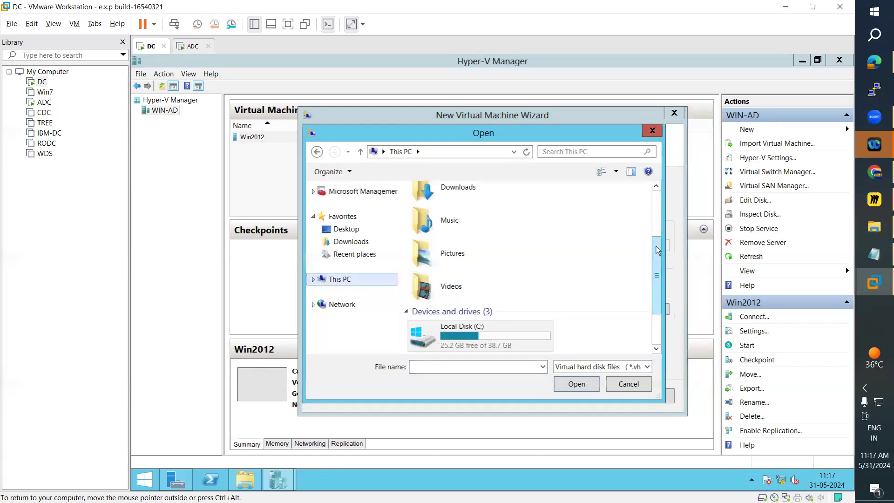
left_click_drag(656, 247, 653, 305)
double_click(486, 307)
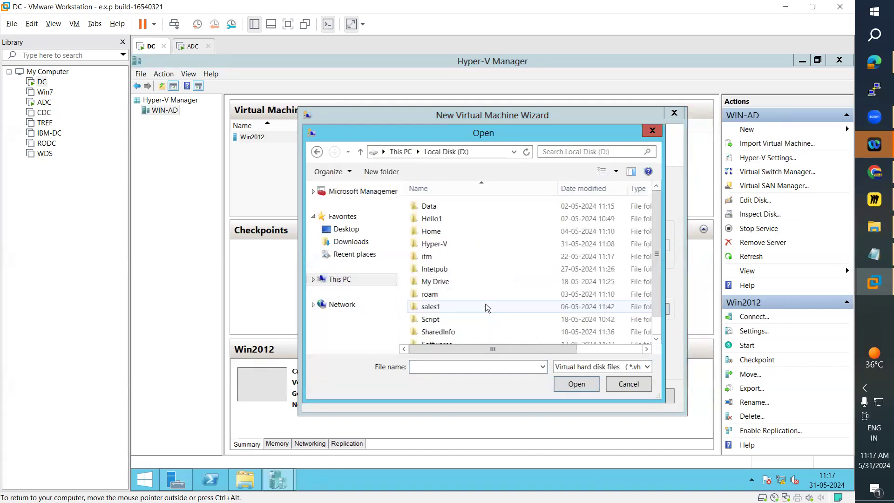
left_click_drag(655, 265, 662, 328)
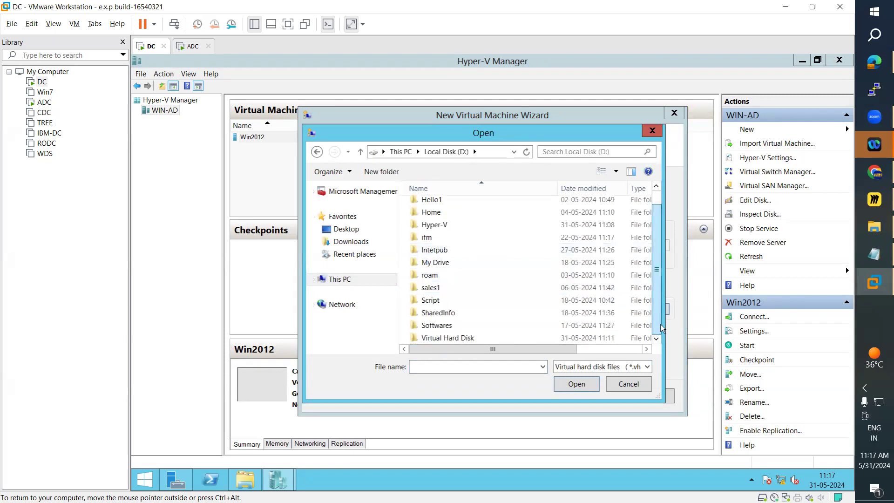
double_click(446, 338)
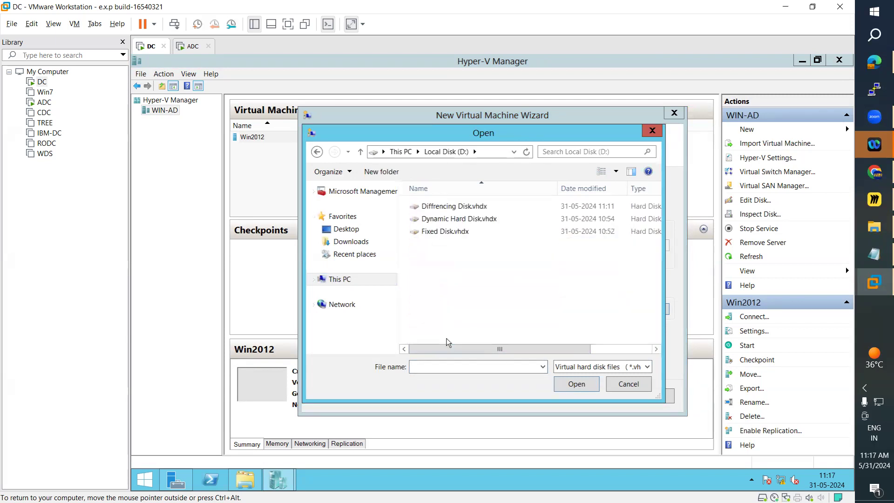
left_click(435, 232)
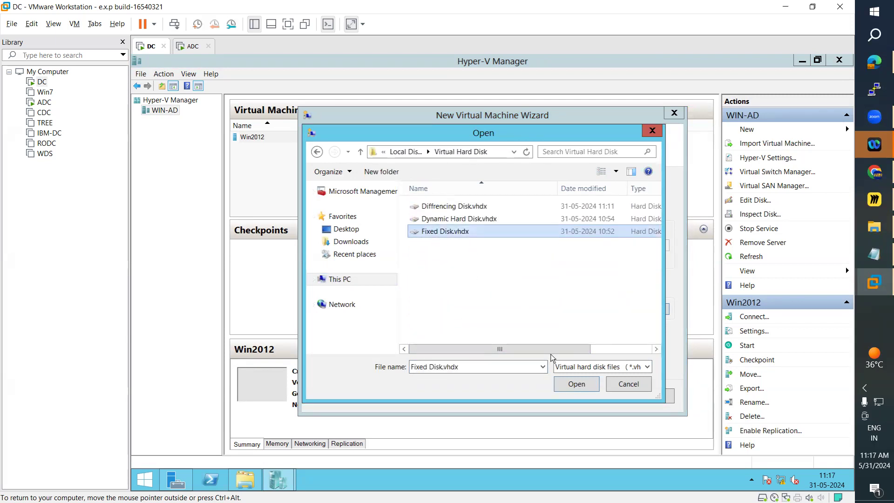
left_click(568, 384)
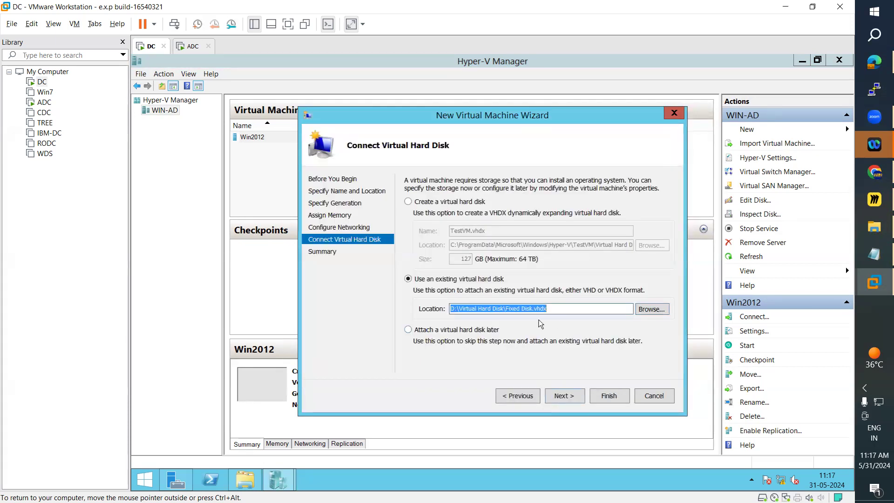
Replace the chosen disk with Dynamic Hard Disk.vhdx from the same folder and finish creating TestVM.
left_click(641, 310)
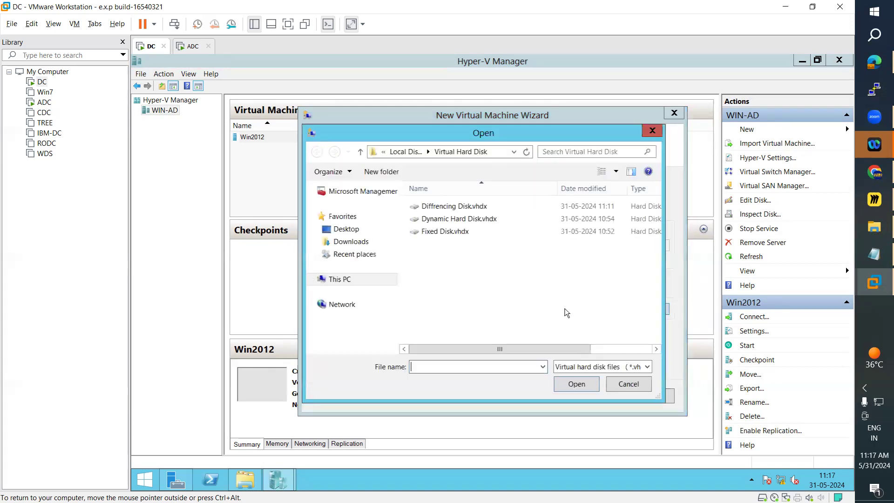
left_click(451, 211)
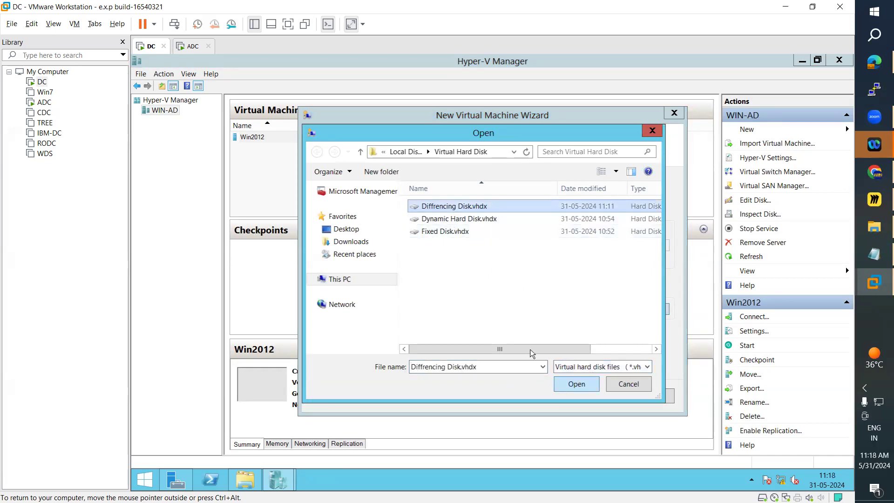
left_click(449, 220)
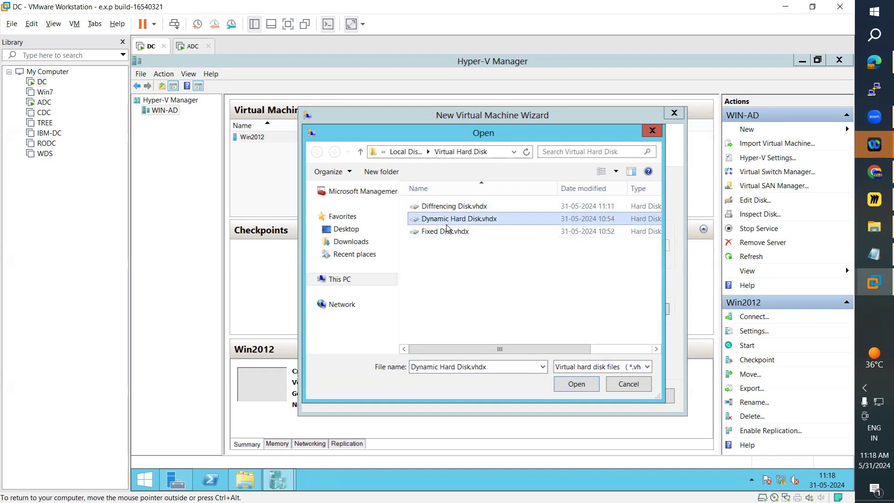
left_click(568, 388)
left_click(568, 399)
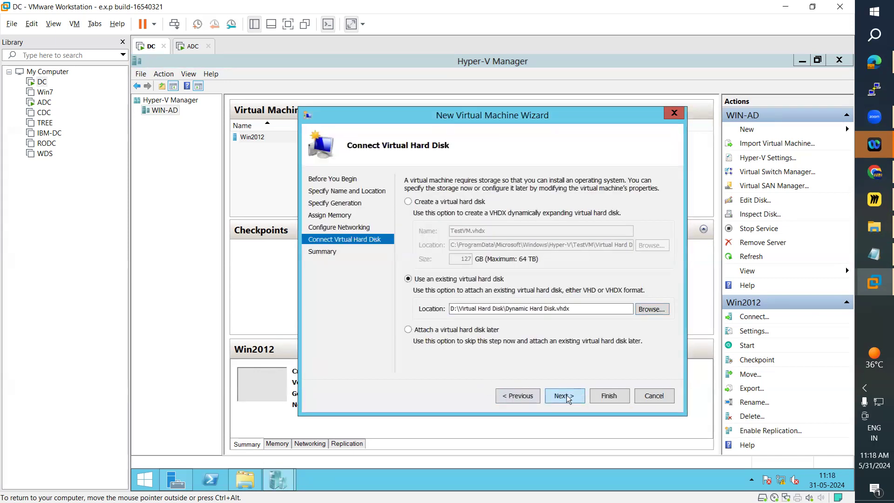
left_click(564, 396)
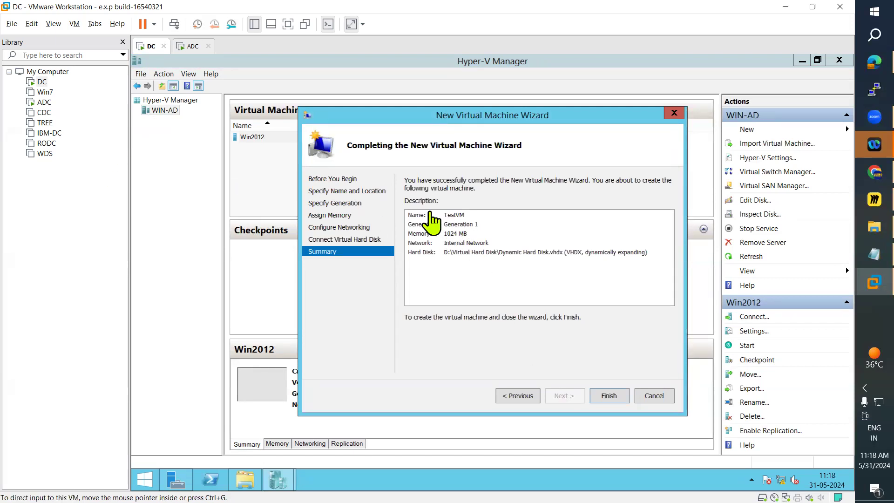
left_click(478, 252)
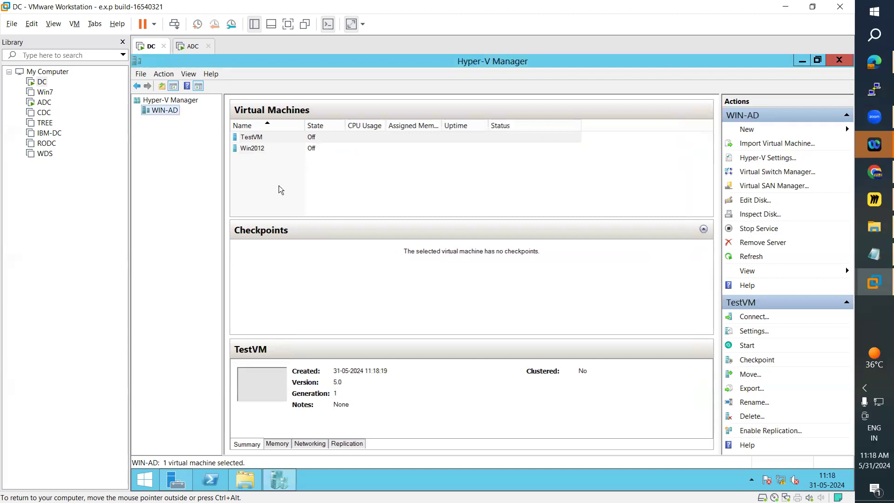
Open the settings of the Win2012 virtual machine and connect its network adapter to the Internal Network virtual switch.
left_click(252, 148)
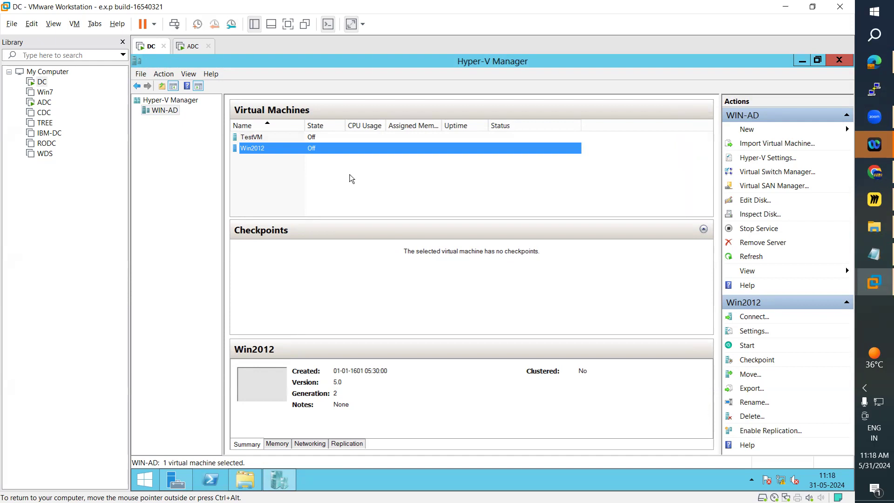
right_click(255, 154)
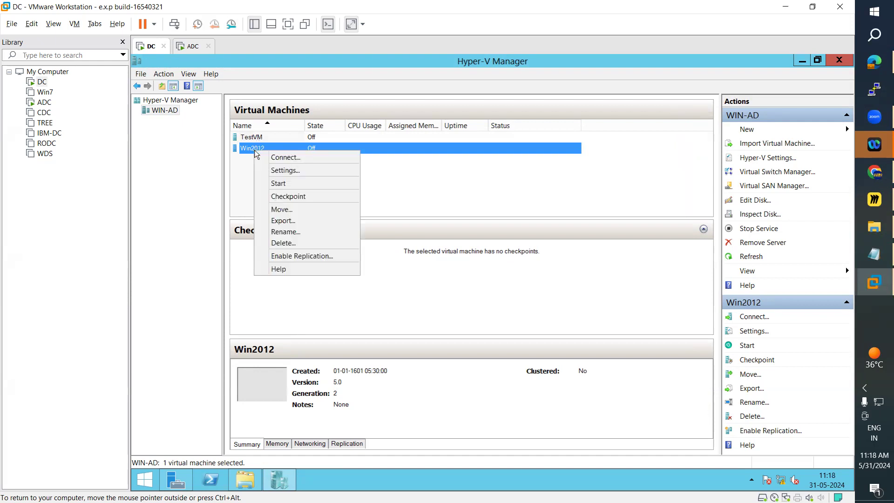
left_click(279, 170)
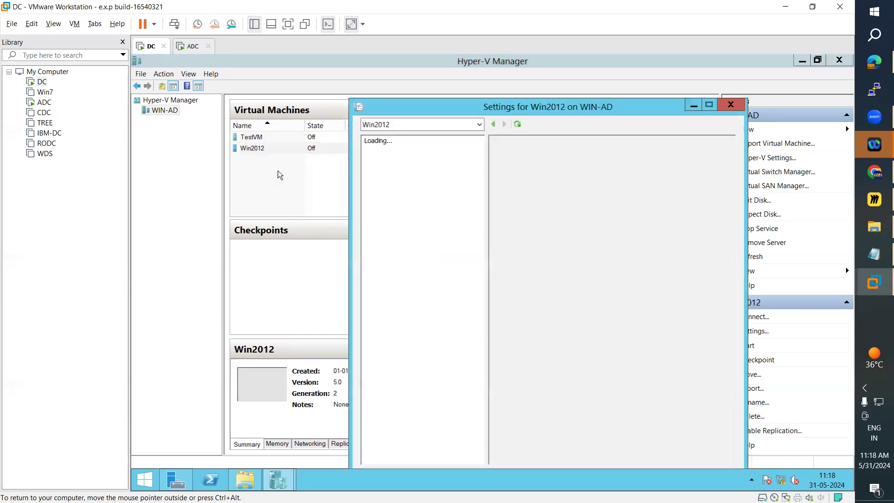
left_click_drag(477, 111, 345, 69)
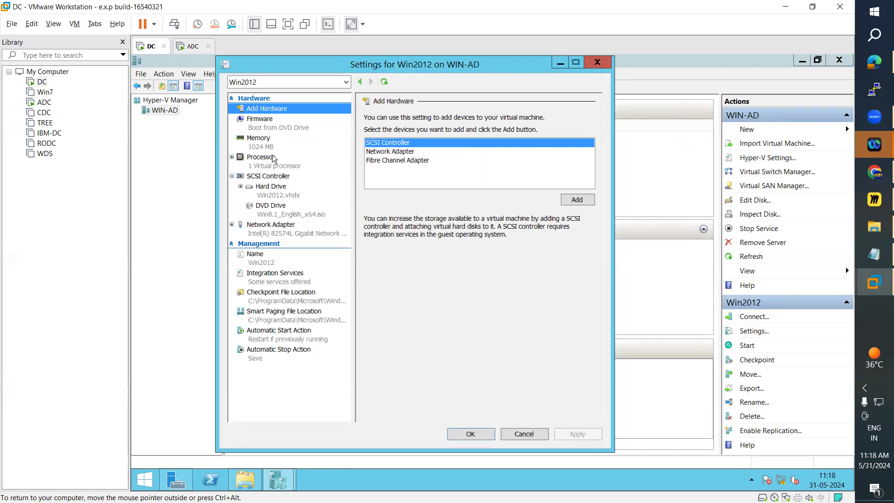
left_click(283, 233)
left_click(425, 148)
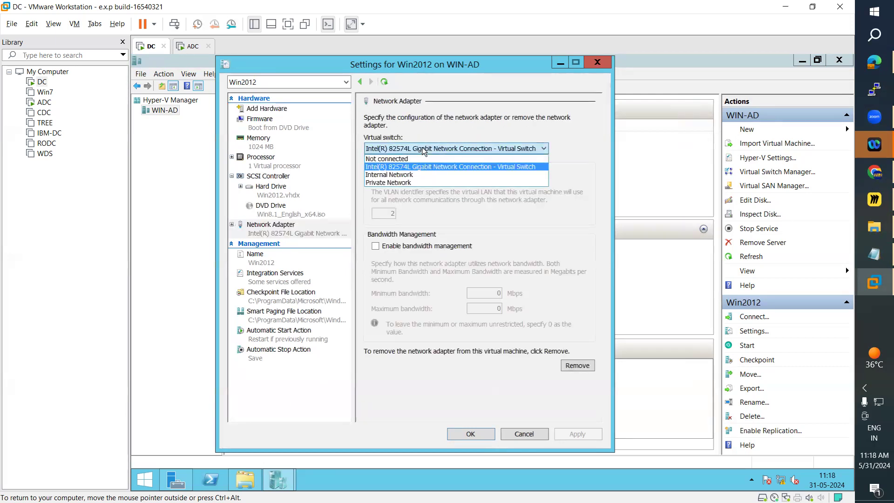
left_click(402, 177)
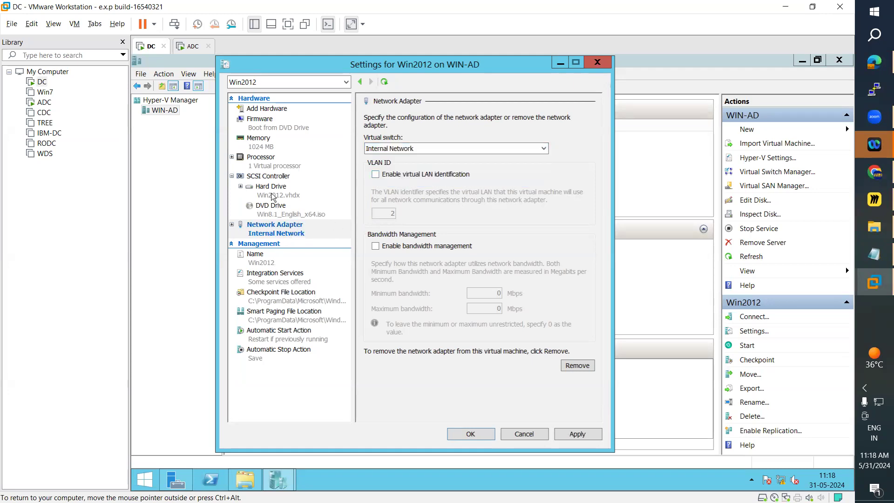
Review Win2012's processor, memory and firmware boot order settings, and save the virtual machine's settings.
left_click(266, 165)
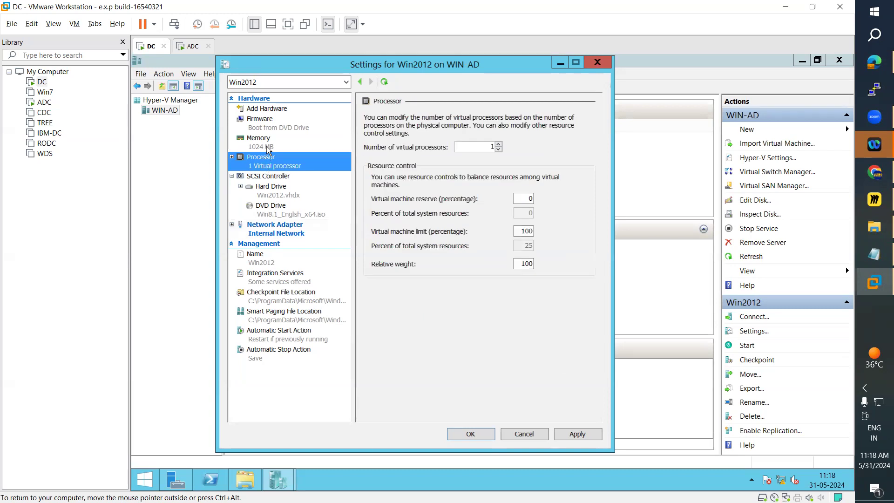
left_click(269, 145)
left_click(270, 128)
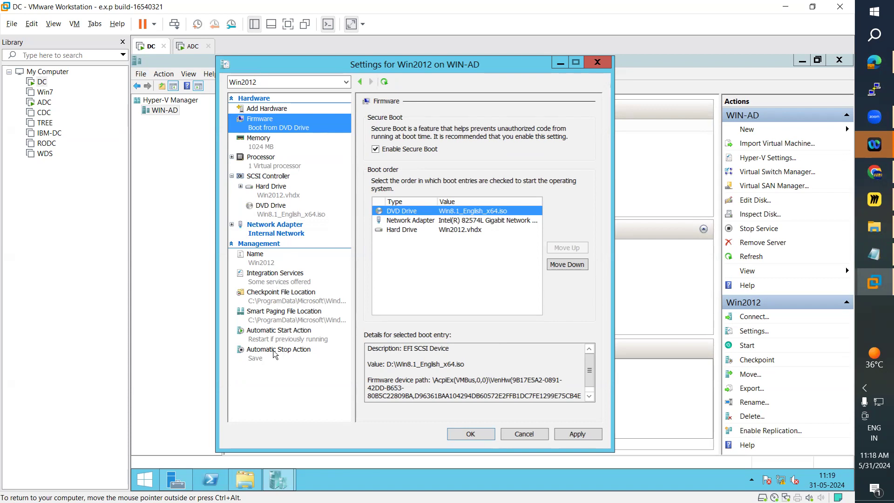
left_click(411, 231)
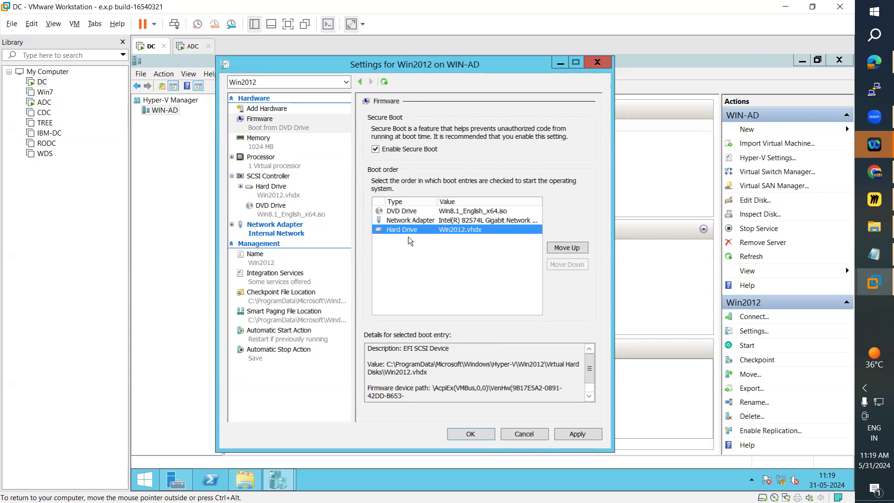
left_click(470, 433)
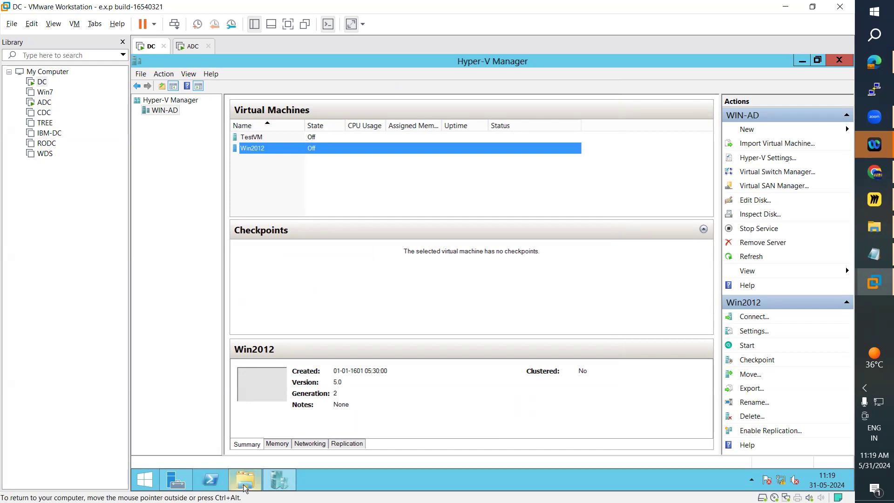
Open Network Connections with ncpa.cpl and examine the vEthernet adapters of the external and Internal Network switches.
left_click(144, 479)
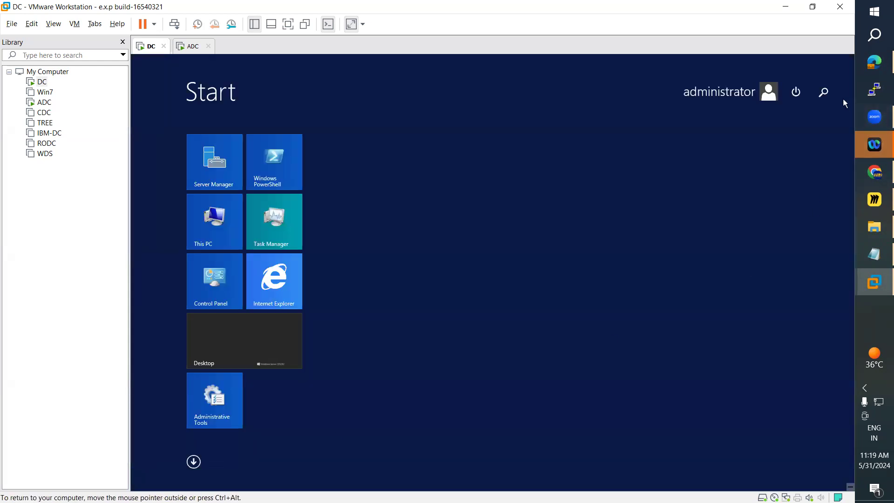
left_click(820, 91)
type("ncpa.cpl")
key("Return")
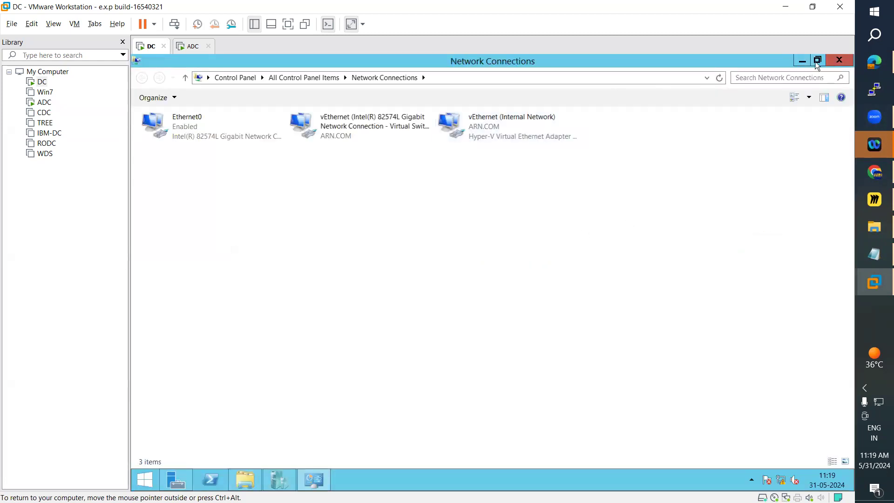
left_click(820, 60)
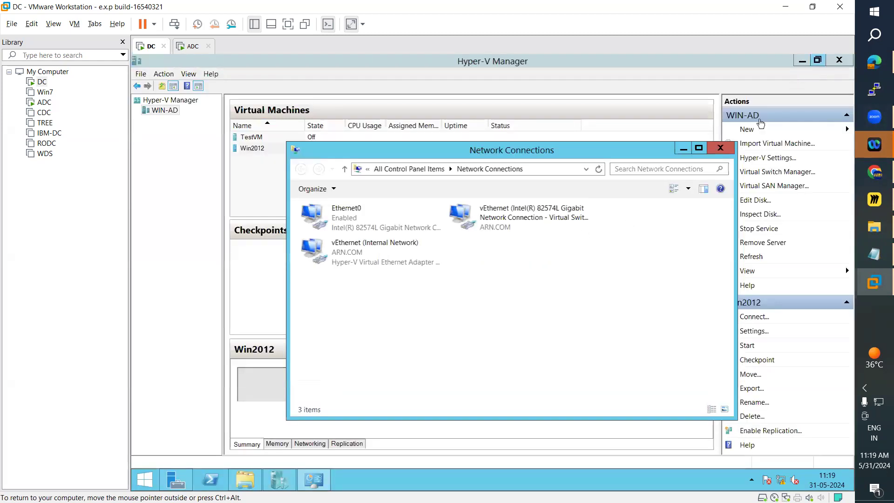
left_click(521, 225)
left_click(394, 262)
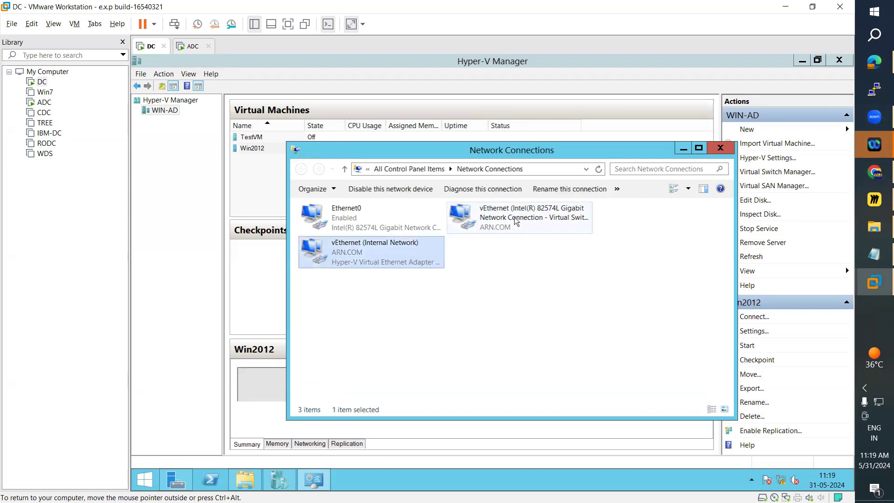
left_click_drag(492, 156, 553, 190)
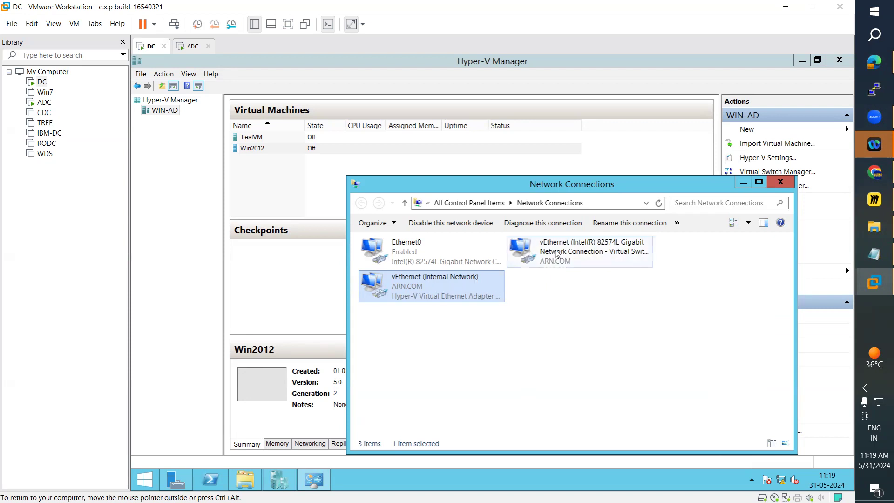
left_click(743, 183)
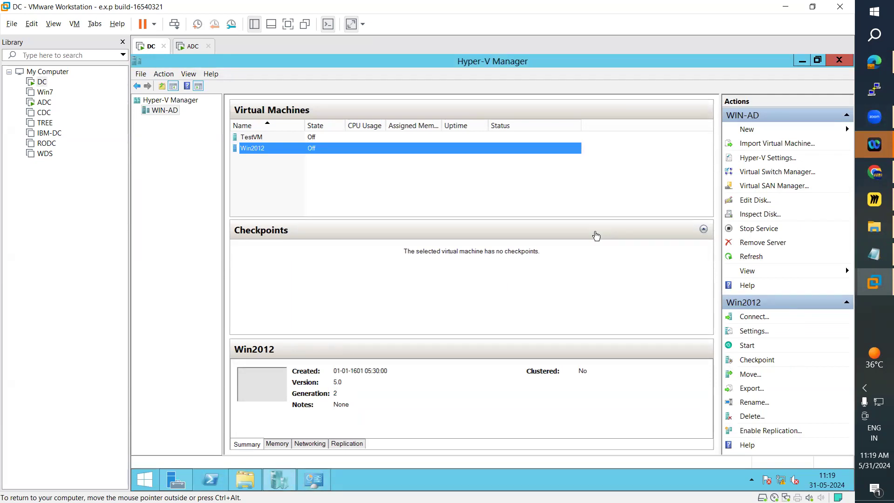
Close Hyper-V Manager and the minimized Network Connections window on the DC machine.
left_click(247, 137)
left_click(250, 149)
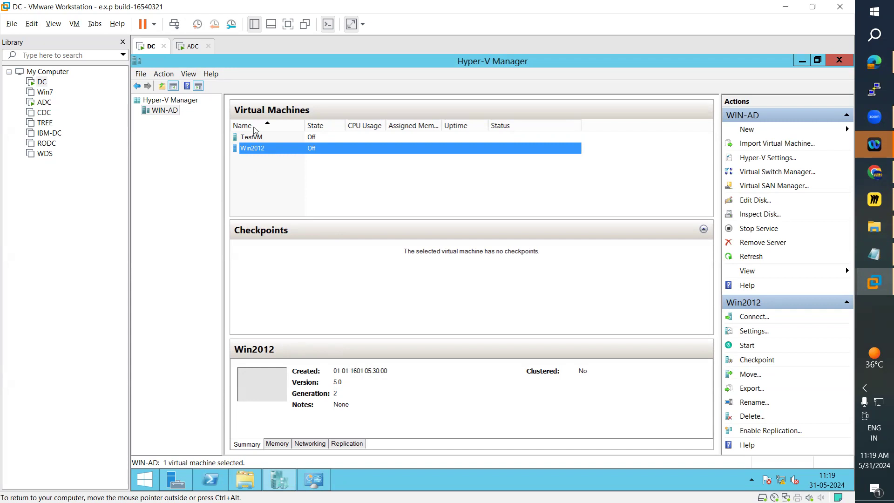
left_click(838, 59)
left_click(839, 60)
left_click(840, 56)
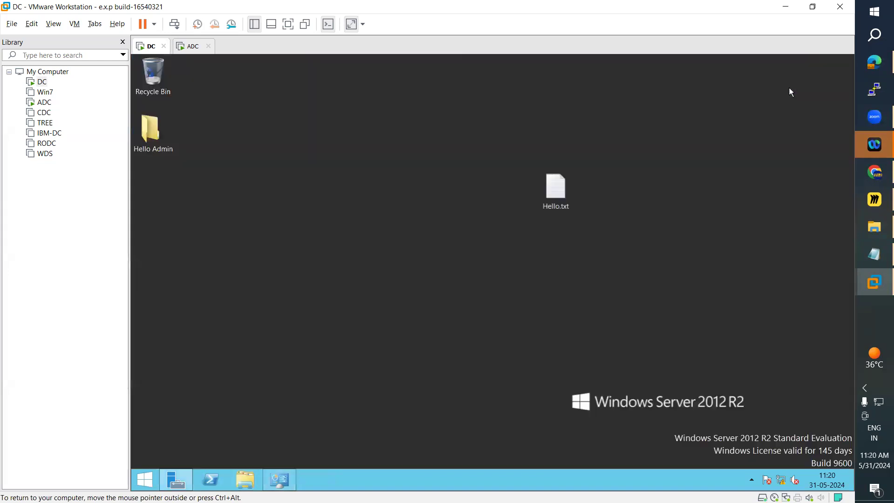
left_click(287, 478)
left_click(782, 182)
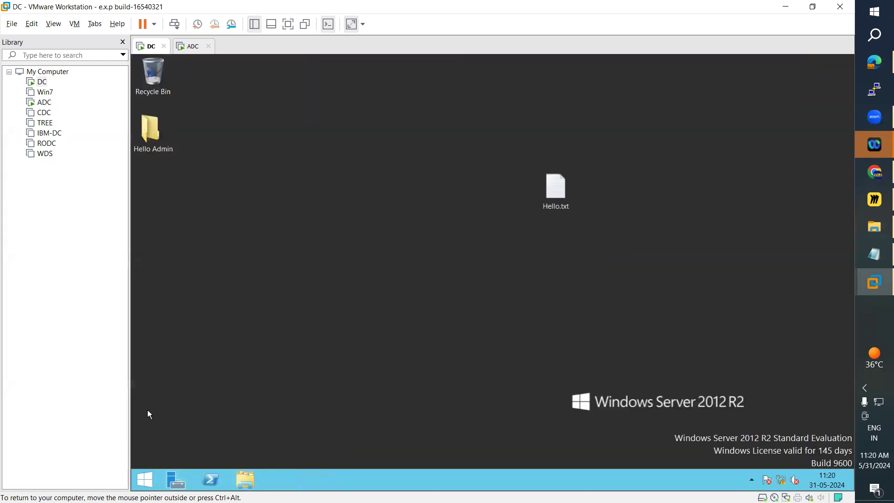
Launch Server Manager on DC and reopen Hyper-V Manager from its management tools.
left_click(159, 479)
left_click(271, 361)
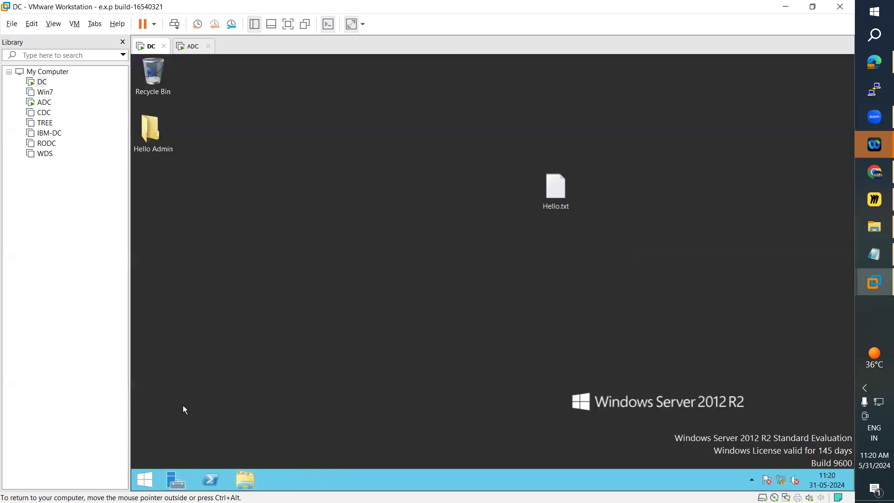
left_click(176, 480)
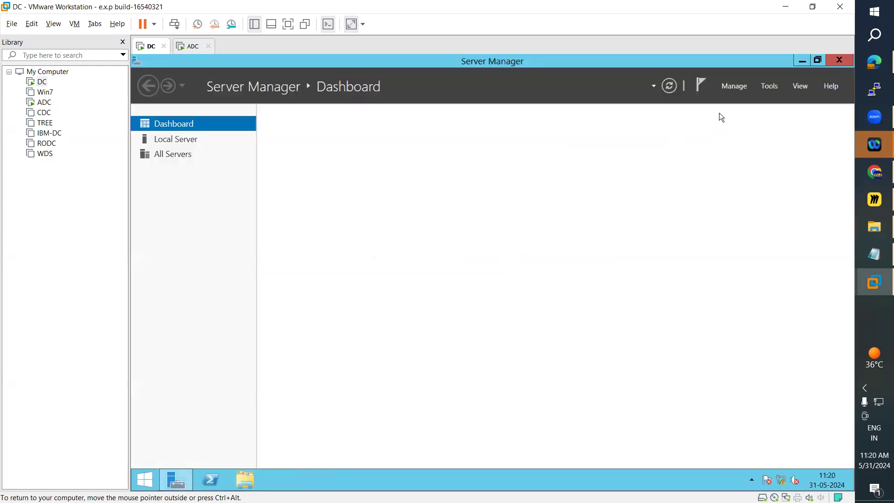
left_click(768, 86)
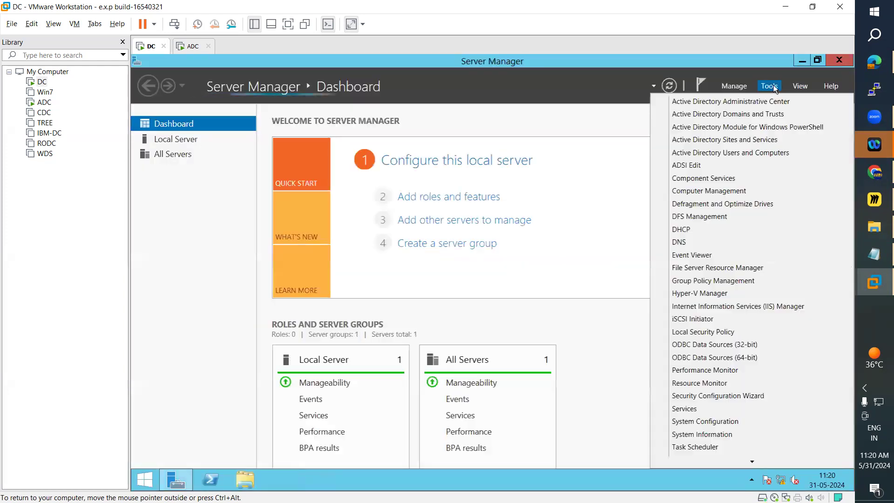
left_click(708, 294)
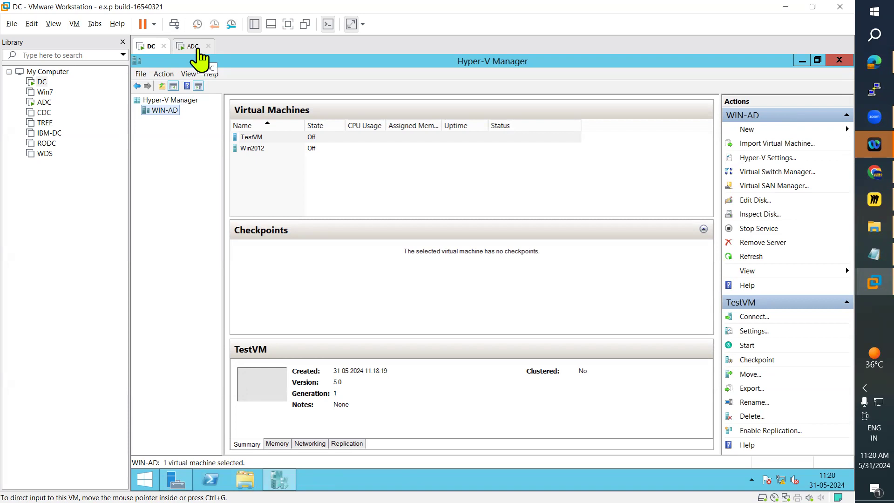
Switch to the ADC virtual machine, unlock its sign-in screen and log in with the administrator account password.
left_click(199, 51)
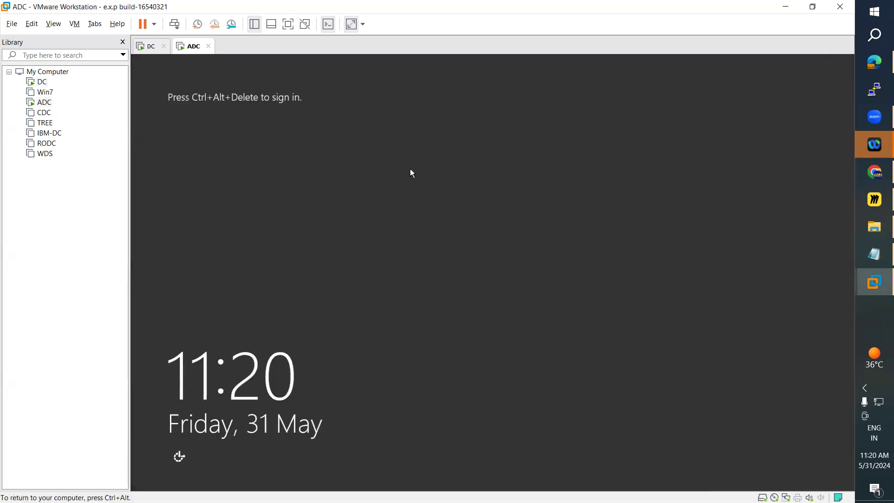
left_click(75, 24)
left_click(128, 78)
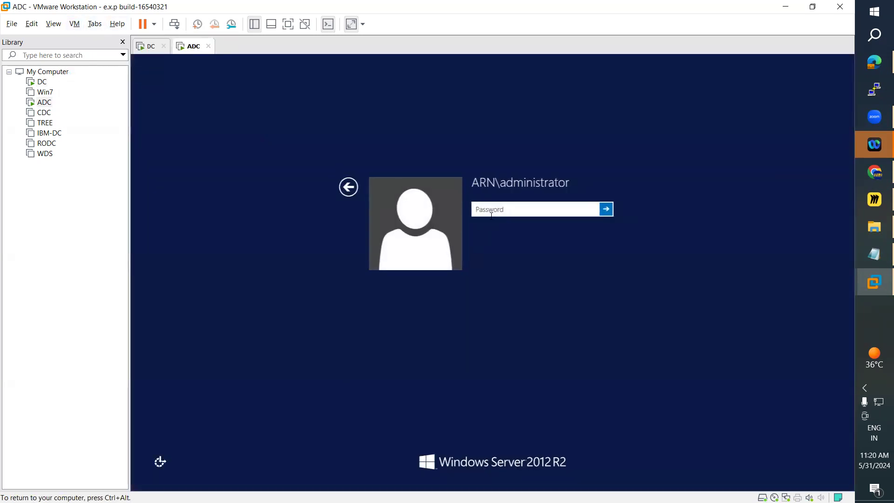
type("••••")
key("Return")
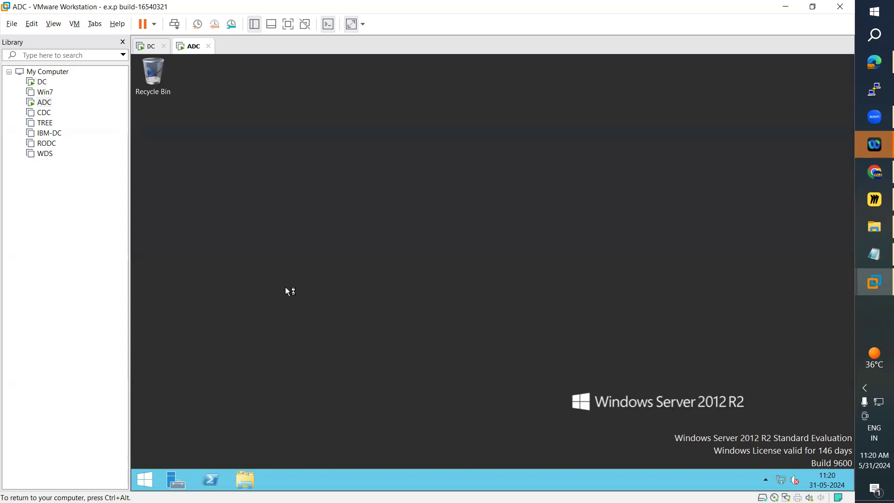
Open Server Manager on ADC and try to start the Add Roles and Features Wizard.
left_click(173, 482)
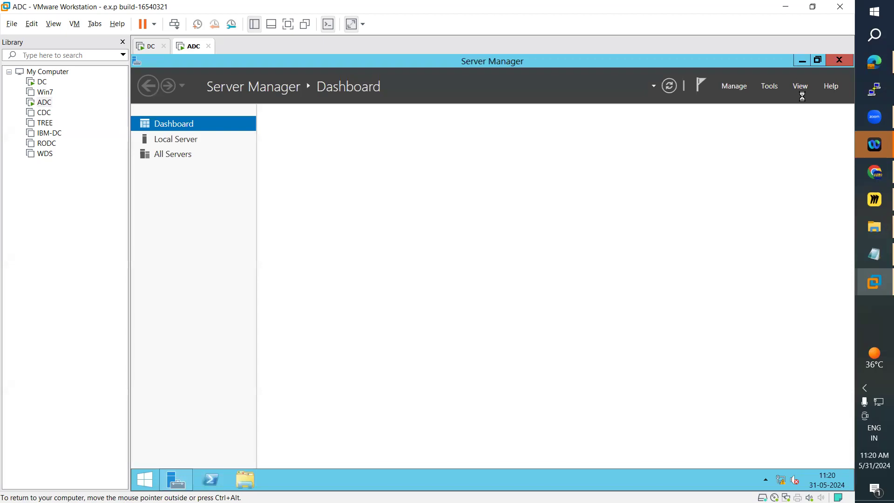
left_click(769, 86)
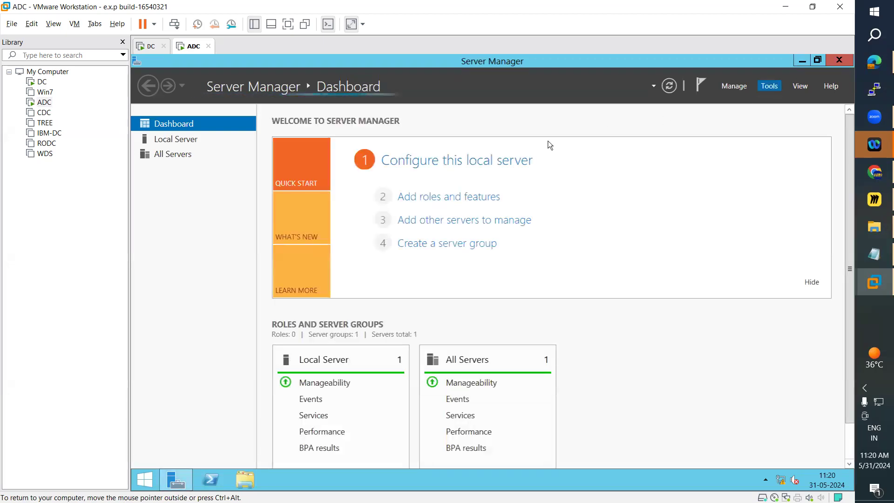
left_click(441, 201)
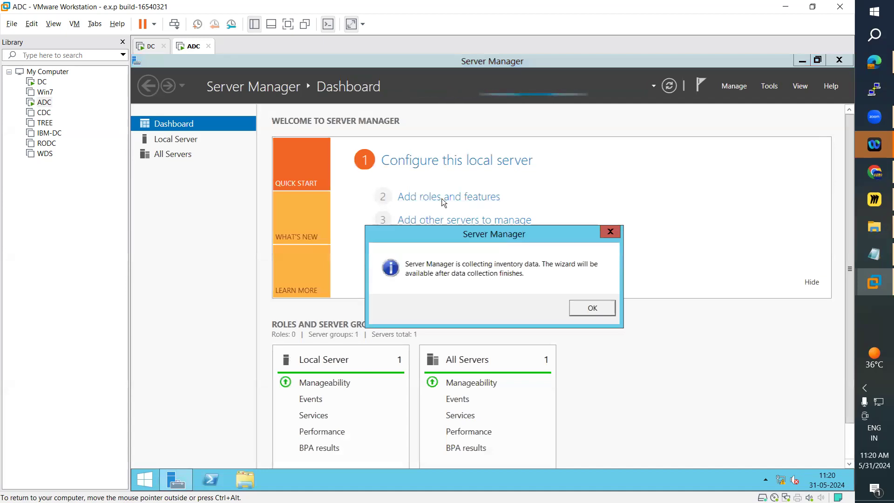
left_click(591, 307)
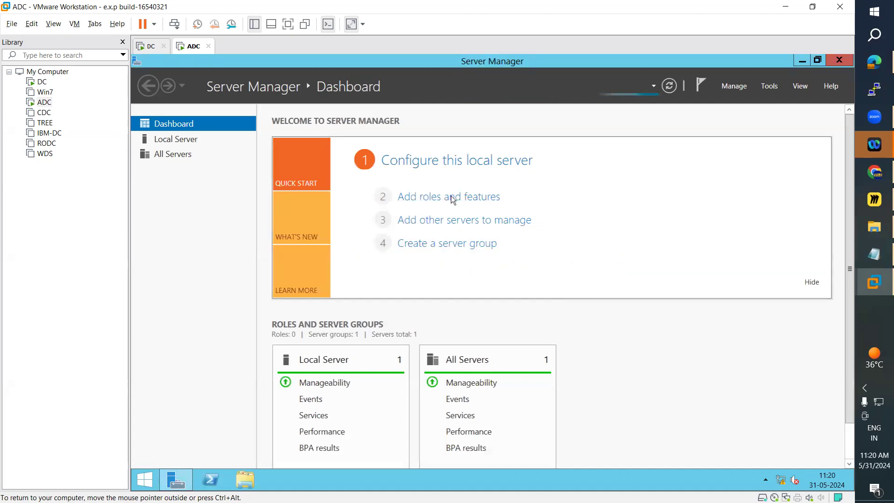
left_click(465, 197)
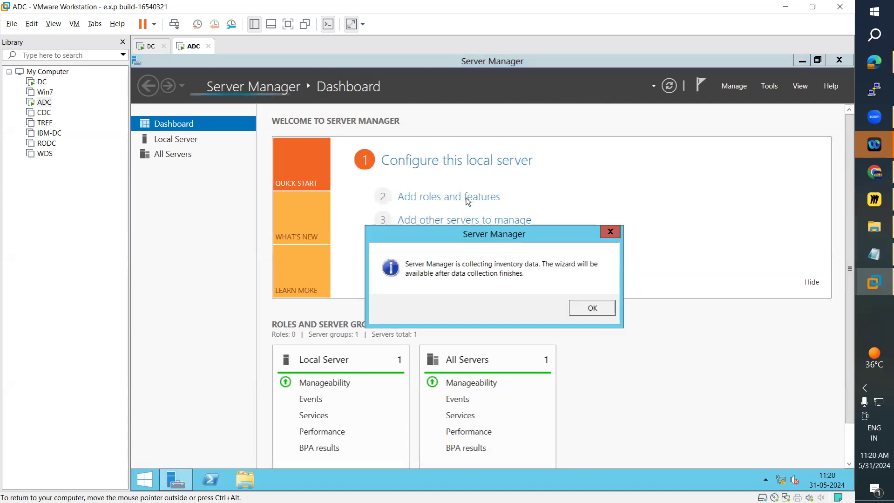
left_click(587, 311)
Start the Add Roles and Features Wizard on the ADC machine and proceed with a role-based installation on WIN-ADC to the server roles.
left_click(146, 46)
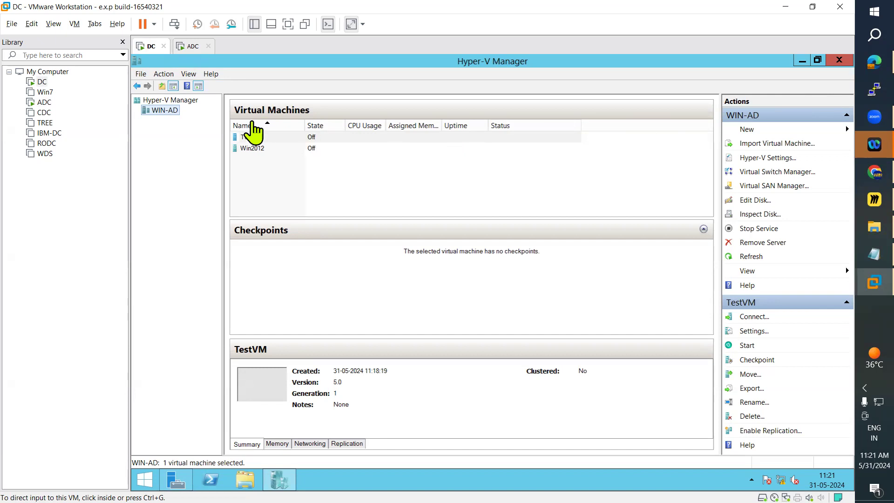
left_click(189, 47)
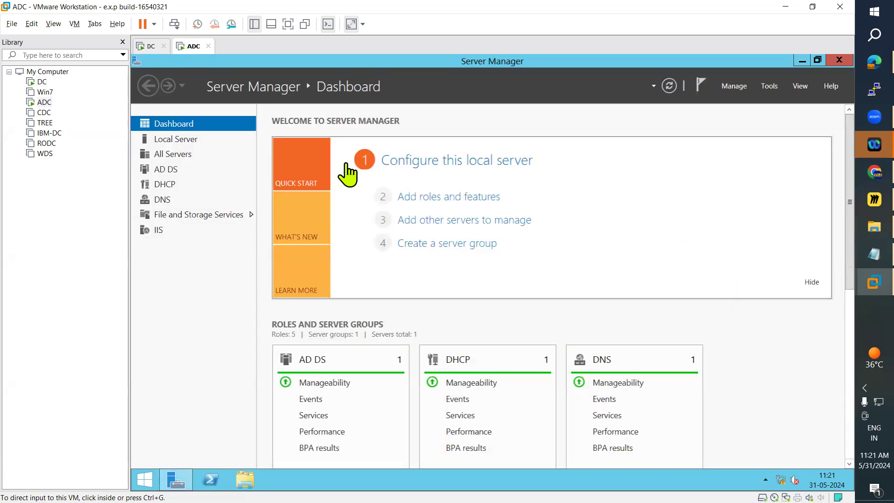
left_click(461, 199)
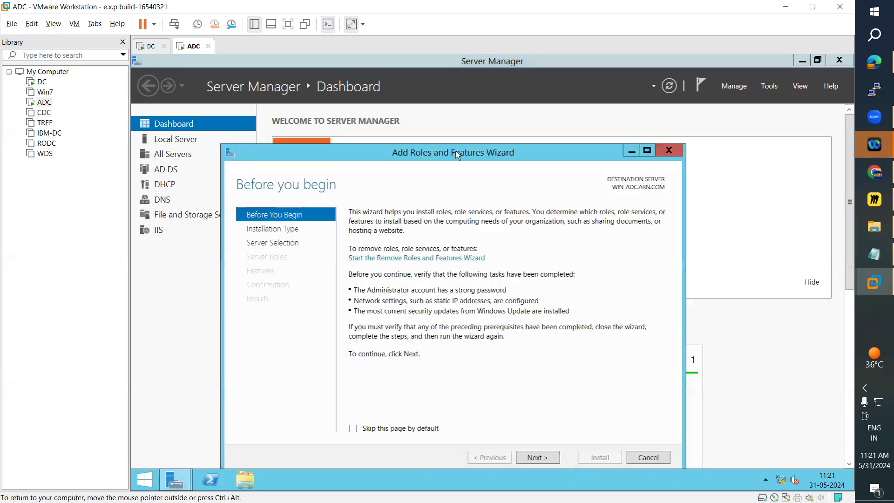
left_click(530, 421)
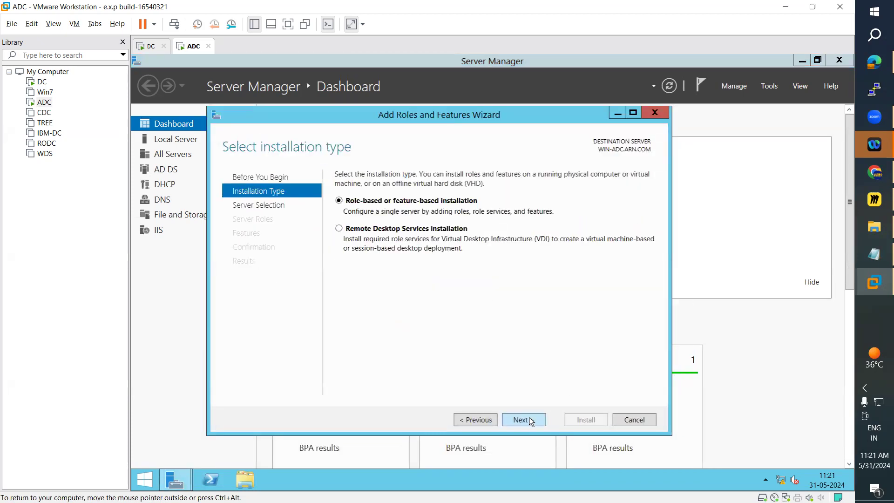
left_click(531, 421)
left_click(530, 421)
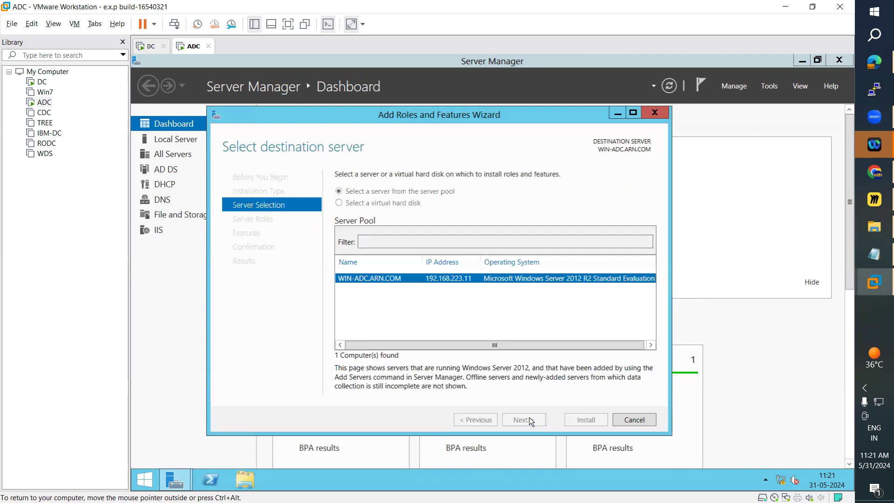
Try to add the Hyper-V role with its management tools on ADC, and exit the wizard.
left_click(353, 334)
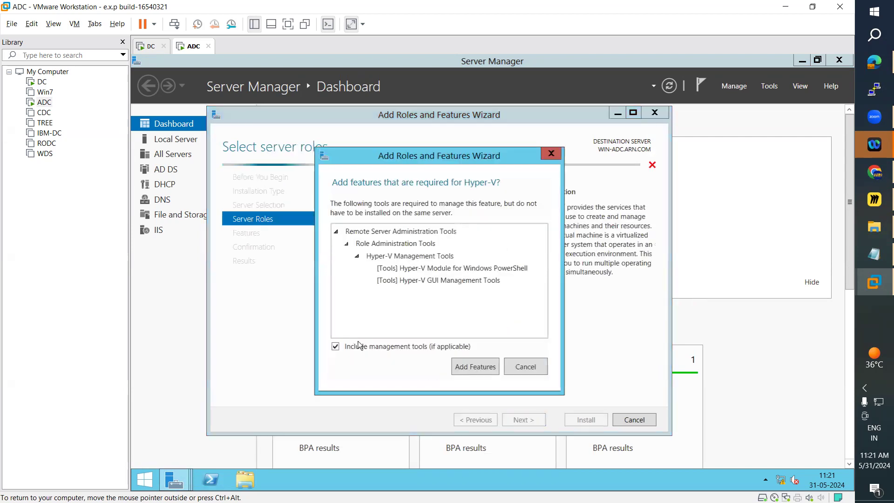
left_click(494, 366)
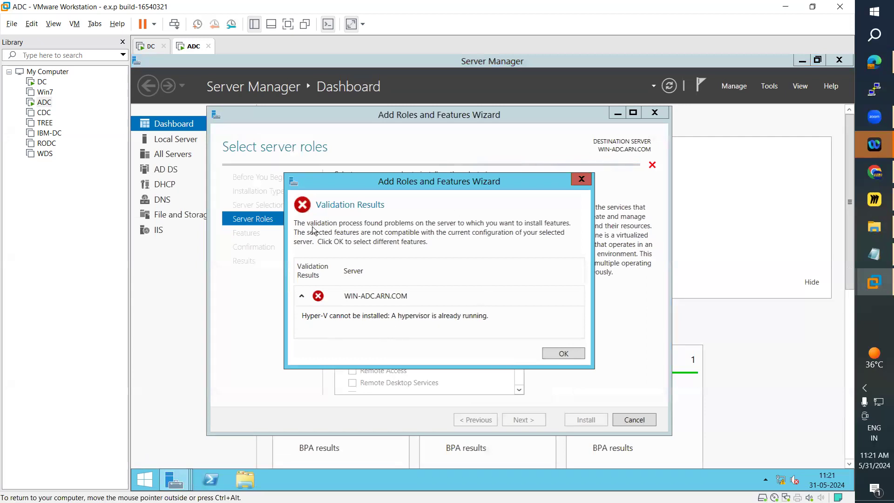
left_click(576, 356)
left_click(660, 114)
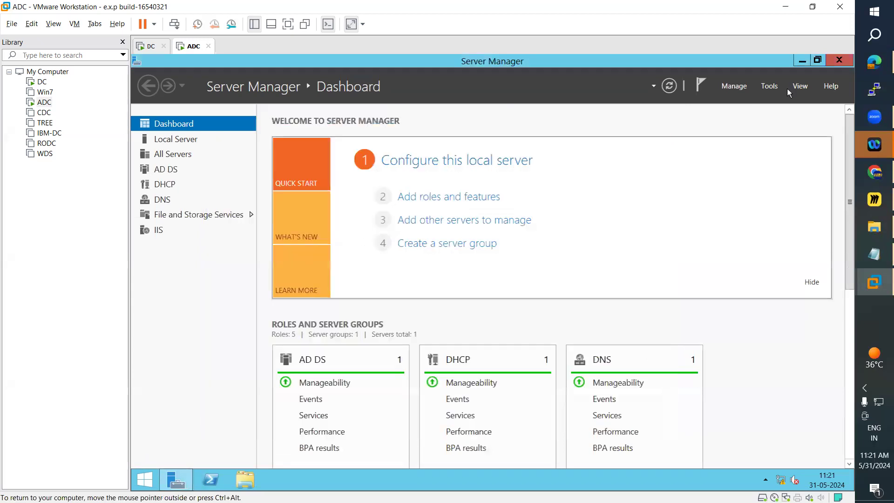
Close Server Manager on ADC and sign out of the administrator account.
left_click(844, 58)
left_click(151, 477)
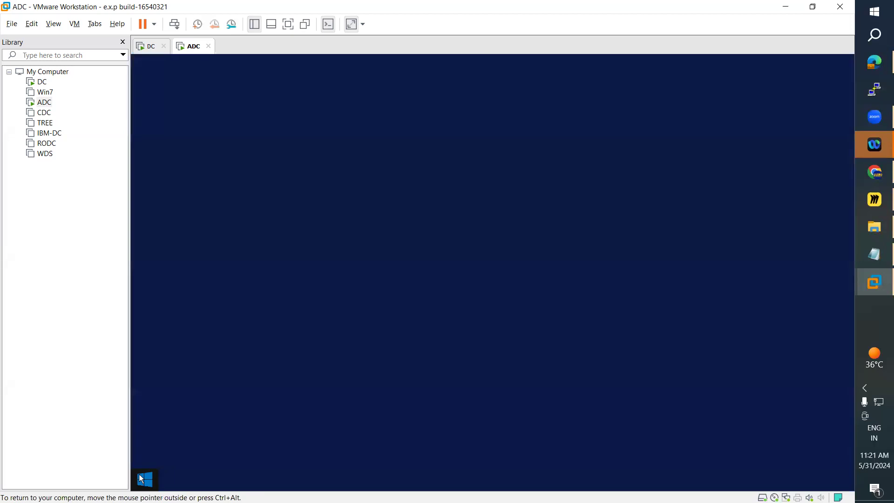
left_click(722, 98)
left_click(675, 145)
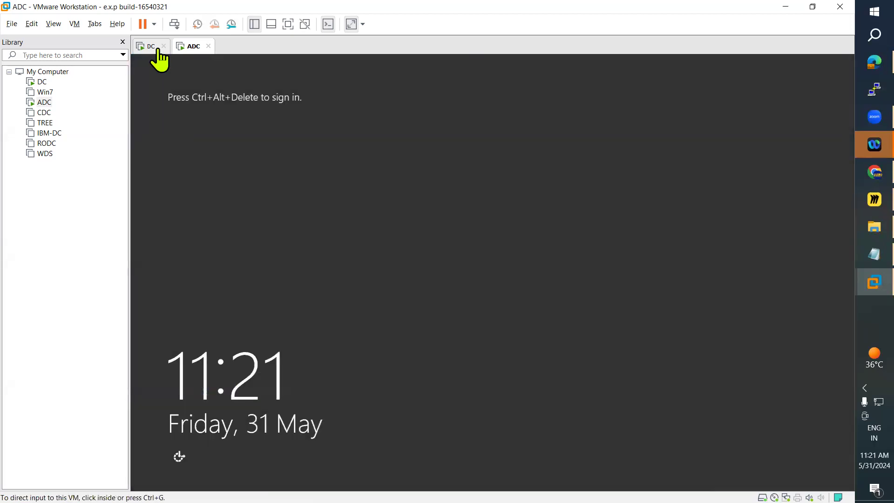
Unlock the ADC sign-in screen and log in to the administrator account with its password.
left_click(74, 24)
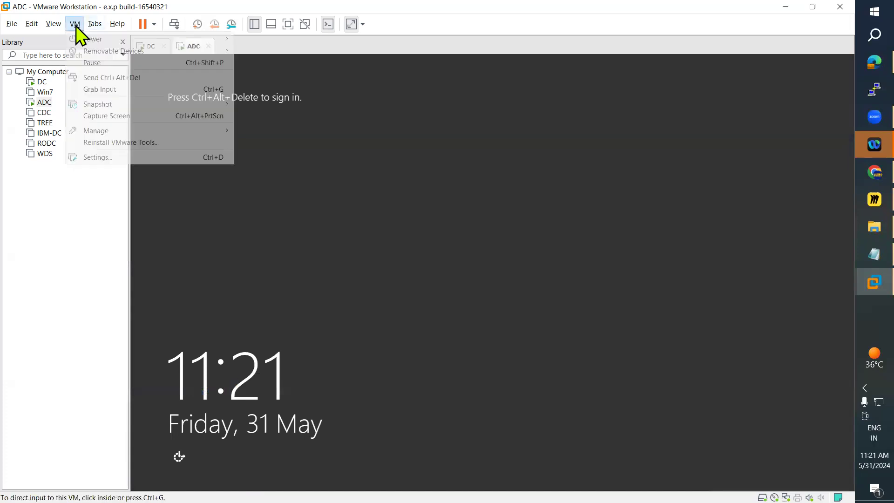
left_click(126, 78)
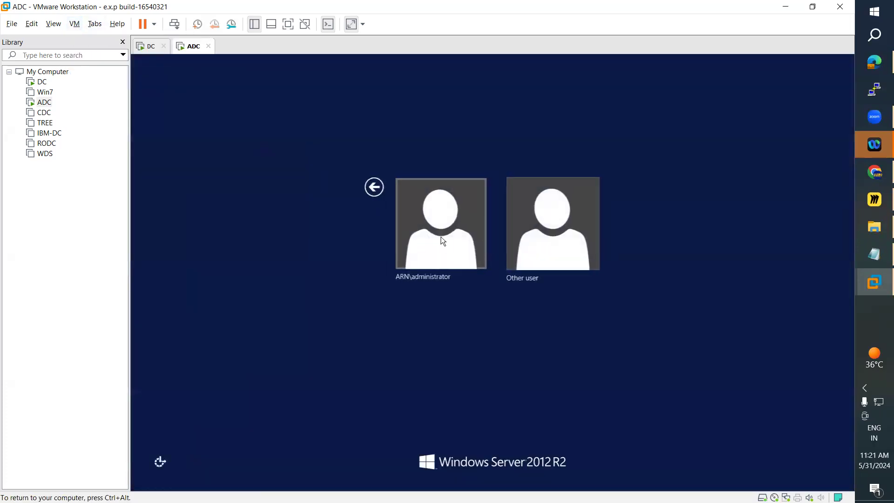
left_click(442, 242)
type("•••••••")
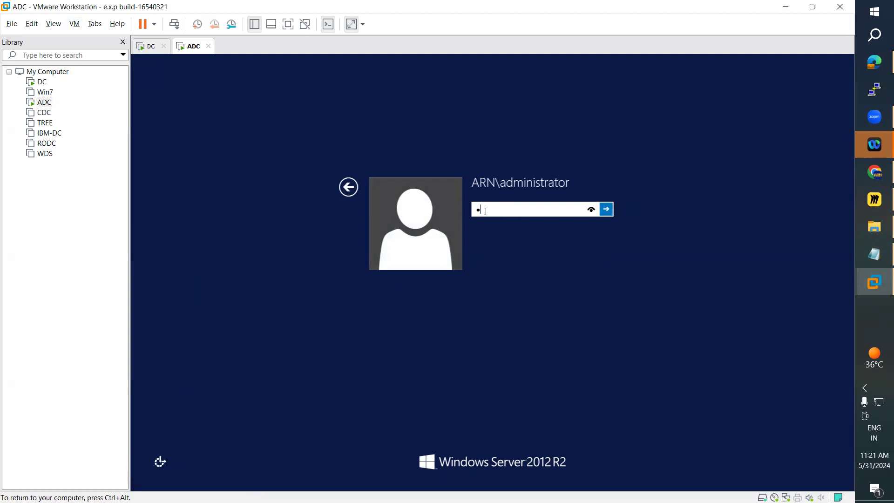
type("••")
key("Return")
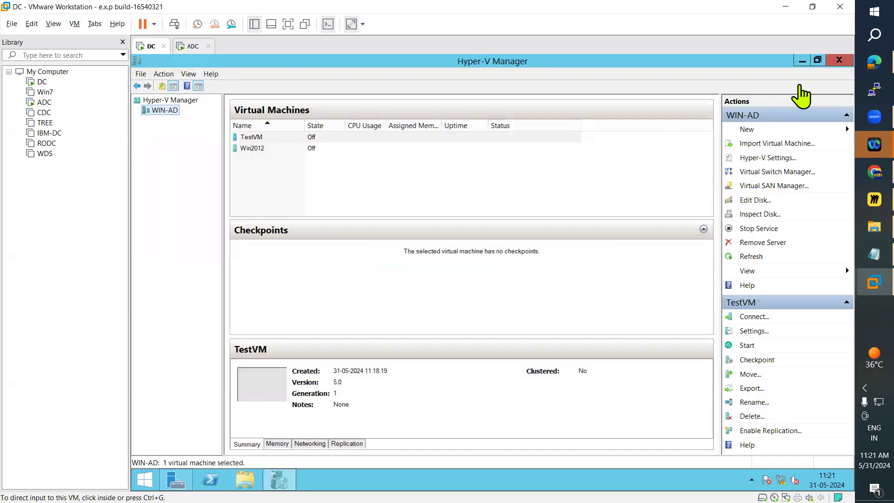
On the DC machine, close Hyper-V Manager and Server Manager and return to the desktop.
left_click(839, 60)
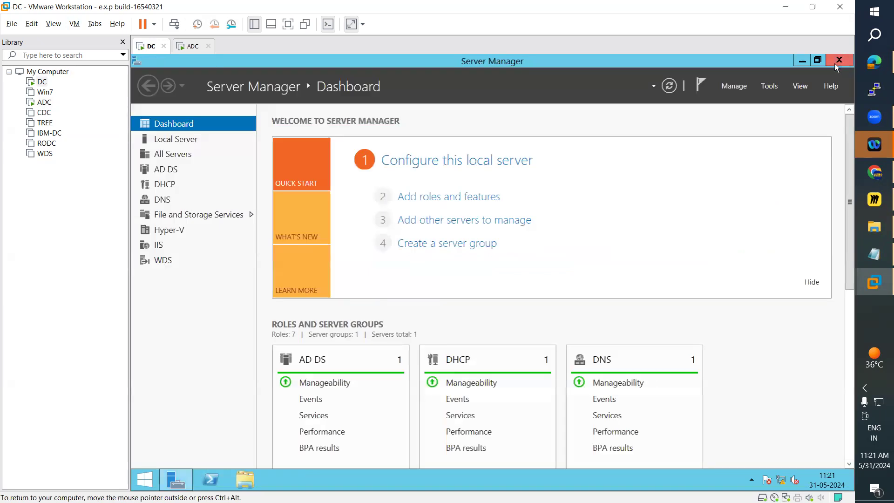
left_click(842, 63)
left_click(146, 484)
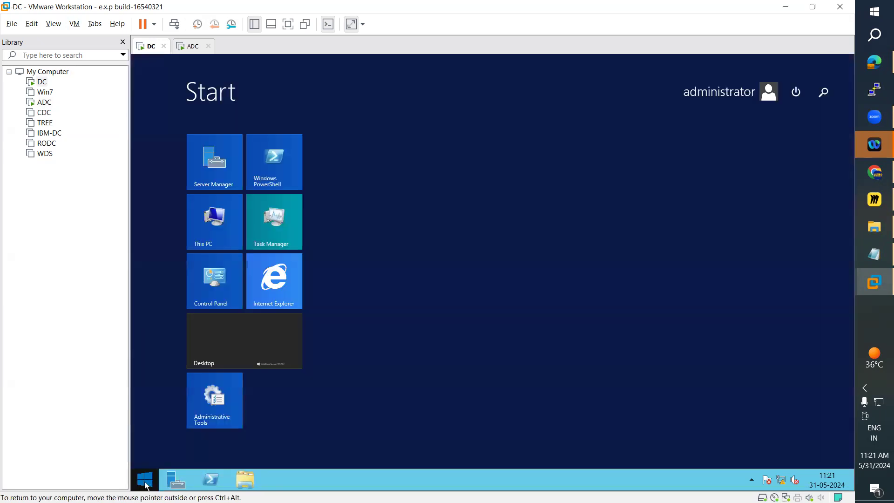
left_click(263, 363)
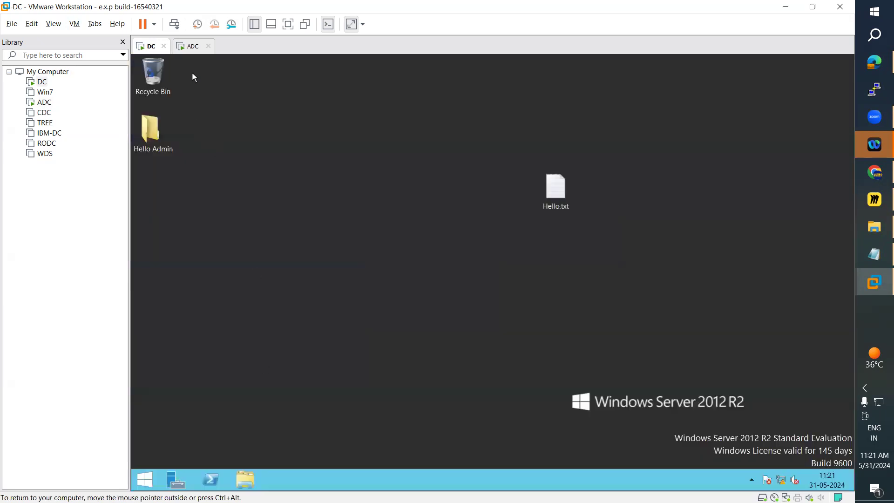
Return to ADC, close Server Manager and shut the machine down with the reason Hardware: Installation (Planned).
left_click(191, 46)
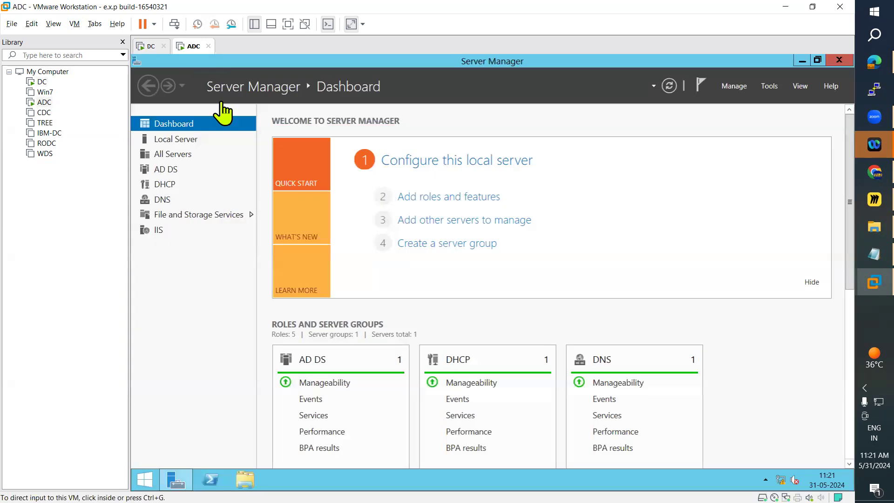
left_click(839, 60)
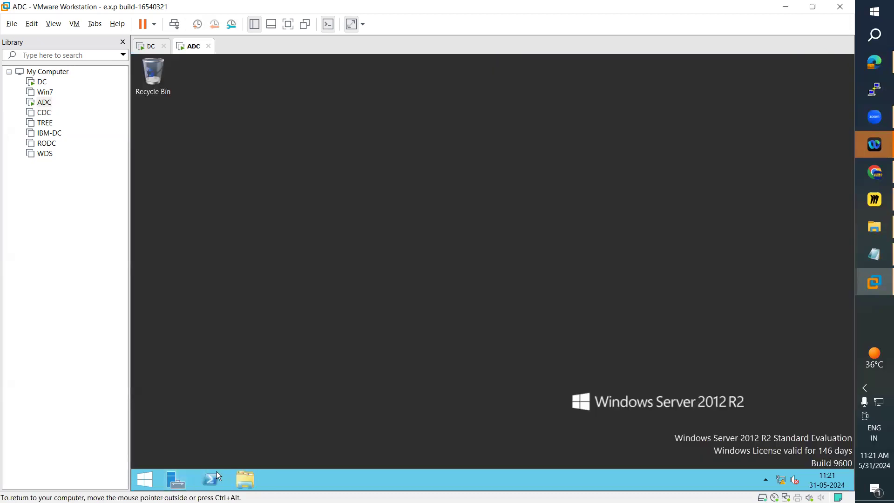
left_click(158, 482)
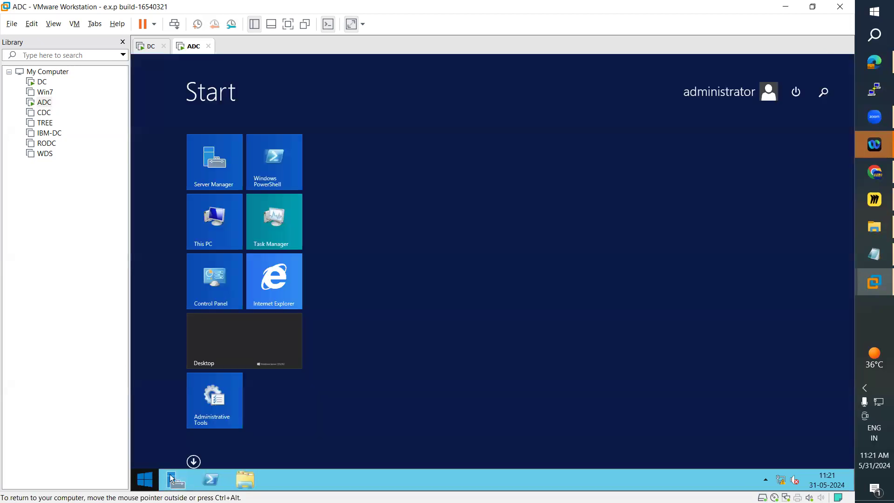
left_click(795, 91)
left_click(794, 119)
left_click(735, 148)
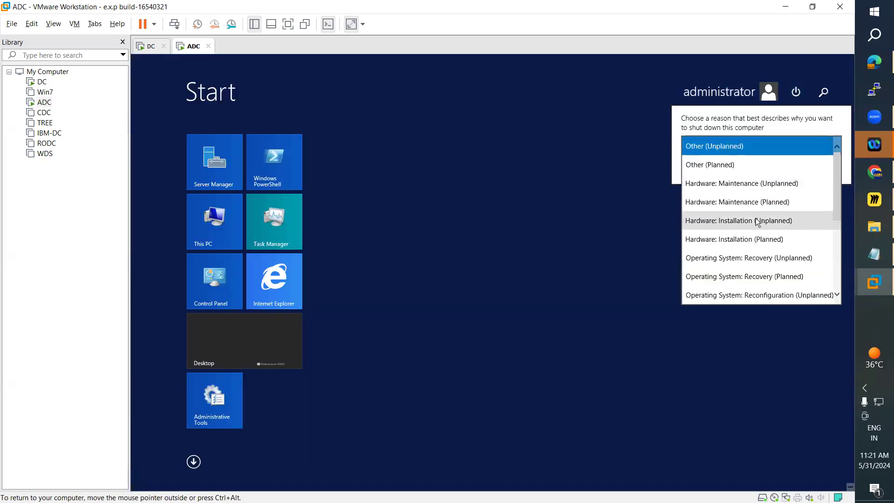
left_click(751, 242)
left_click(822, 166)
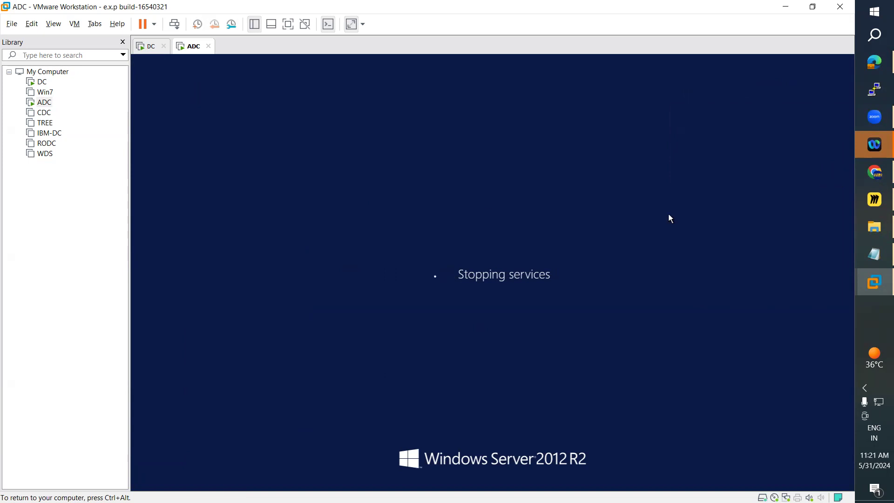
Switch to the Hyper-V notes in Notepad and review the troubleshooting steps for Hyper-V not installing in VMware Workstation.
left_click(865, 255)
scroll(308, 307, "down", 7)
scroll(307, 319, "down", 20)
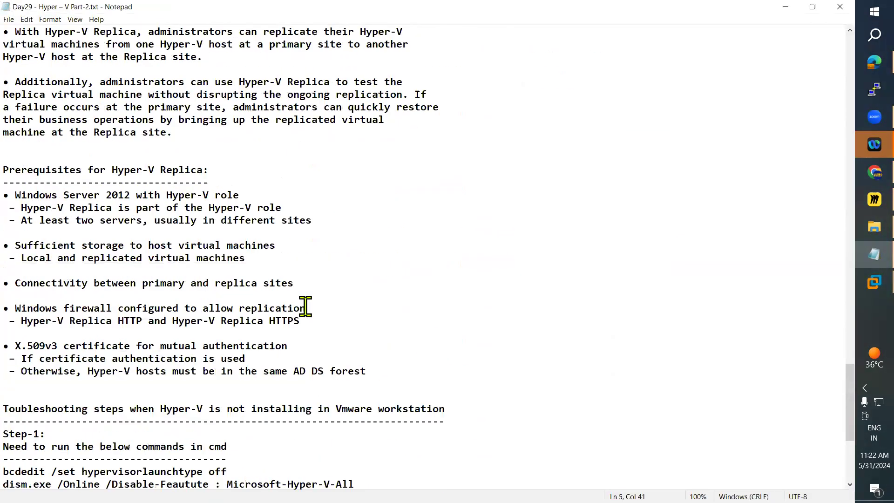
scroll(305, 305, "down", 6)
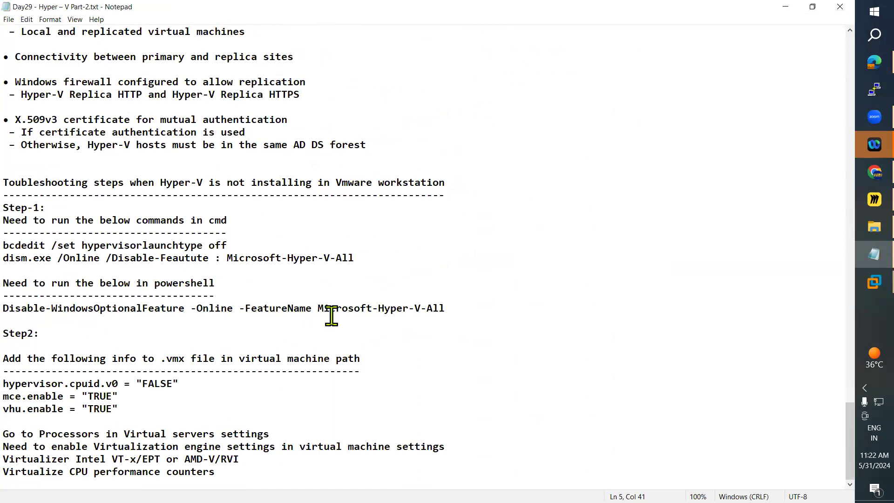
scroll(344, 314, "down", 12)
Switch to VMware Workstation and open the ADC virtual machine's directory in a maximized File Explorer window.
left_click(868, 281)
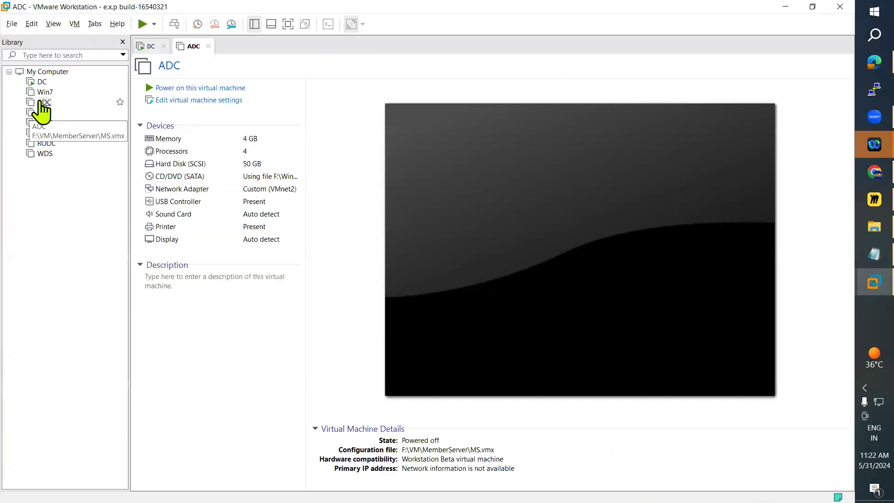
right_click(41, 102)
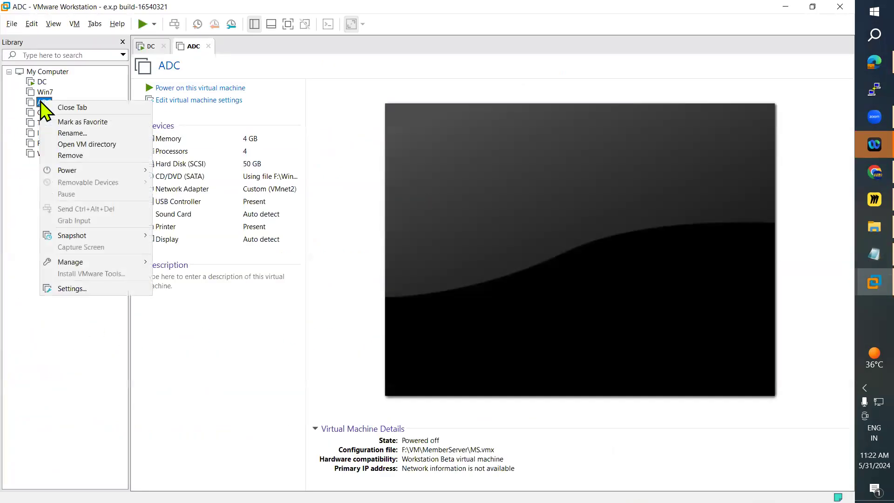
left_click(79, 144)
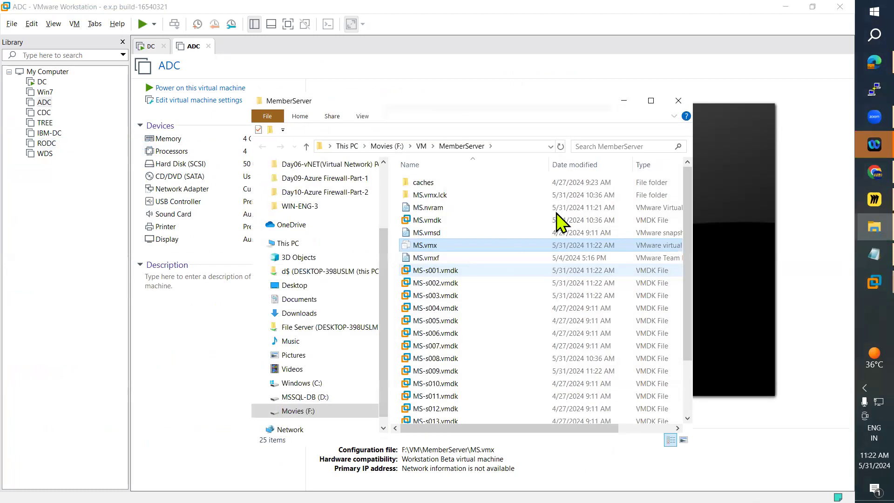
left_click(651, 101)
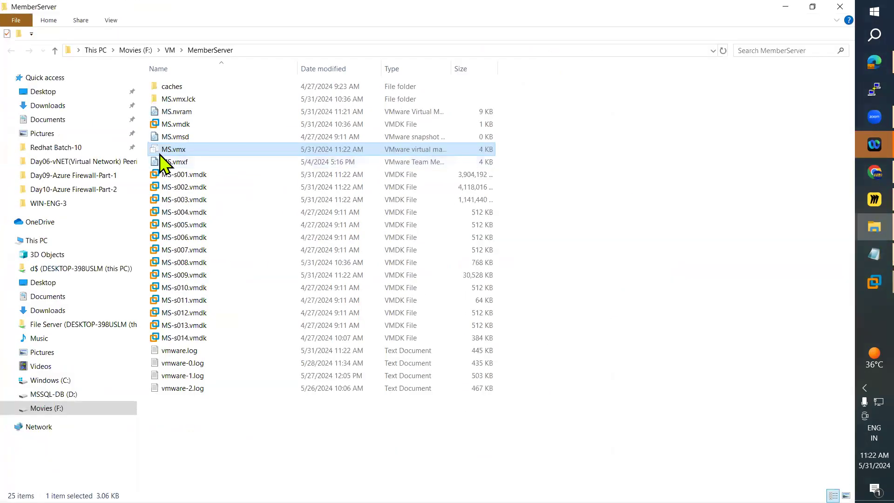
Open the MS.vmx configuration file in Notepad and maximize its window.
right_click(171, 150)
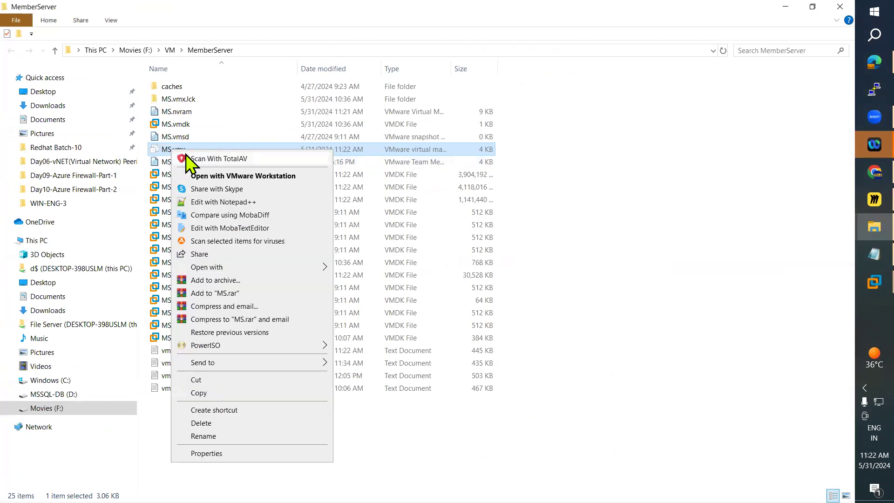
mouse_move(245, 268)
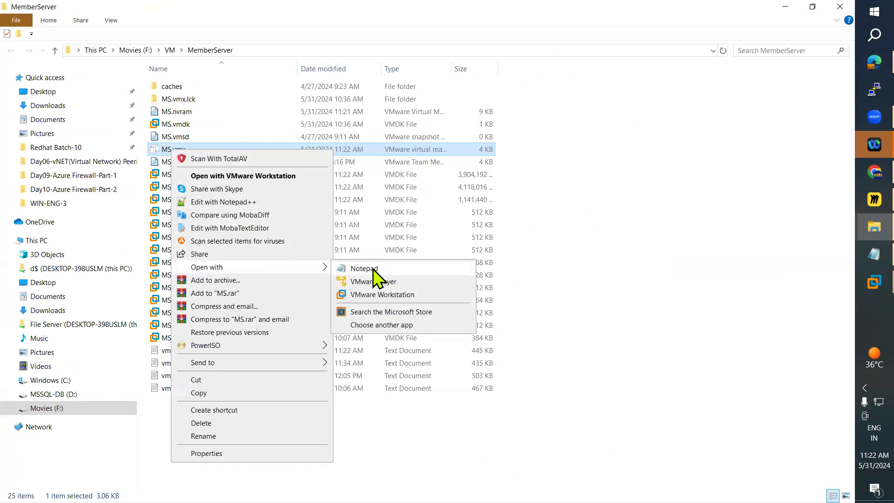
left_click(377, 271)
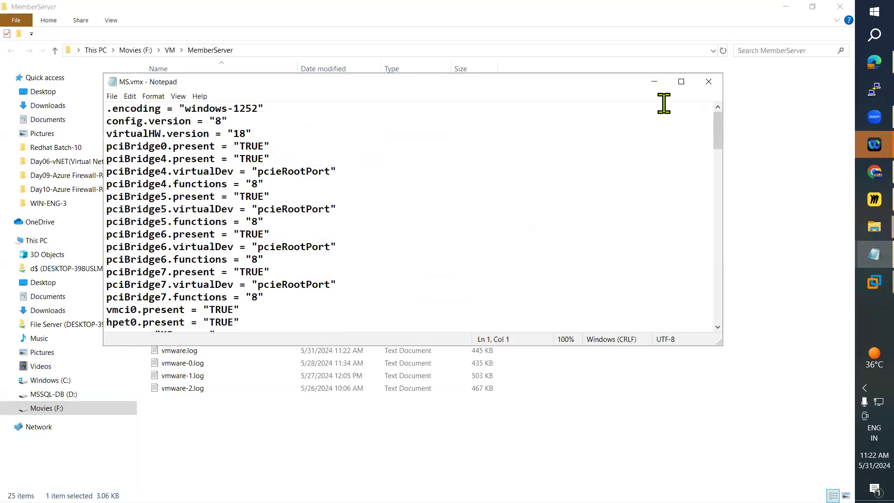
left_click(680, 82)
Copy the hypervisor.cpuid.v0 = "FALSE", mce.enable = "TRUE" and vhu.enable = "TRUE" lines from the Hyper-V notes to the end of MS.vmx, saving and closing it.
left_click_drag(849, 51, 851, 339)
left_click(859, 252)
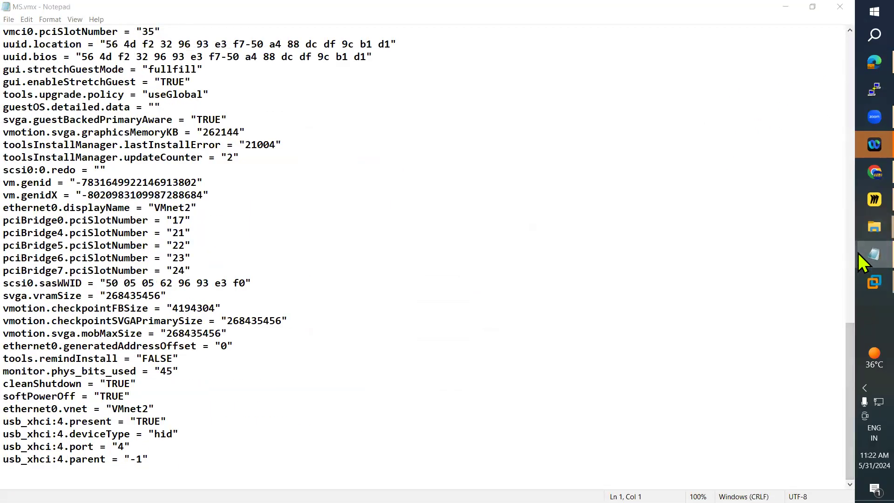
left_click(749, 216)
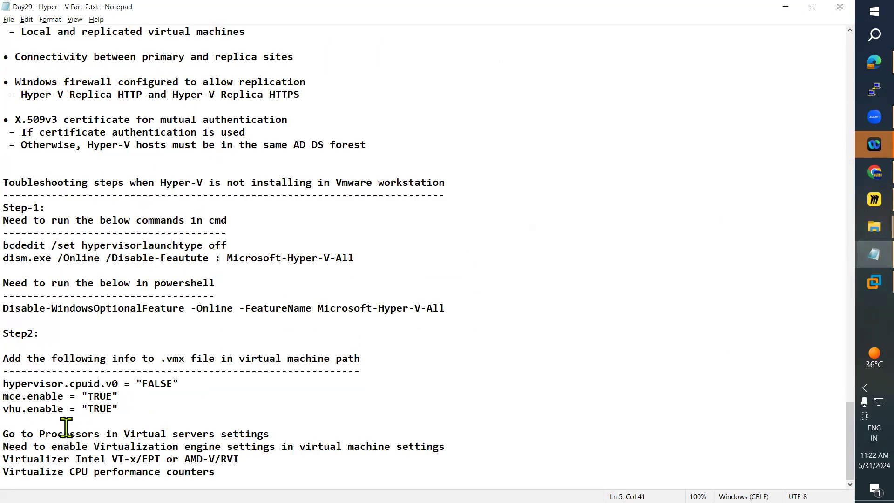
left_click_drag(4, 383, 137, 408)
key("ctrl+c")
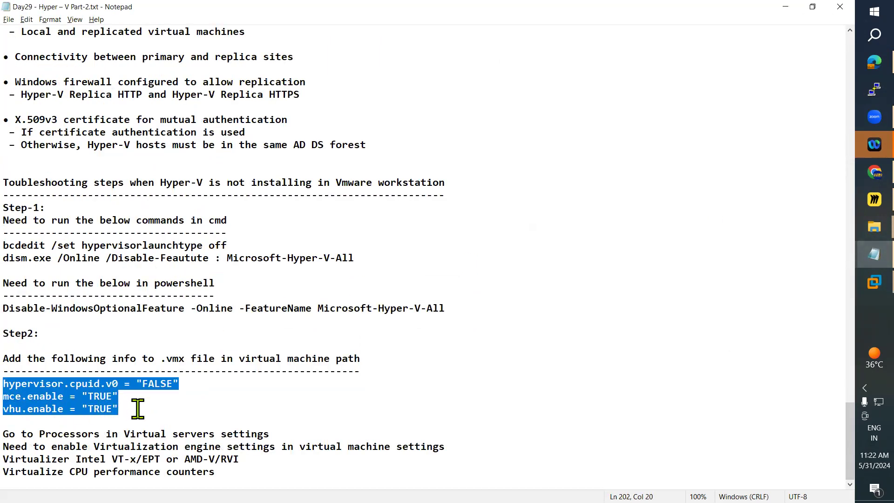
key("alt+Tab")
left_click(34, 471)
key("ctrl+v")
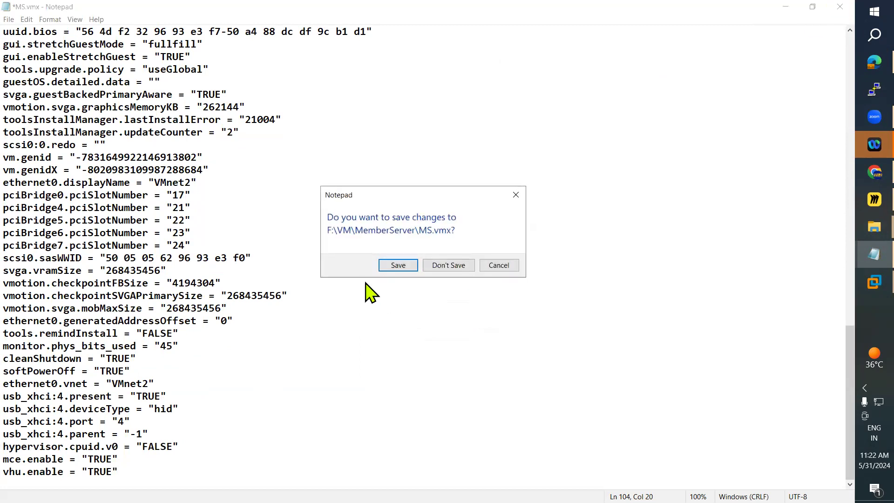
left_click(402, 264)
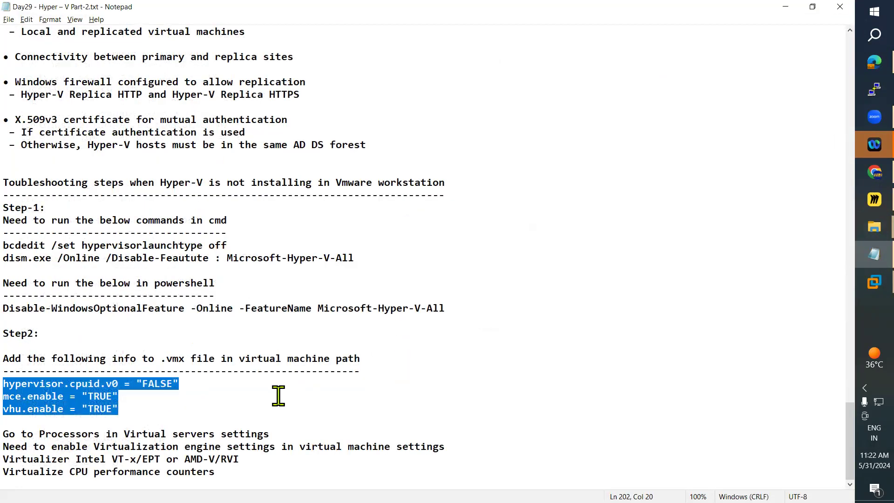
Switch to the ADC machine in VMware Workstation and enable Virtualize Intel VT-x/EPT or AMD-V/RVI in its processor settings.
mouse_move(859, 279)
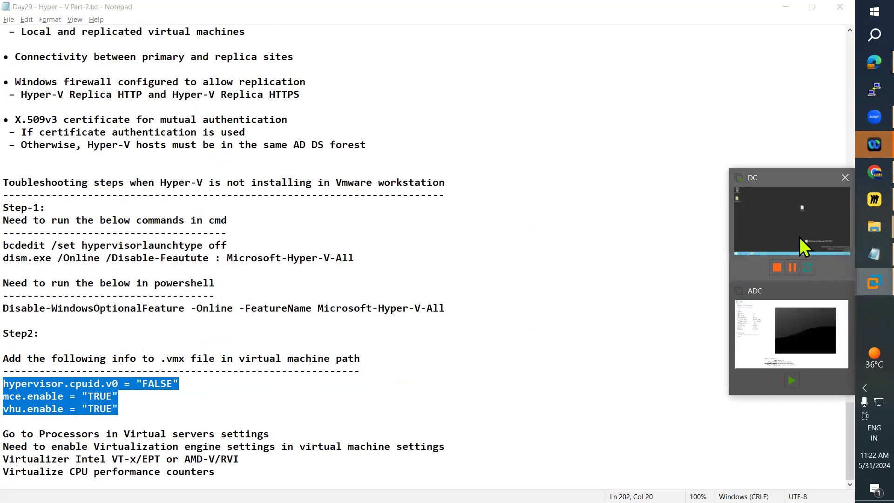
left_click(785, 320)
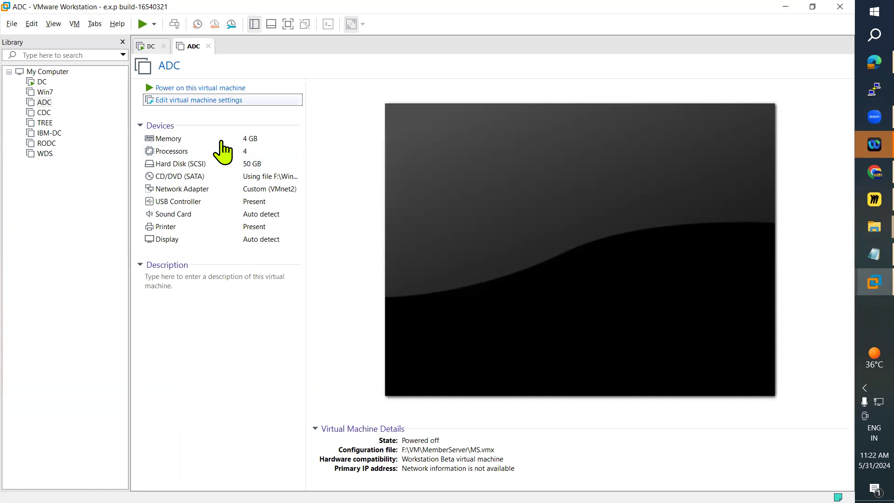
left_click(219, 100)
left_click(264, 106)
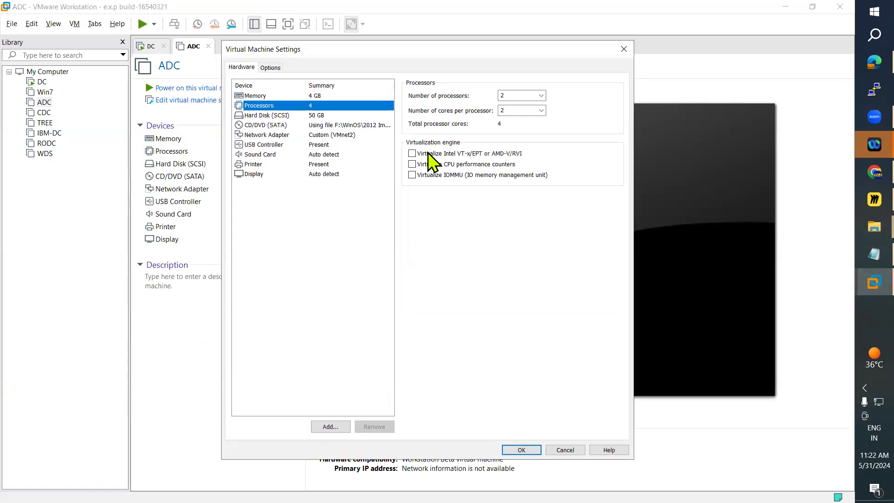
left_click(413, 154)
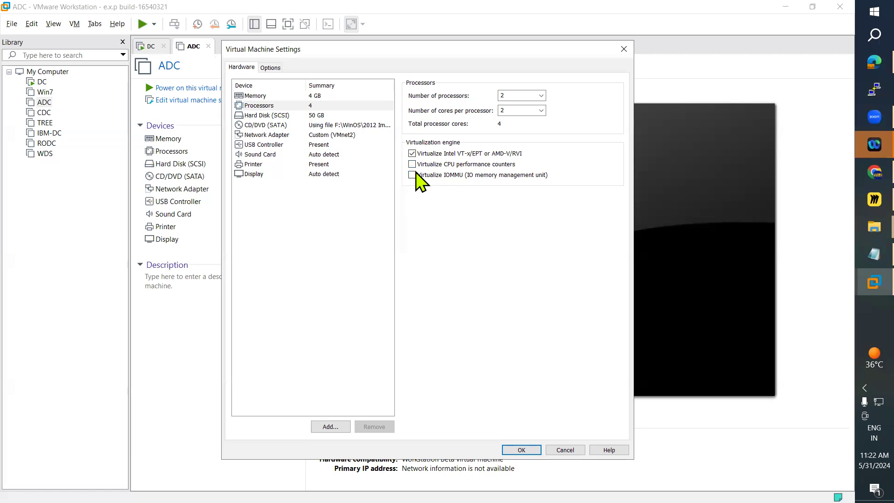
Following the Hyper-V notes, also enable Virtualize CPU performance counters for ADC, apply the settings and power on the machine.
left_click(858, 257)
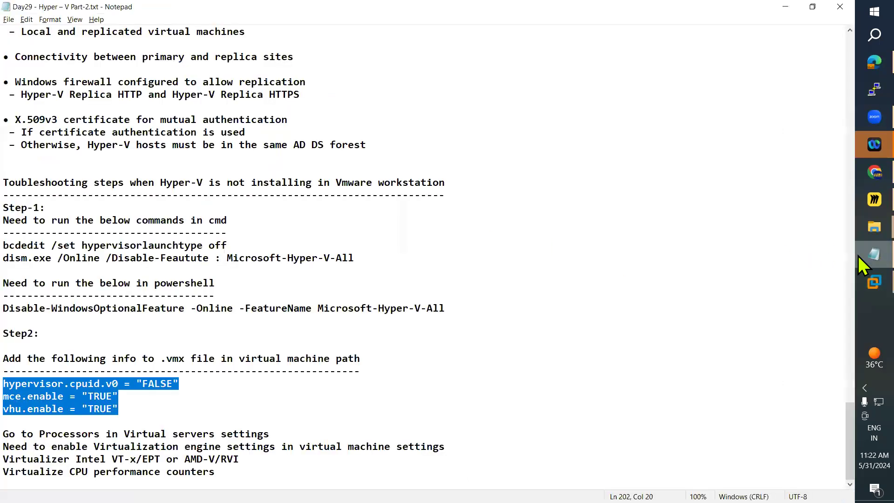
left_click_drag(52, 471, 185, 471)
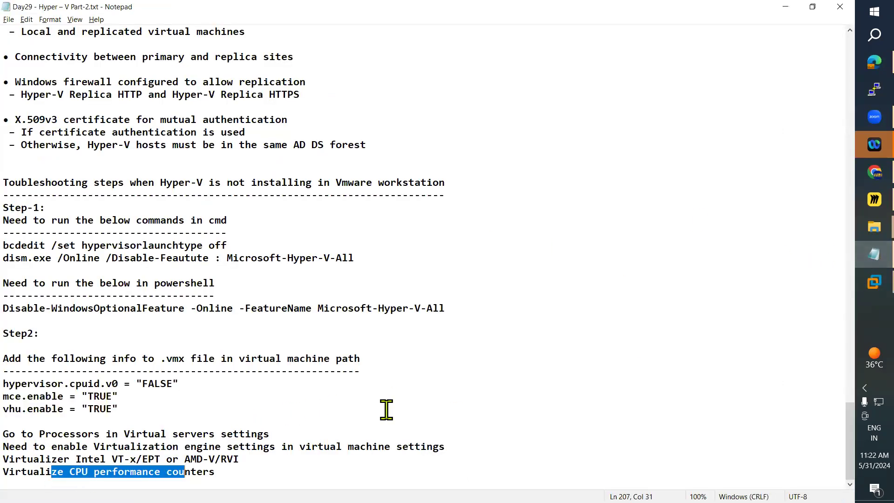
left_click(785, 7)
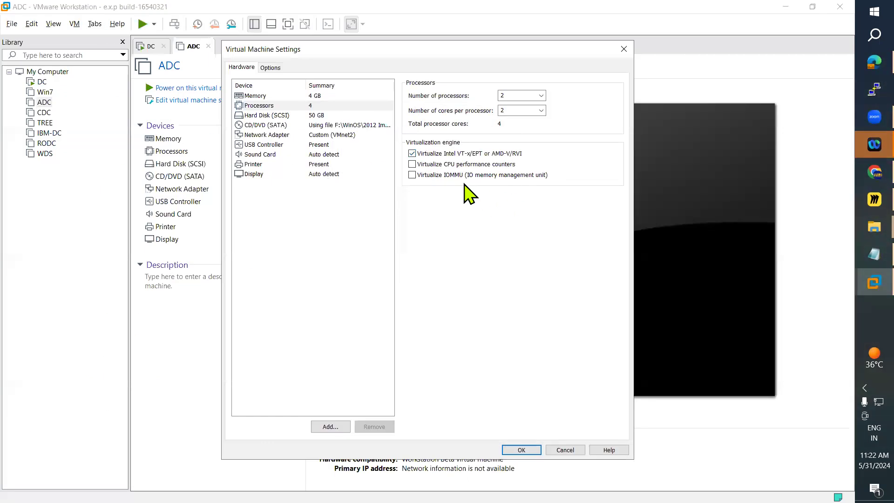
left_click(412, 164)
left_click(519, 450)
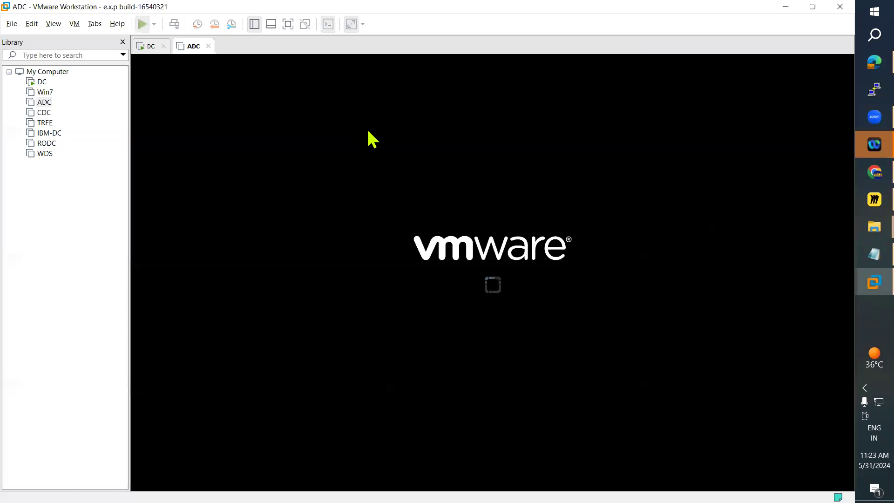
left_click(235, 88)
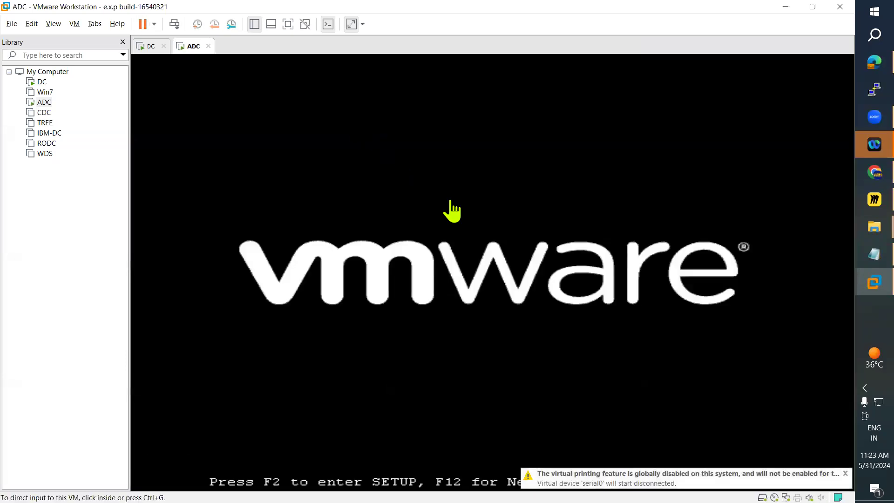
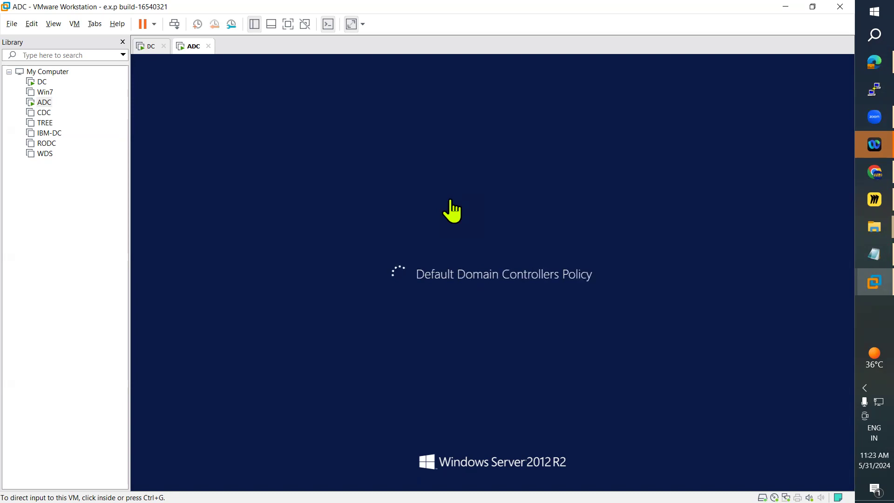
Switch to the DC machine, start Server Manager and open Hyper-V Manager from its tools.
left_click(150, 46)
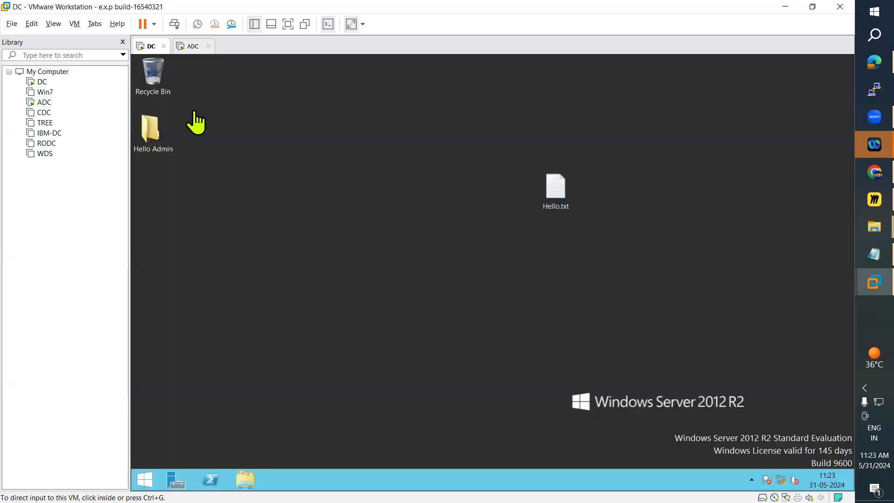
left_click(174, 478)
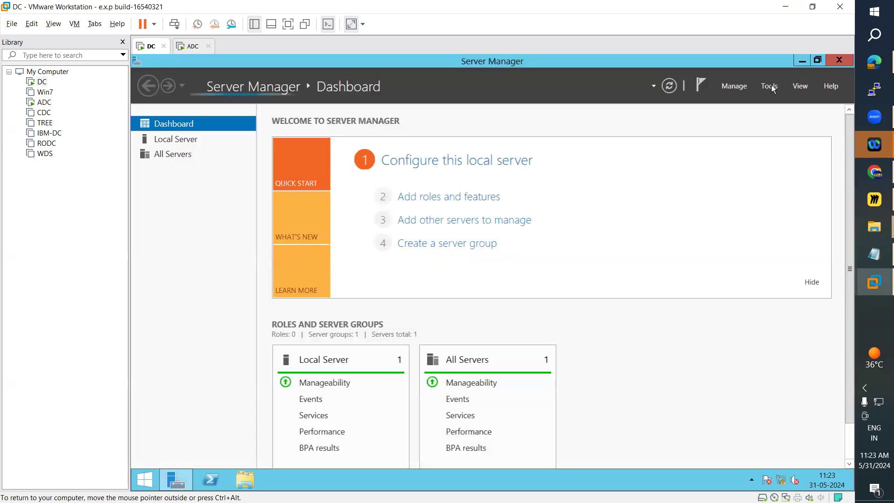
left_click(771, 86)
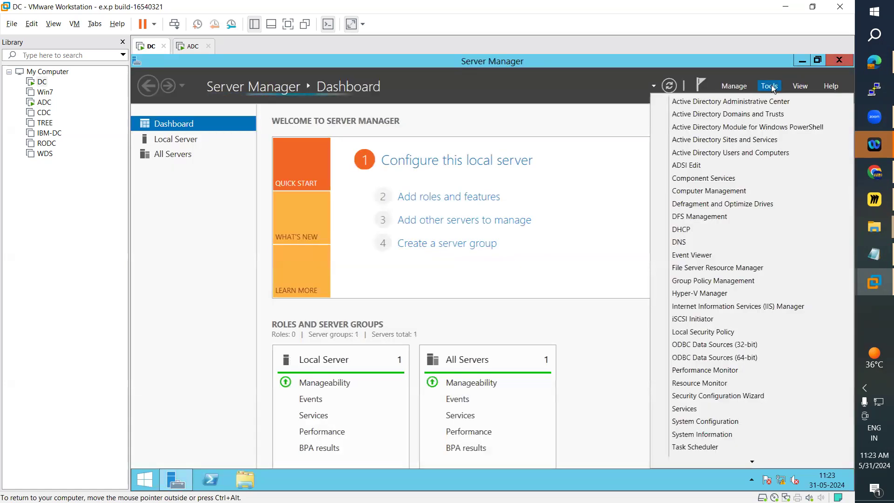
left_click(700, 295)
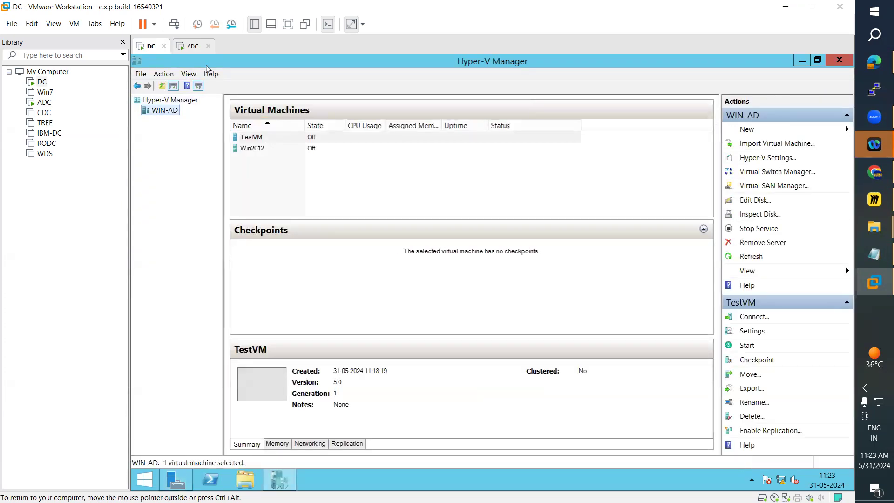
Switch to the ADC machine, send it Ctrl+Alt+Del and sign in to the domain administrator account with its password.
left_click(182, 47)
left_click(75, 24)
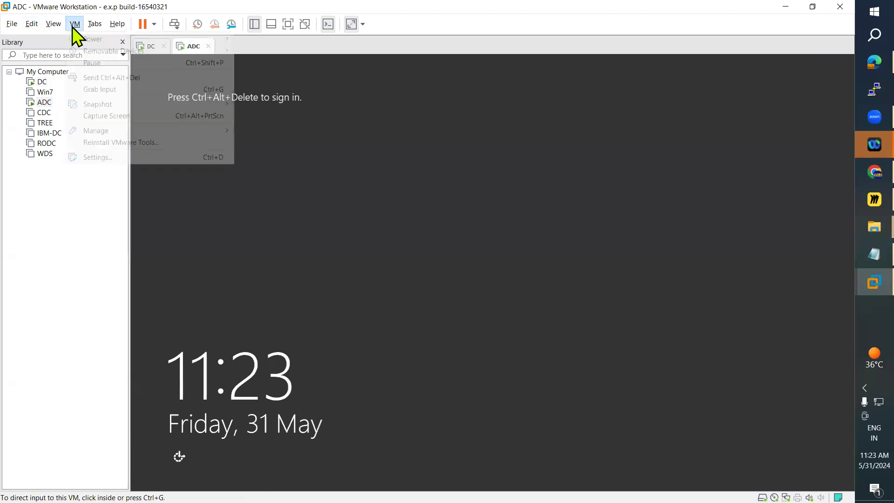
left_click(135, 77)
left_click(490, 208)
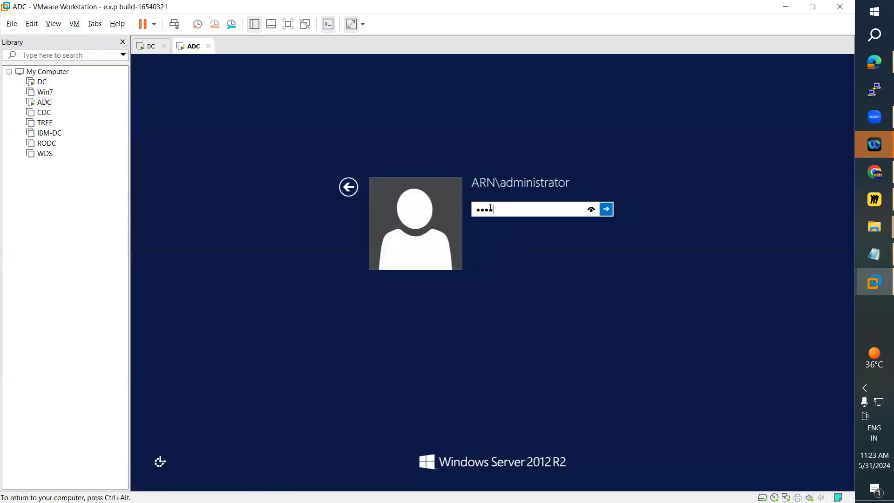
key("Return")
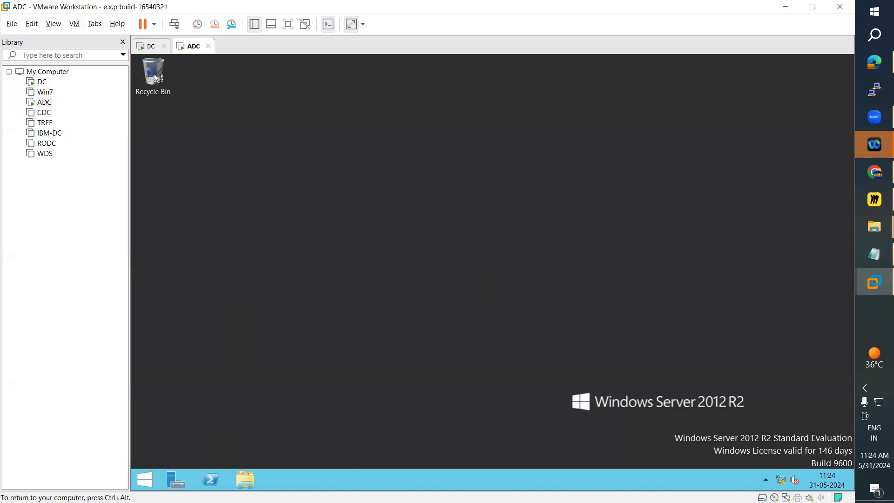
left_click(150, 46)
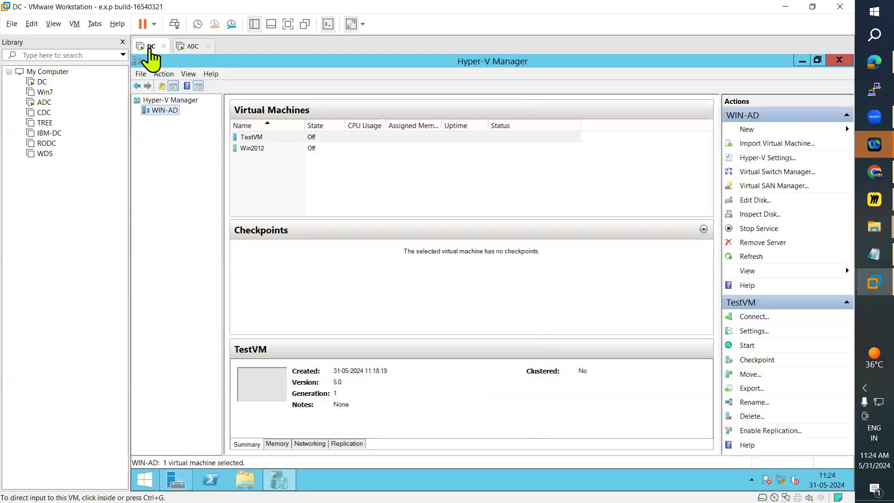
left_click(191, 46)
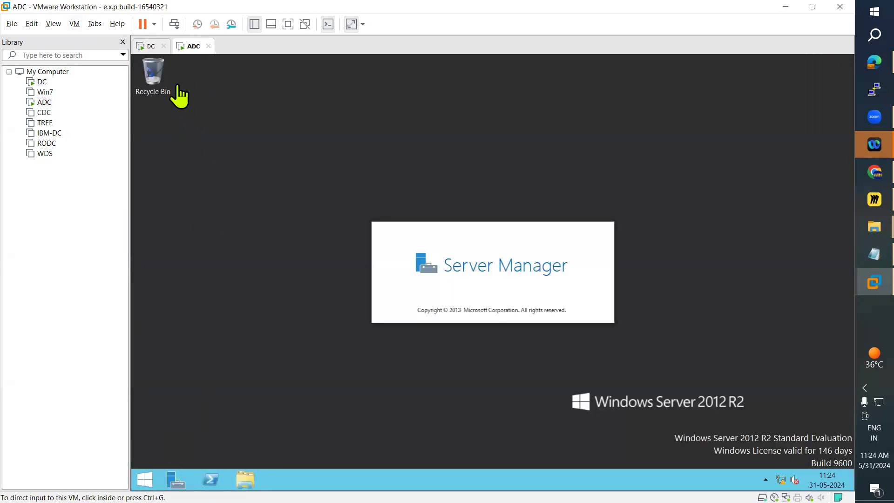
left_click(152, 46)
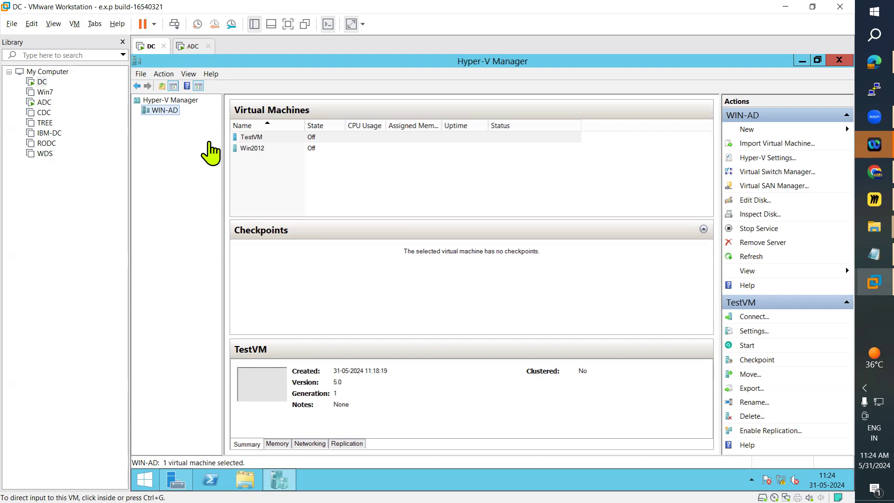
left_click(186, 46)
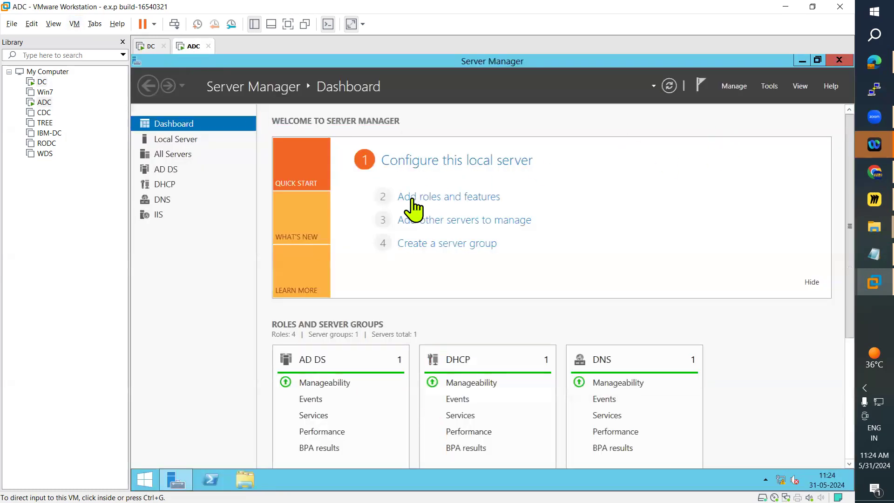
Start the Add Roles and Features Wizard for WIN-ADC.ARN.COM and select the Hyper-V role with its required features.
left_click(461, 201)
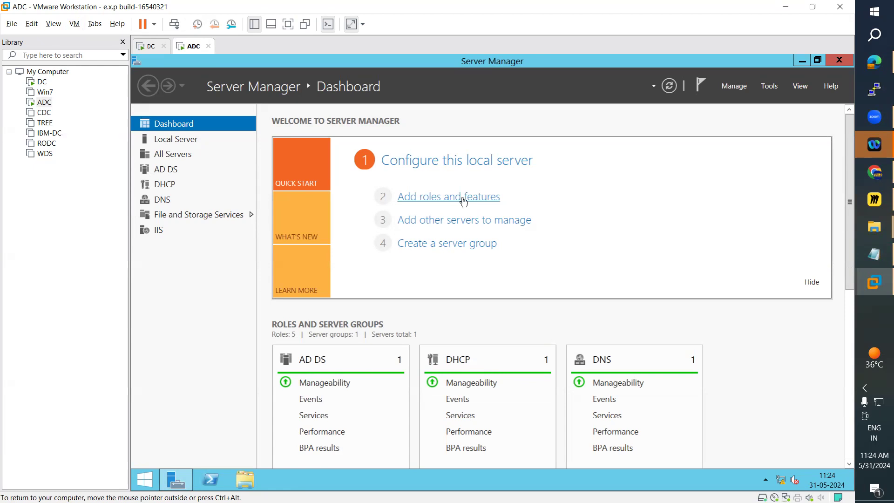
left_click(463, 200)
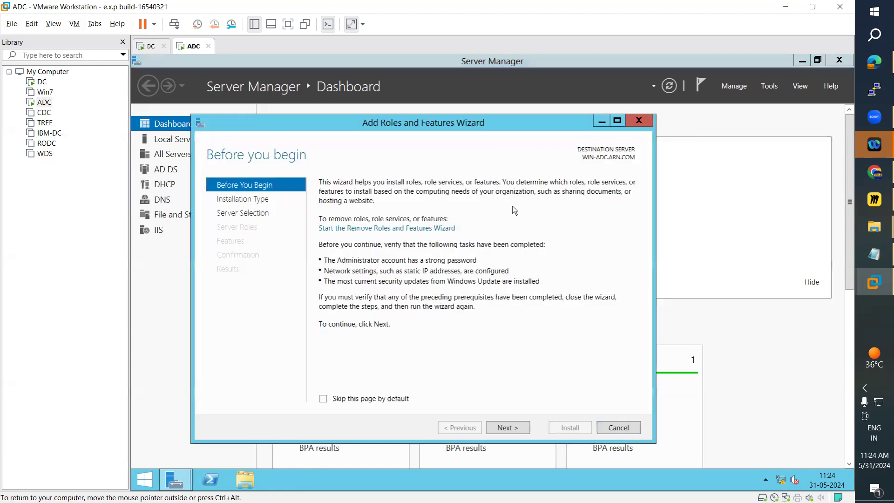
left_click(520, 432)
left_click(513, 427)
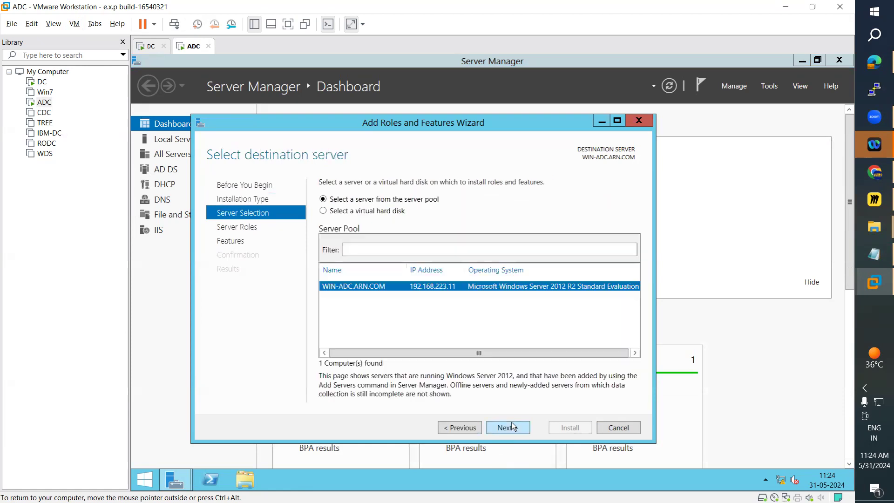
left_click(505, 429)
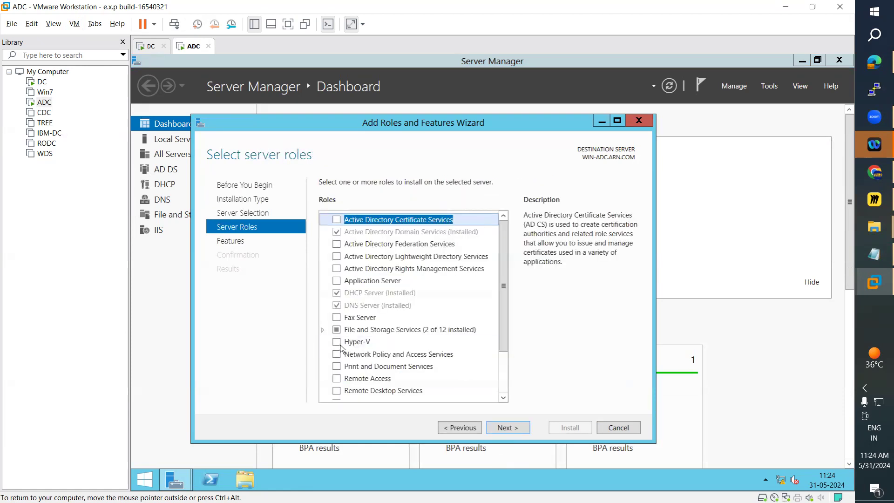
left_click(336, 343)
left_click(466, 377)
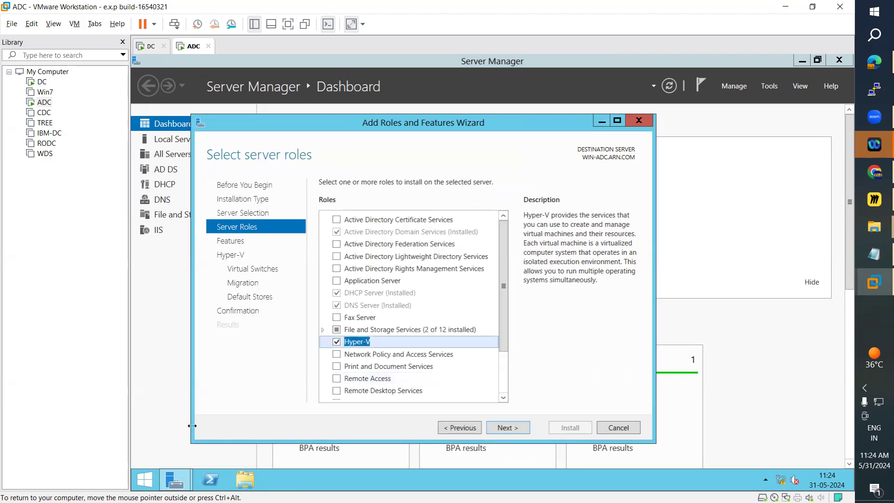
Open PowerShell on ADC and try to run Disable-WindowsOptionalFeature -Online -FeatureName Microsoft-Hyper-V-All, copied from the Hyper-V notes.
left_click(219, 479)
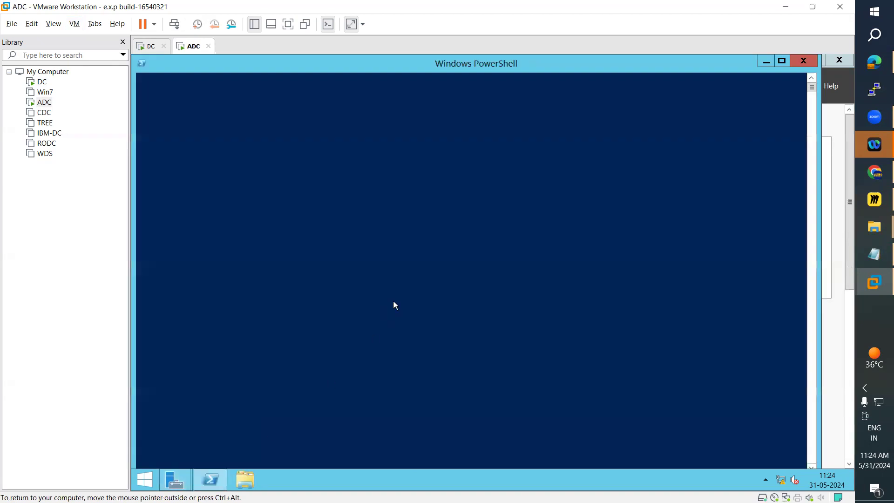
left_click(861, 255)
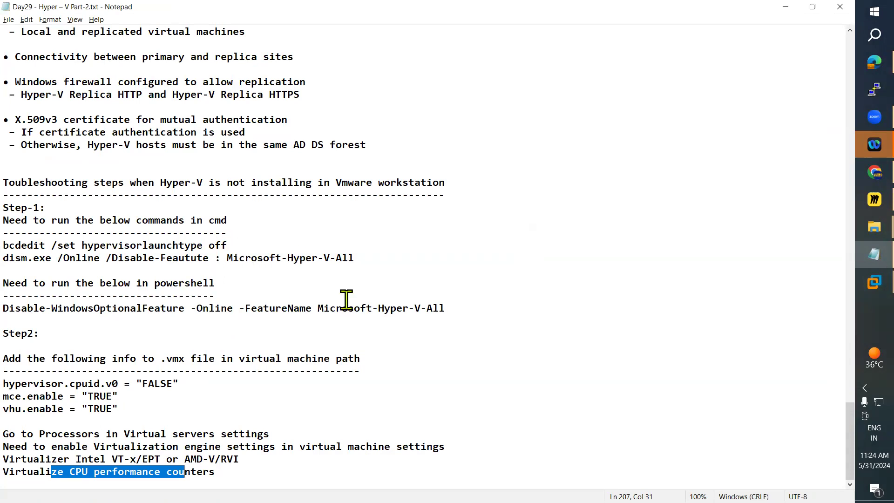
left_click_drag(446, 308, 19, 311)
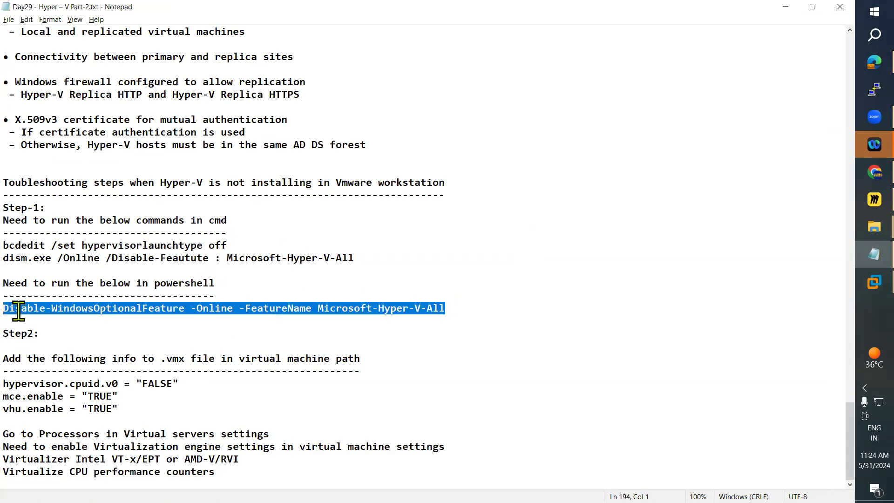
key("ctrl+c")
key("alt+Tab")
right_click(332, 241)
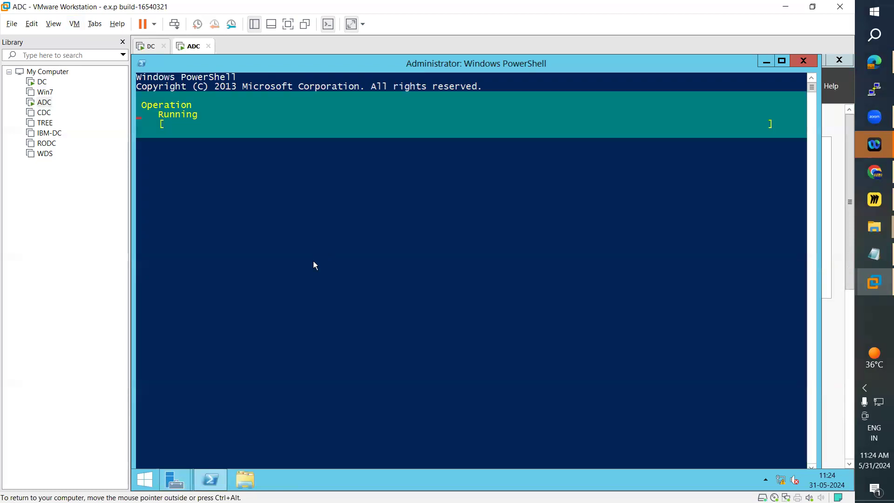
Search ADC for Command Prompt and run it as administrator.
left_click(150, 486)
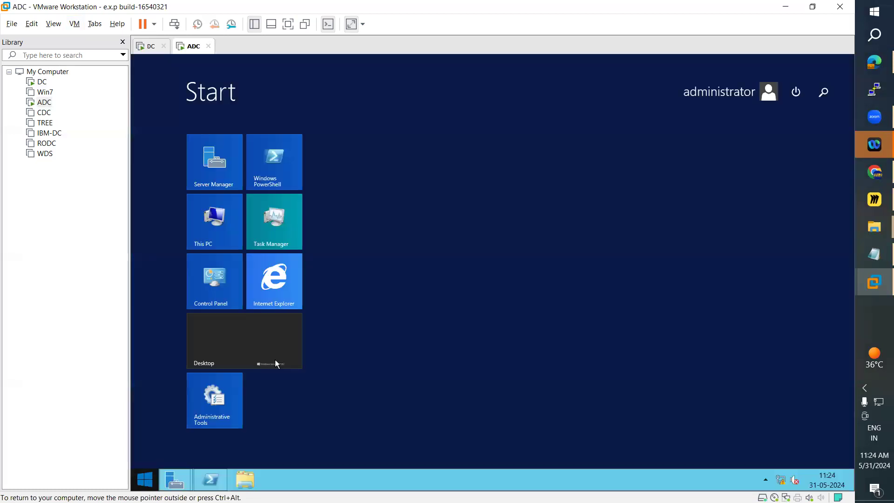
left_click(824, 99)
type("command Prompt")
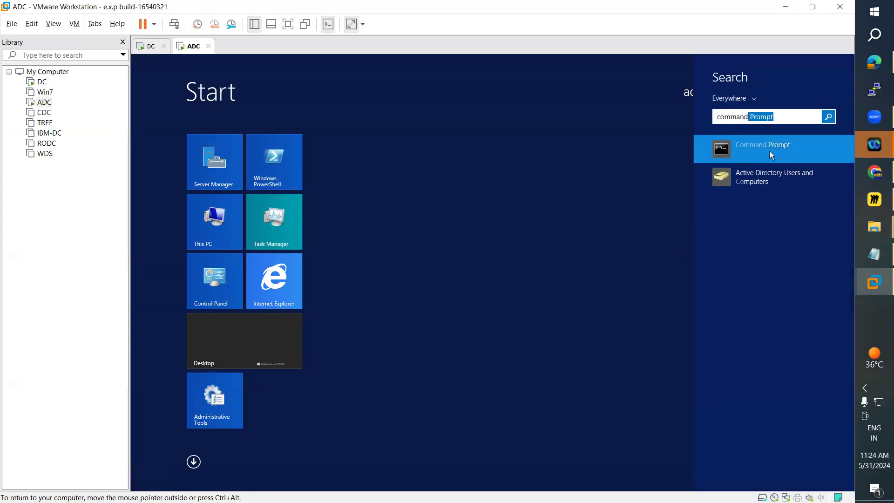
right_click(769, 150)
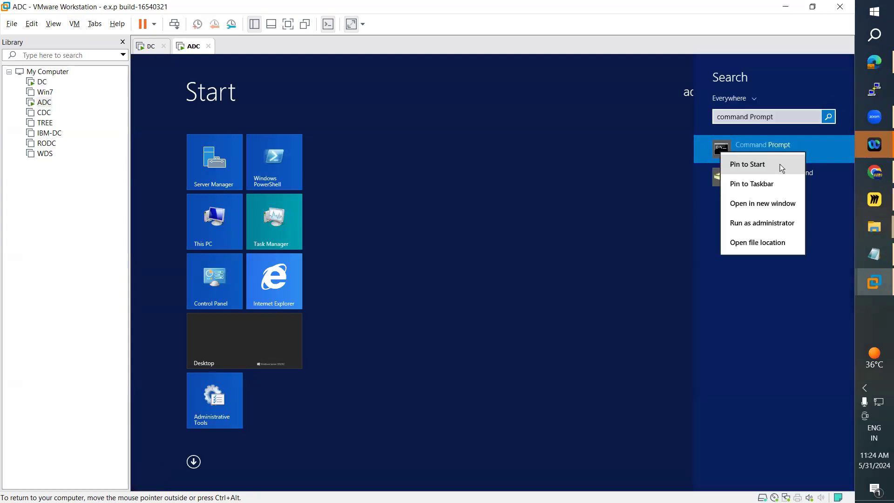
left_click(760, 222)
Copy bcdedit /set hypervisorlaunchtype off from the Hyper-V notes and run it in ADC's Command Prompt.
left_click(859, 254)
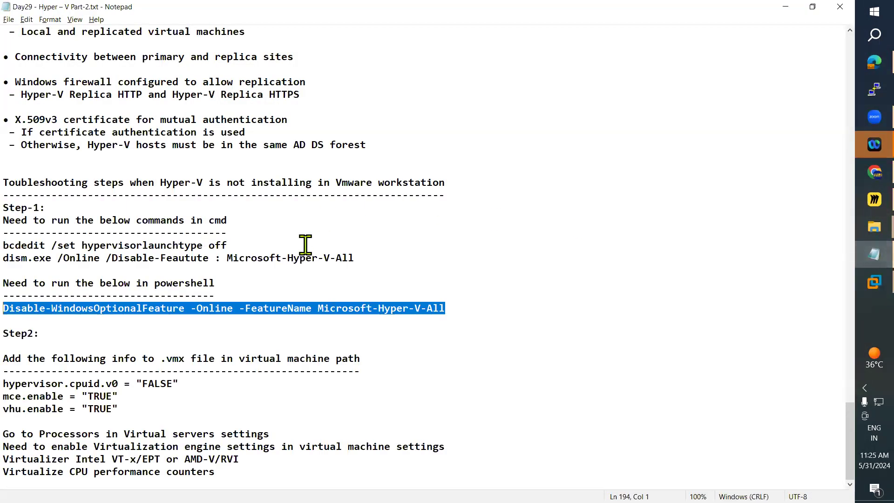
left_click_drag(228, 245, 19, 249)
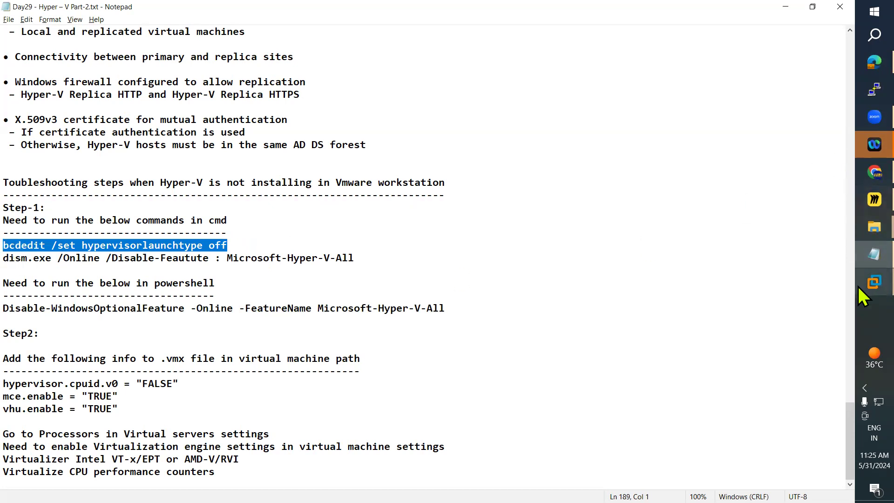
mouse_move(859, 285)
left_click(759, 340)
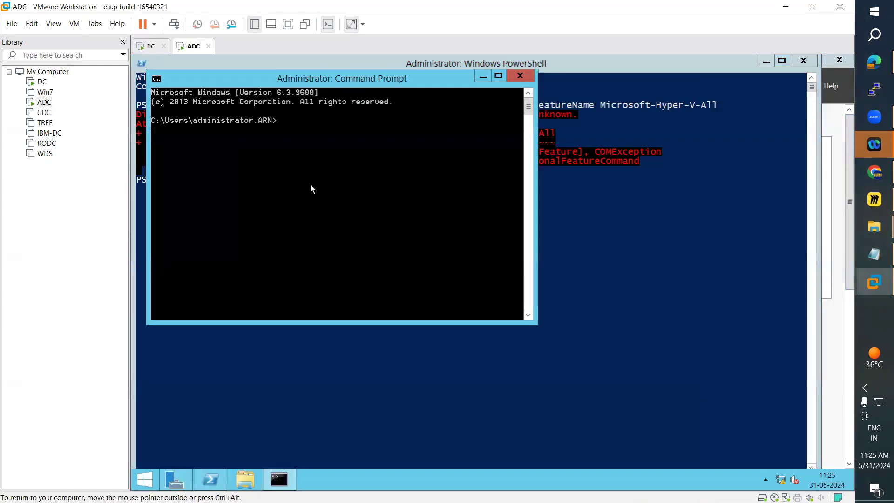
right_click(310, 184)
left_click(328, 214)
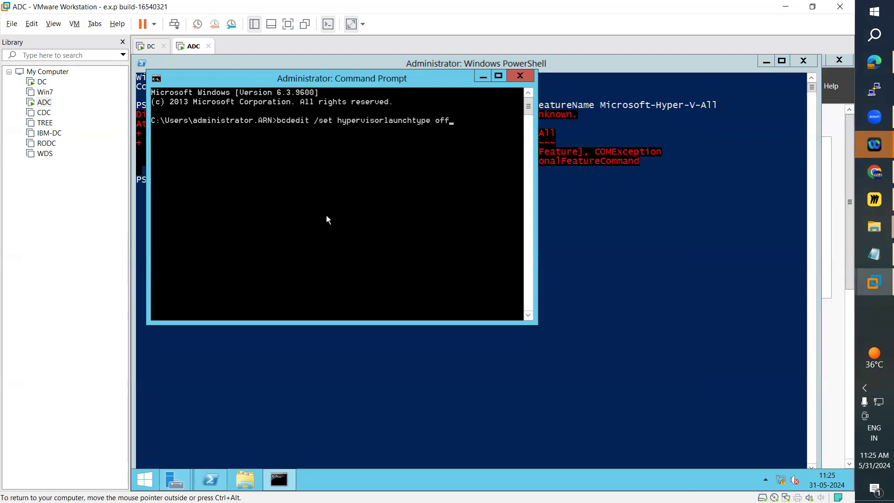
key("Return")
Try to run dism.exe /Online /Disable-Feautute : Microsoft-Hyper-V-All from the notes in Command Prompt, closing both Command Prompt and PowerShell.
left_click(859, 256)
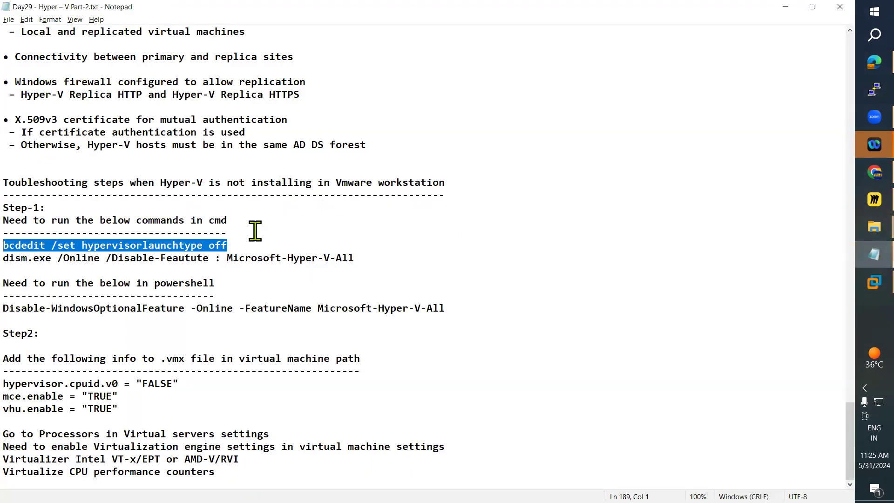
left_click_drag(365, 257, 19, 262)
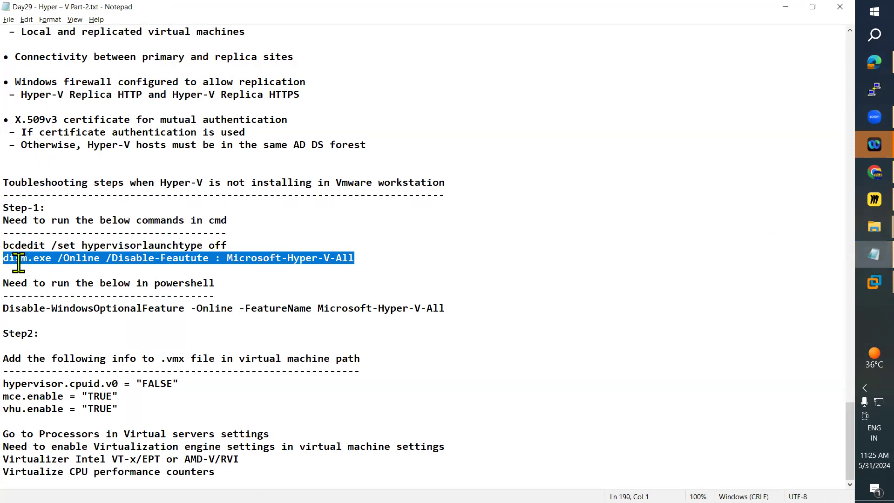
left_click(785, 7)
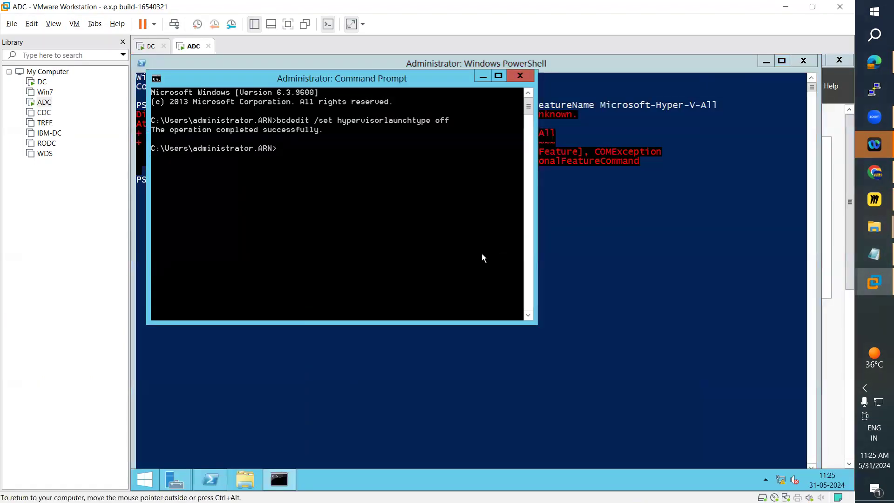
right_click(369, 234)
left_click(396, 263)
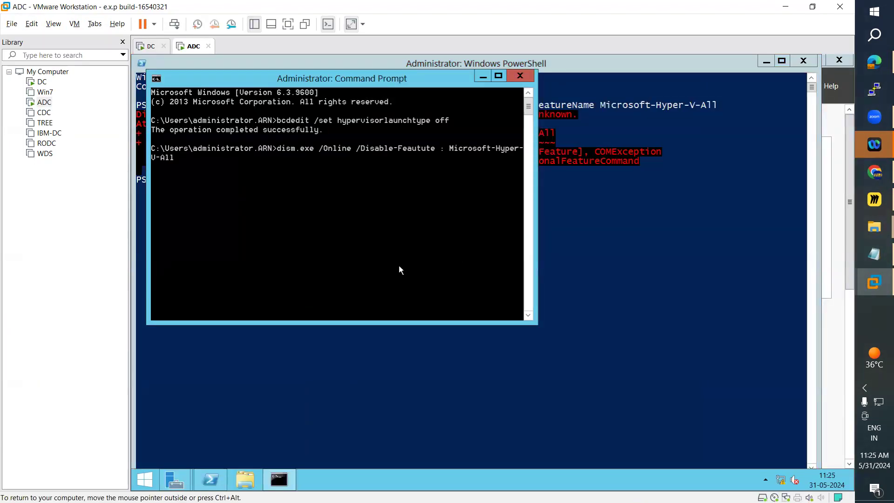
key("Return")
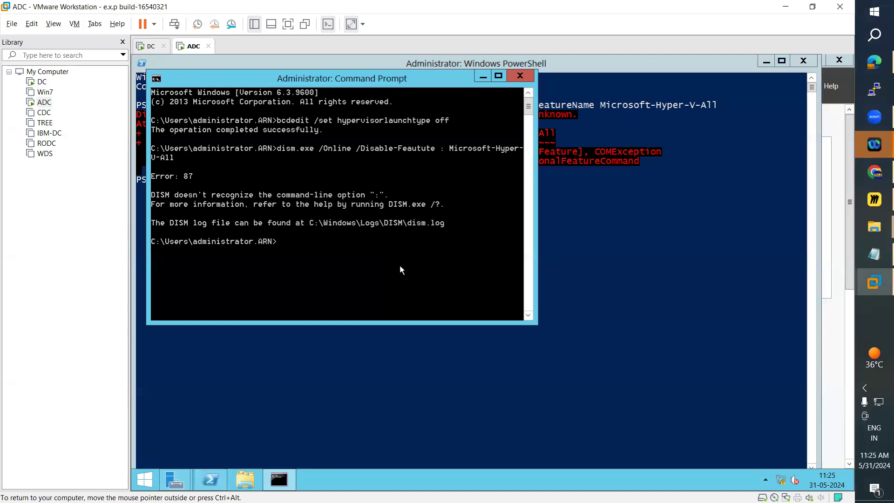
left_click(520, 76)
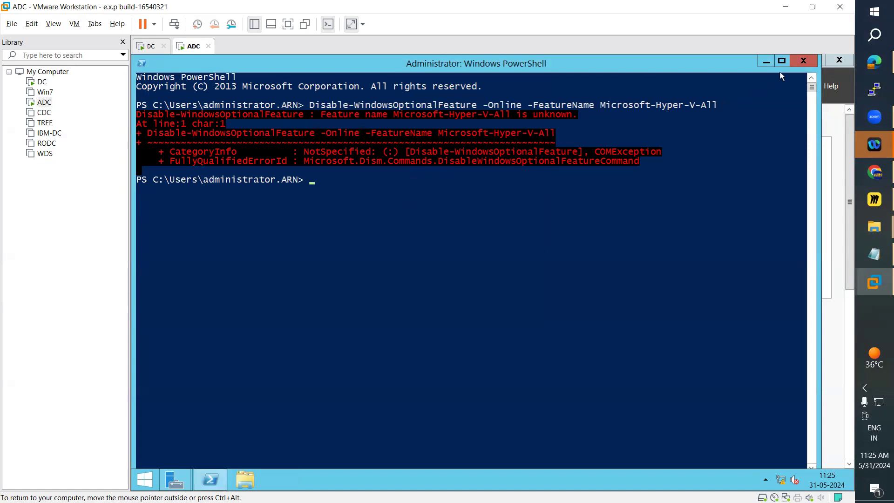
left_click(803, 61)
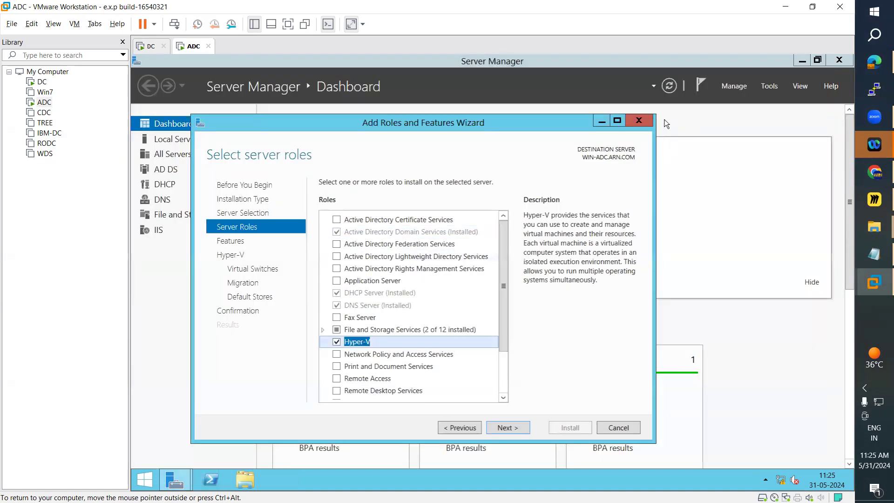
Close the open wizard, start adding roles afresh, and select the Hyper-V role with its required features for server WIN-ADC.ARN.COM.
left_click(639, 121)
left_click(418, 200)
left_click(490, 401)
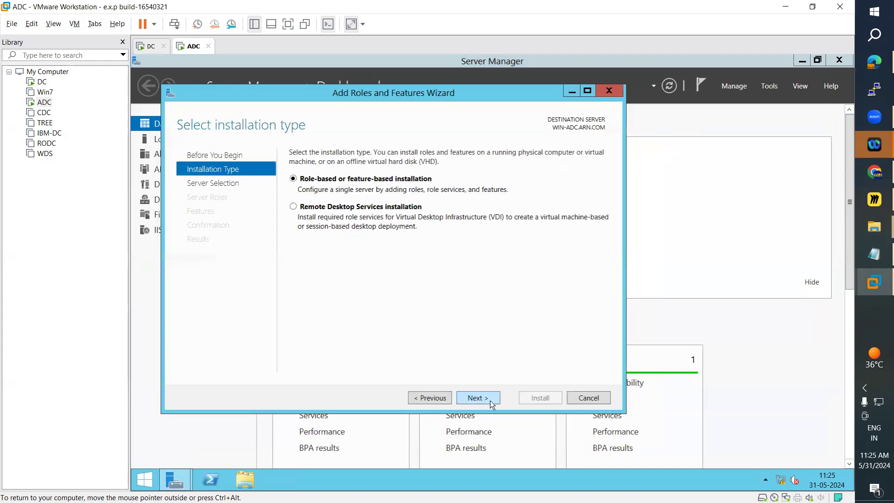
left_click(488, 402)
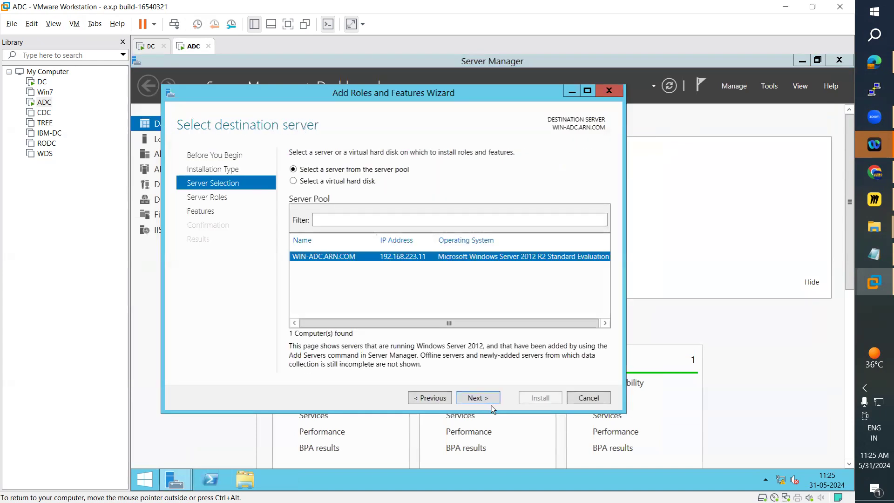
left_click(488, 402)
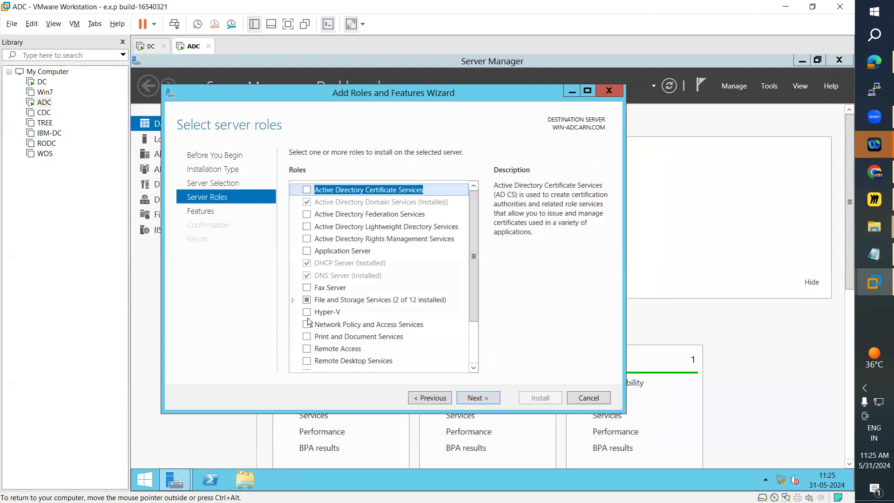
left_click(307, 312)
left_click(429, 343)
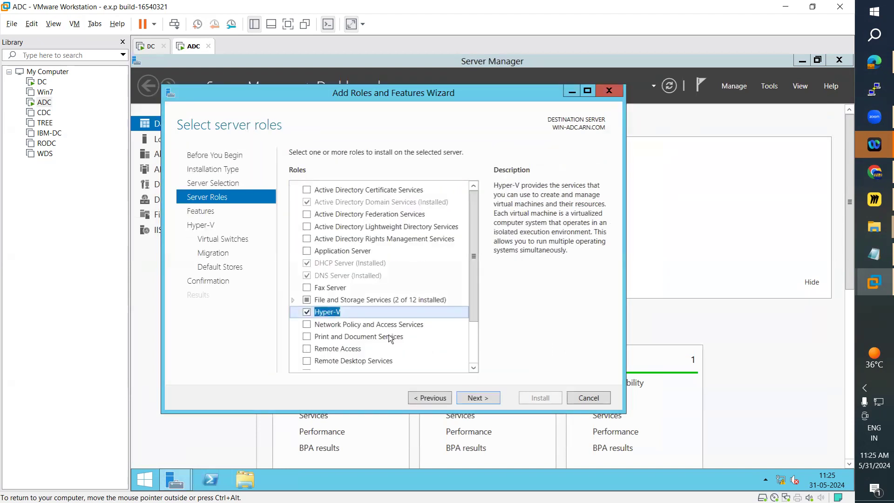
Proceed without extra features and select the listed network adapter for the Hyper-V virtual switch.
left_click(487, 400)
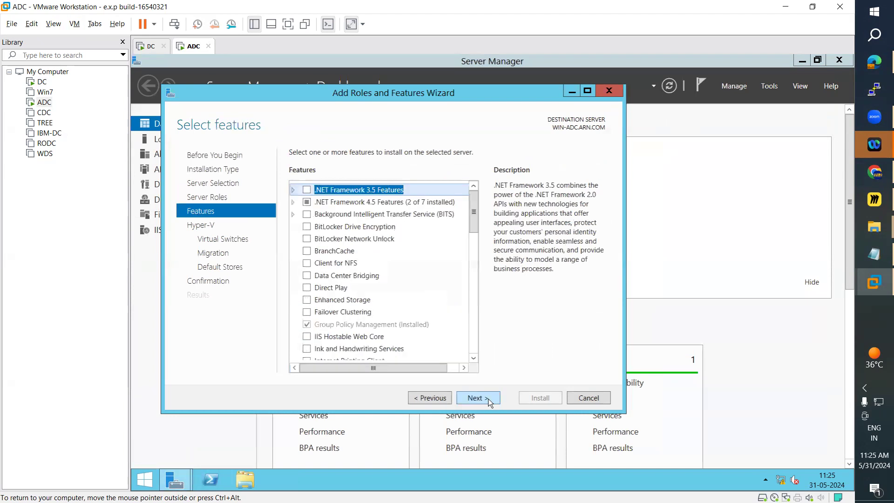
left_click(489, 399)
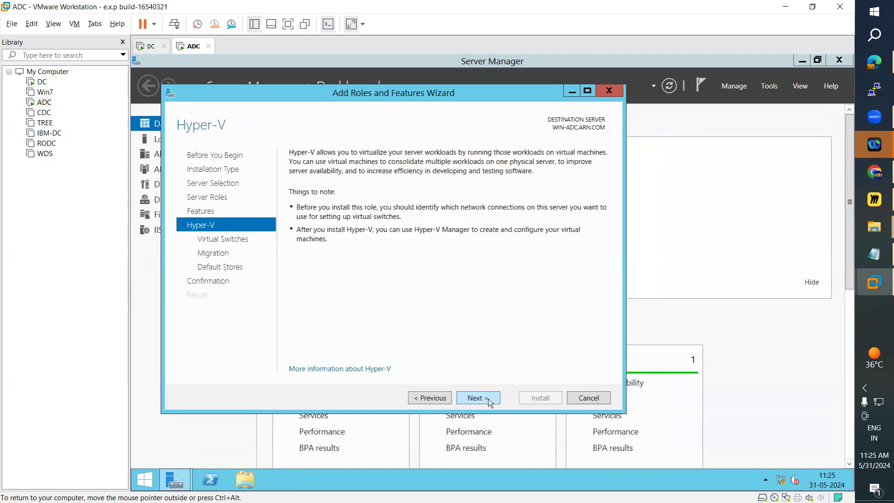
left_click(488, 399)
left_click(298, 240)
left_click(484, 402)
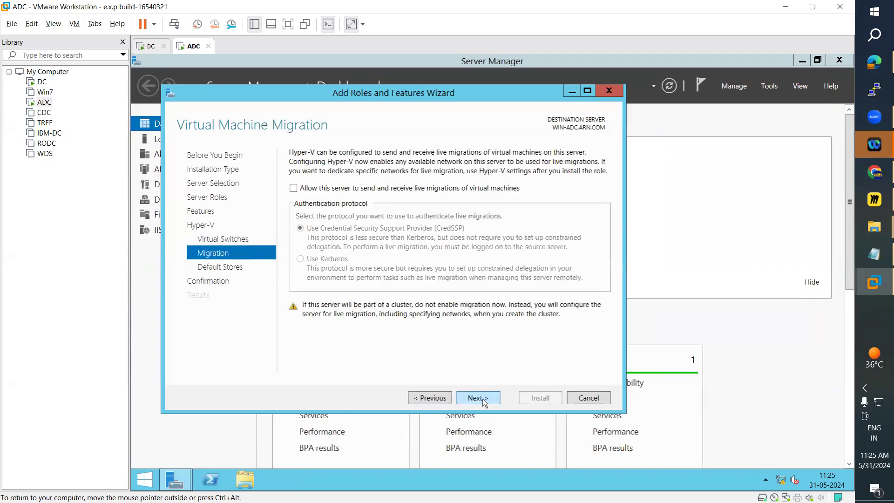
Leave live migration disabled, keep the default store locations, and start the Hyper-V installation.
left_click(484, 401)
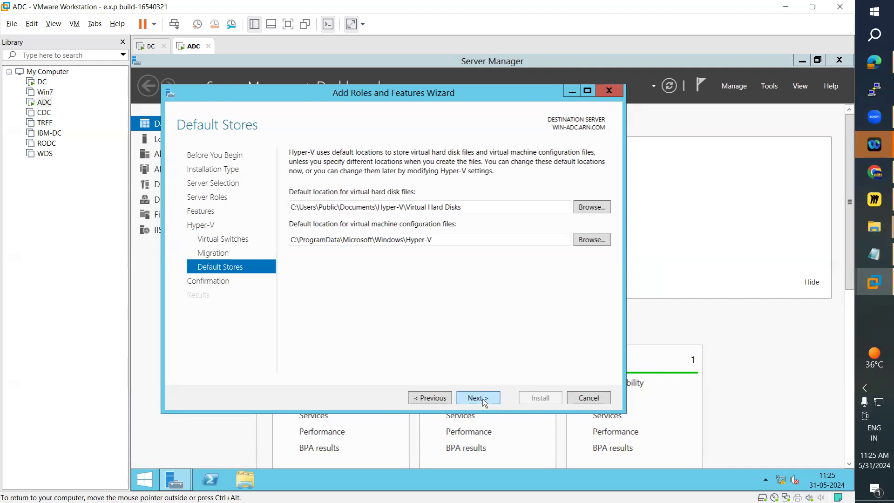
left_click(463, 402)
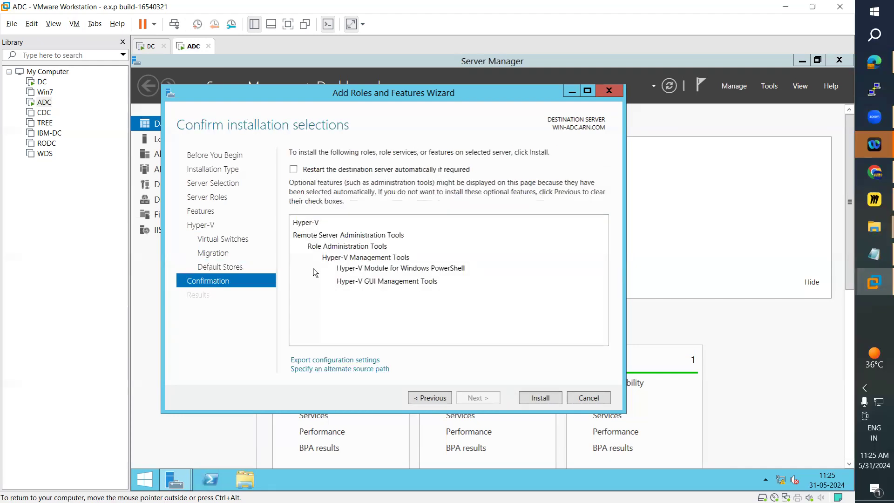
left_click(429, 397)
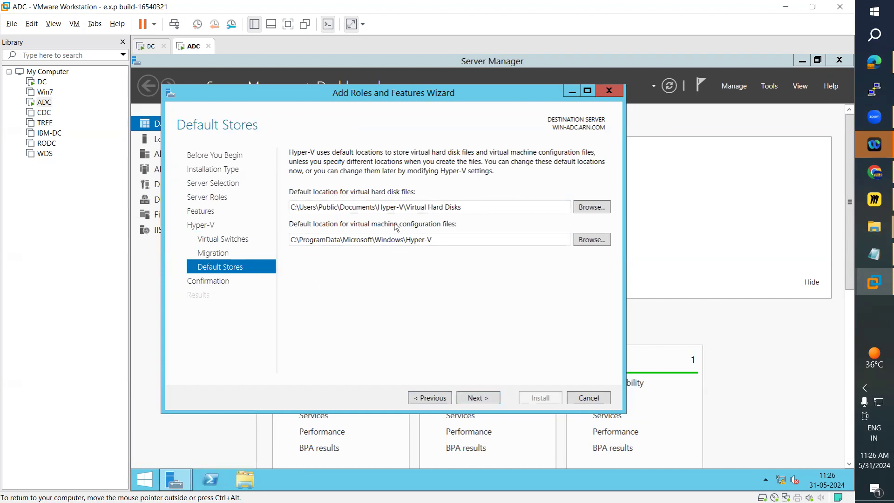
left_click(485, 399)
left_click(538, 400)
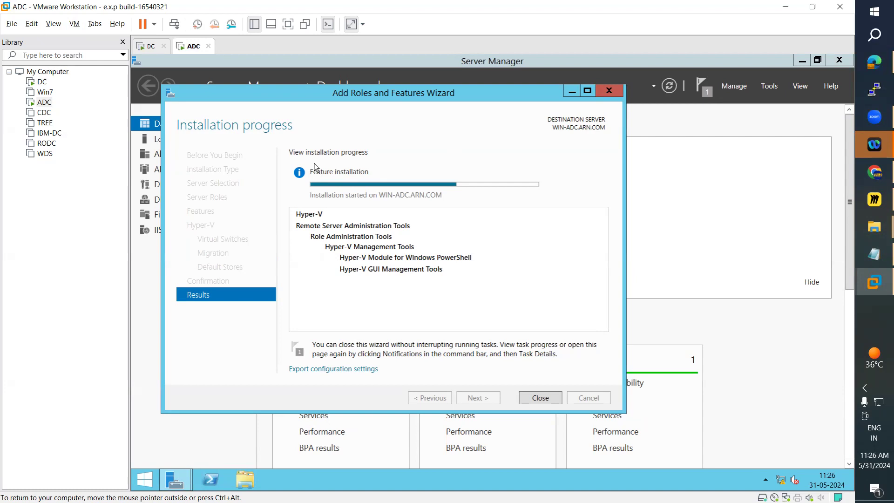
Open Windows Firewall on ADC by searching for firewall.cpl.
left_click(150, 484)
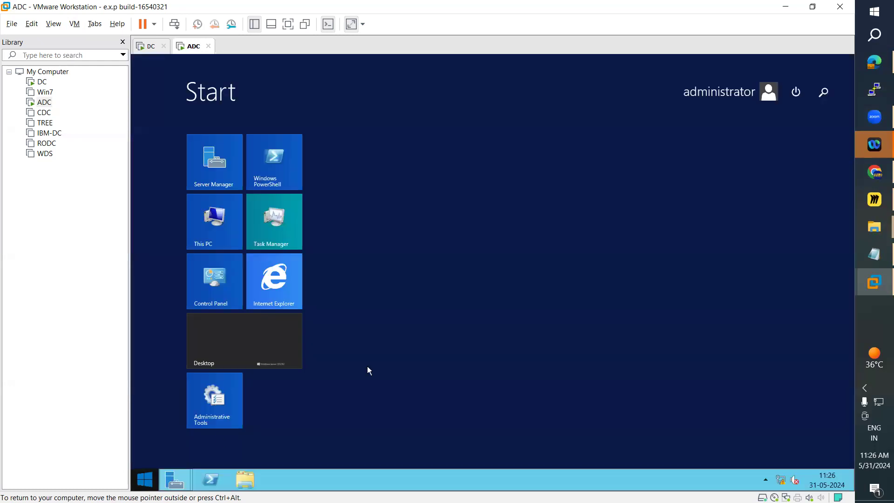
left_click(824, 89)
type("firewall")
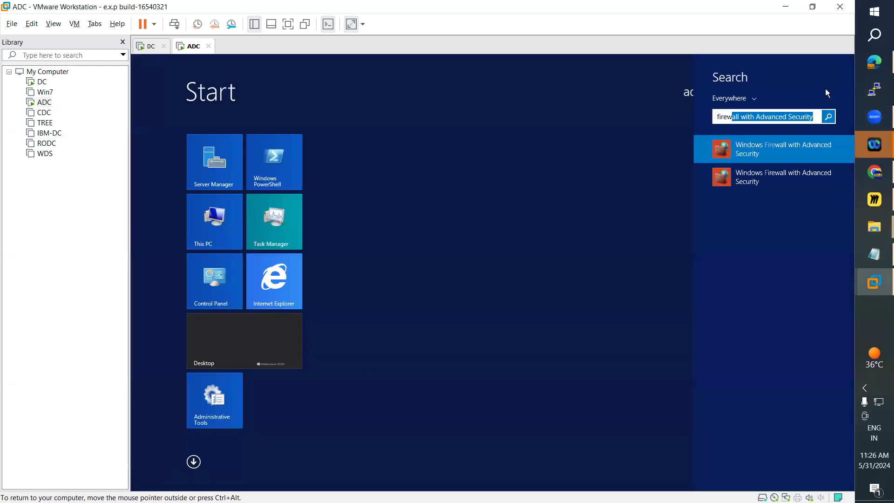
type(".cpl")
key("Return")
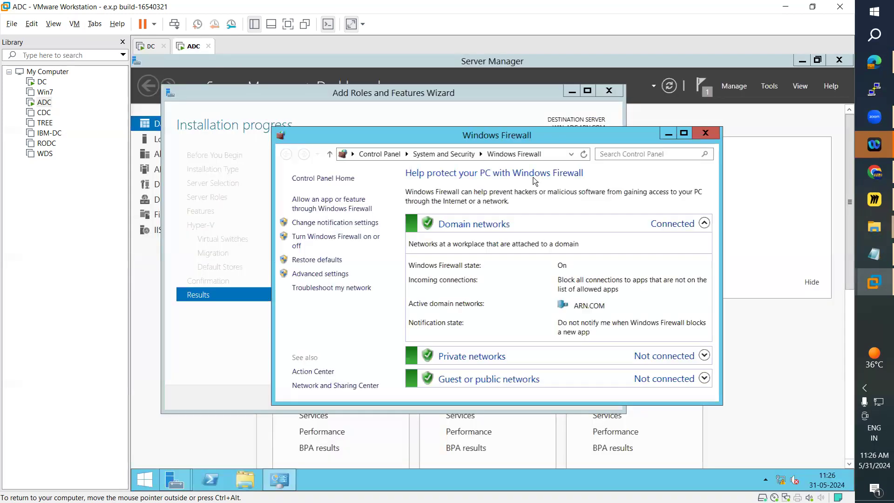
Turn off Windows Firewall for the domain, private and public networks.
left_click(688, 133)
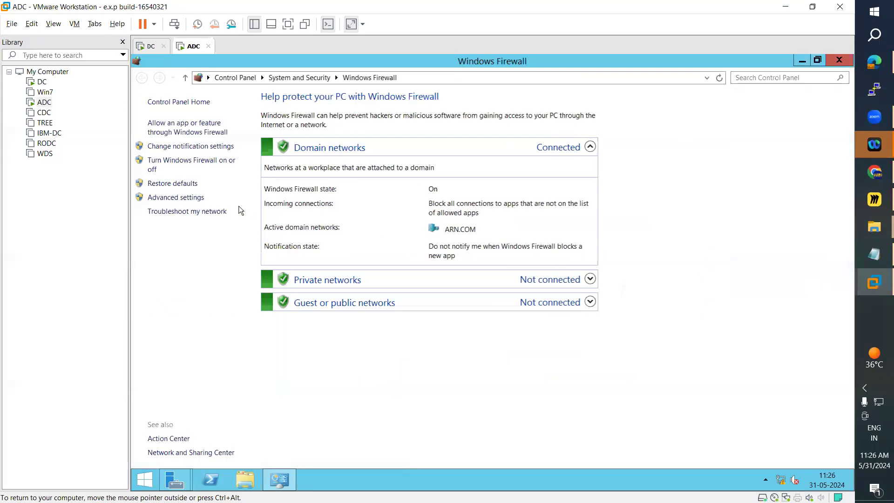
left_click(191, 163)
left_click(359, 332)
left_click(361, 263)
left_click(362, 190)
left_click(597, 456)
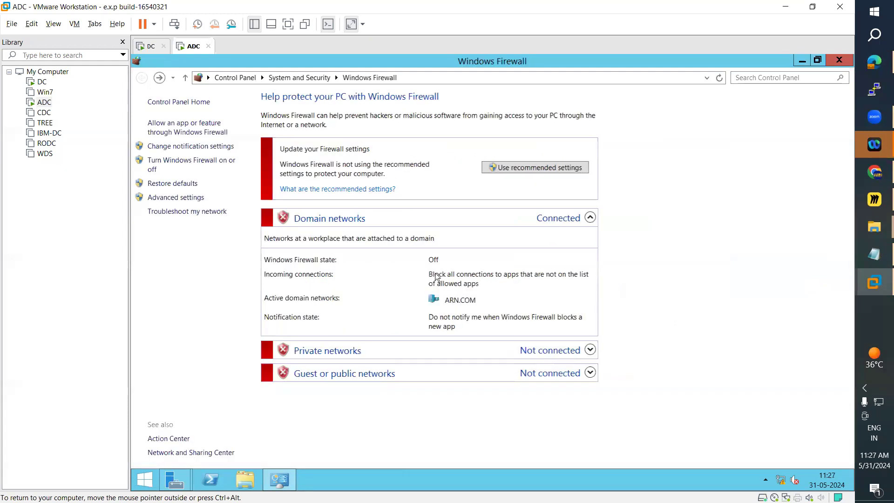
Open the advanced firewall settings and examine the inbound rules, from Active Directory Domain Controller through File and Printer Sharing.
left_click(180, 197)
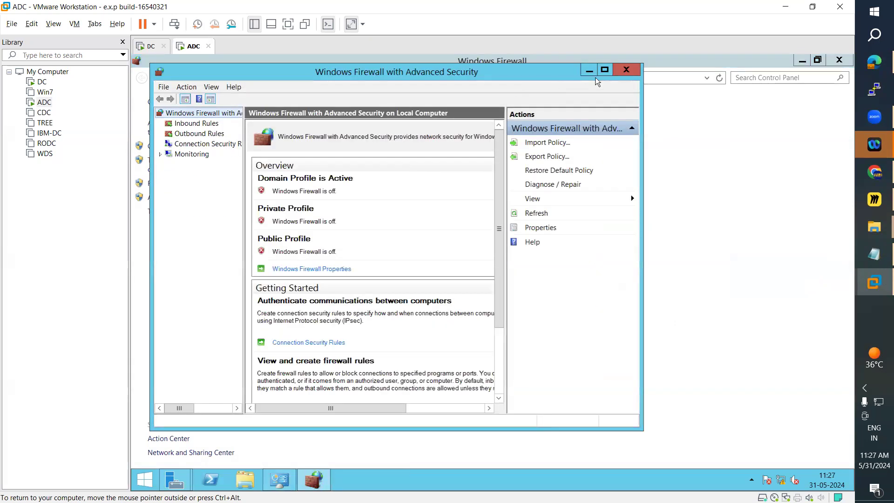
left_click(604, 69)
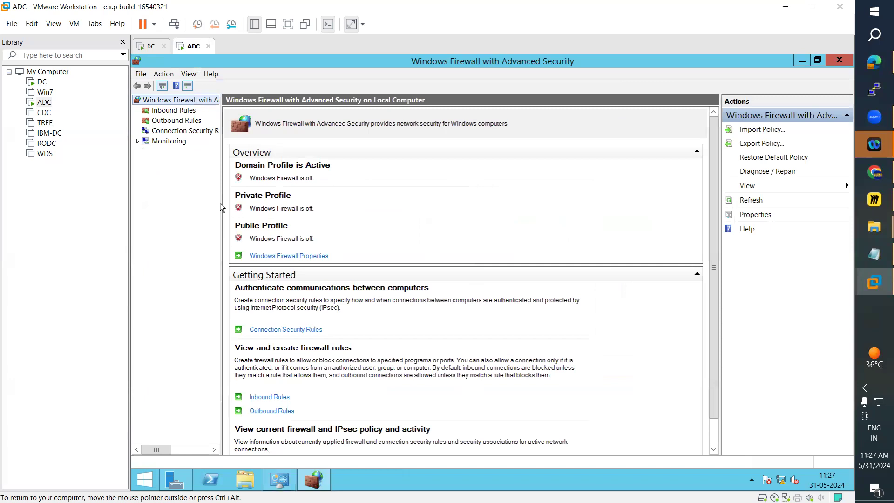
left_click_drag(222, 207, 275, 206)
left_click(174, 110)
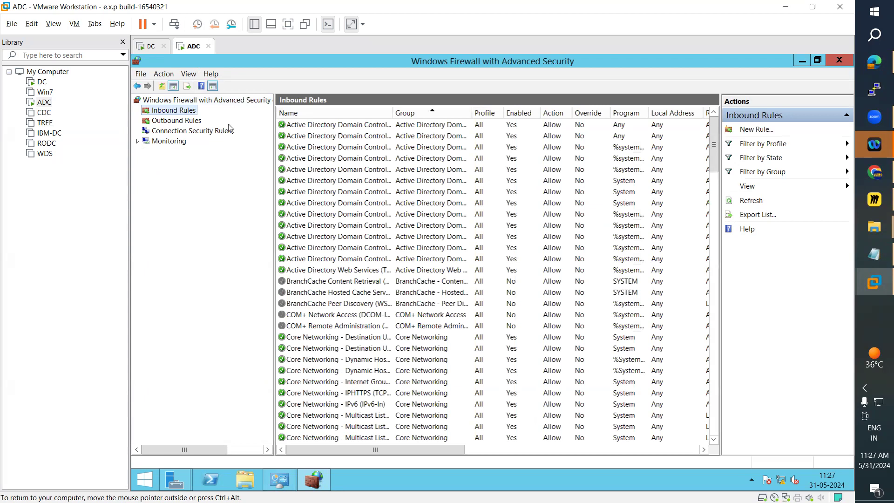
left_click_drag(395, 110, 450, 112)
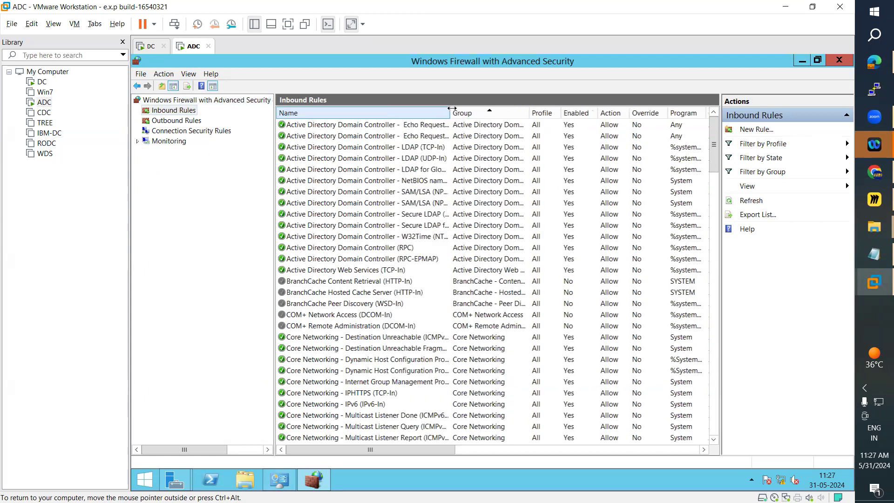
left_click(335, 196)
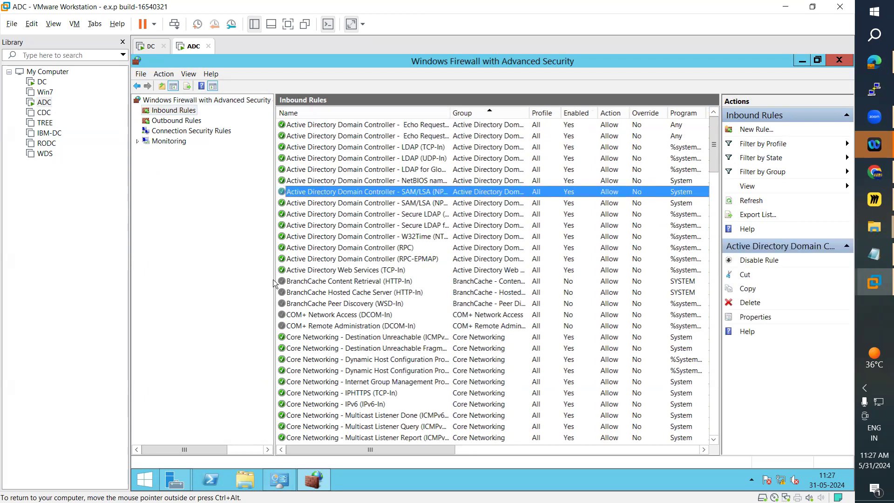
left_click_drag(275, 281, 238, 270)
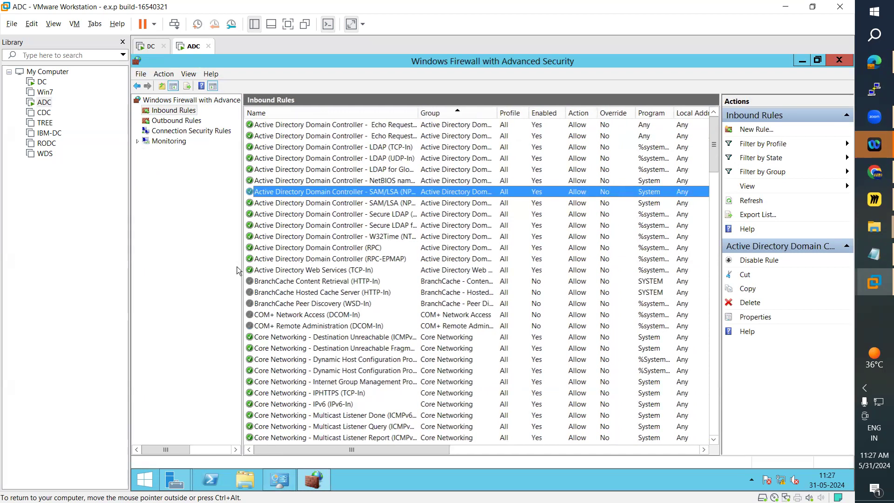
left_click(310, 259)
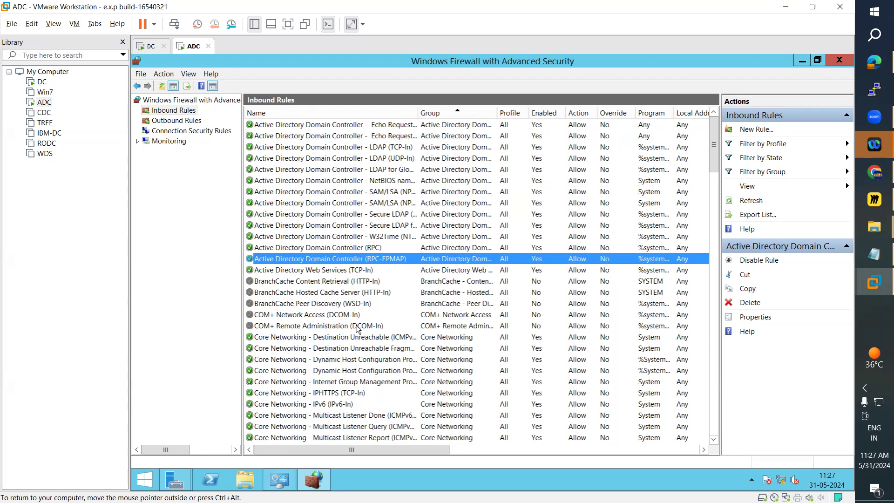
scroll(355, 325, "down", 20)
scroll(355, 324, "down", 1)
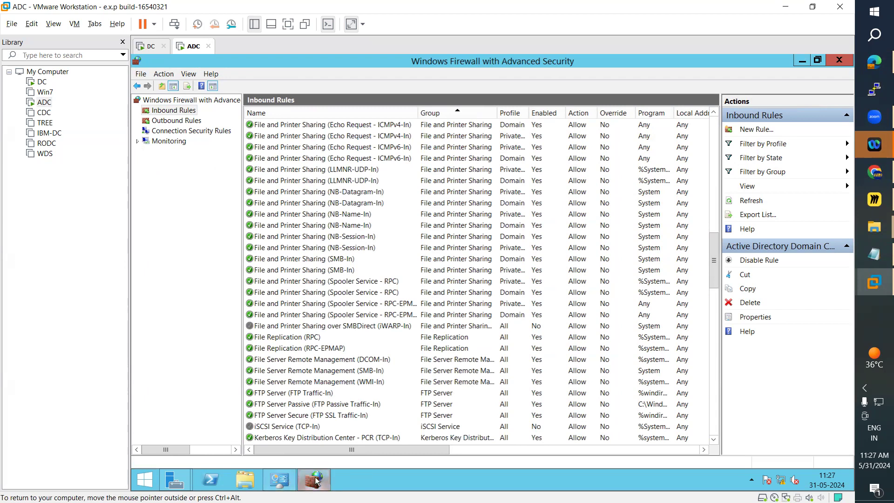
Close the Add Roles and Features Wizard, both firewall windows and Server Manager.
left_click(175, 479)
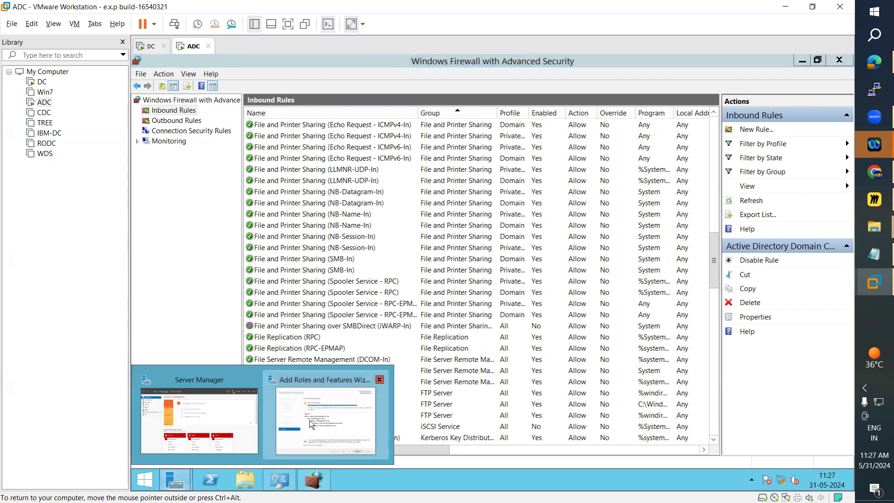
left_click(286, 453)
left_click(541, 400)
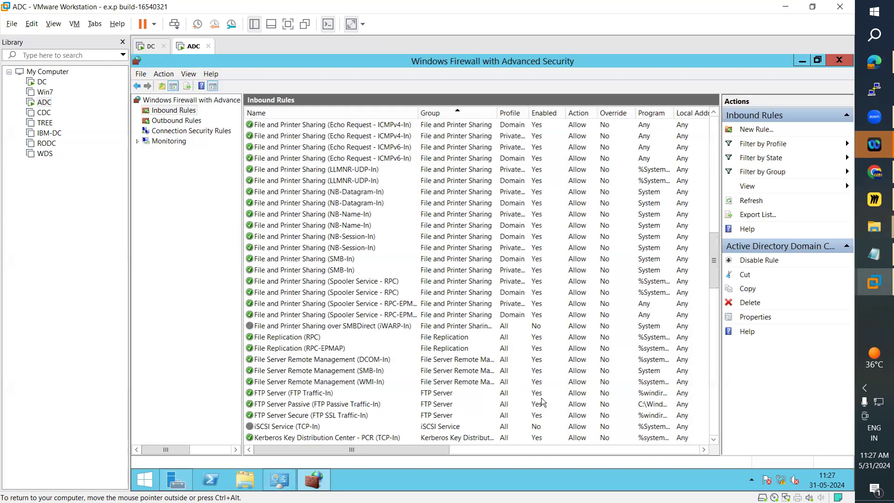
left_click(839, 62)
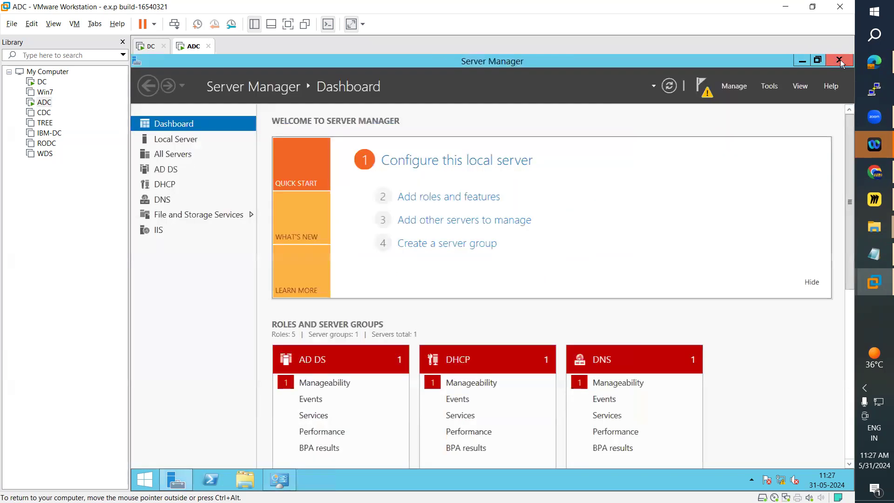
left_click(839, 62)
left_click(839, 61)
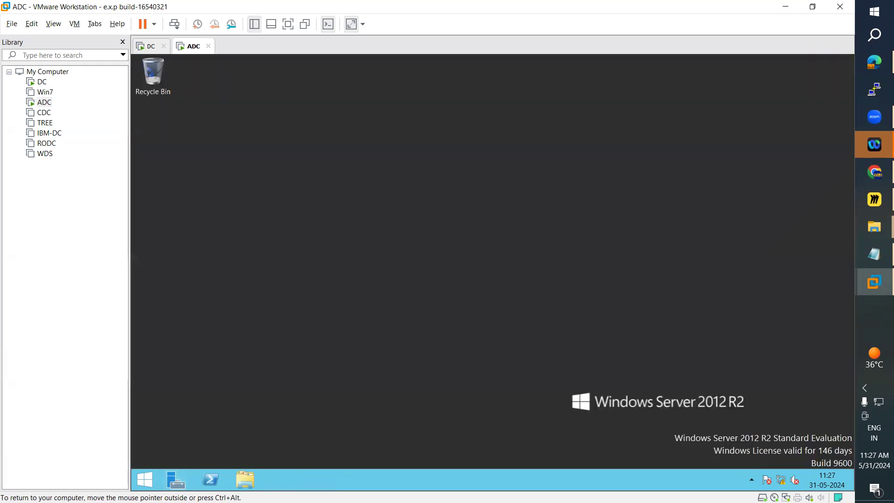
Restart ADC, giving Hardware: Maintenance (Planned) as the reason.
left_click(144, 479)
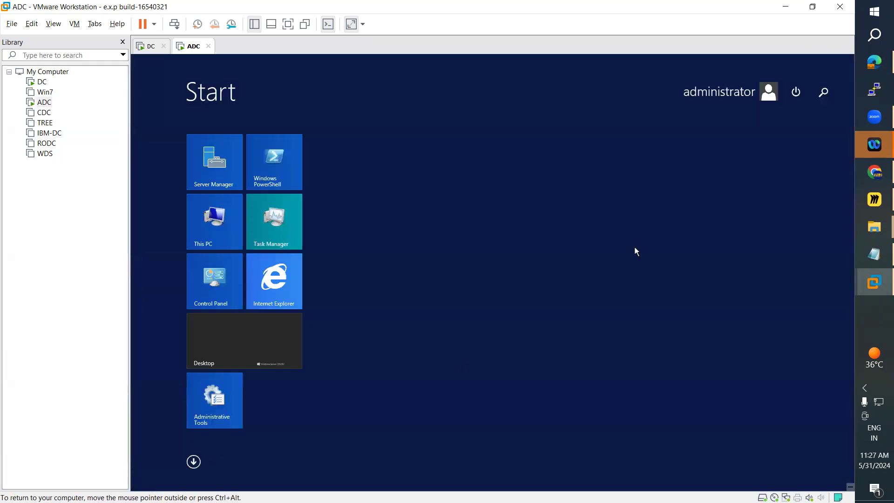
left_click(804, 98)
left_click(787, 140)
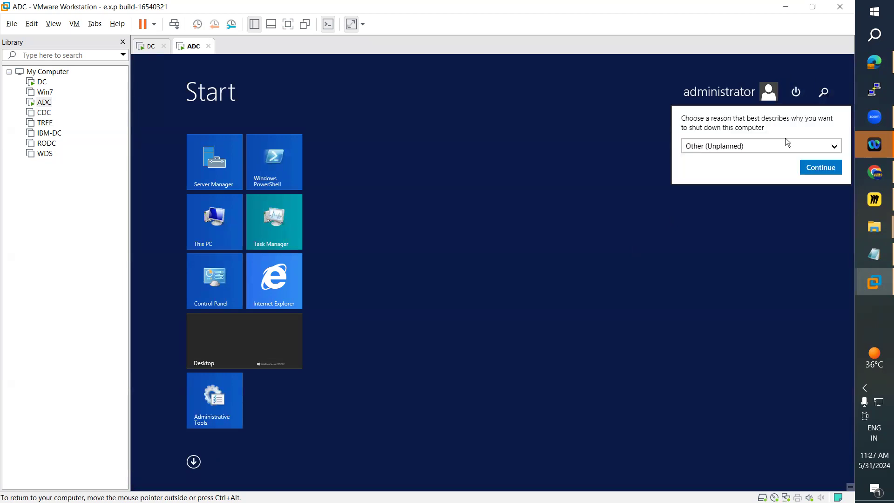
left_click(764, 145)
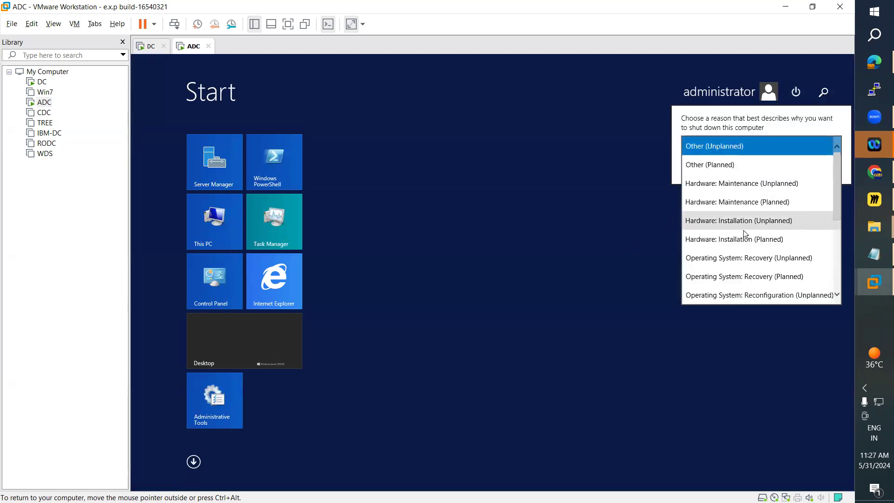
left_click(742, 202)
left_click(821, 167)
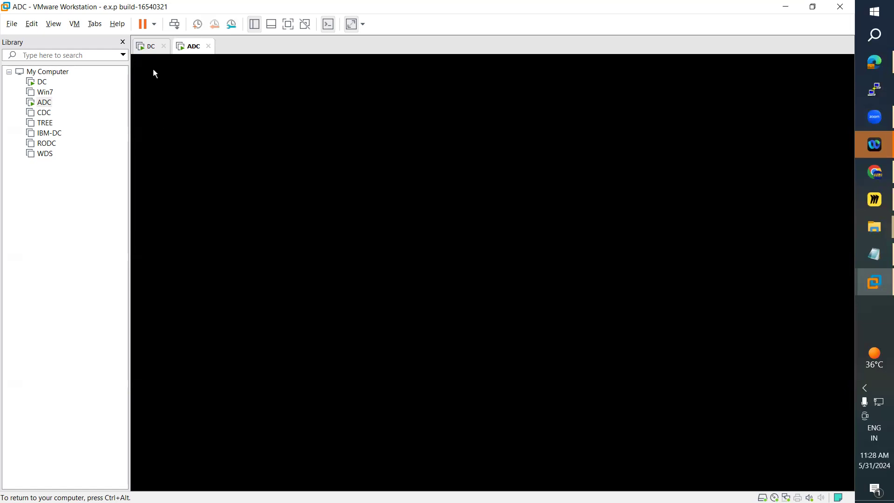
left_click(150, 45)
left_click(192, 48)
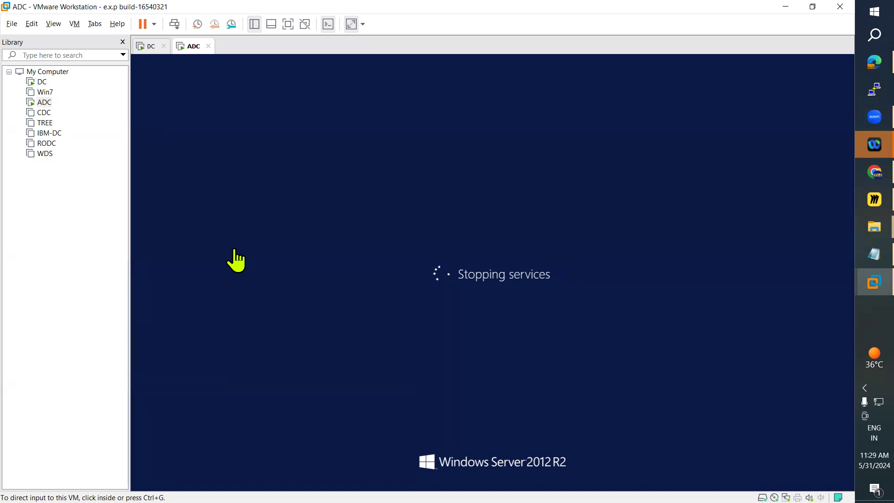
left_click(149, 46)
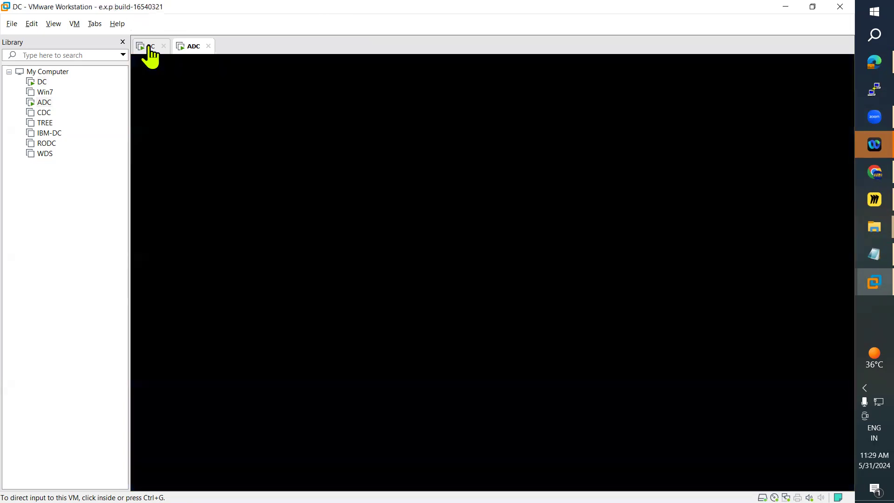
left_click(192, 47)
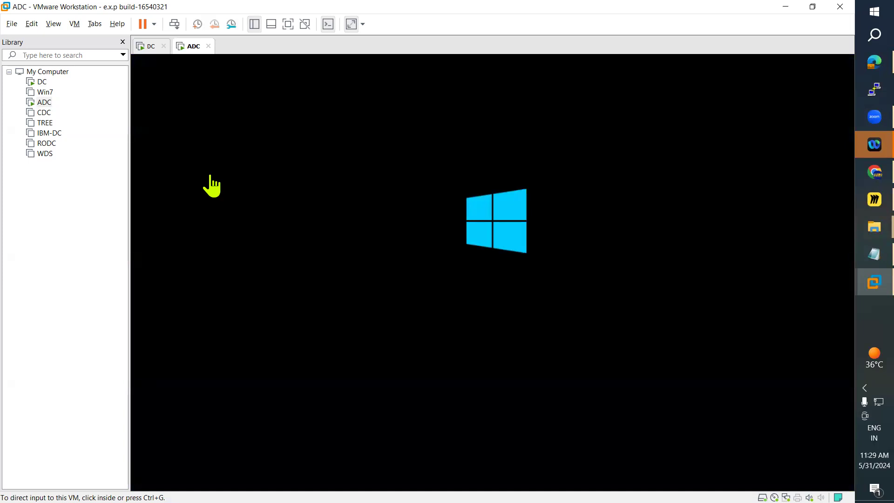
Switch to the Day29 - Hyper – V Part-2.txt notes in Notepad and review the prerequisites for Hyper-V Replica.
left_click(861, 254)
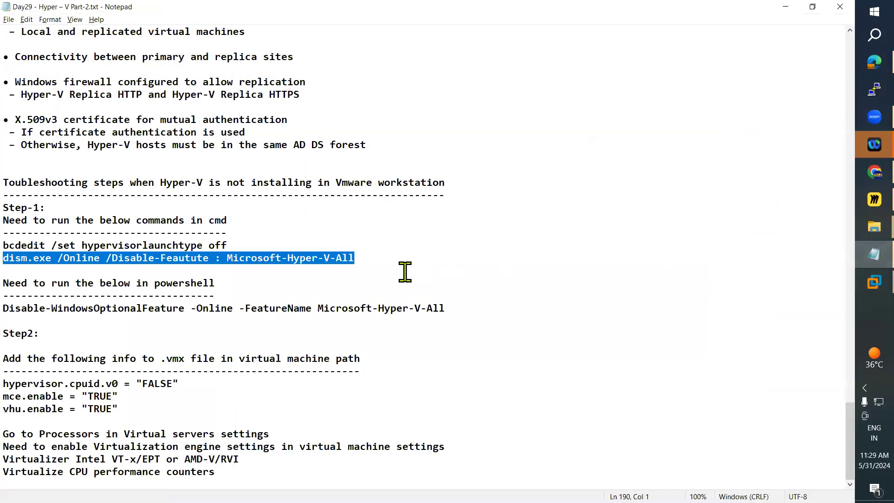
scroll(406, 269, "up", 8)
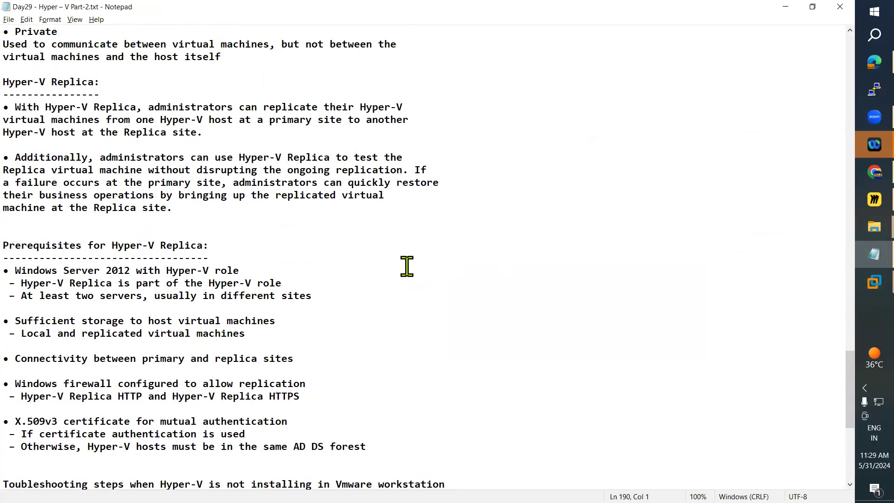
scroll(406, 266, "up", 1)
scroll(407, 266, "down", 3)
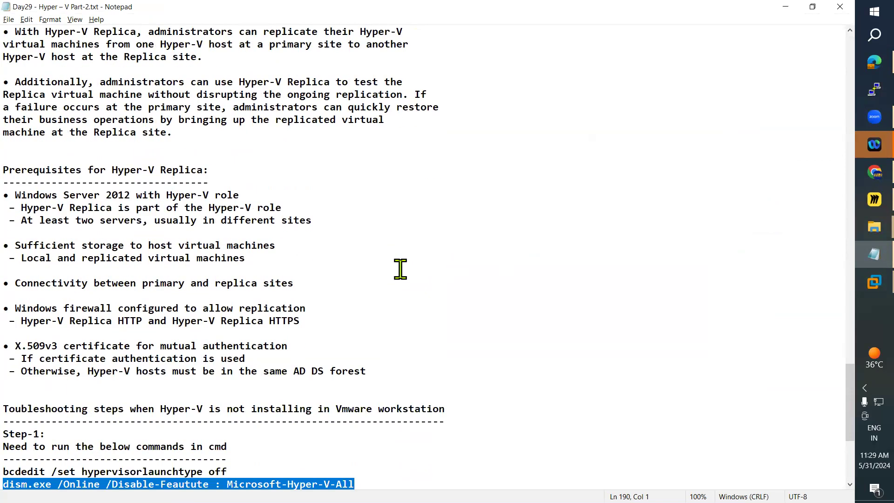
left_click_drag(10, 170, 368, 372)
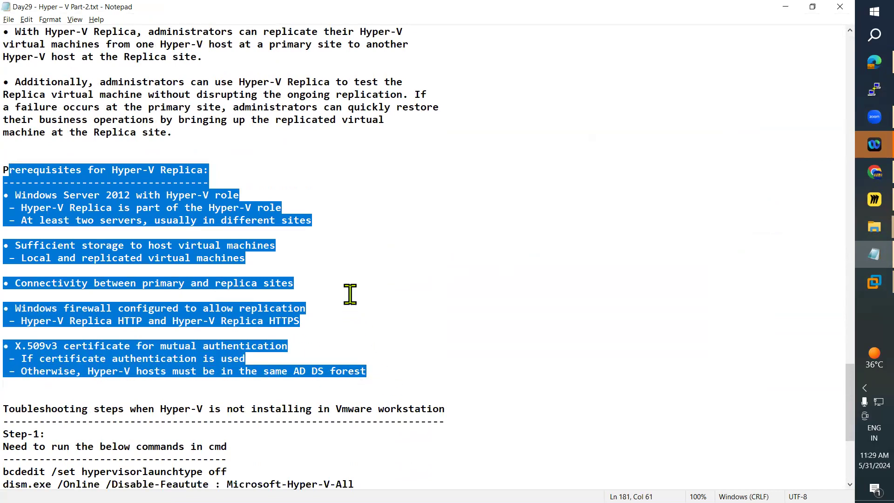
scroll(350, 294, "up", 5)
scroll(350, 294, "up", 9)
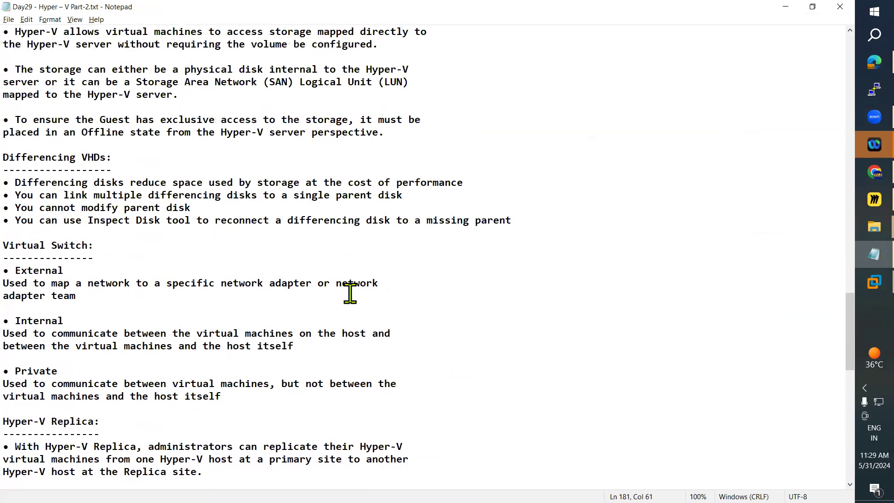
Switch back to VMware Workstation and check ADC's restart progress alongside Hyper-V Manager on DC.
mouse_move(858, 291)
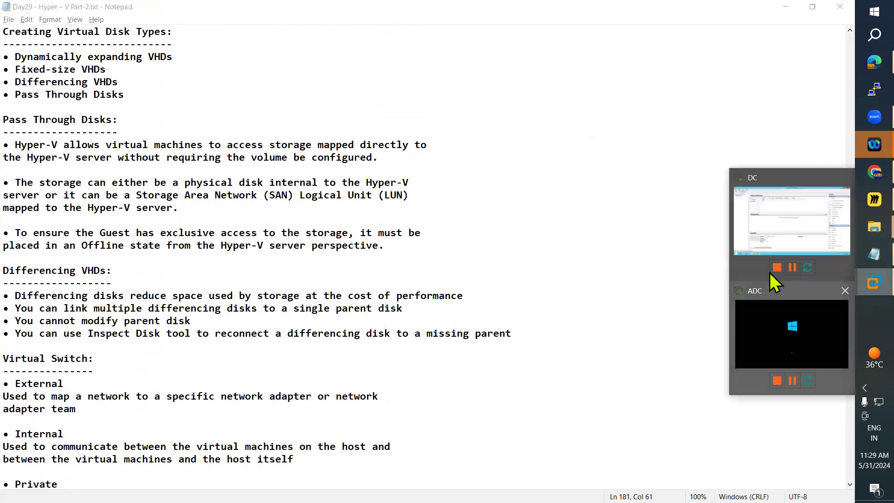
left_click(737, 235)
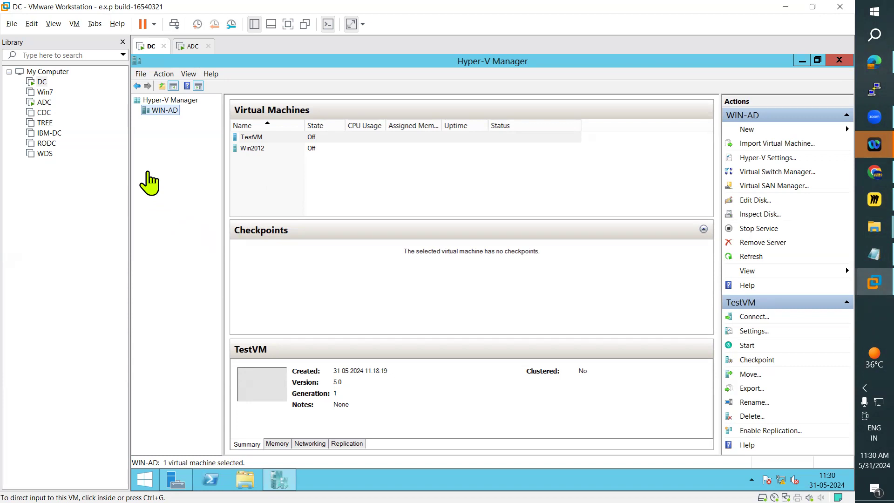
left_click(189, 46)
left_click(281, 226)
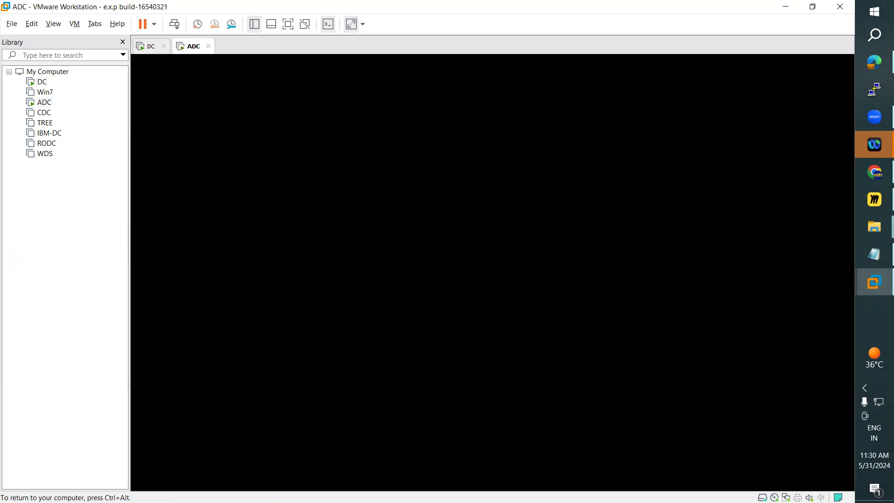
key("ctrl+alt")
left_click(149, 47)
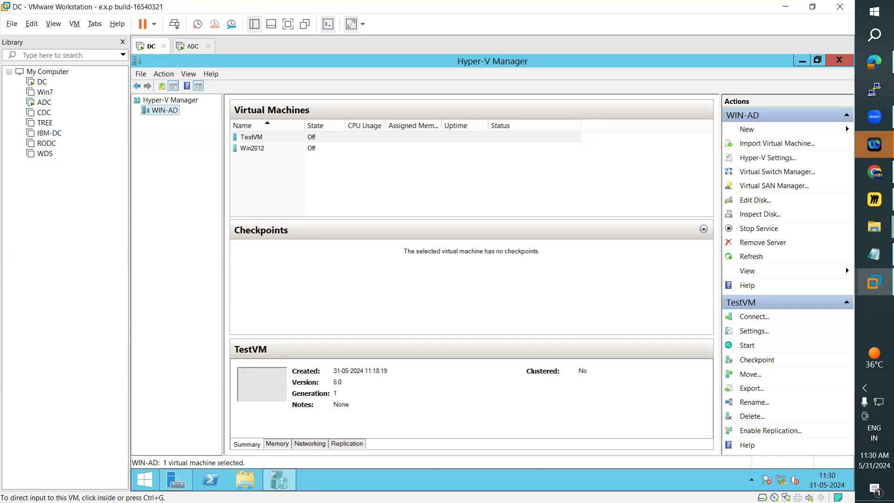
left_click(190, 46)
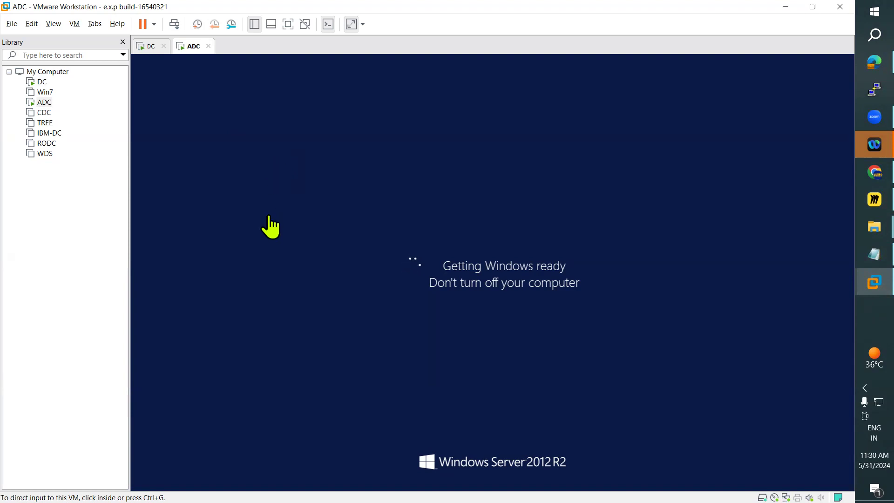
left_click(148, 47)
left_click(197, 48)
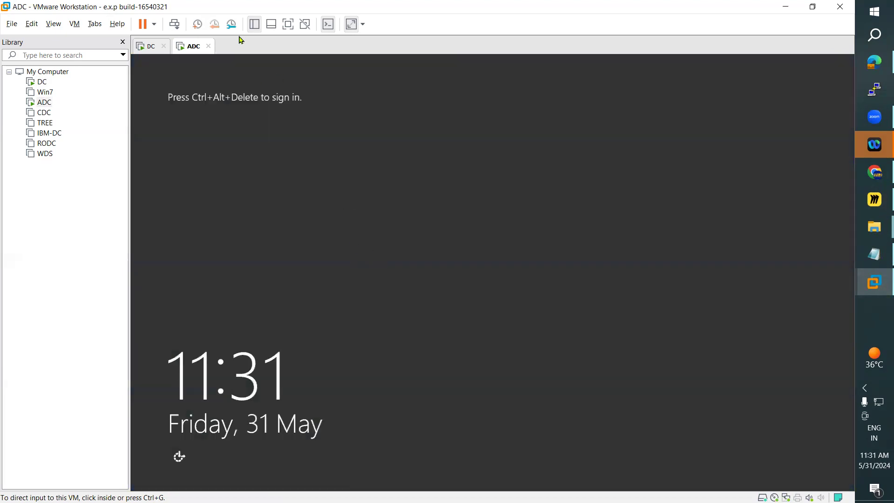
Send Ctrl+Alt+Del to ADC and sign in to the ARN domain administrator account with its password.
left_click(76, 25)
left_click(142, 79)
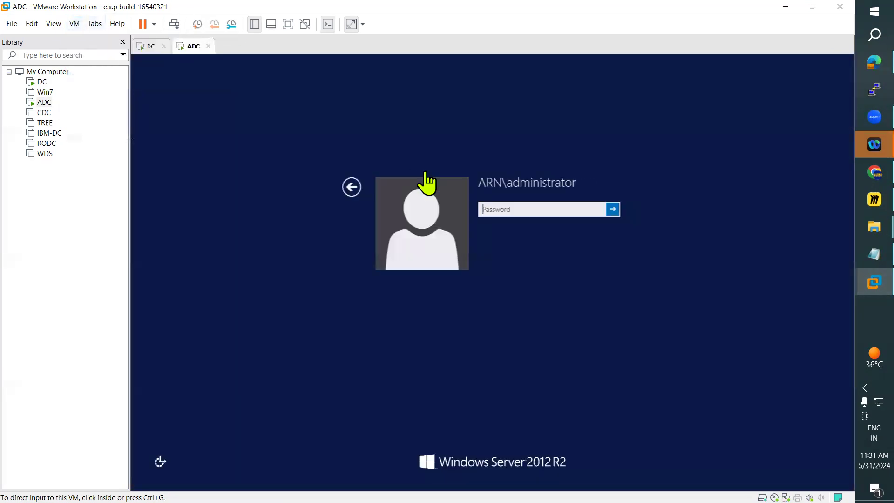
left_click(502, 209)
type("P@ssw0rd1")
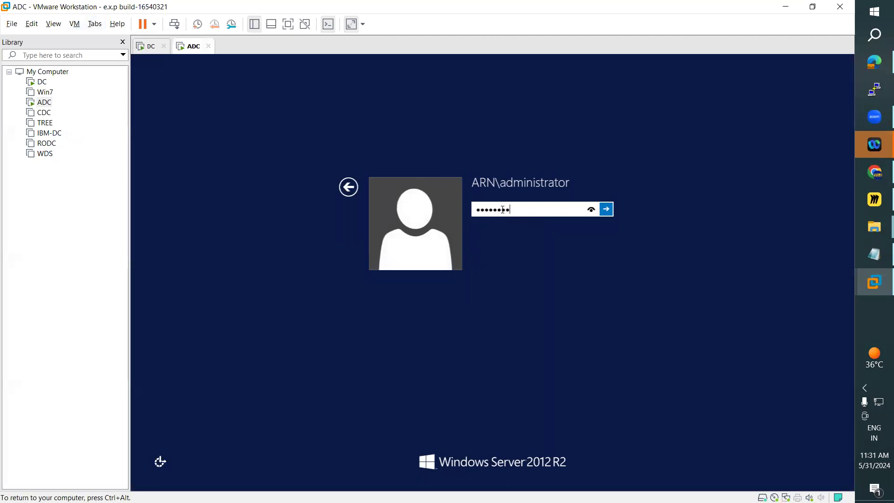
key("Return")
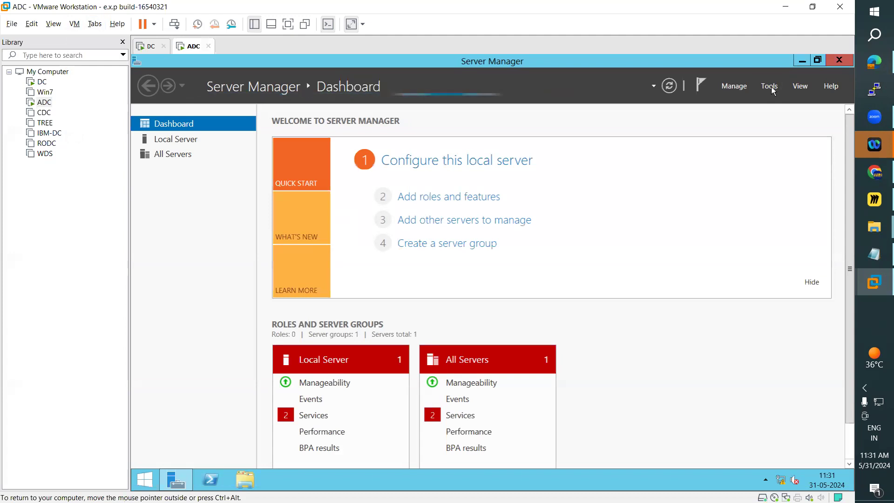
Open Hyper-V Manager on ADC from Server Manager, maximize its window and select the WIN-ADC server.
left_click(770, 86)
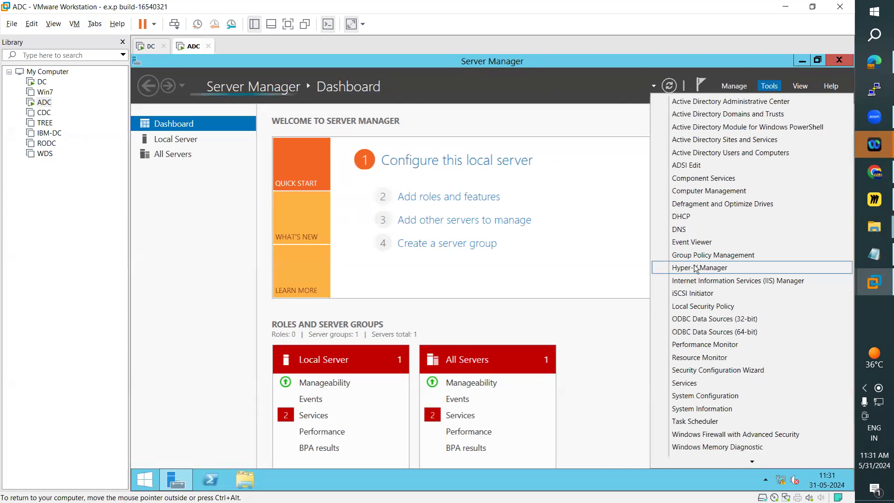
left_click(694, 271)
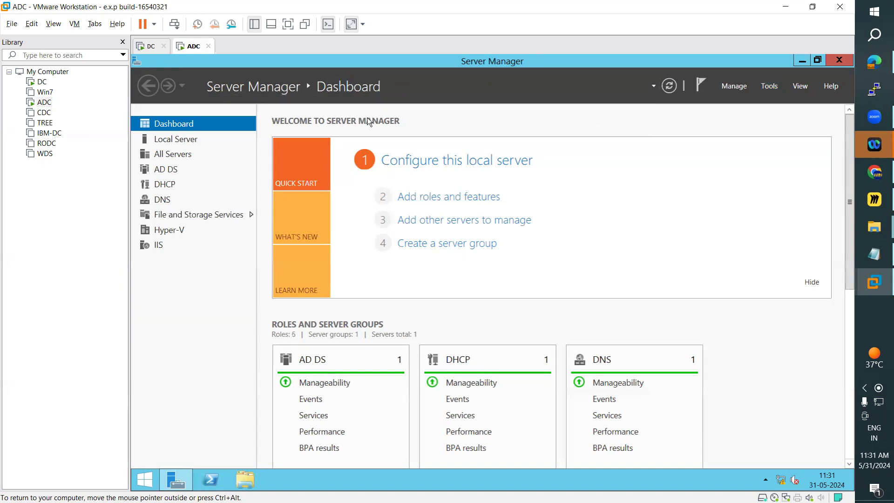
left_click(150, 46)
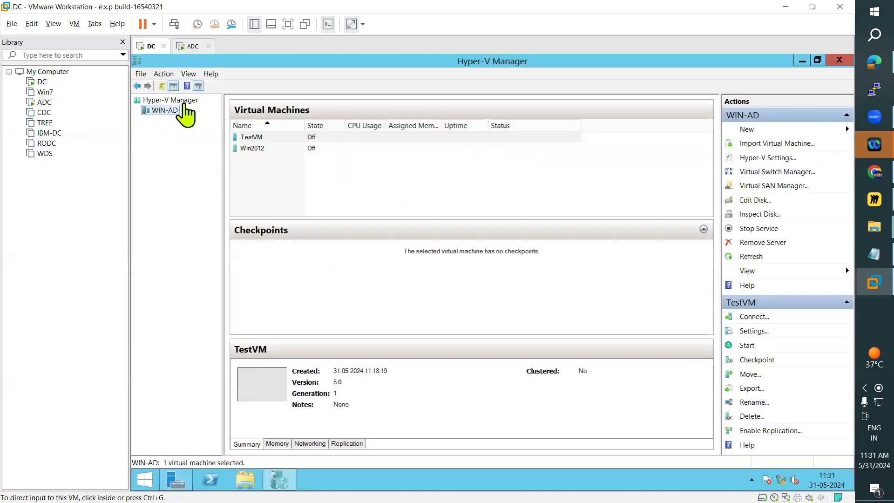
left_click(188, 46)
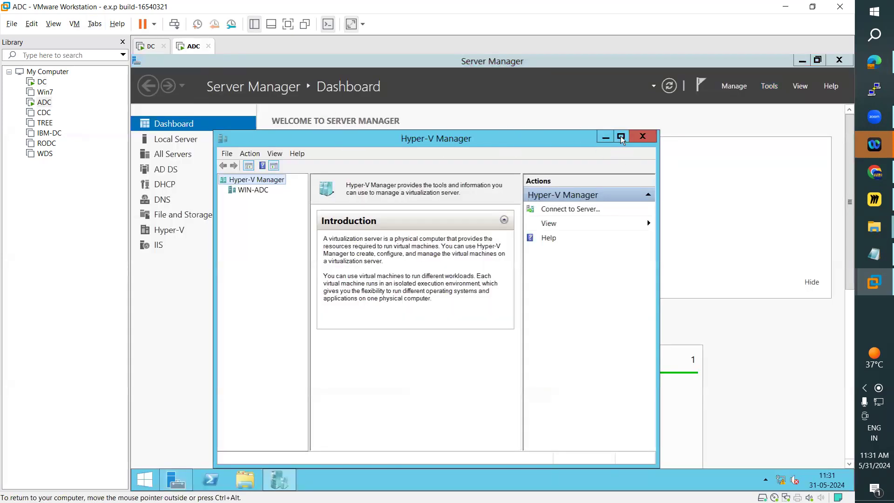
left_click(621, 137)
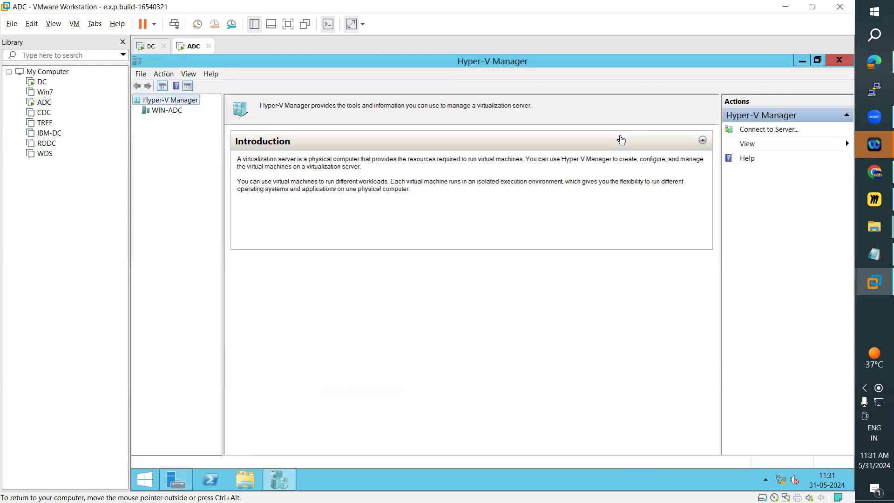
left_click(174, 114)
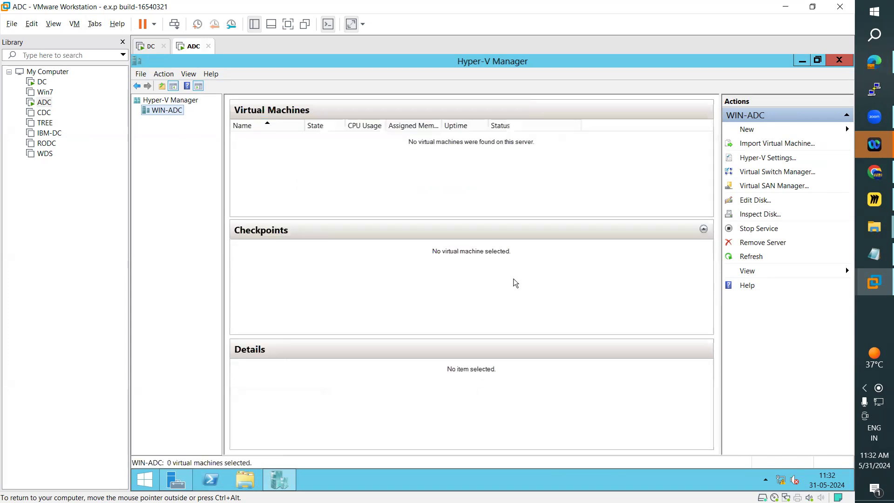
Compare the virtual machine lists in Hyper-V Manager on DC and ADC.
left_click(146, 46)
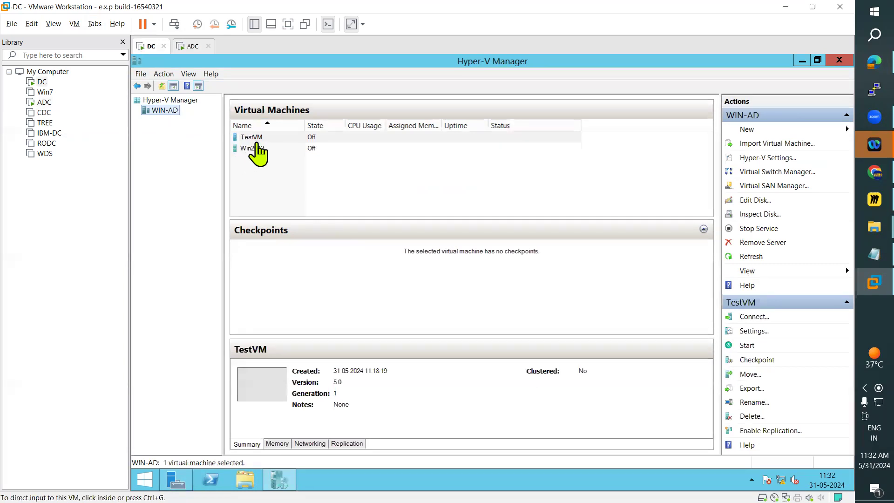
left_click(189, 49)
left_click(150, 47)
left_click(192, 46)
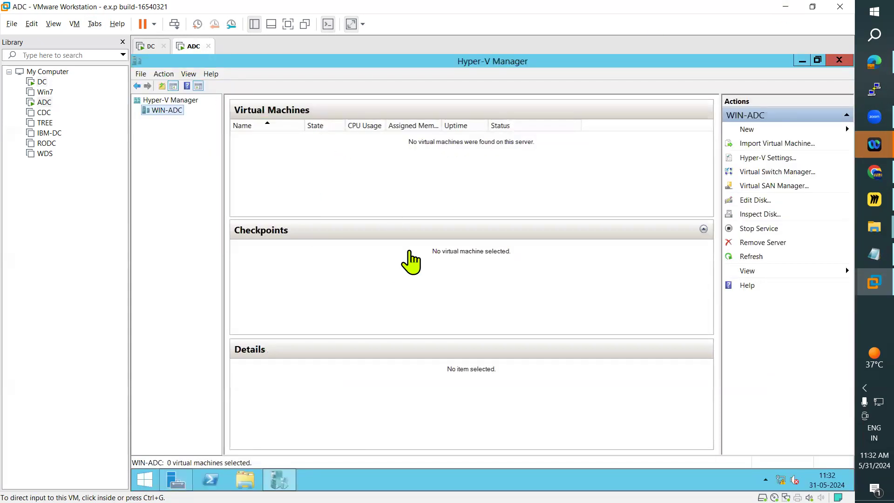
left_click(150, 46)
left_click(255, 148)
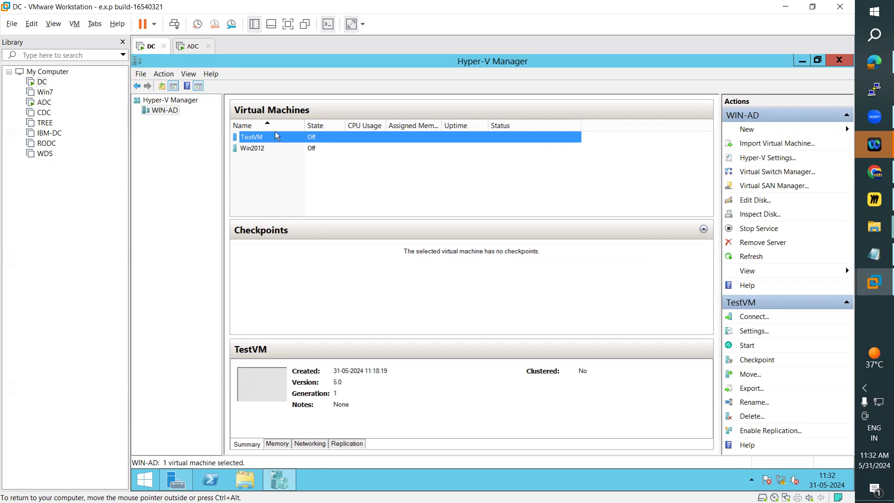
On ADC, search for firewall.cpl, launch Windows Firewall and open its advanced security settings.
left_click(191, 46)
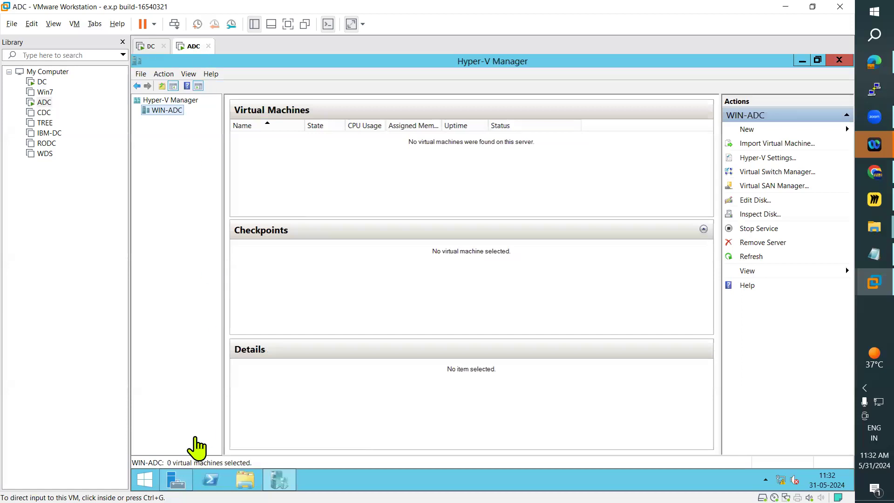
left_click(144, 480)
left_click(822, 92)
type("fi")
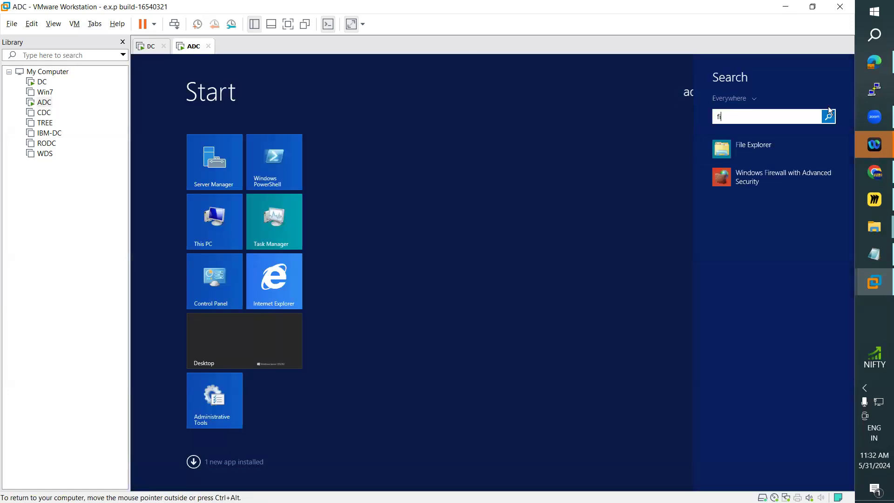
type("rewall.cpl")
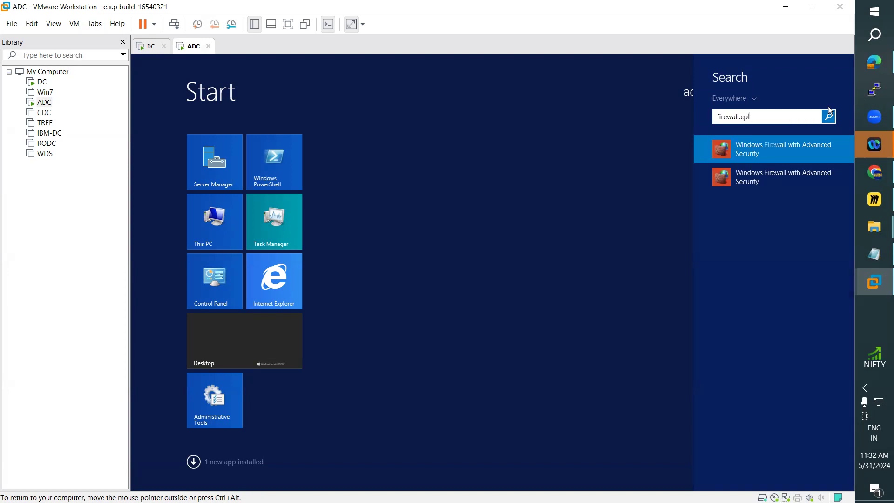
key("Return")
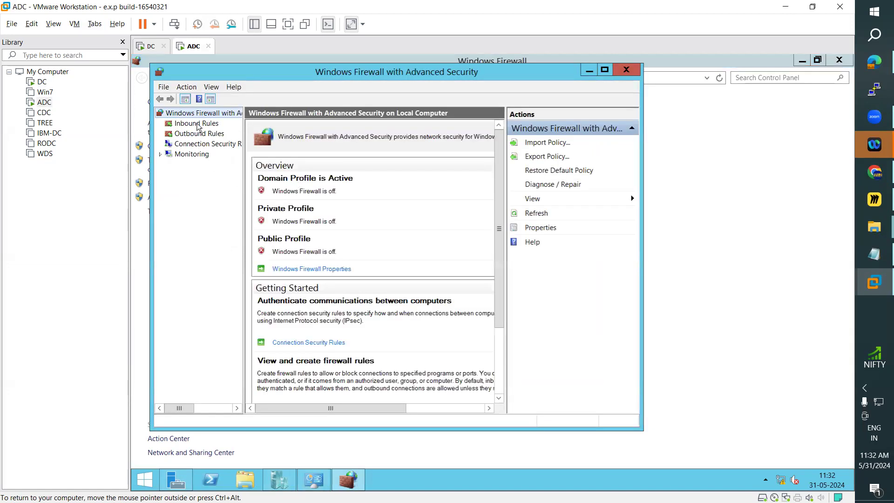
Show the Hyper-V entries in the inbound rules, with the window maximized and the Name column widened.
left_click(196, 123)
left_click(302, 216)
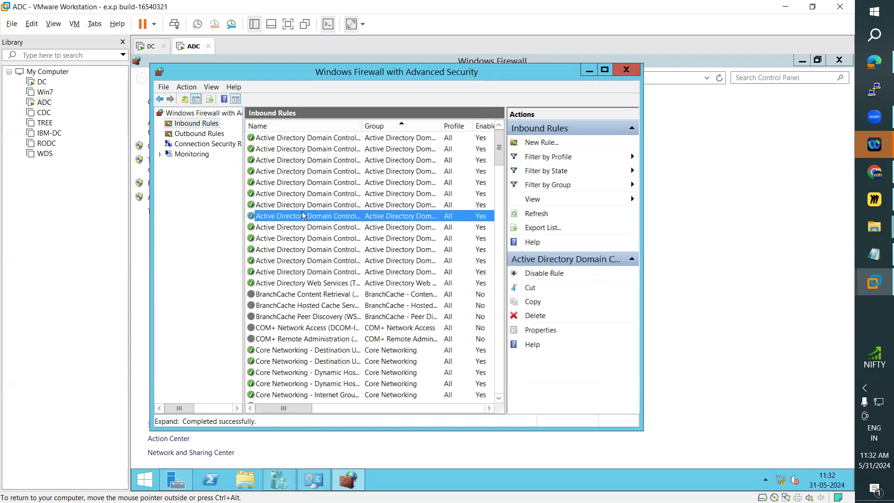
key("h")
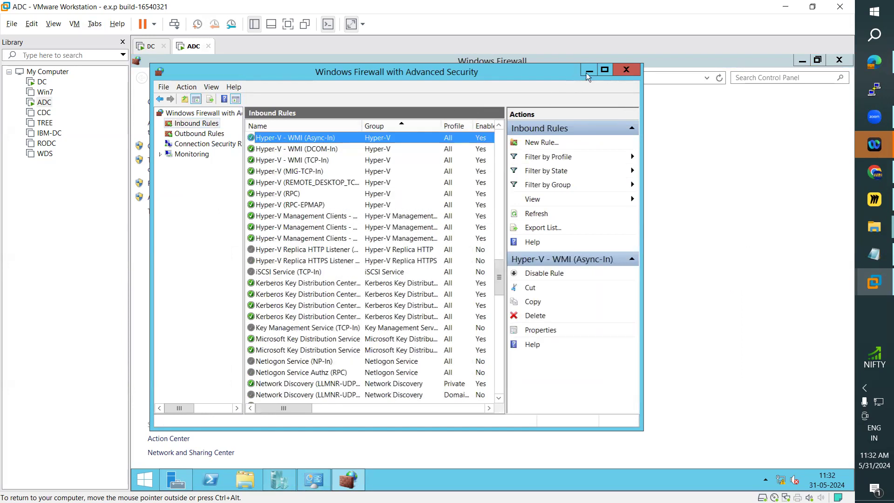
left_click(604, 70)
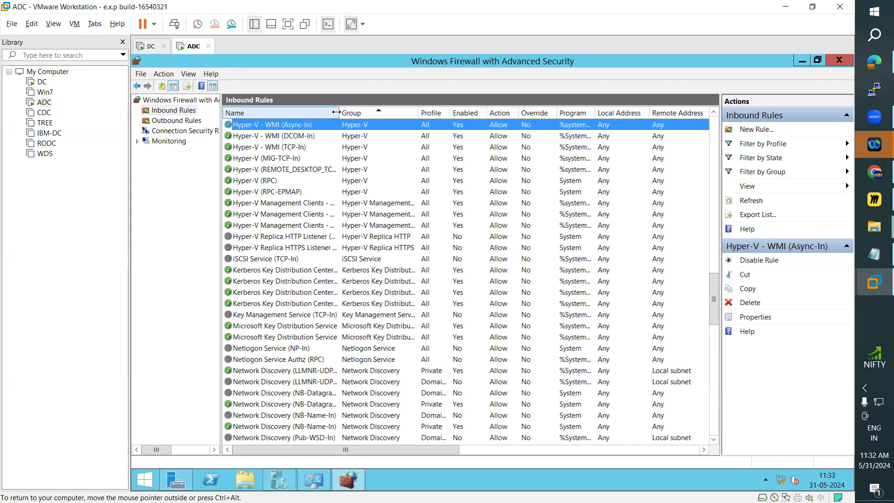
left_click_drag(346, 113, 478, 112)
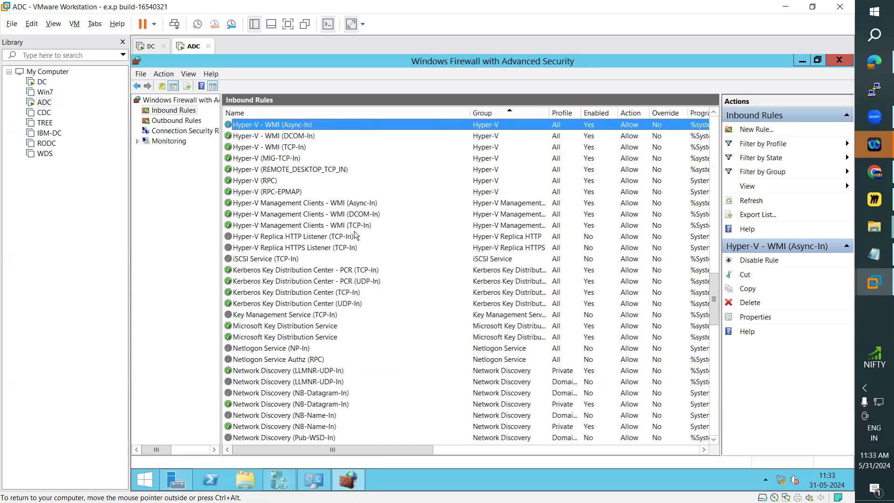
Enable the inbound rules Hyper-V Replica HTTP Listener (TCP-In) and Hyper-V Replica HTTPS Listener (TCP-In).
right_click(297, 239)
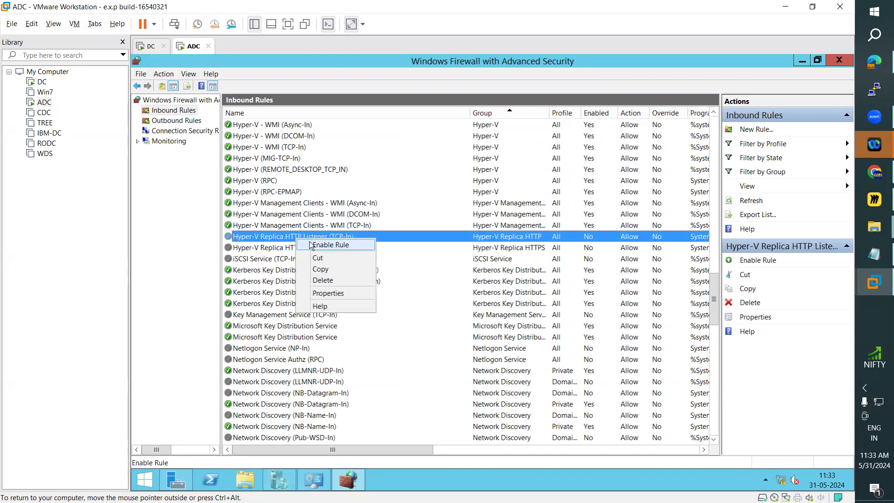
left_click(307, 245)
left_click(303, 248)
right_click(303, 248)
left_click(308, 253)
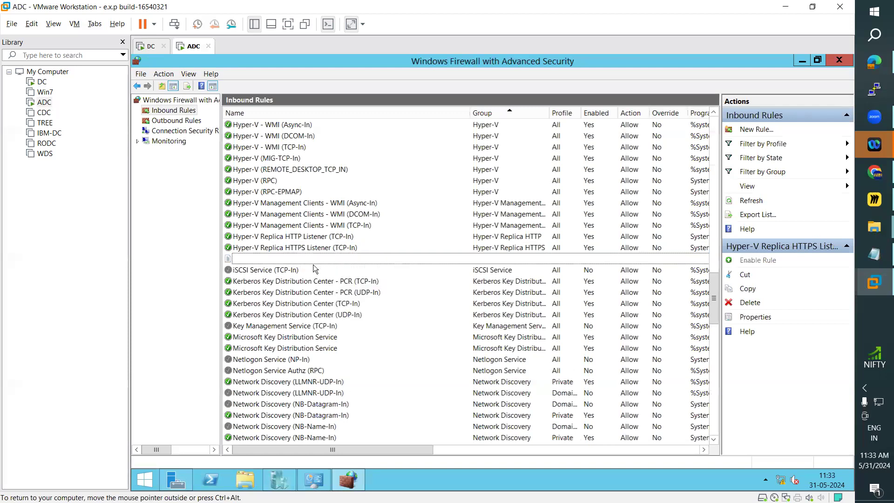
left_click(311, 236)
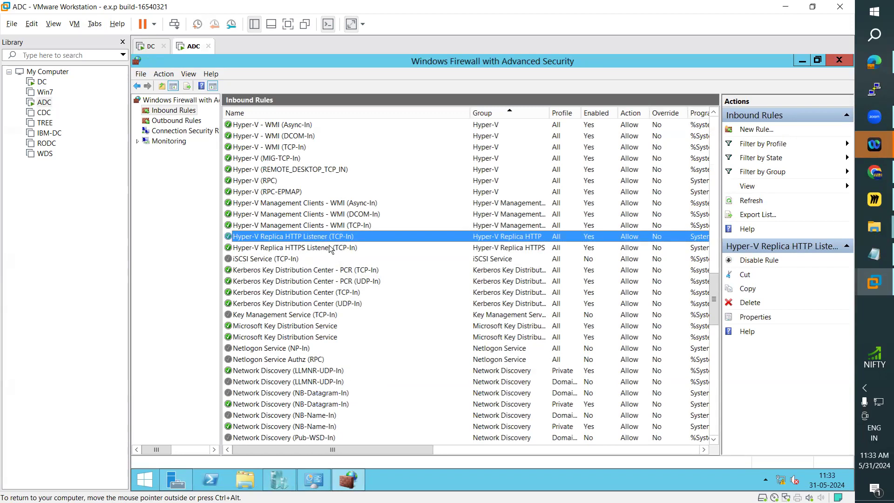
key("ctrl+alt")
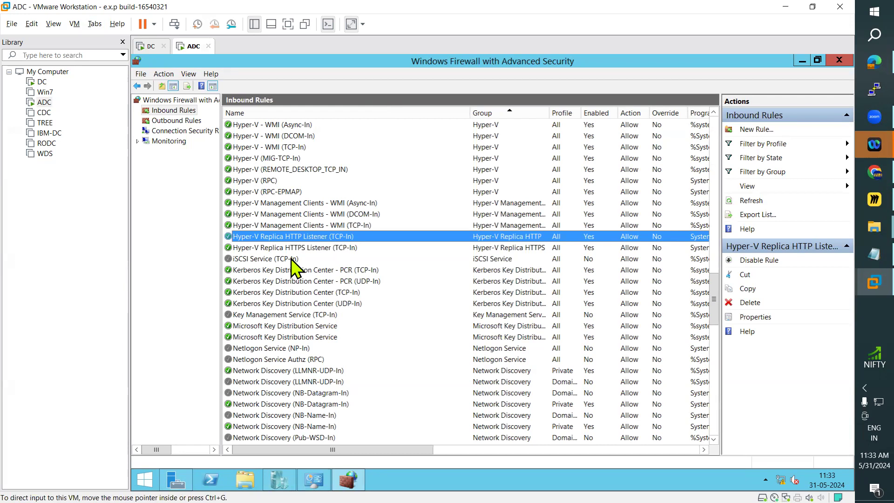
Check the virtual machine list in Hyper-V Manager on ADC against the one on DC.
scroll(226, 162, "down", 8)
left_click(152, 46)
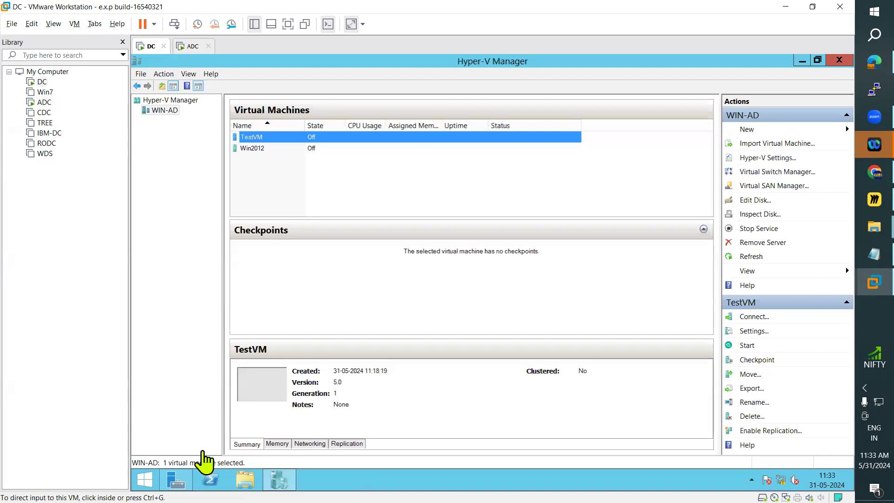
left_click(192, 46)
left_click(279, 484)
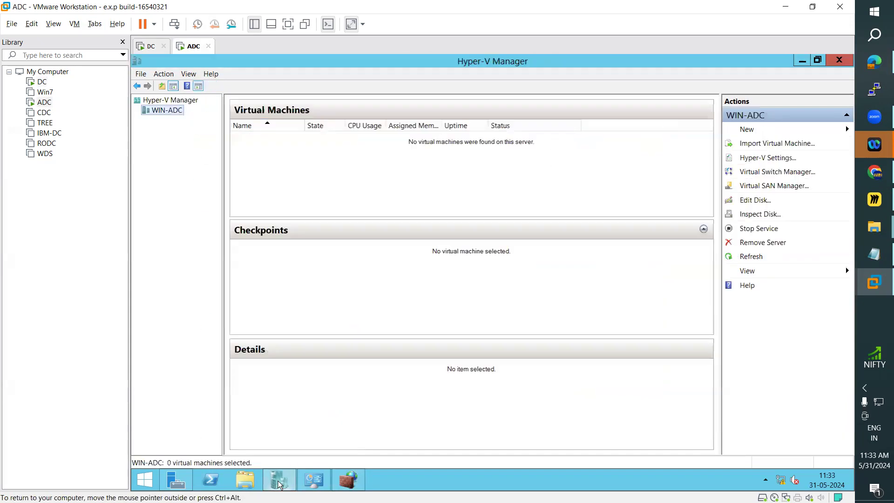
left_click(147, 45)
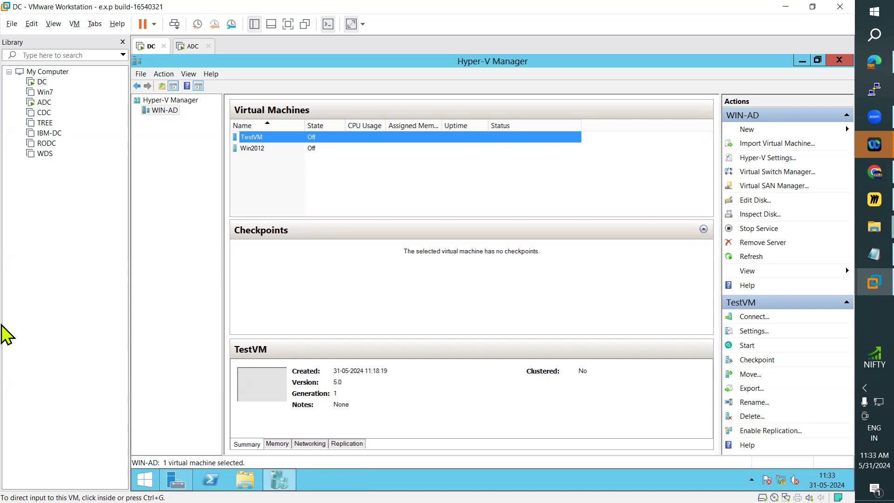
On ADC, open the Hyper-V Settings of the WIN-ADC server and place the window fully in view.
left_click(191, 46)
left_click(159, 114)
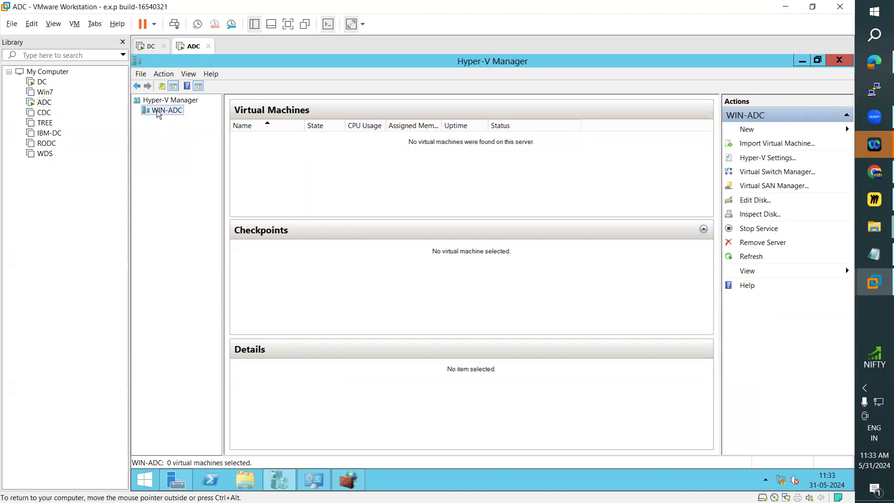
right_click(159, 114)
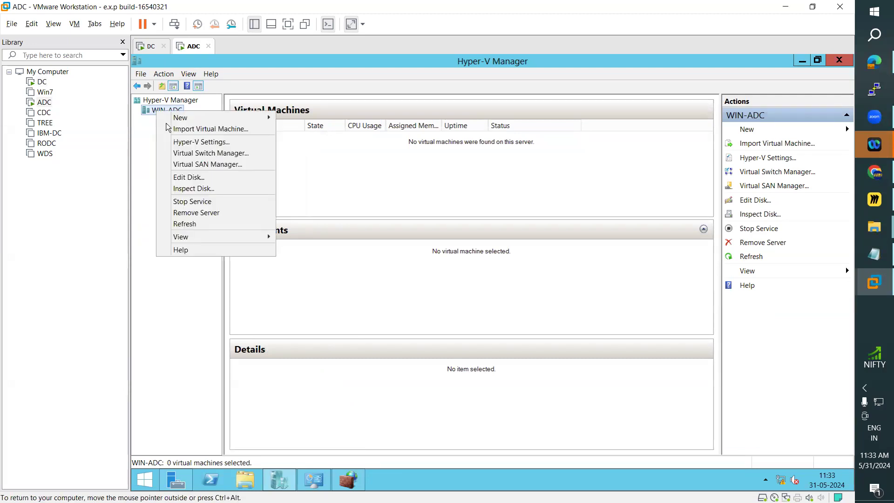
left_click(185, 144)
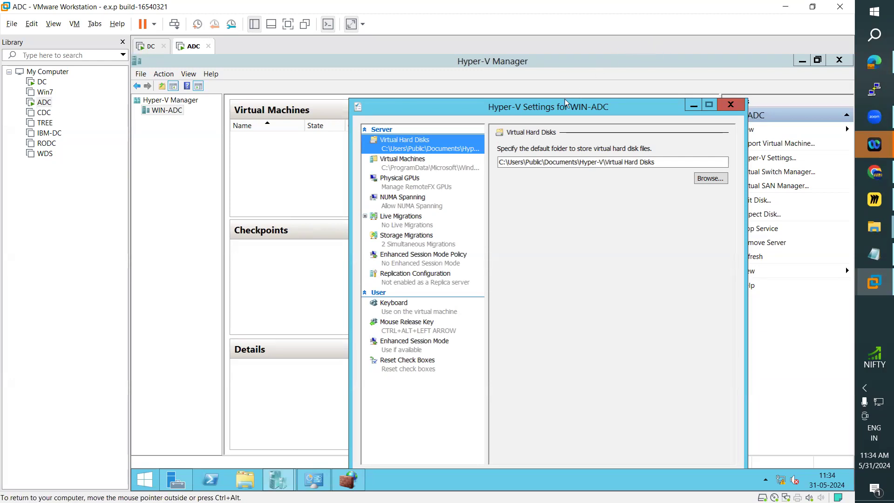
left_click_drag(560, 106, 535, 68)
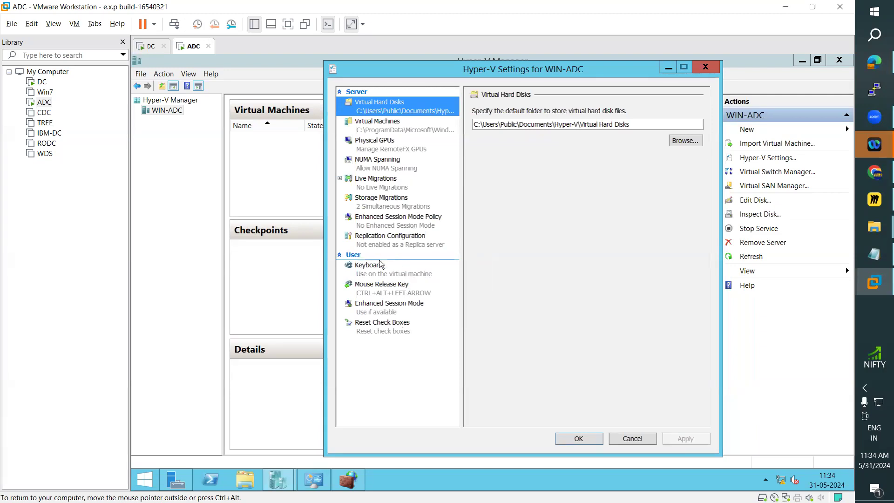
In the Replication Configuration, enable this computer as a Replica server and allow Kerberos (HTTP) authentication.
left_click(393, 241)
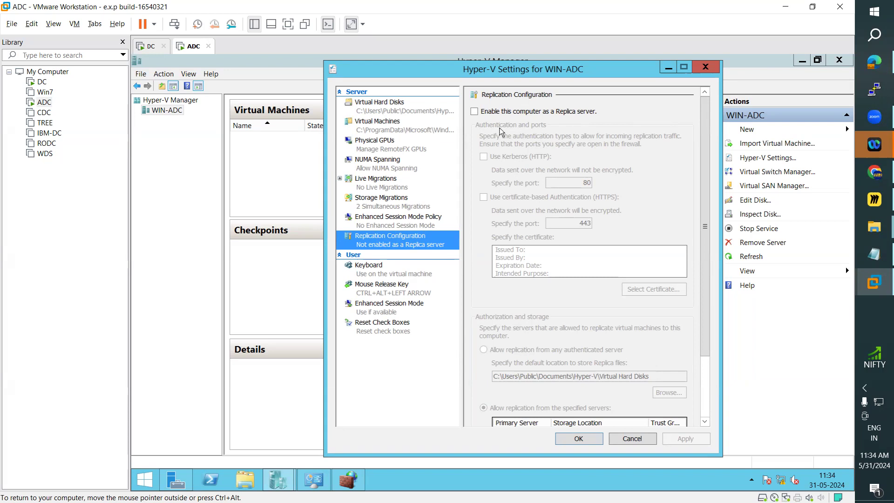
left_click(475, 112)
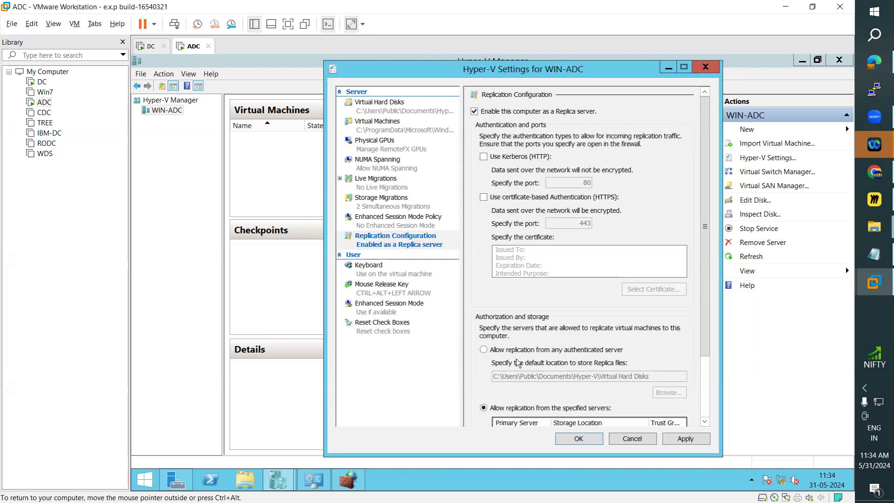
left_click_drag(707, 299, 503, 217)
left_click(484, 158)
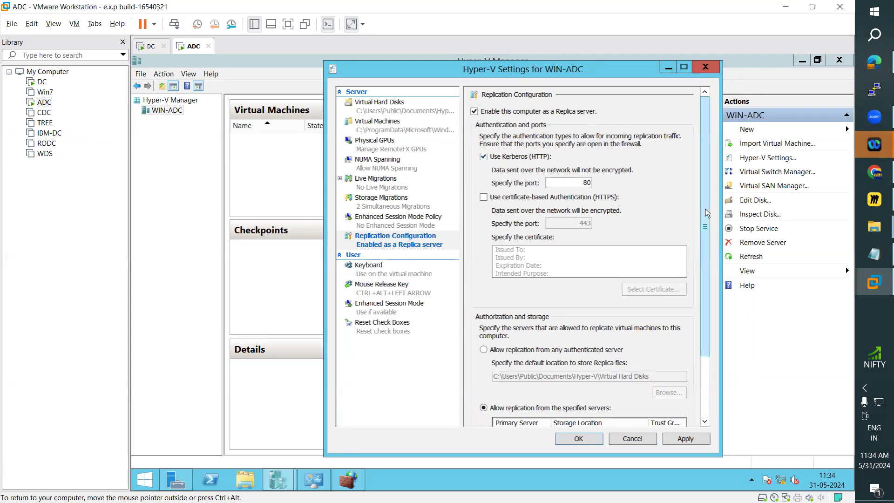
Try to apply the replication configuration with only specified servers allowed, without adding an authorization entry.
left_click_drag(706, 223, 708, 300)
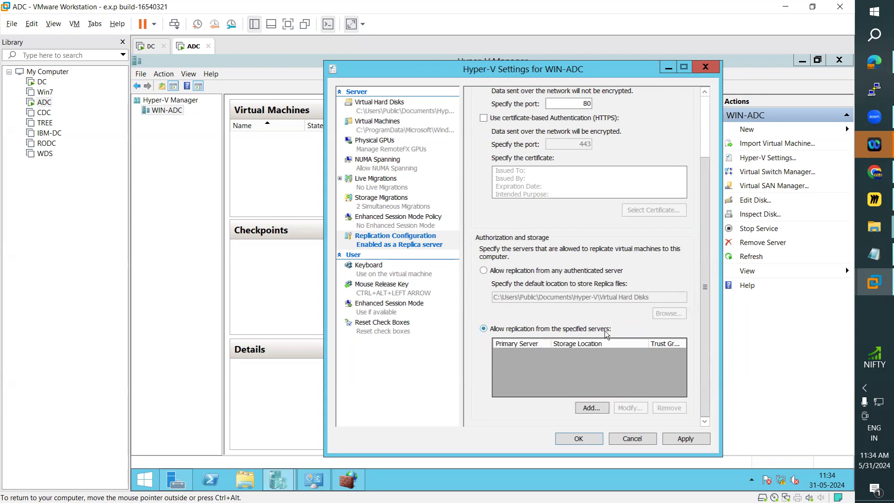
left_click(595, 410)
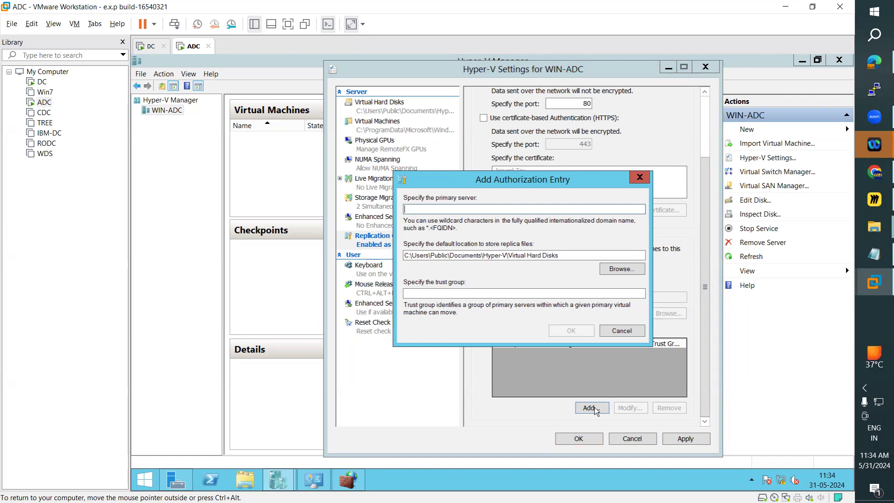
left_click(632, 332)
left_click(685, 438)
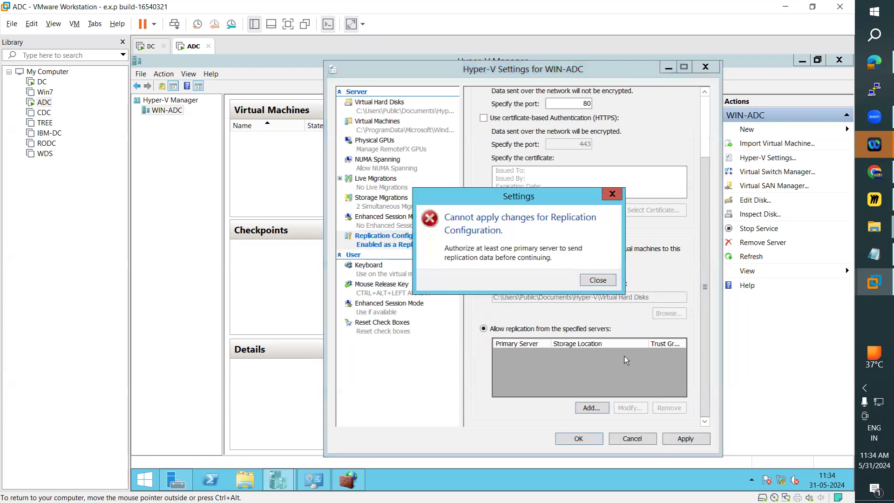
left_click(602, 282)
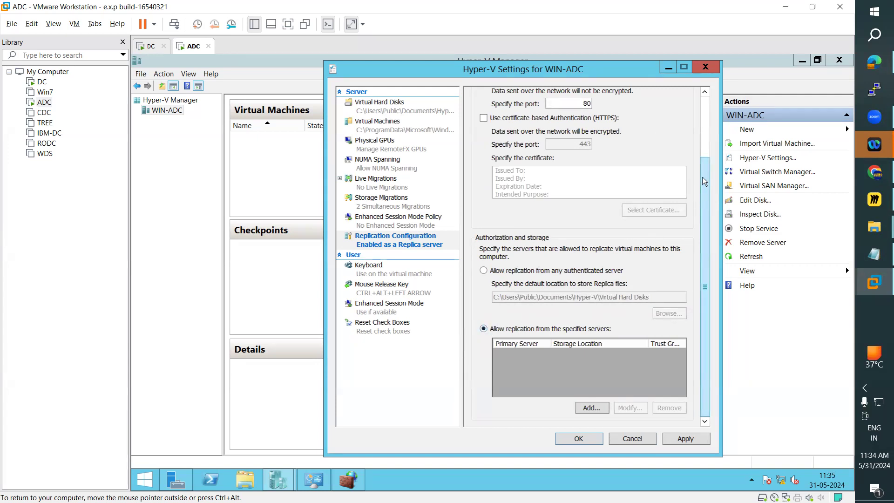
Allow replication from any authenticated server and save the Hyper-V settings of WIN-ADC.
left_click_drag(704, 181, 701, 135)
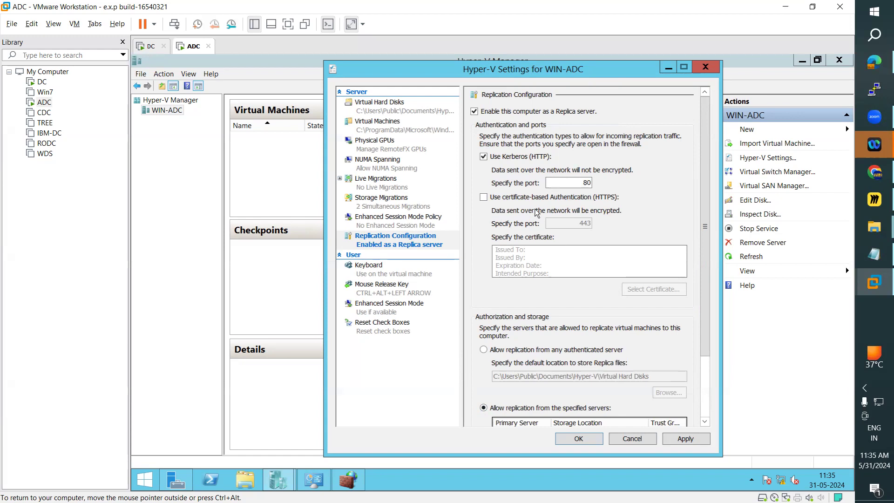
left_click(483, 349)
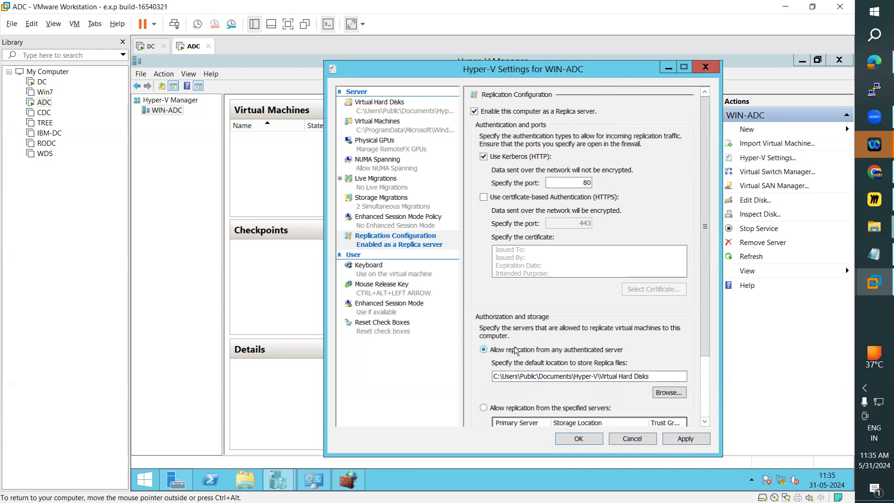
left_click(686, 439)
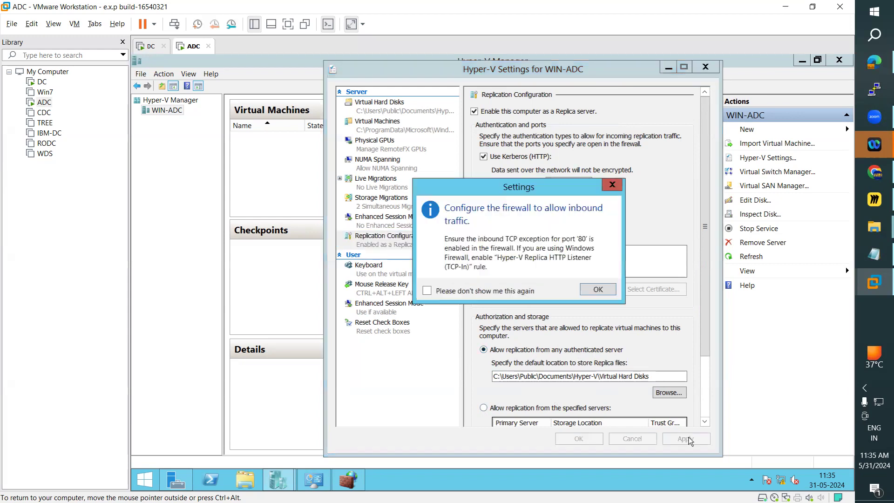
left_click(598, 290)
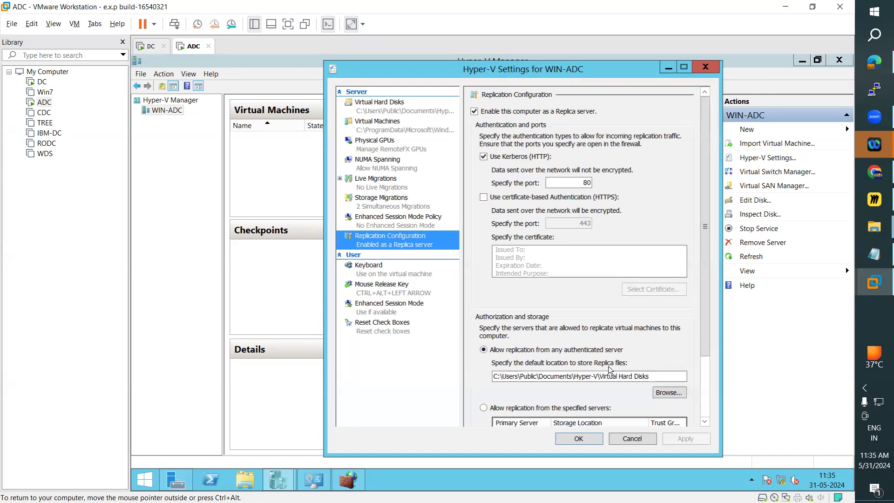
left_click(579, 440)
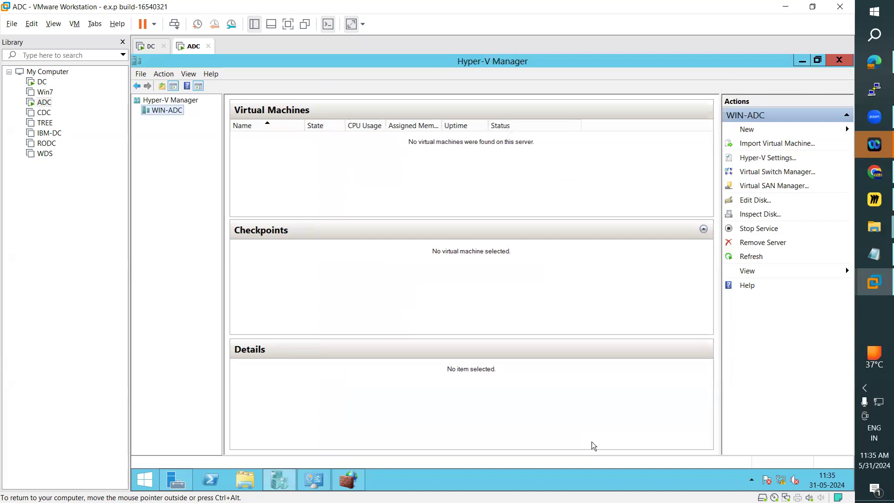
Look at TestVM in DC's virtual machine list and compare it with the list on ADC.
left_click(148, 48)
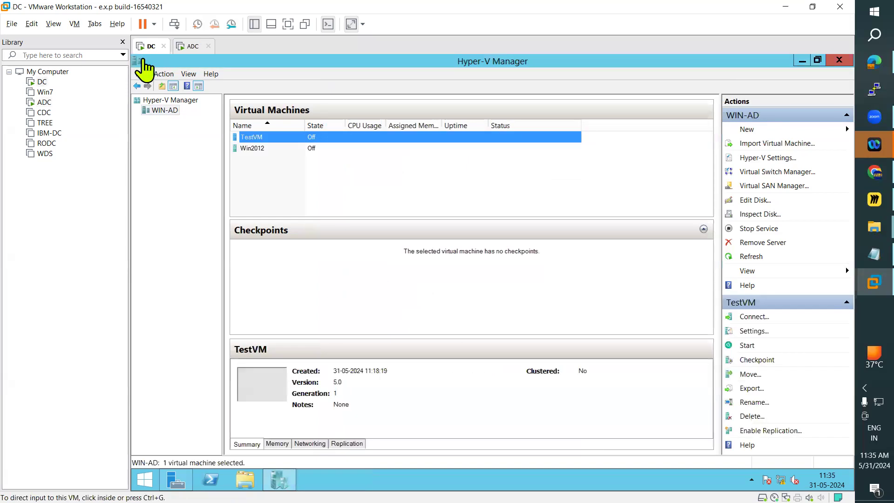
left_click(258, 138)
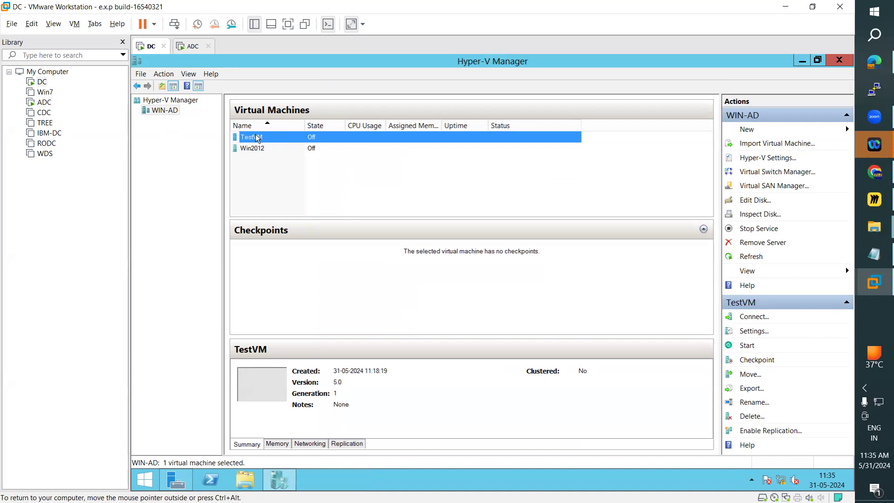
left_click(192, 47)
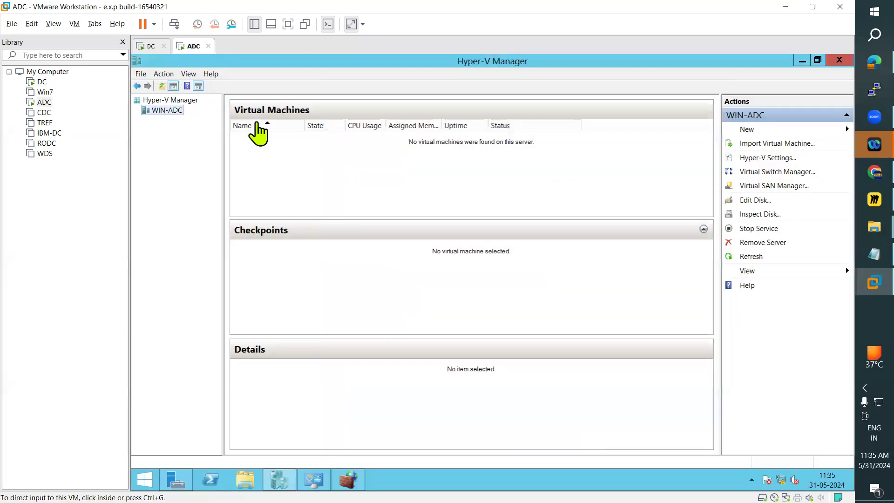
left_click(148, 47)
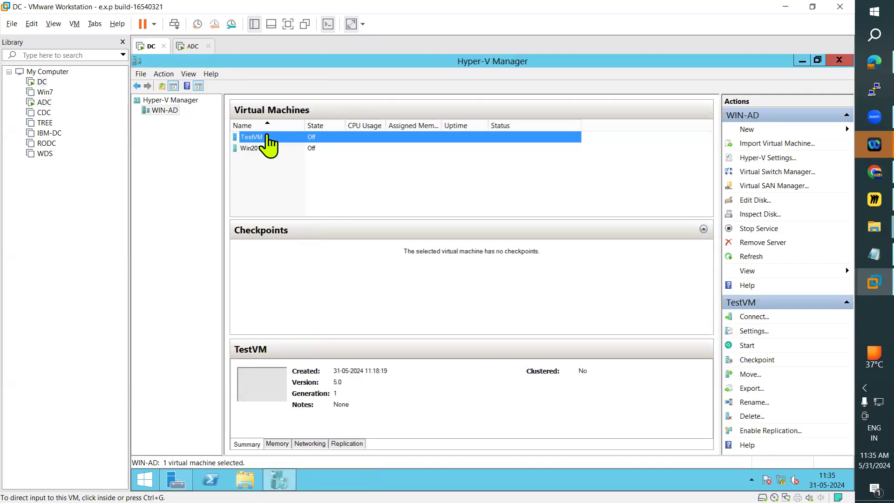
left_click(193, 47)
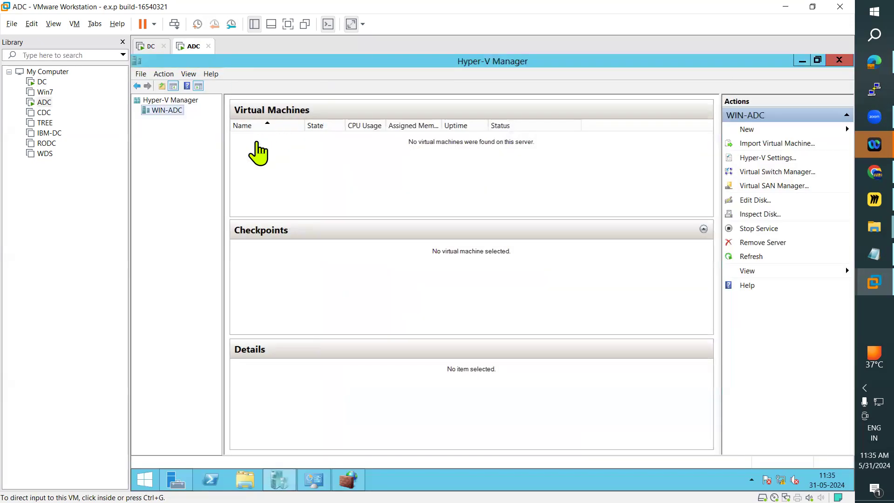
On DC, start enabling replication for TestVM and proceed to the Replica server specification.
left_click(148, 46)
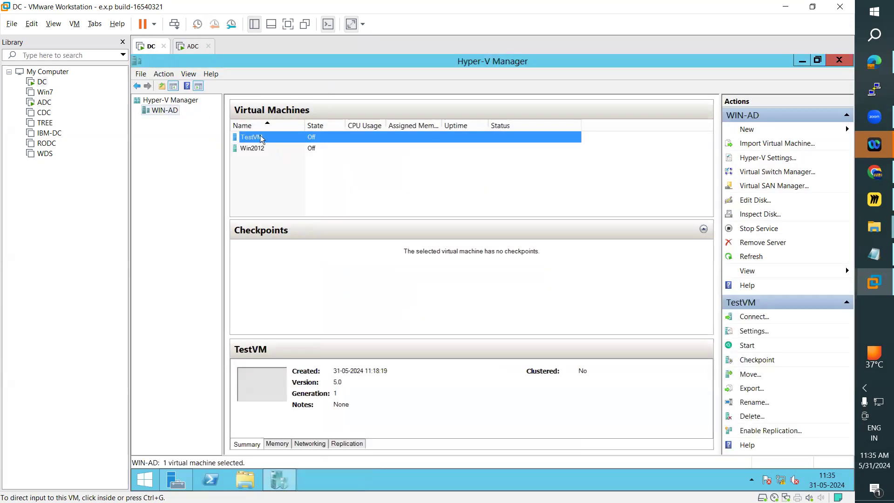
left_click(261, 139)
right_click(261, 138)
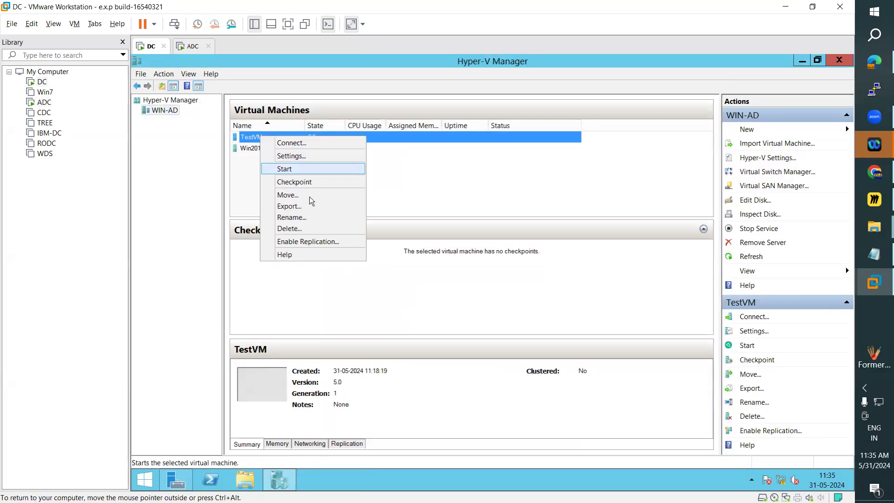
left_click(306, 242)
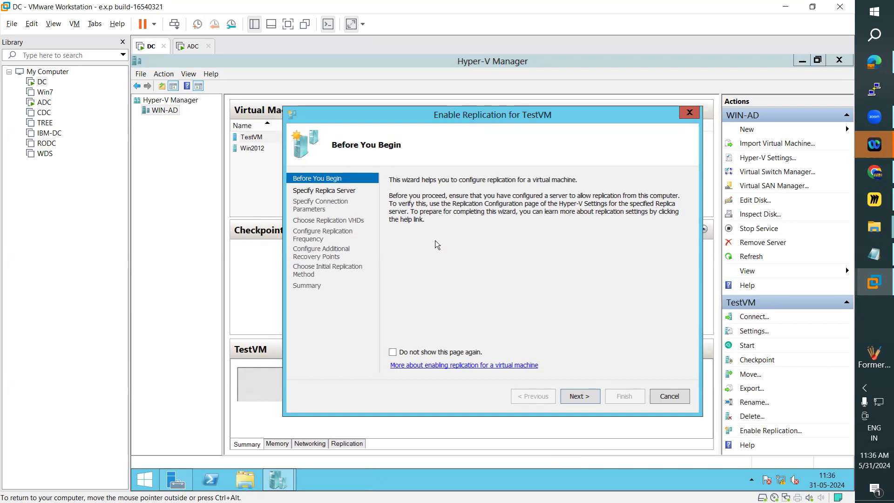
left_click(582, 395)
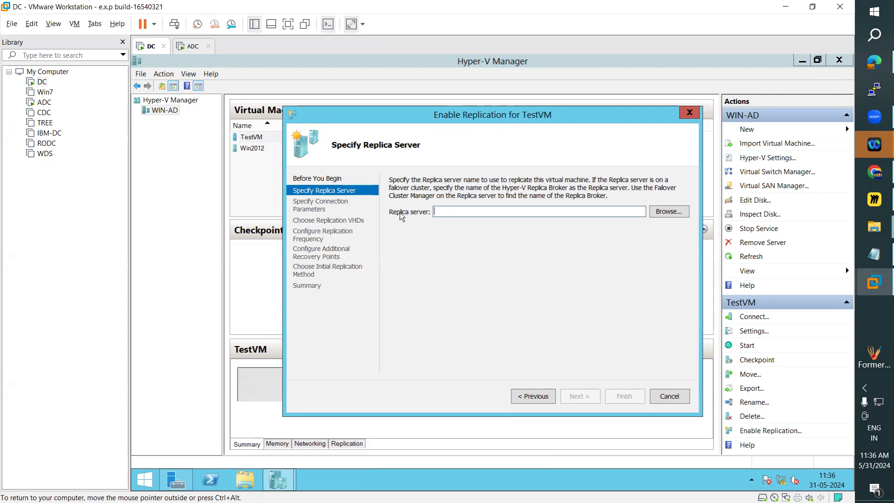
Look up the computer WIN-ADC in the ARN.COM domain and set it as the Replica server.
left_click(662, 213)
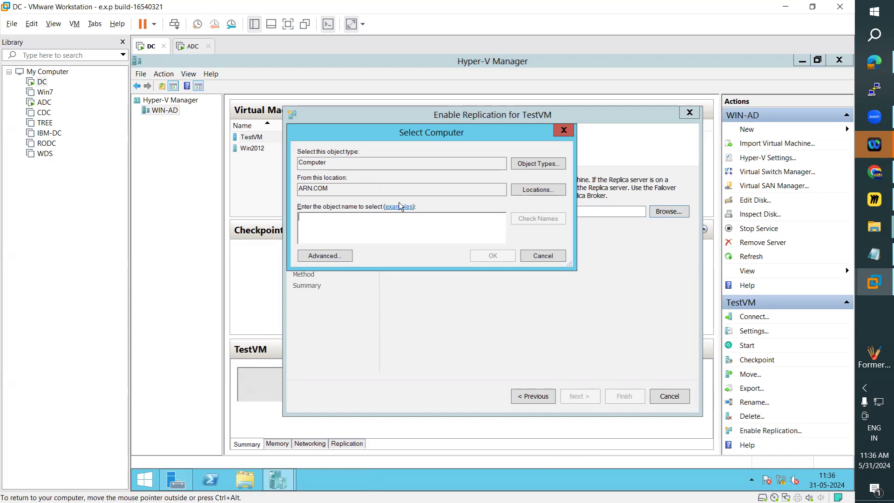
left_click(192, 47)
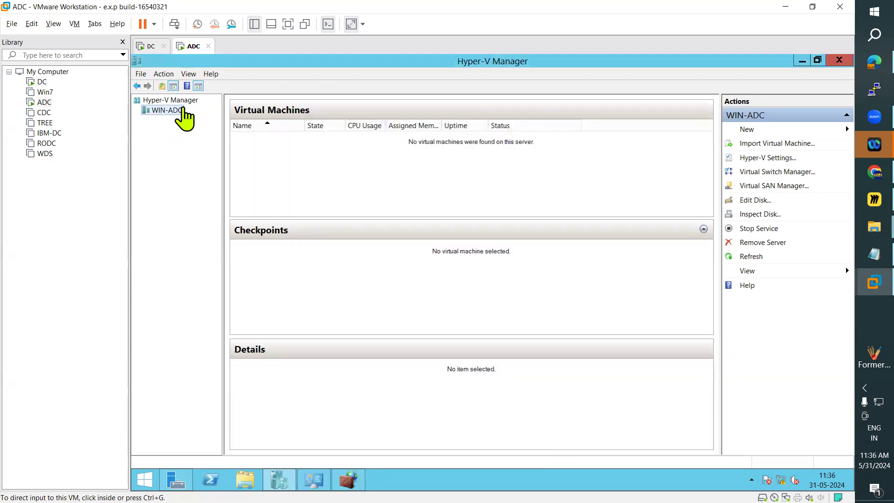
left_click(148, 46)
left_click(349, 229)
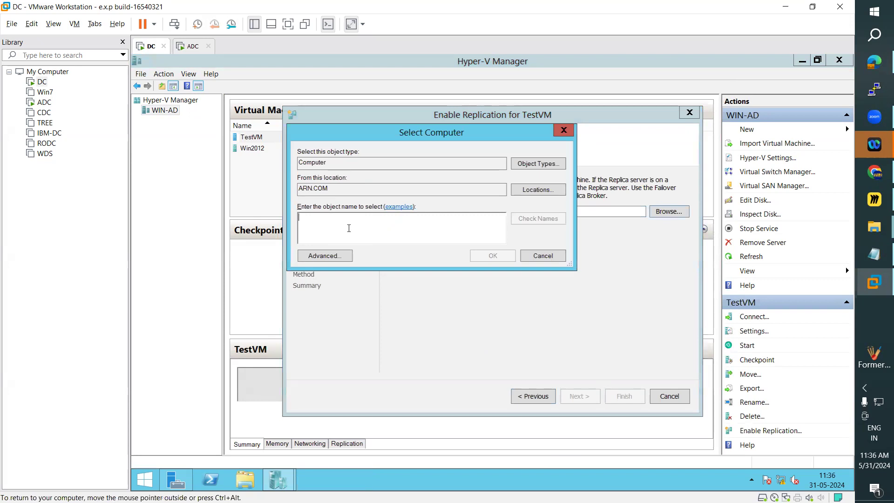
type("WIN-ADC")
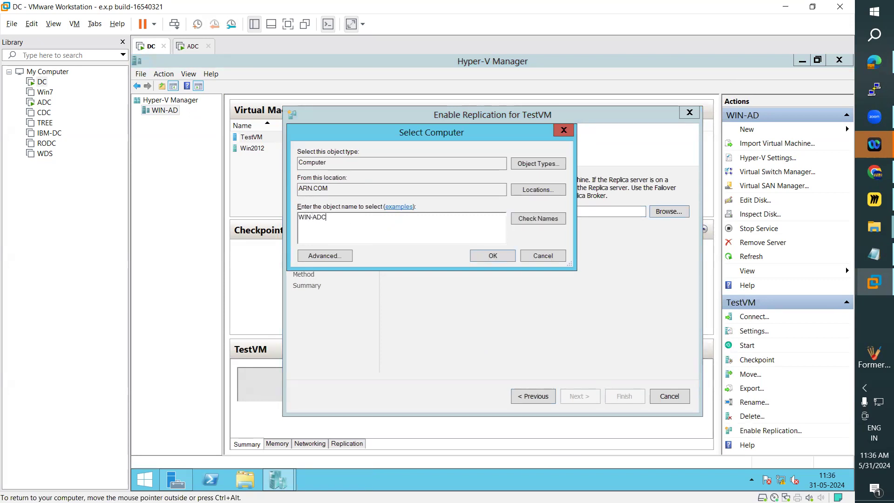
left_click(536, 218)
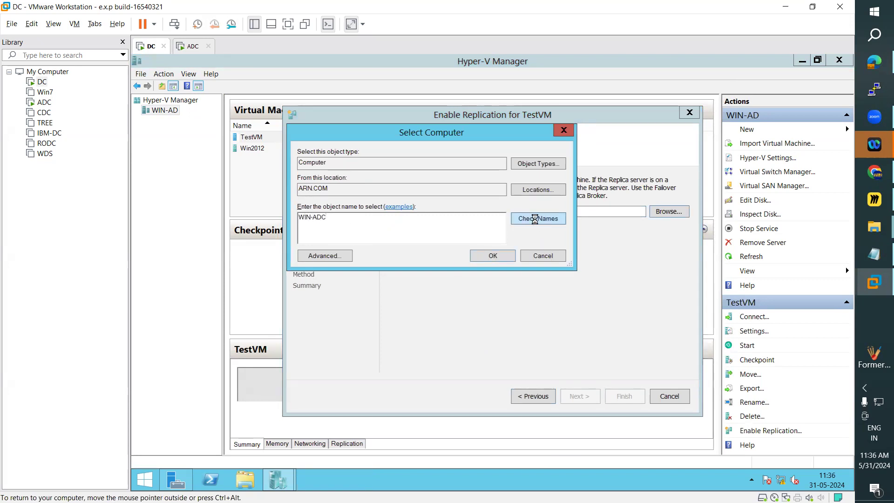
left_click(492, 255)
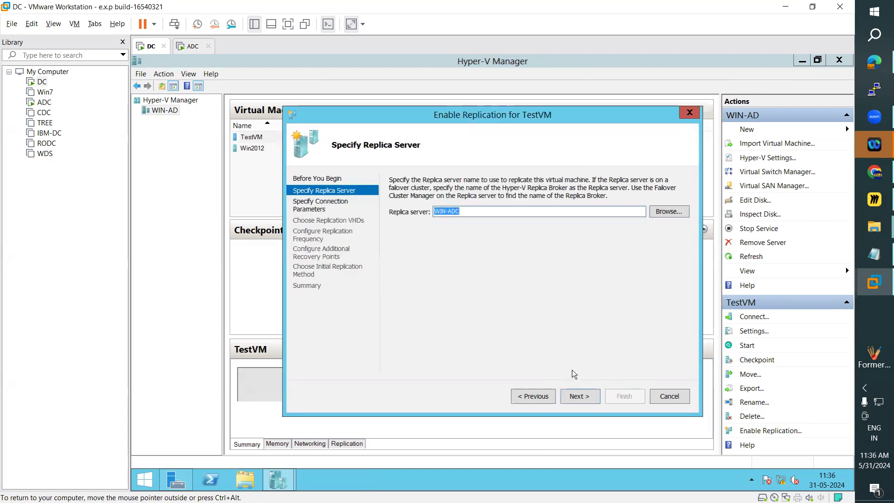
Accept port 80 with Kerberos authentication (HTTP) for the replica connection and keep Dynamic Hard Disk.vhdx selected for replication.
left_click(579, 396)
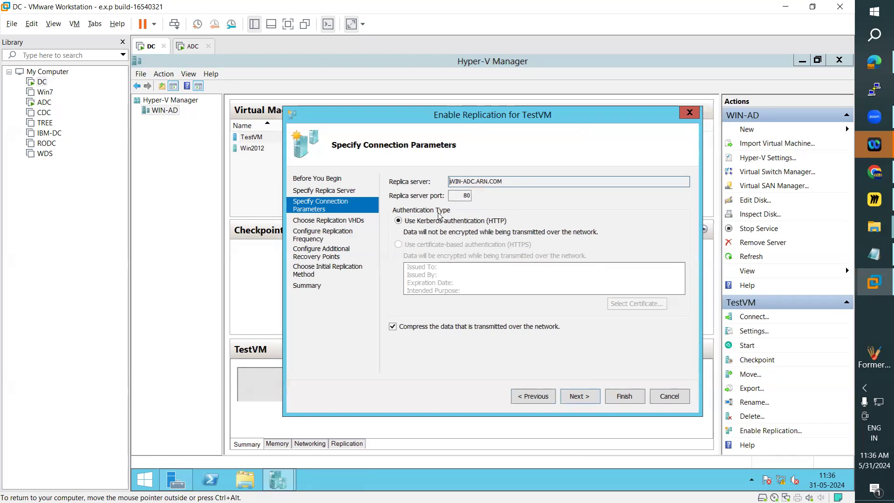
left_click(399, 222)
left_click(464, 195)
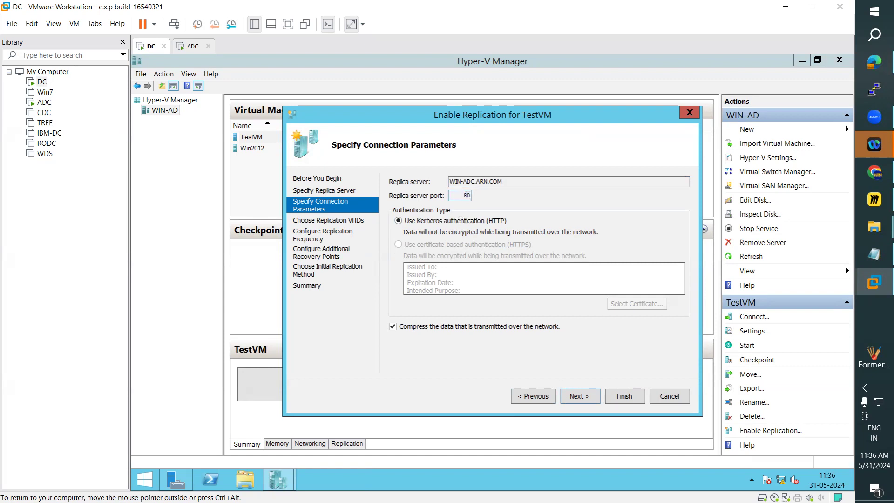
left_click_drag(513, 180, 435, 181)
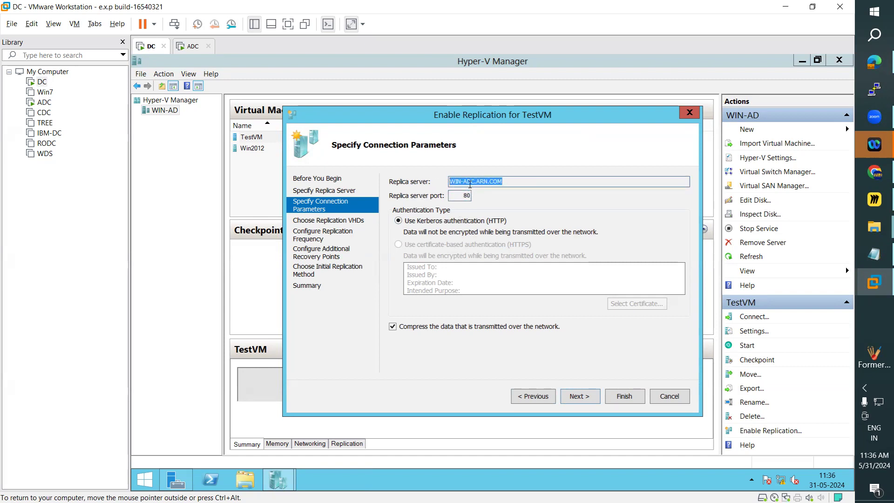
left_click(578, 399)
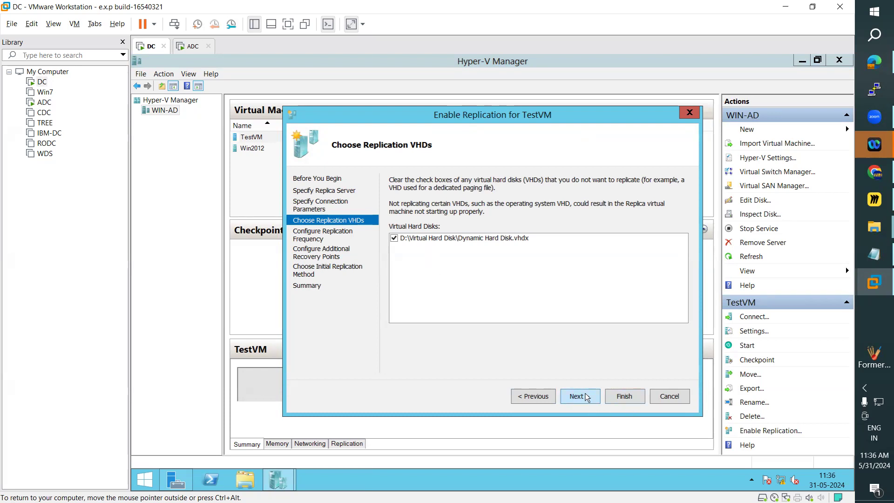
left_click(585, 396)
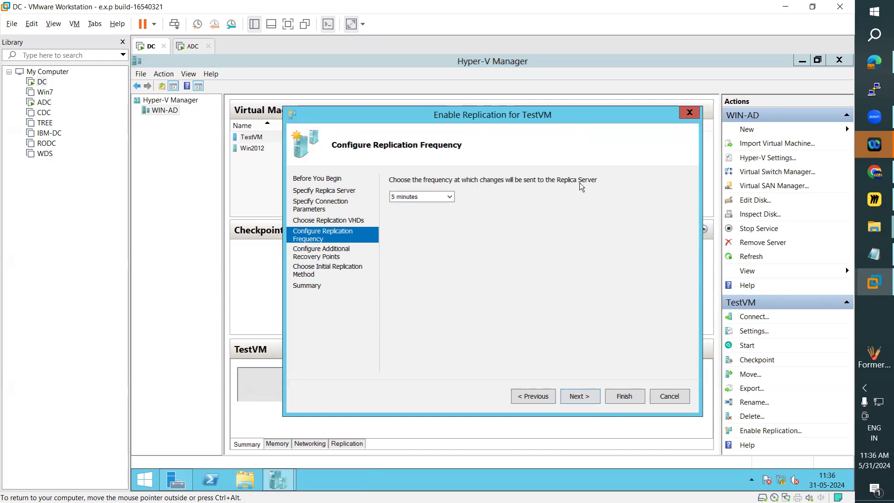
Set TestVM's replication frequency to 30 seconds and proceed to the additional recovery points.
left_click_drag(461, 116, 617, 109)
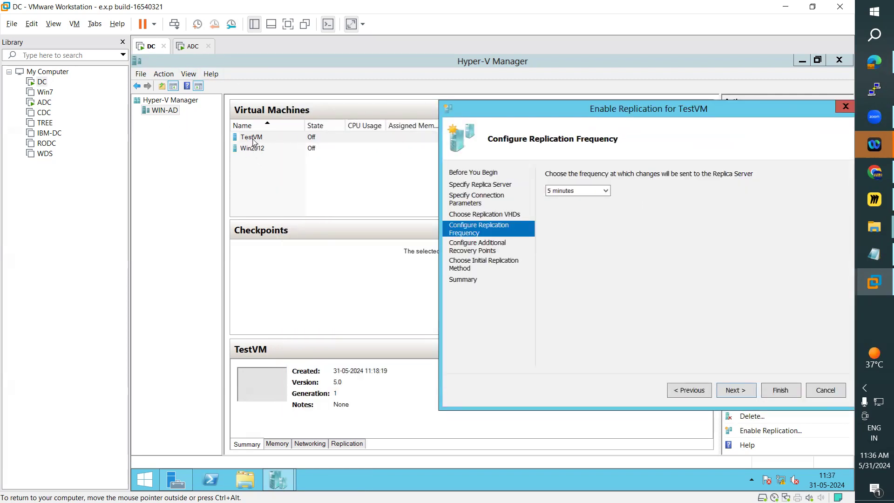
left_click_drag(559, 109, 420, 108)
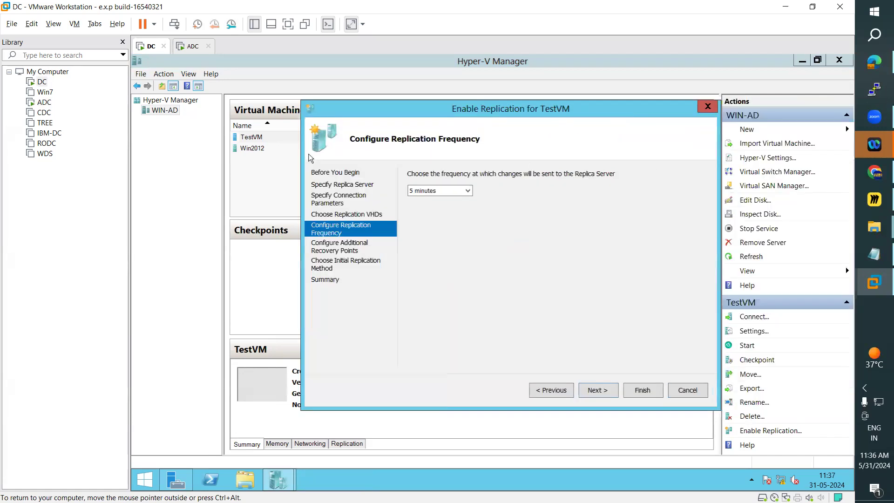
left_click(464, 194)
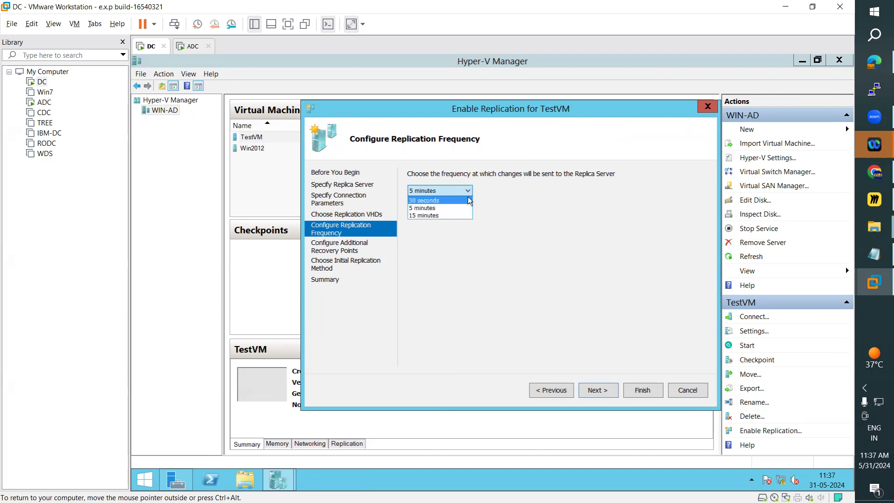
left_click(444, 201)
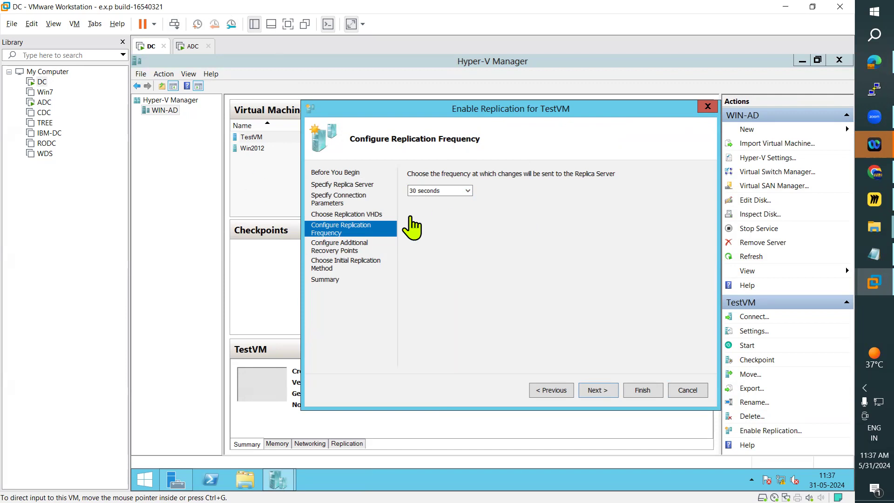
left_click(191, 47)
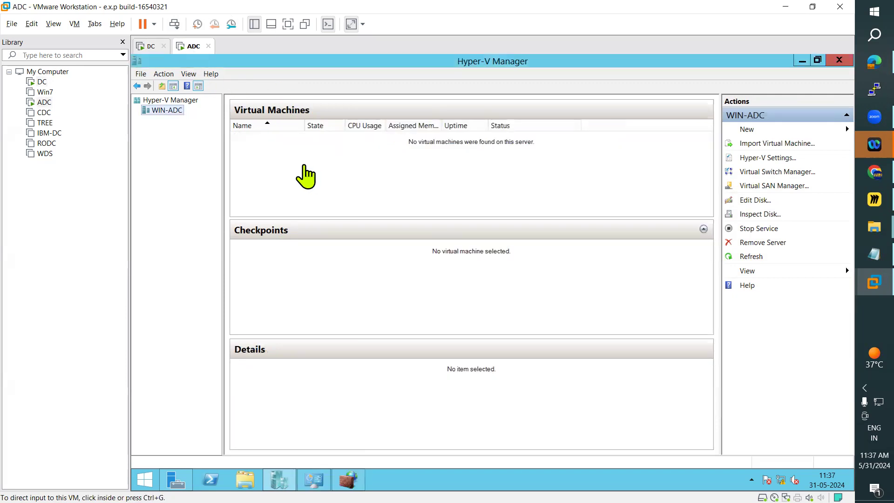
left_click(149, 47)
left_click(605, 391)
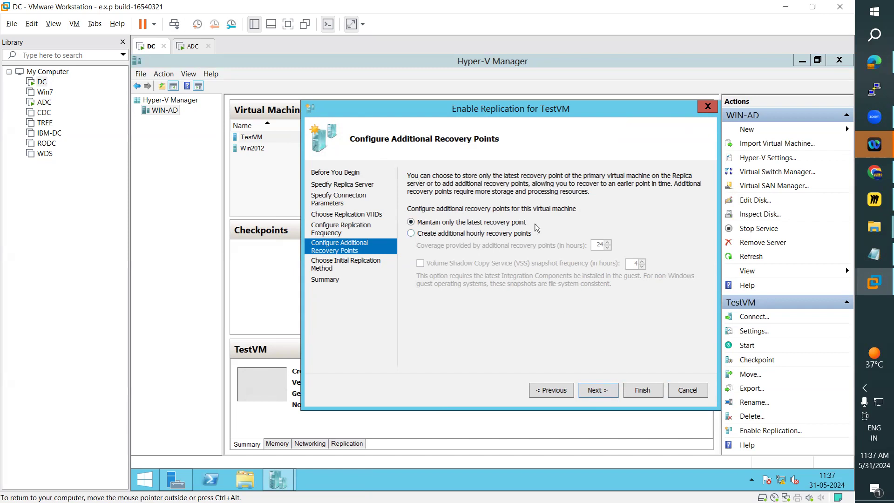
Keep only the latest recovery point, send the initial copy over the network immediately, and finish enabling TestVM's replication.
left_click(608, 395)
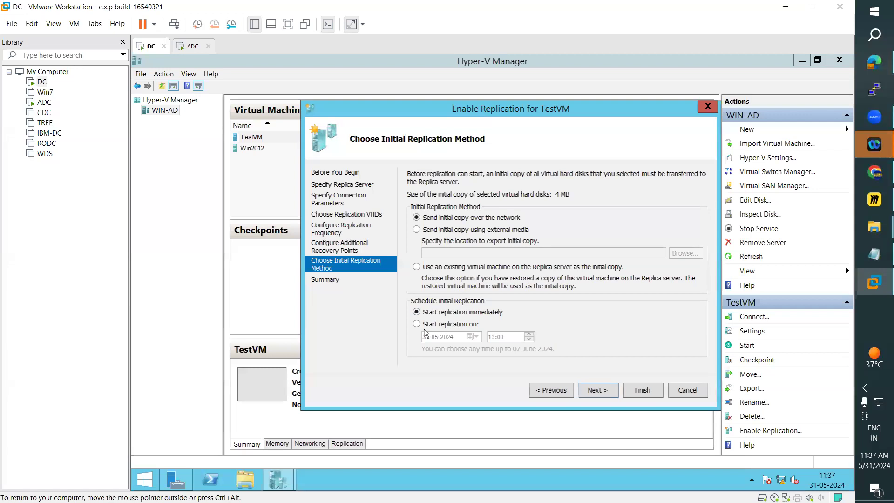
left_click(589, 391)
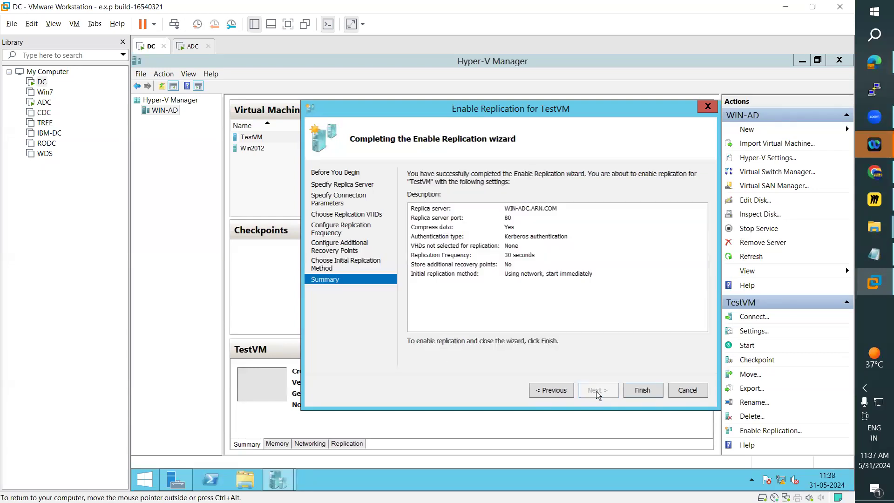
left_click(637, 394)
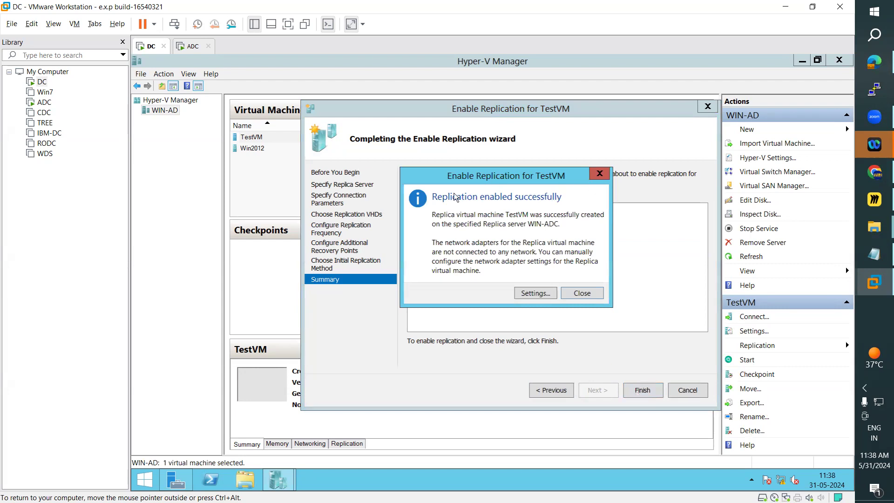
left_click(579, 294)
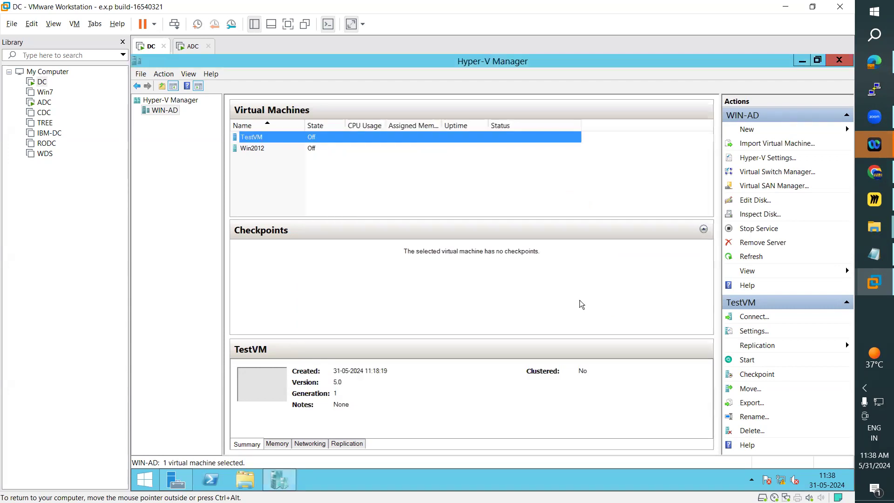
Refresh ADC's virtual machine list and compare its TestVM entry with the one on DC.
left_click(192, 47)
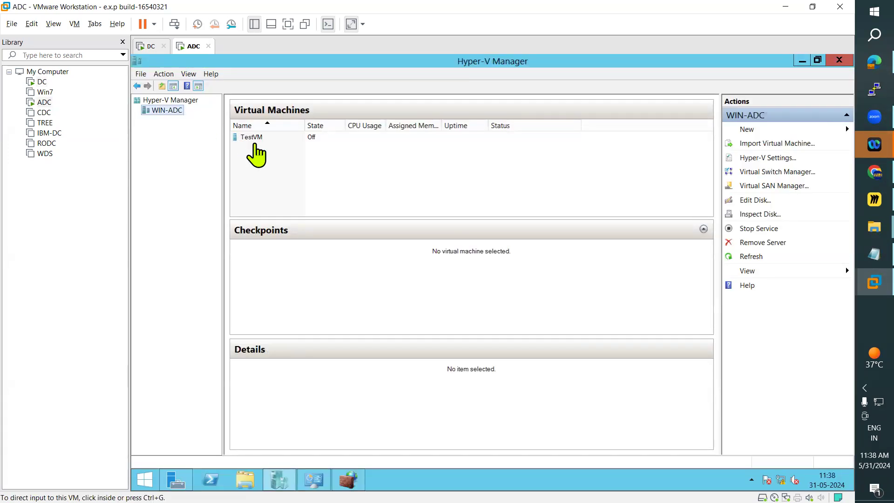
left_click(751, 257)
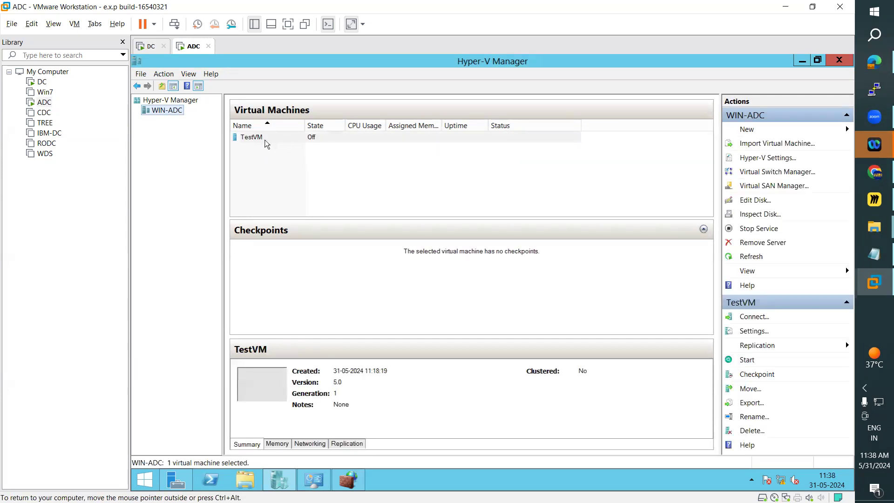
left_click(147, 46)
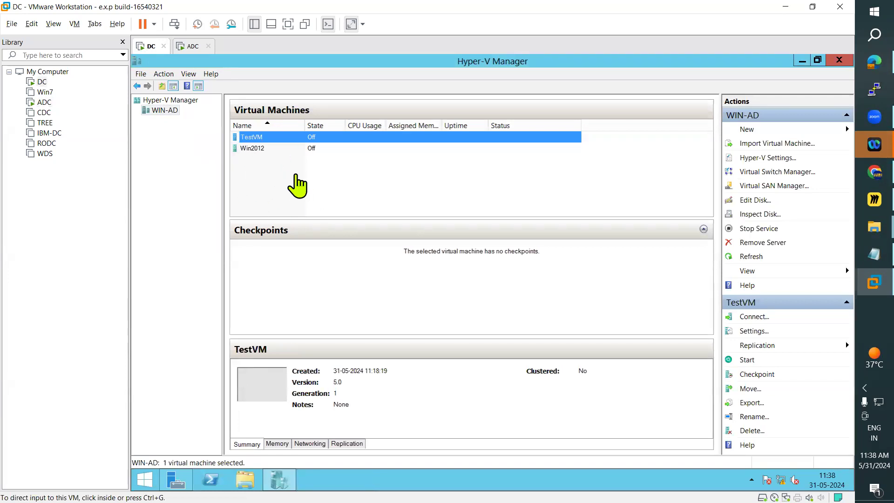
left_click(191, 46)
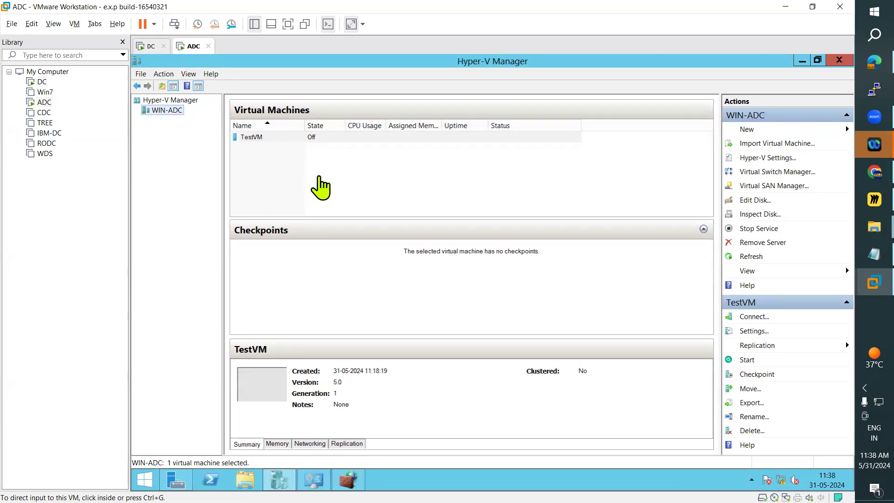
left_click(148, 46)
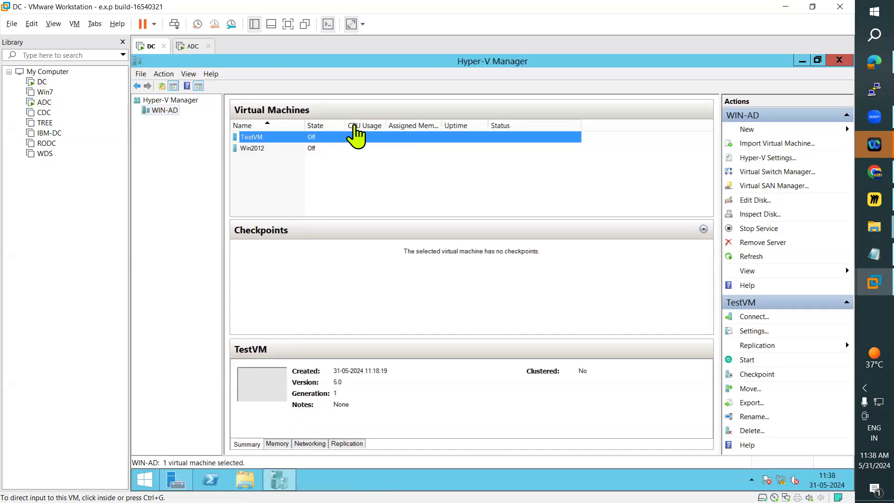
left_click(191, 46)
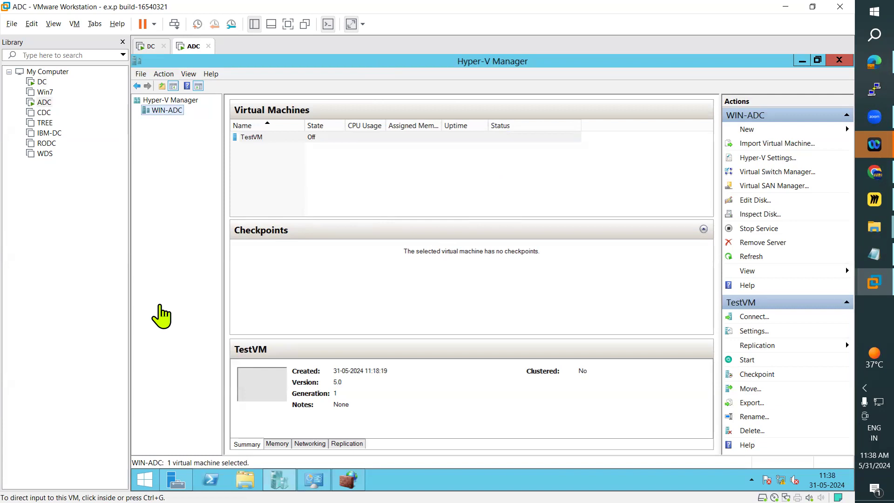
left_click(148, 47)
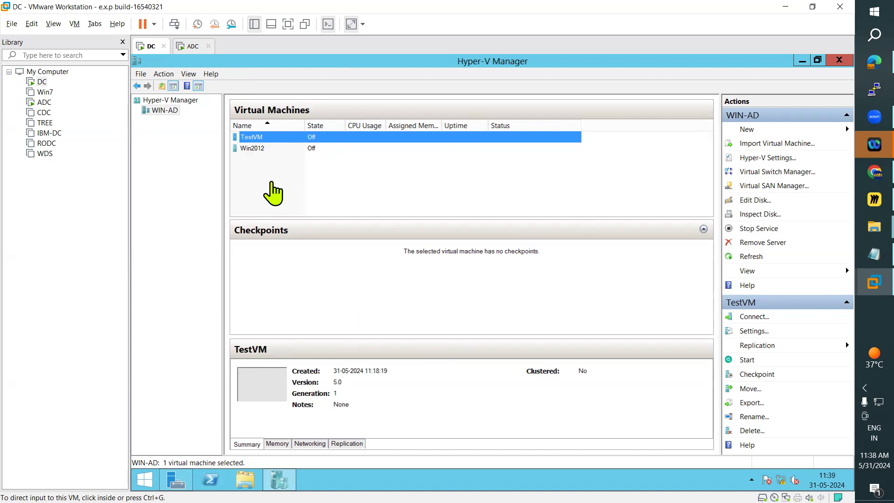
left_click(187, 46)
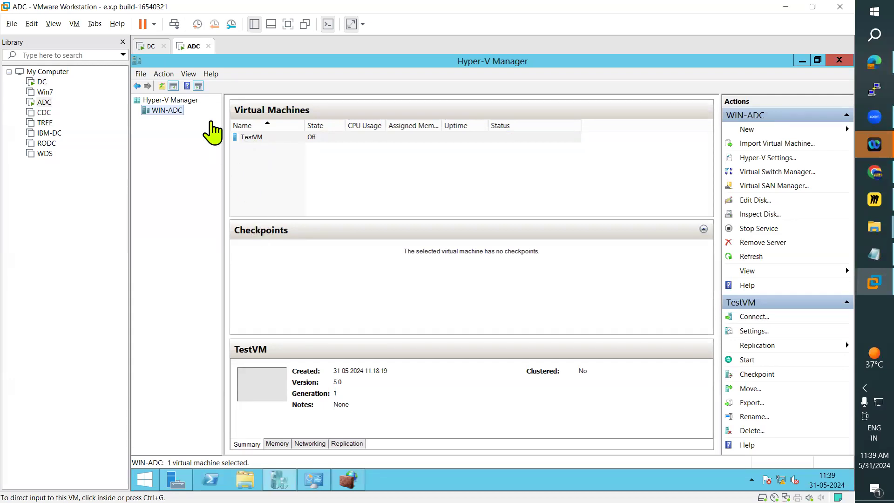
left_click(148, 47)
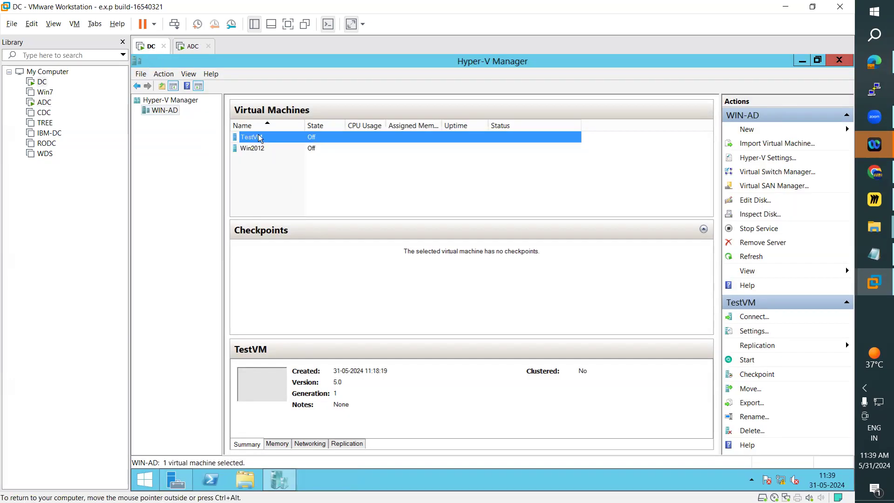
right_click(257, 135)
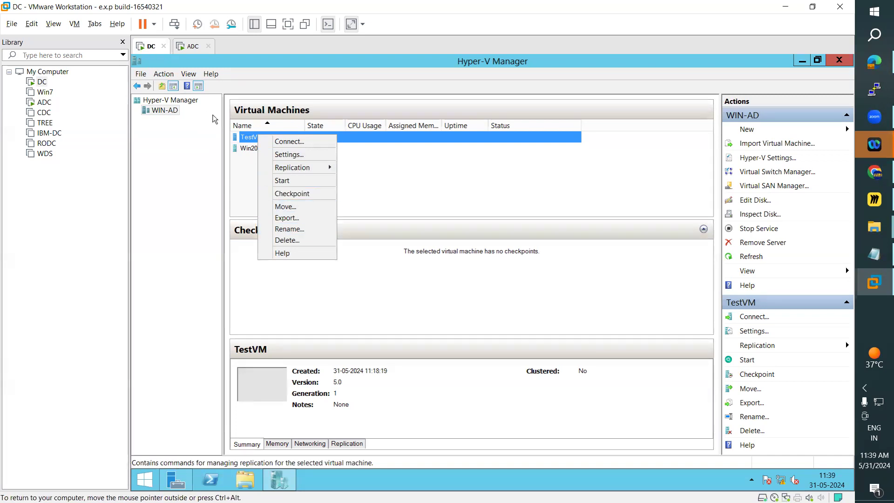
left_click(238, 179)
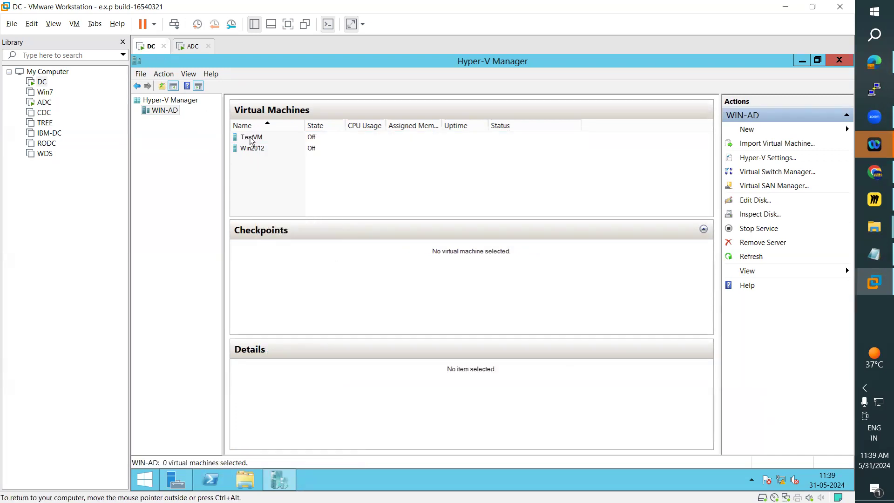
left_click(251, 140)
right_click(249, 136)
On ADC, run a test failover of the replicated TestVM using its latest recovery point.
left_click(191, 47)
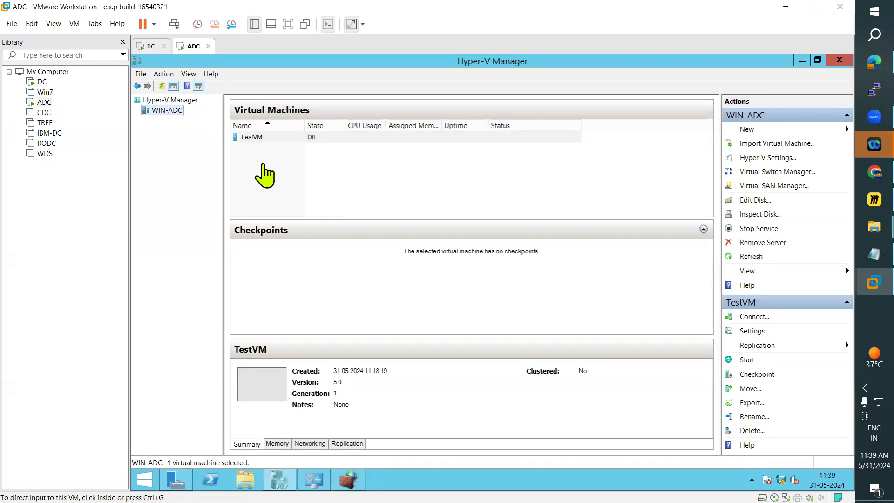
left_click(248, 138)
right_click(248, 138)
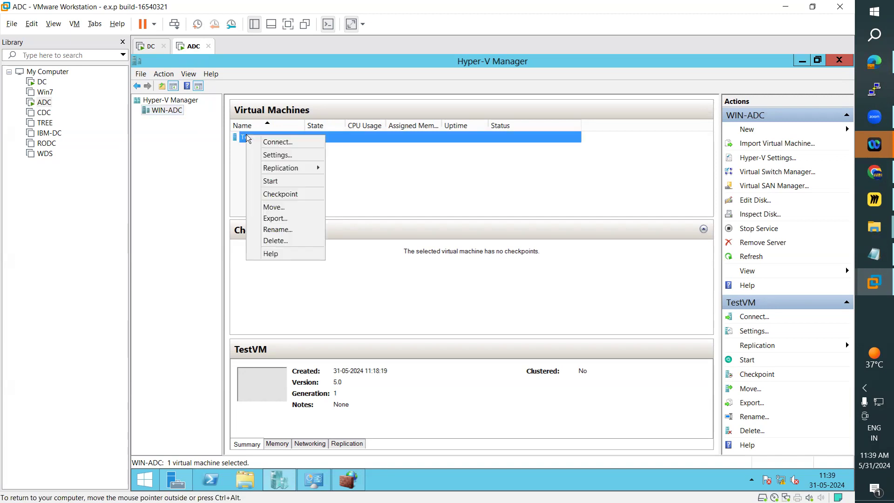
mouse_move(289, 168)
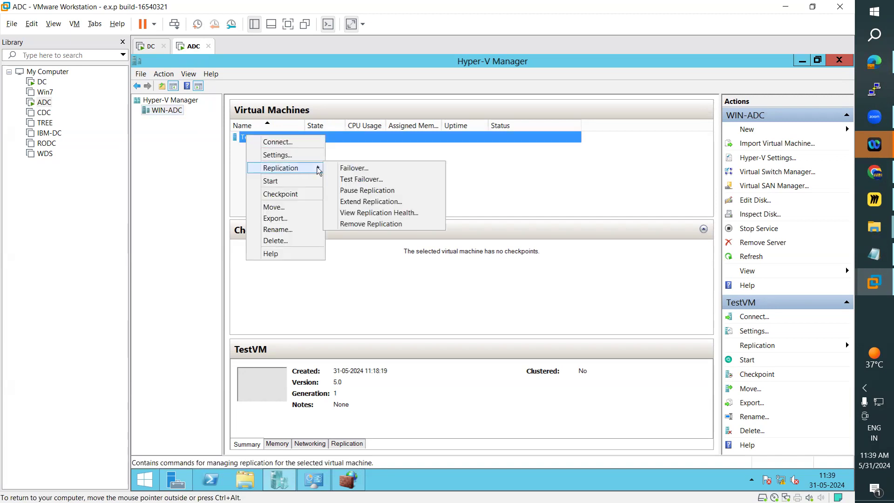
left_click(357, 182)
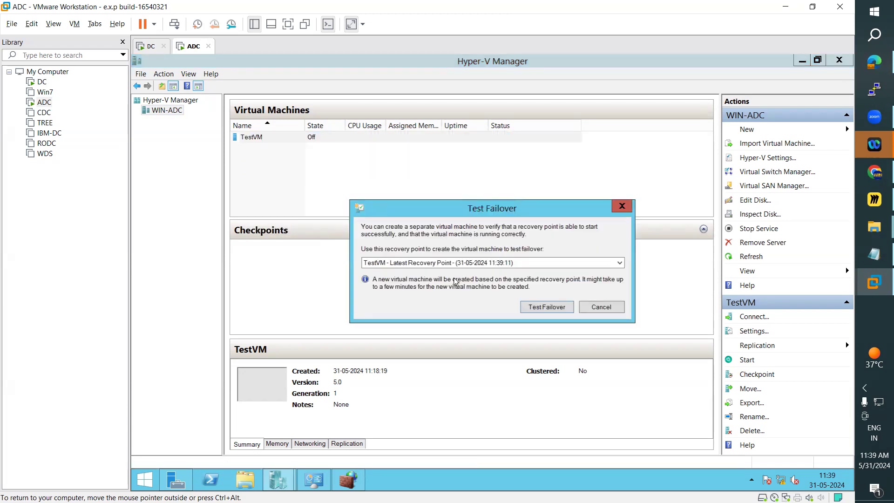
left_click(147, 46)
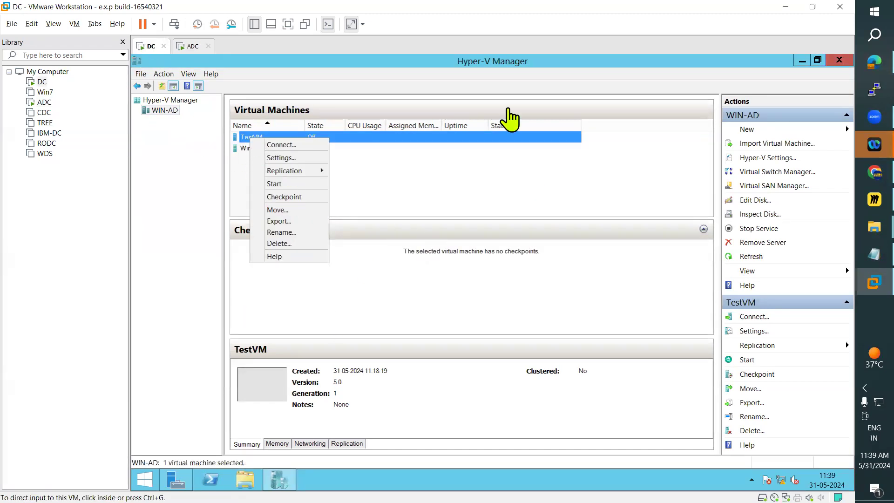
left_click(241, 137)
left_click(190, 46)
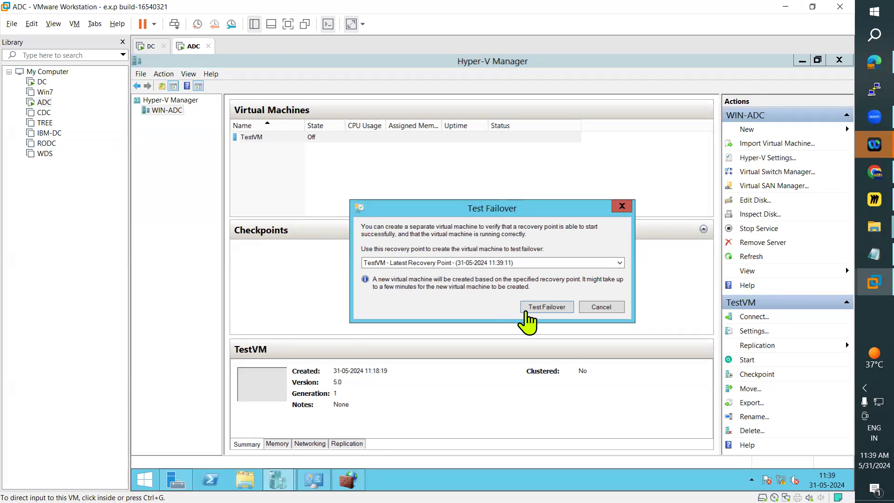
left_click(546, 306)
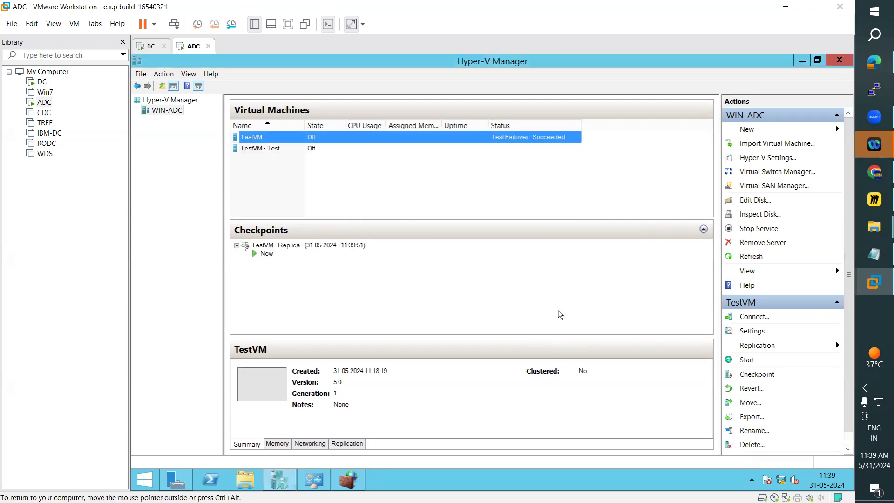
Compare the details and checkpoints of TestVM - Test with those of TestVM on ADC.
left_click(256, 148)
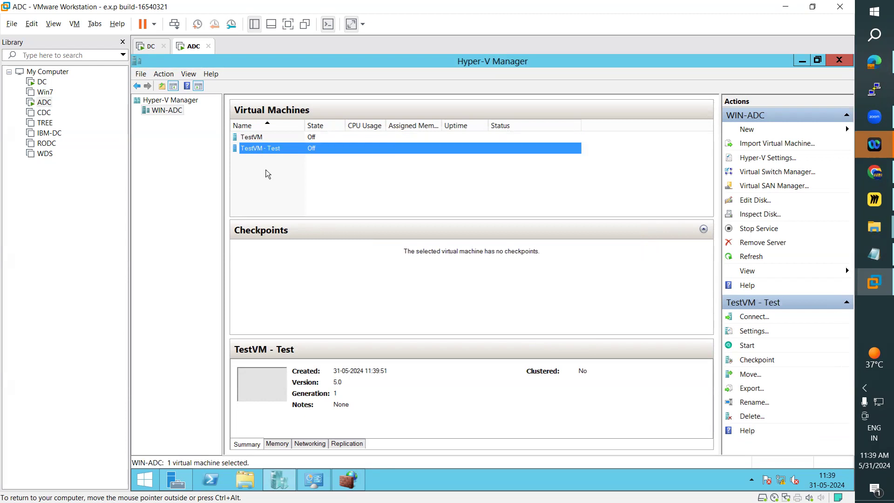
left_click(250, 136)
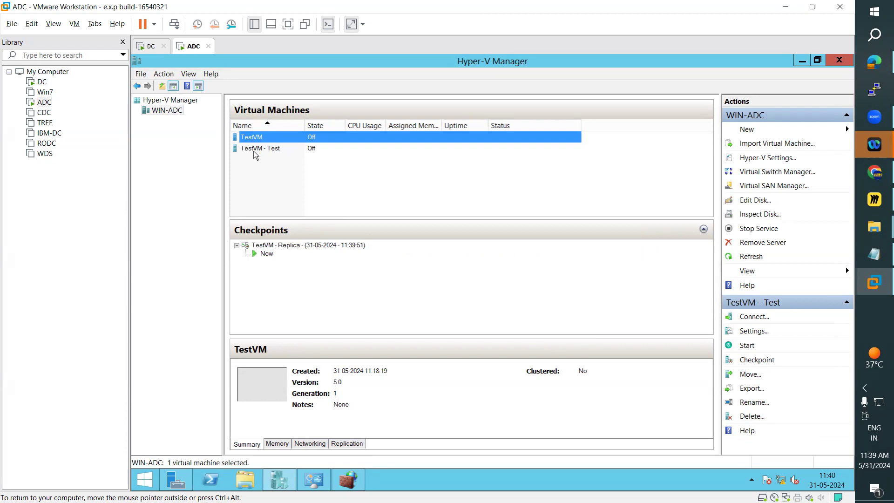
left_click(258, 149)
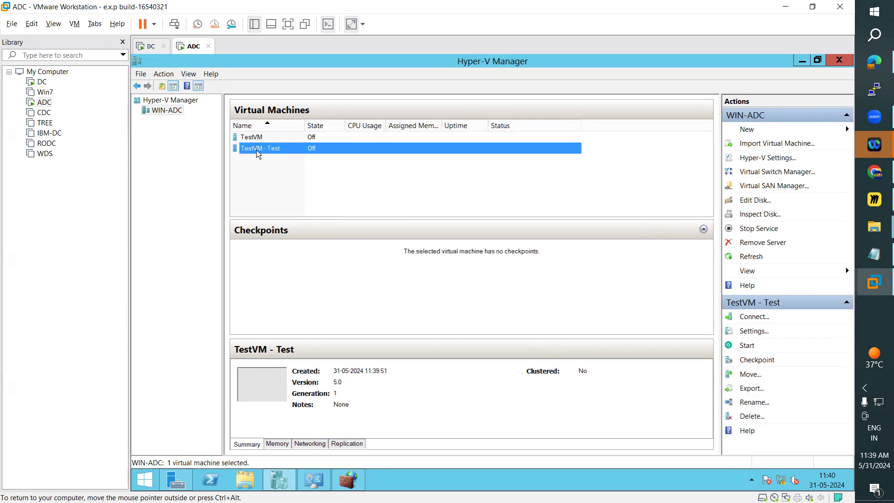